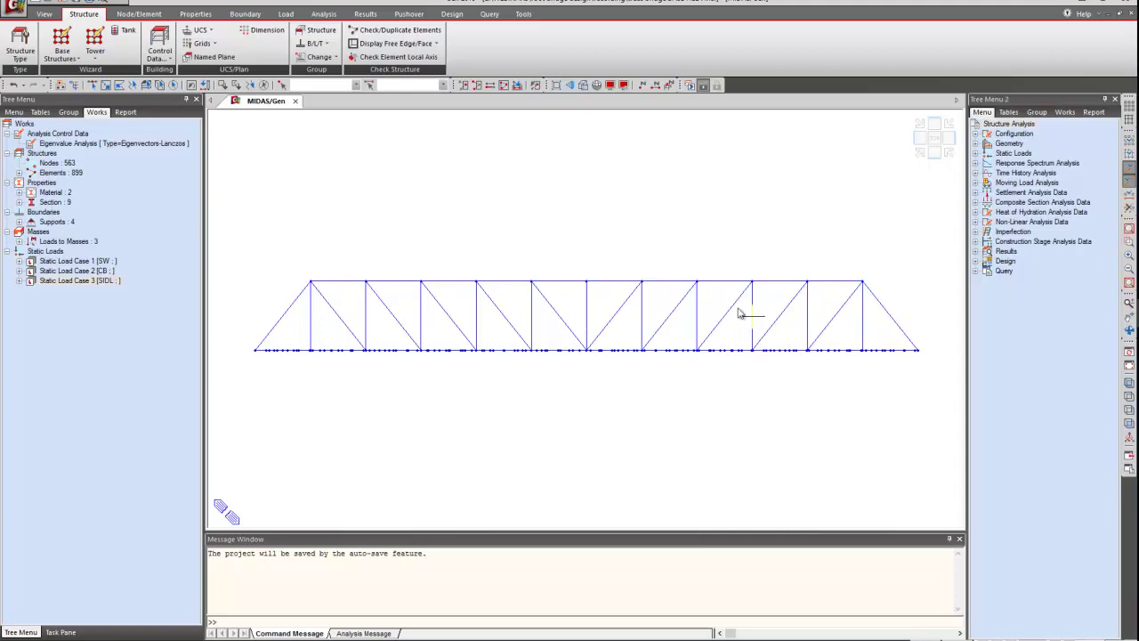
Step: Plane-select everything in the XY plane at Z position 0 and activate only that selection to isolate the bridge deck
click(924, 153)
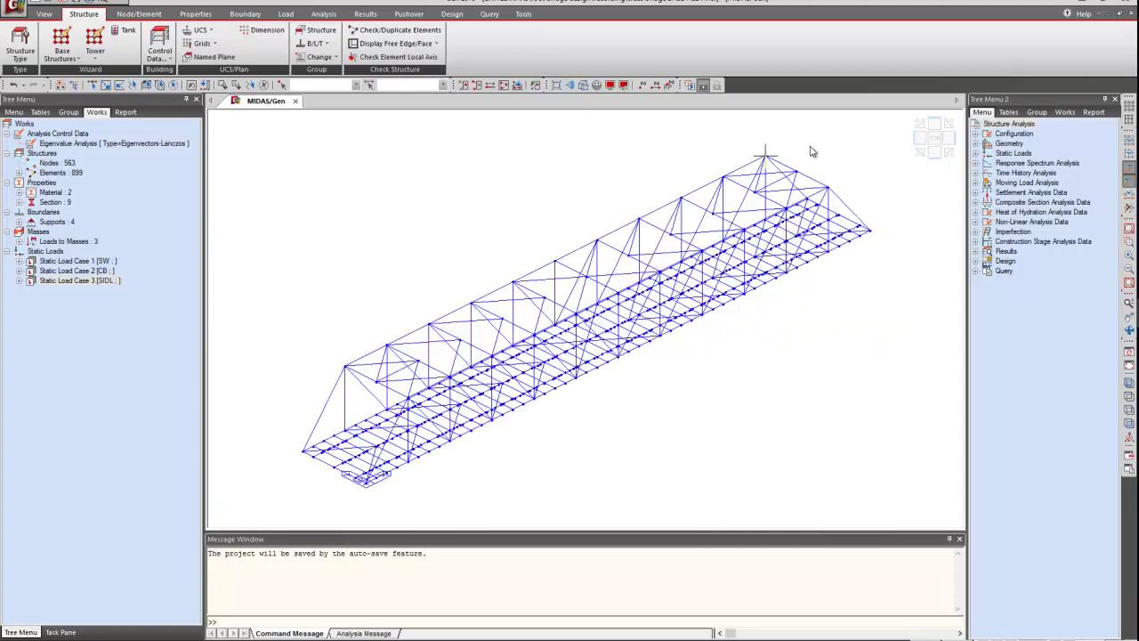
click(936, 159)
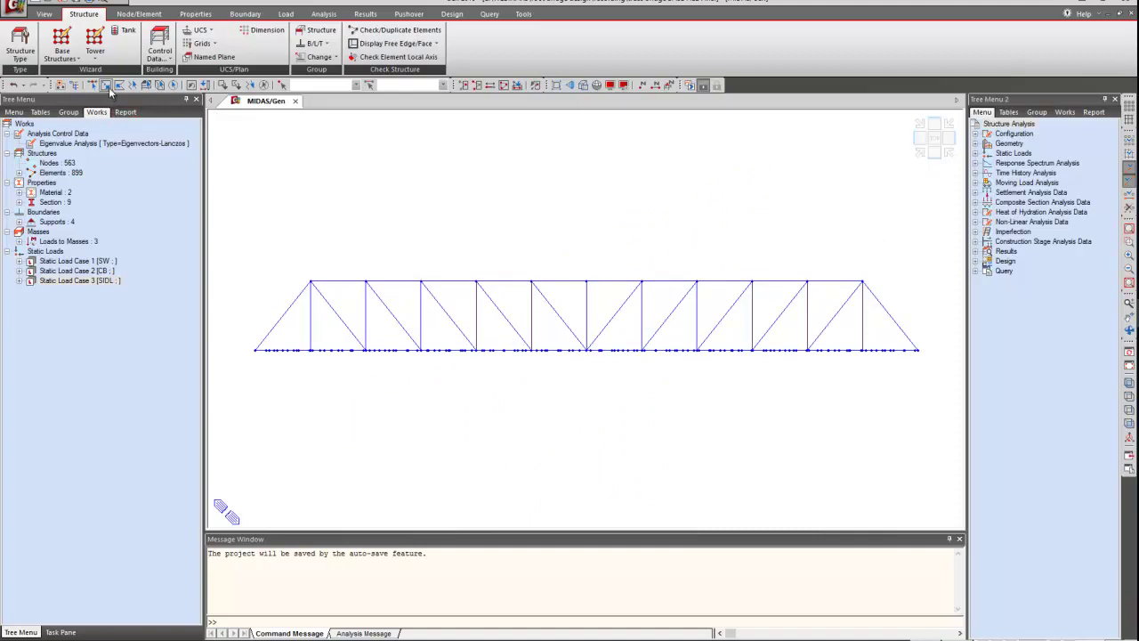
click(107, 85)
click(135, 14)
click(53, 18)
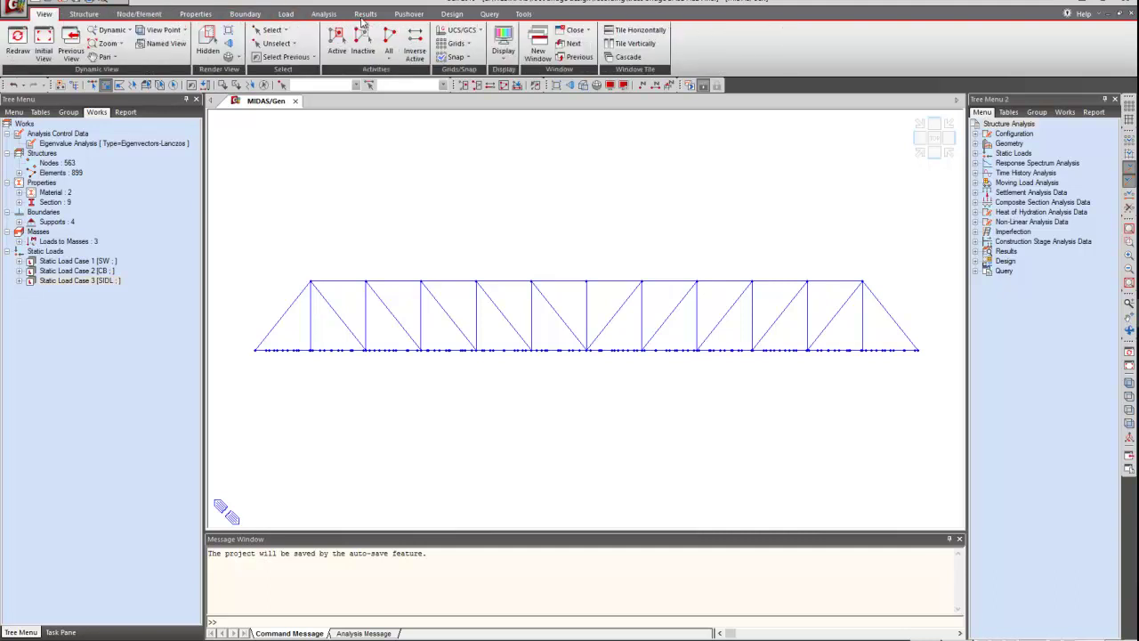
click(272, 29)
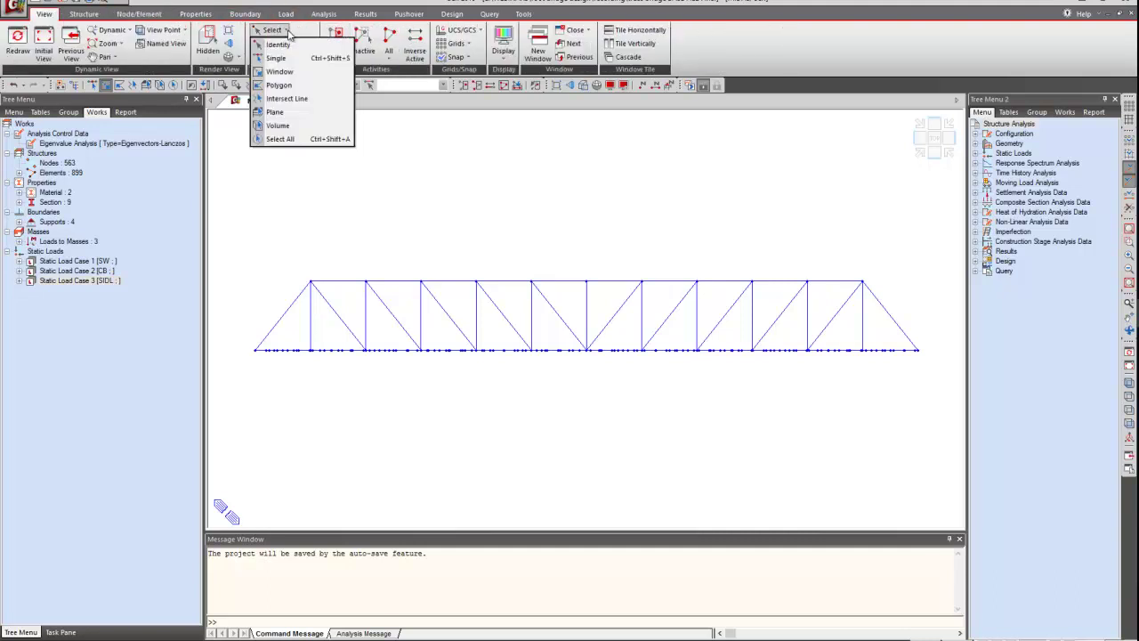
click(274, 112)
click(256, 350)
text(2, 0, 2.5)
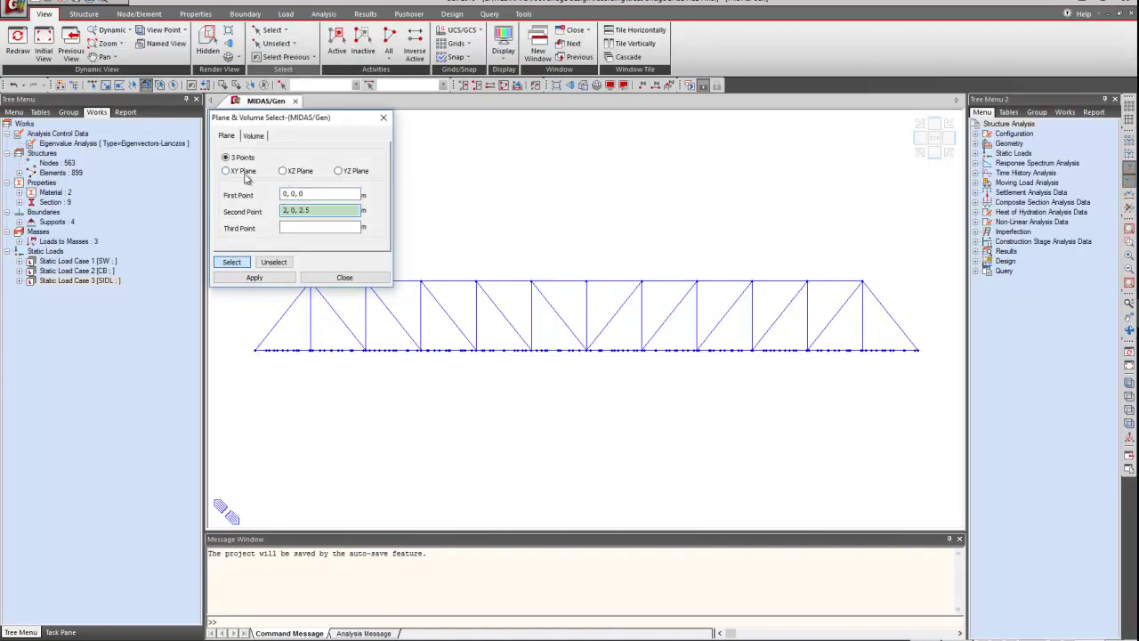
click(242, 171)
click(251, 365)
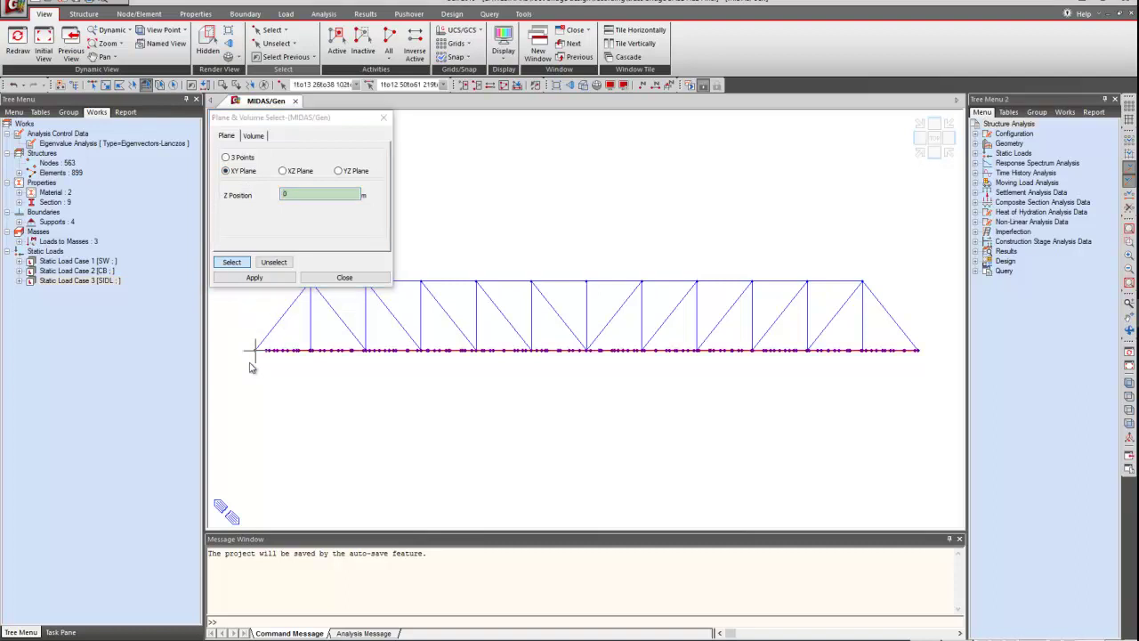
click(344, 277)
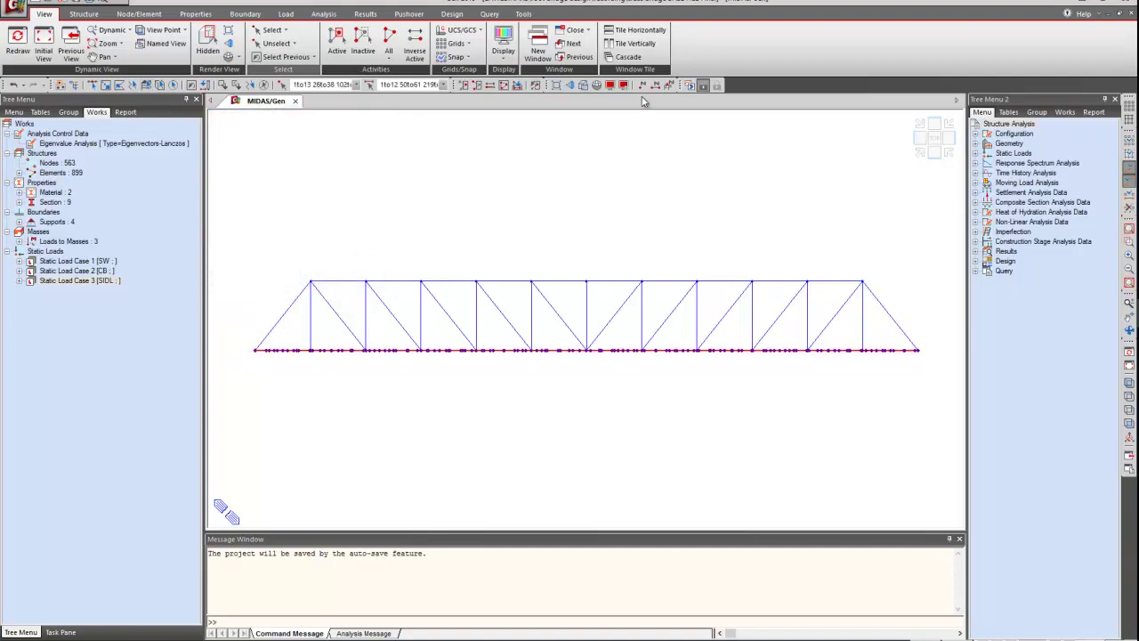
click(463, 85)
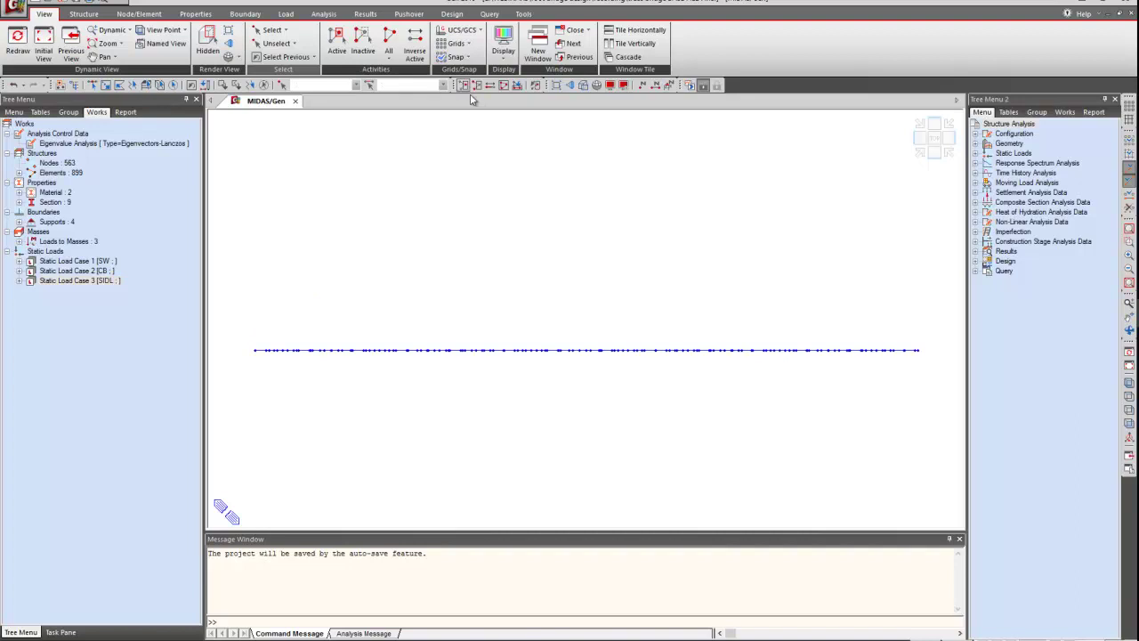
Step: Examine which deck elements use the Stringer Beam, Cross Girder and Slab sections by selecting them by section in an isometric view
click(921, 152)
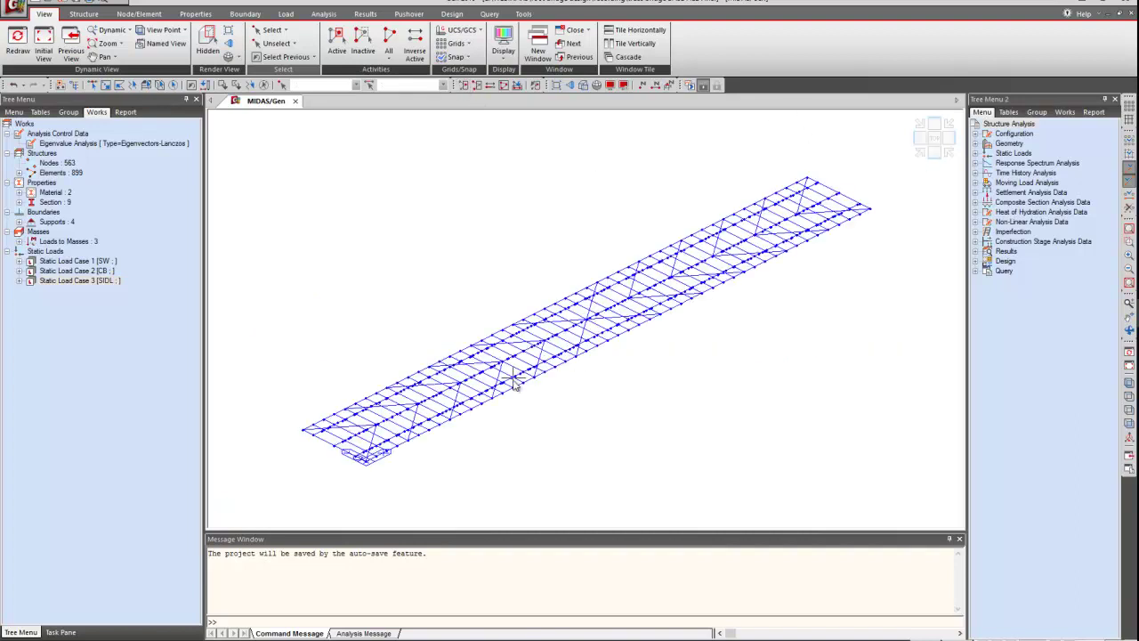
scroll(511, 383, up, 2)
scroll(512, 383, up, 2)
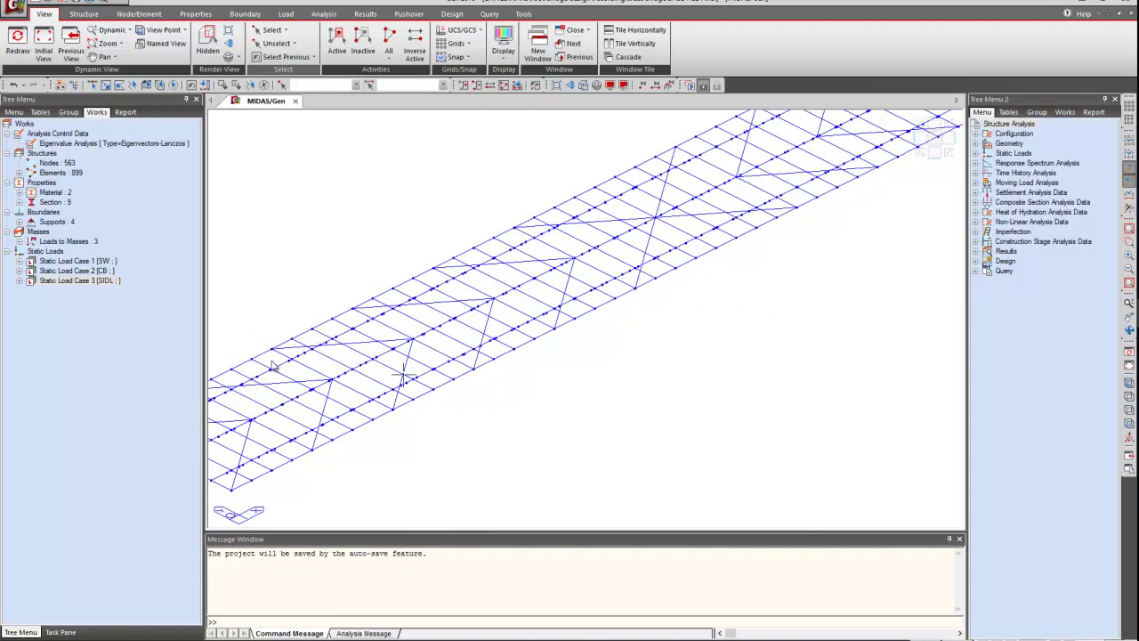
scroll(465, 277, down, 3)
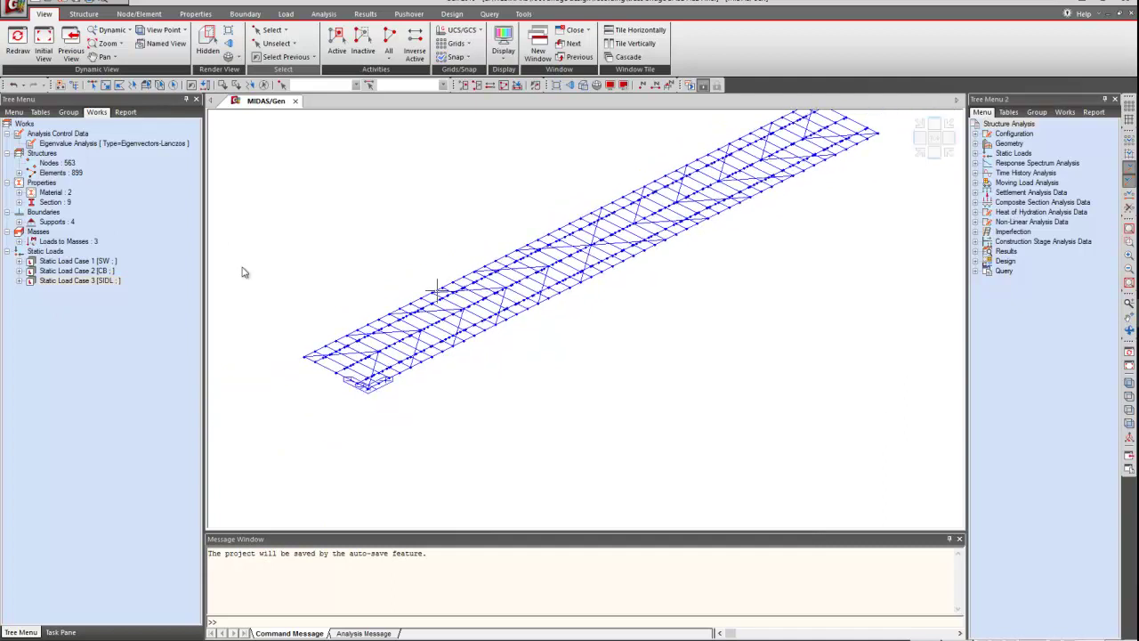
double_click(52, 202)
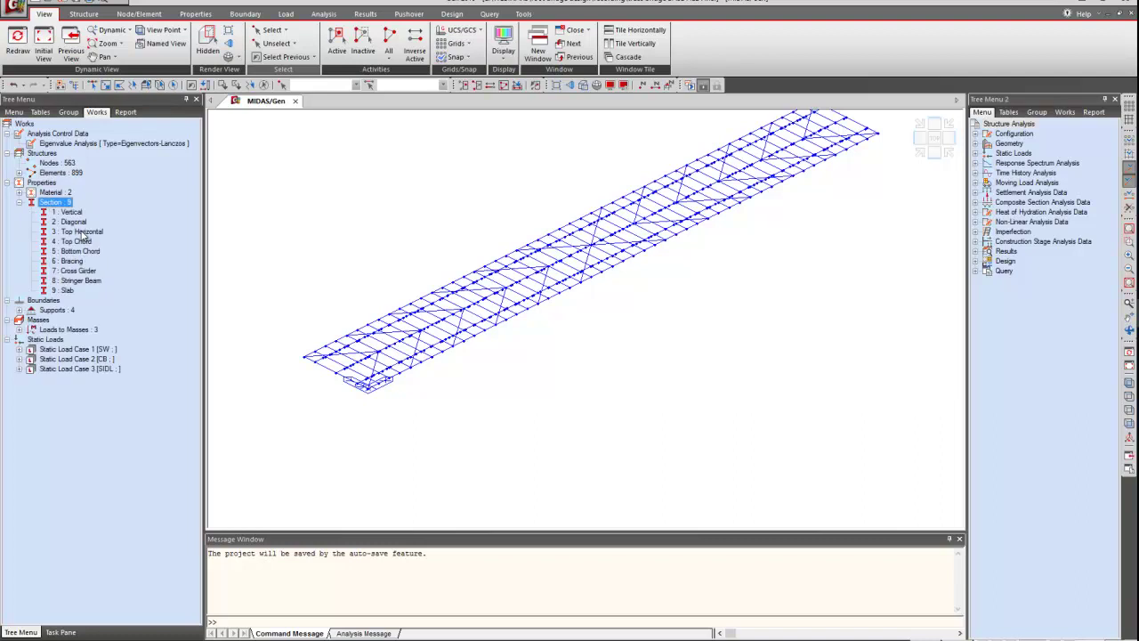
double_click(78, 281)
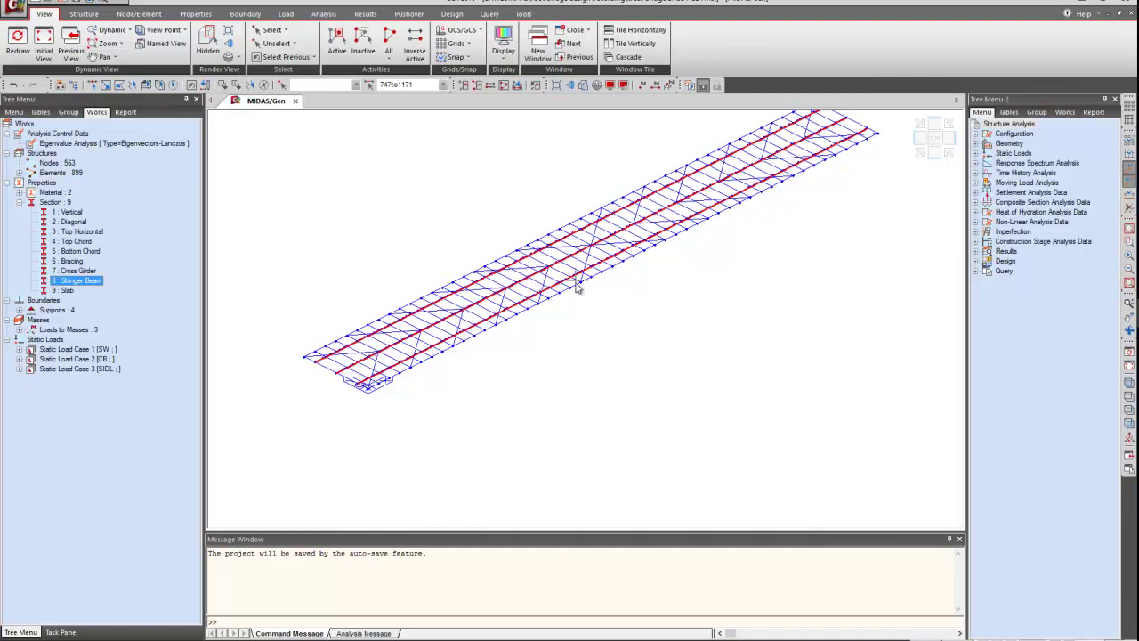
click(86, 271)
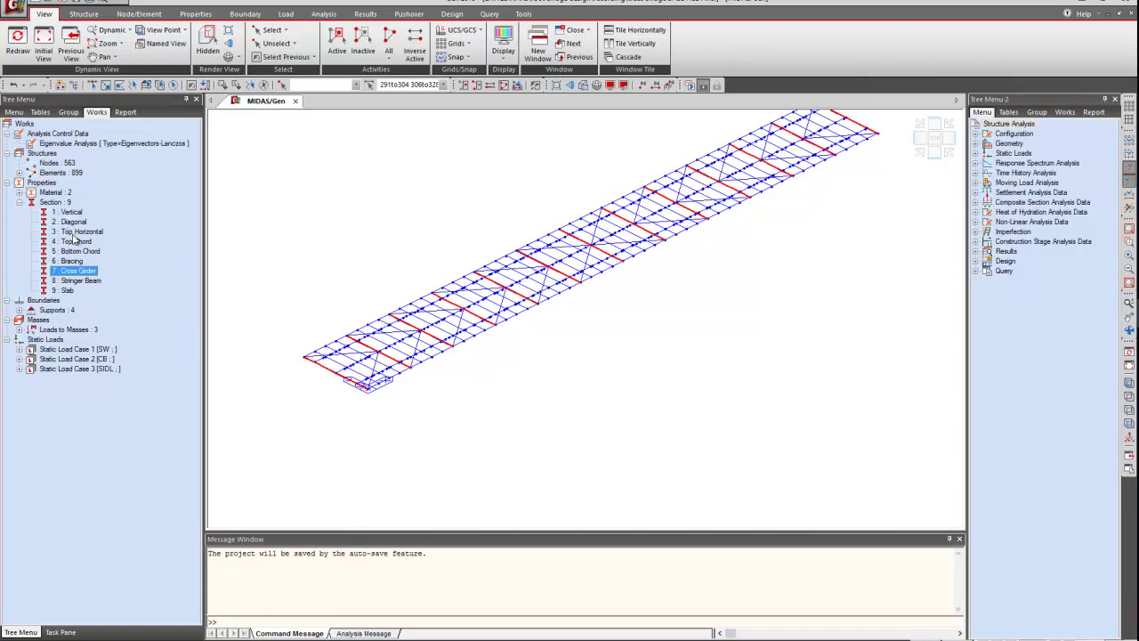
click(78, 281)
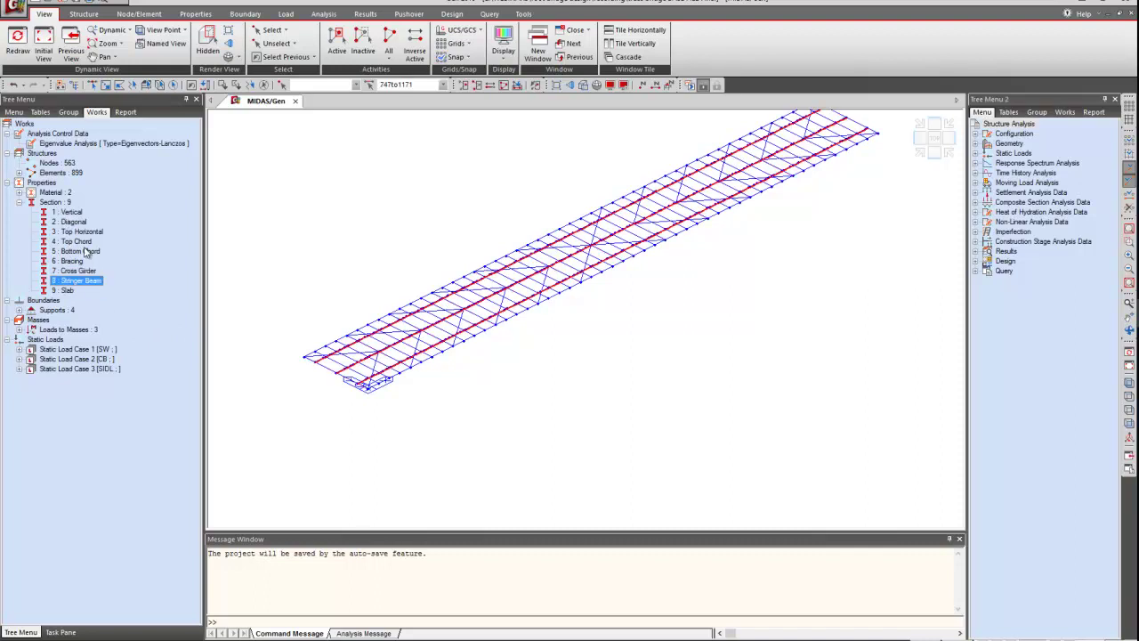
click(84, 271)
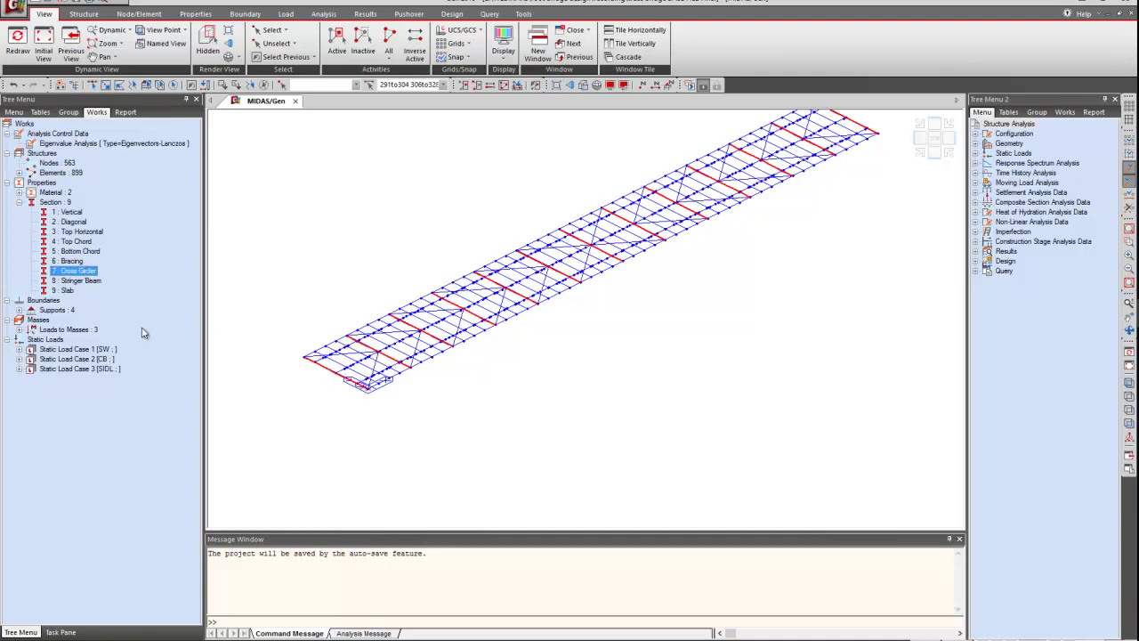
click(65, 291)
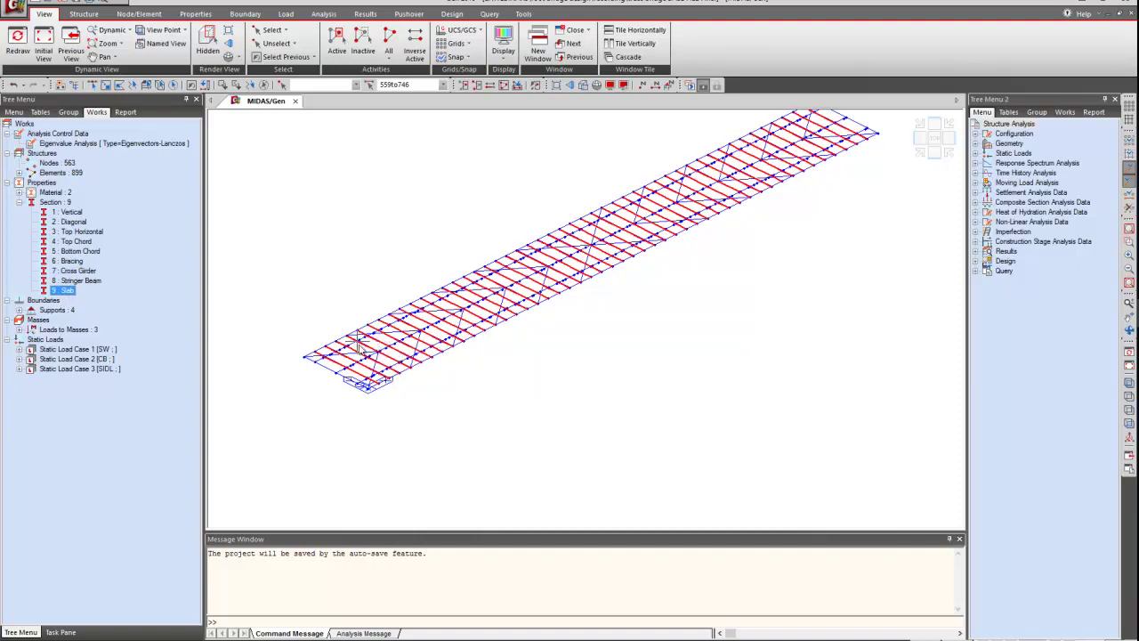
Step: Display the element beam loads of static load case SW on the deck, then hide them again
double_click(47, 350)
right_click(52, 370)
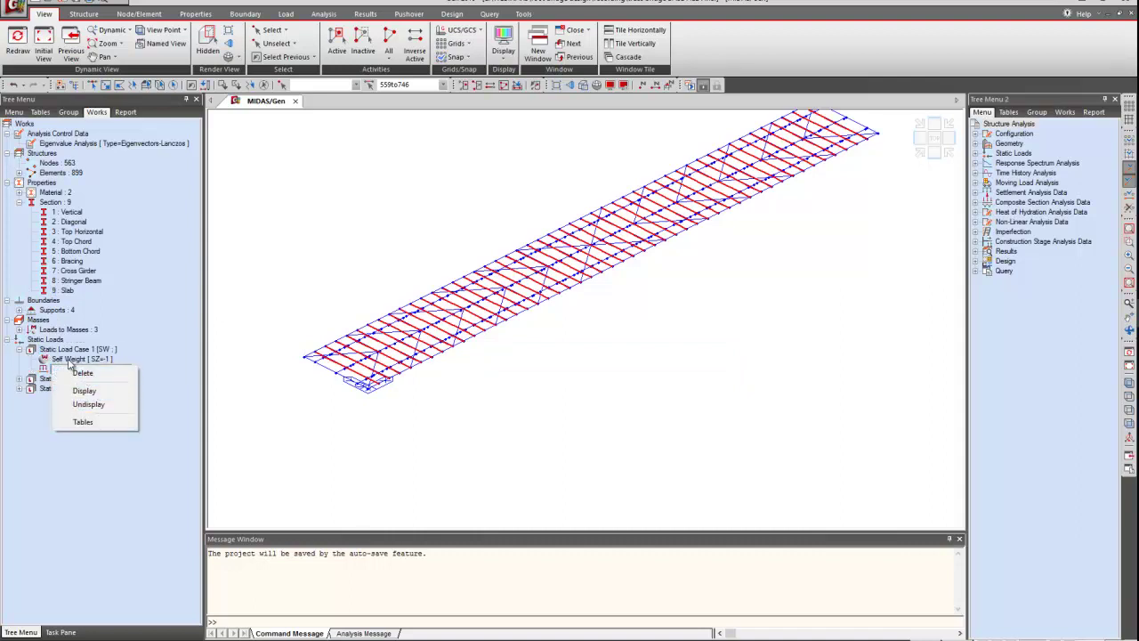
click(85, 390)
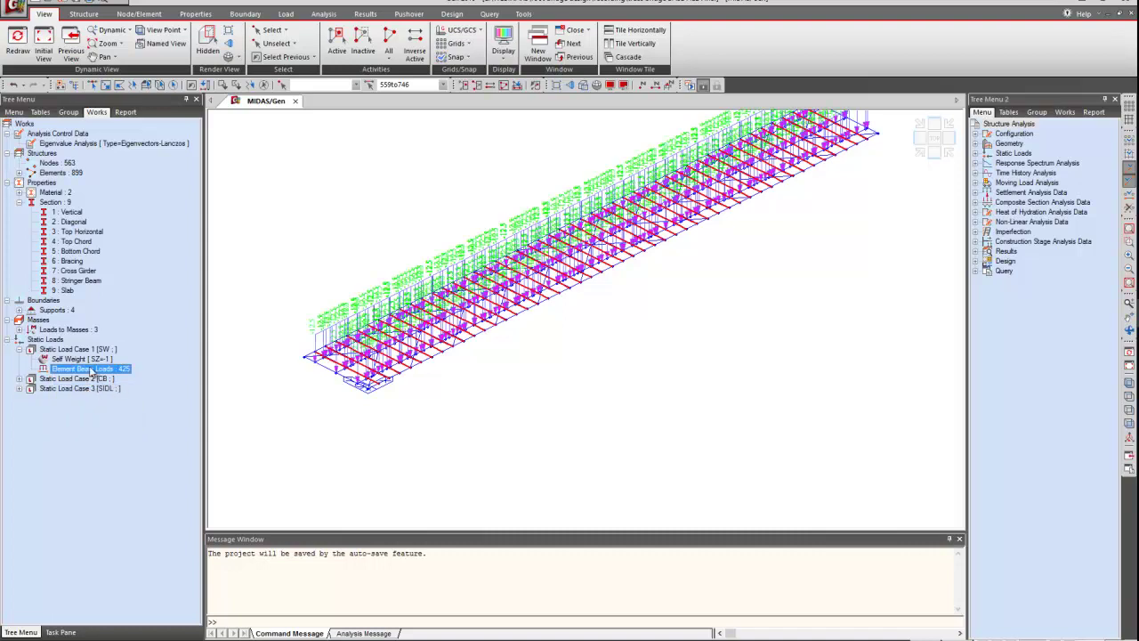
right_click(91, 372)
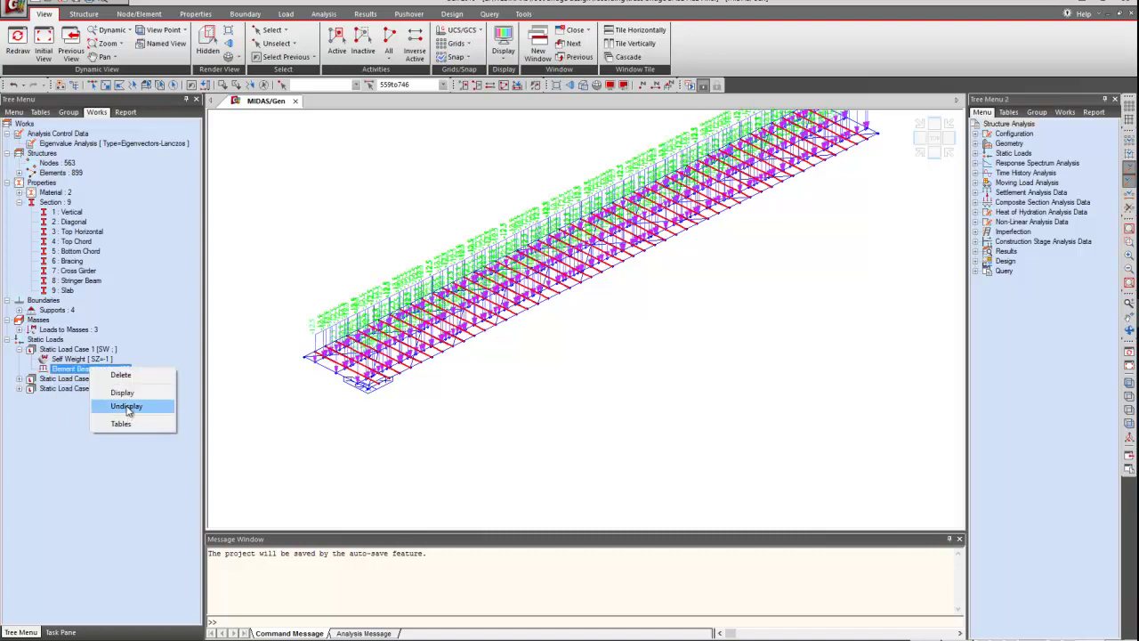
click(116, 409)
Step: Check which elements use the Slab section and the Steel and M40 materials, and inspect M40's concrete properties, including its weight density
click(68, 292)
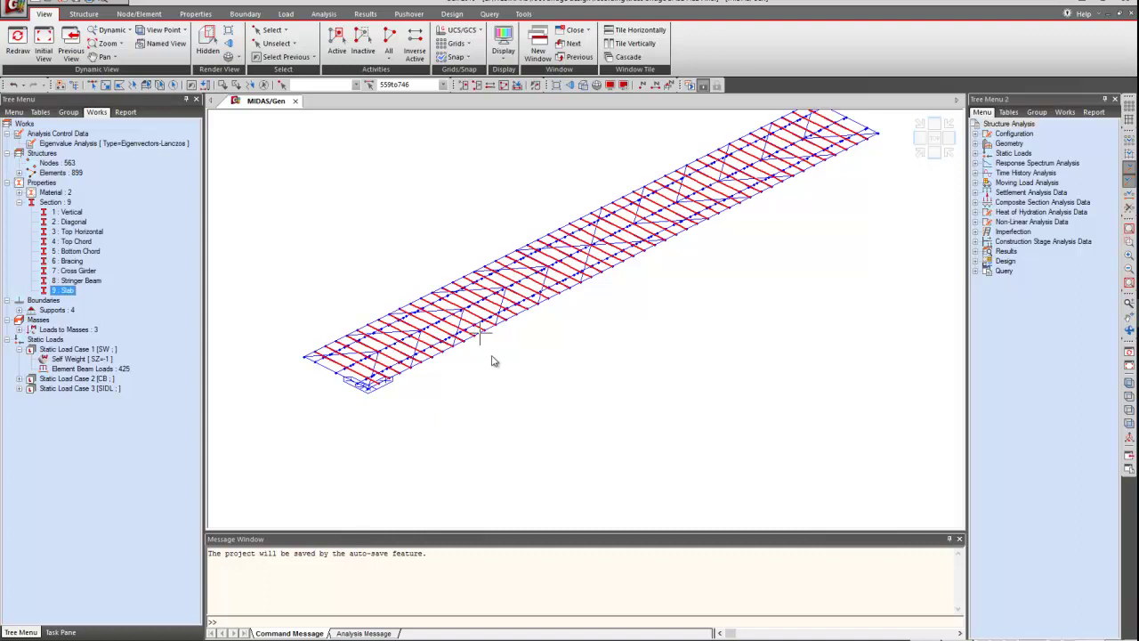
double_click(48, 193)
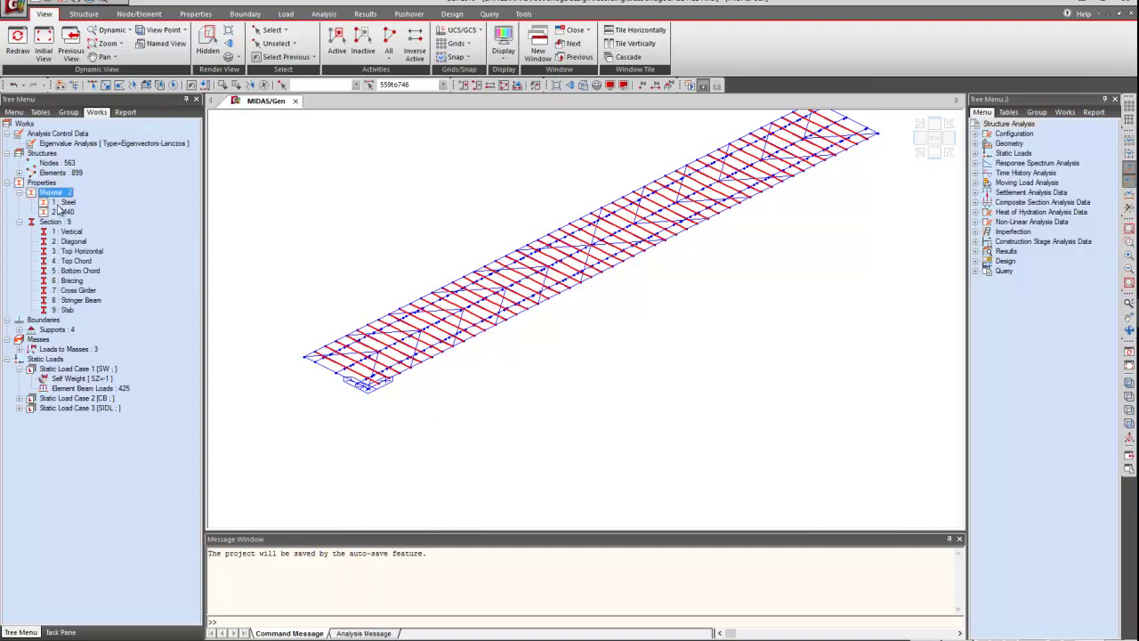
click(59, 205)
click(60, 212)
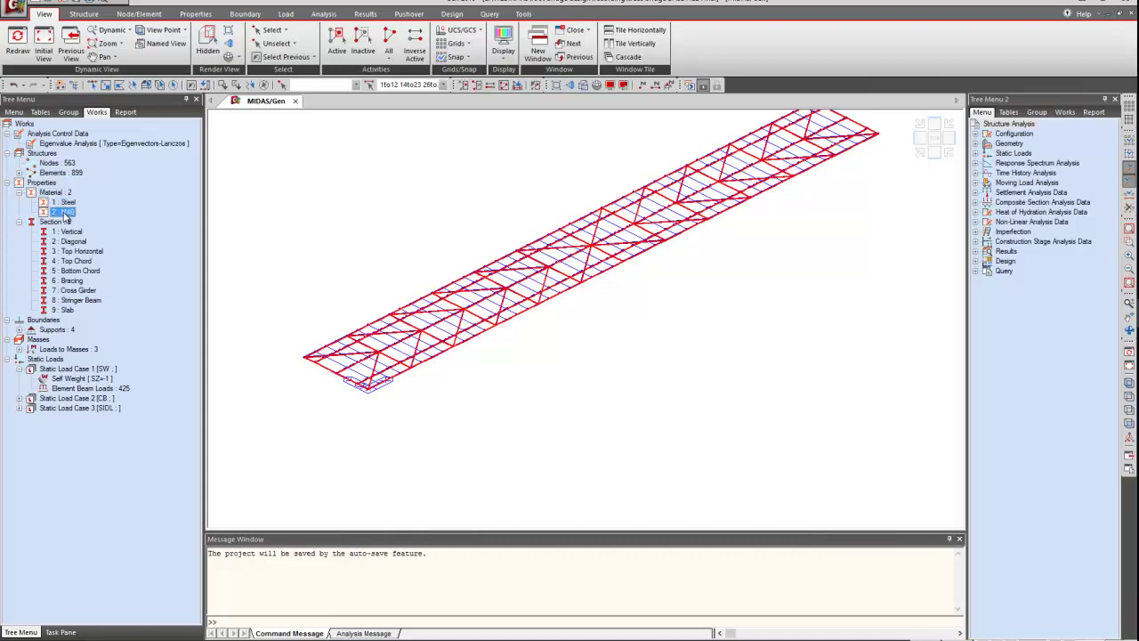
right_click(63, 213)
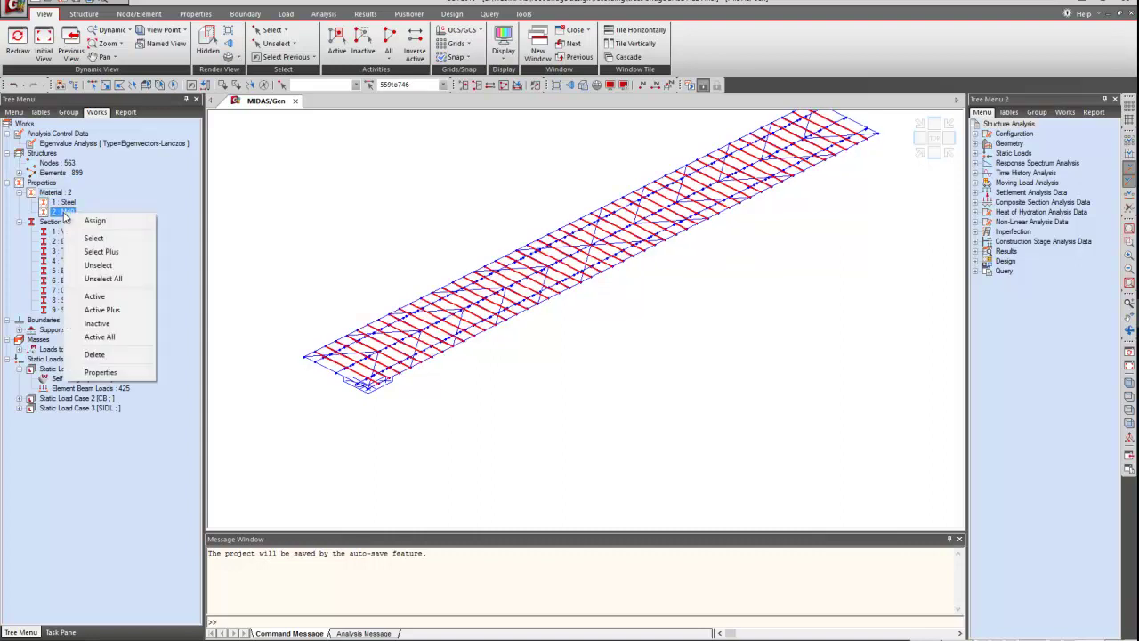
click(134, 374)
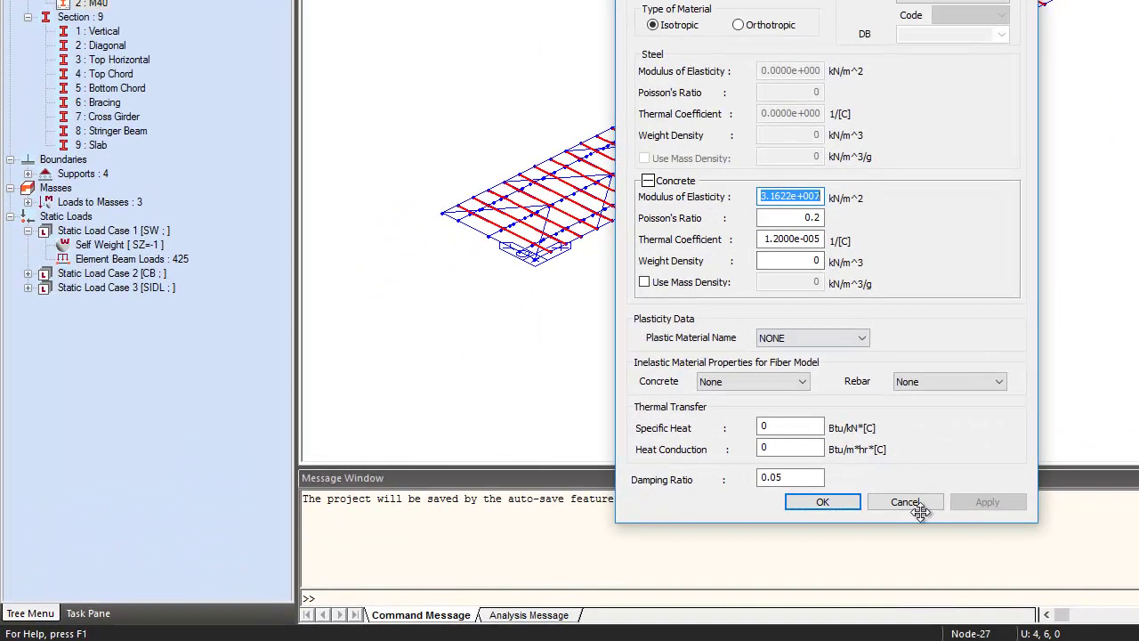
click(815, 519)
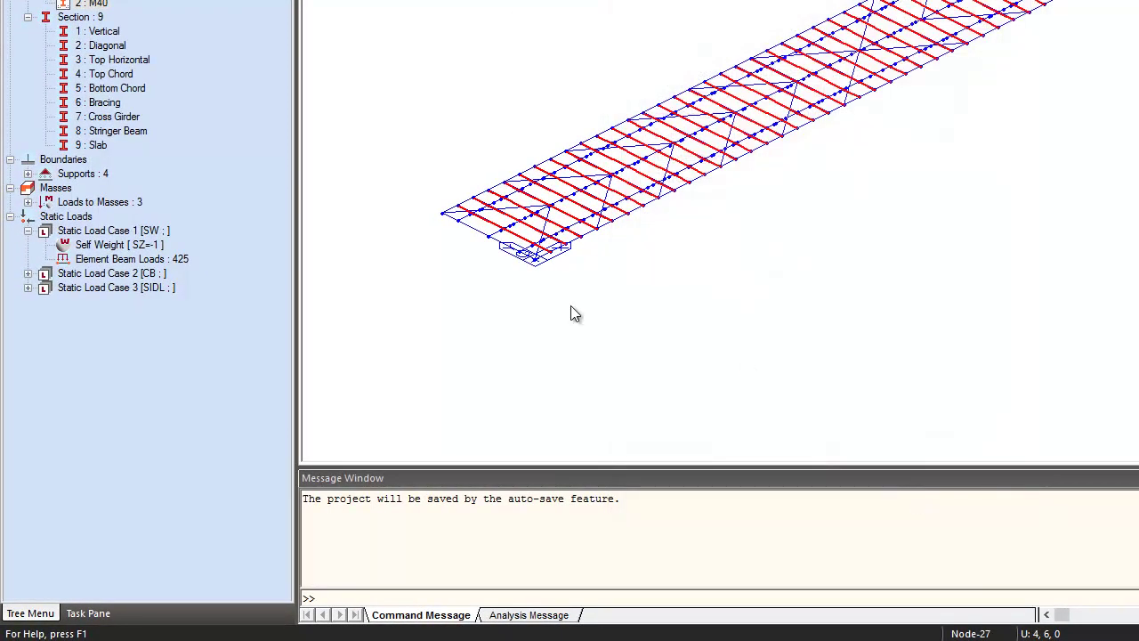
Step: Inspect the Slab section's height and width in its properties and close them without changes
right_click(92, 146)
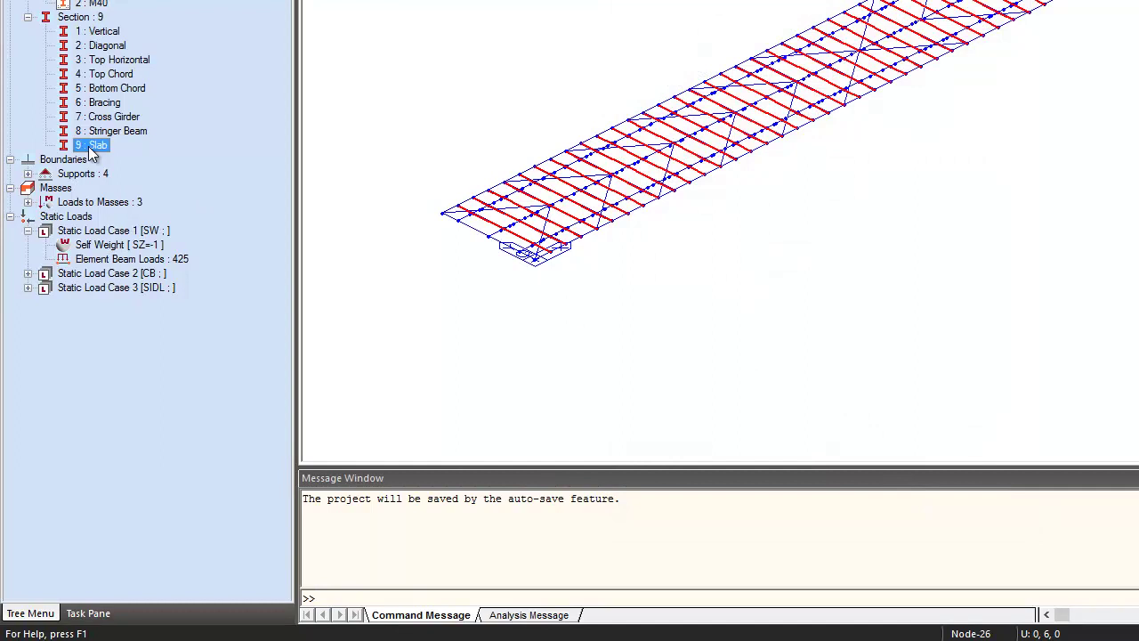
click(175, 378)
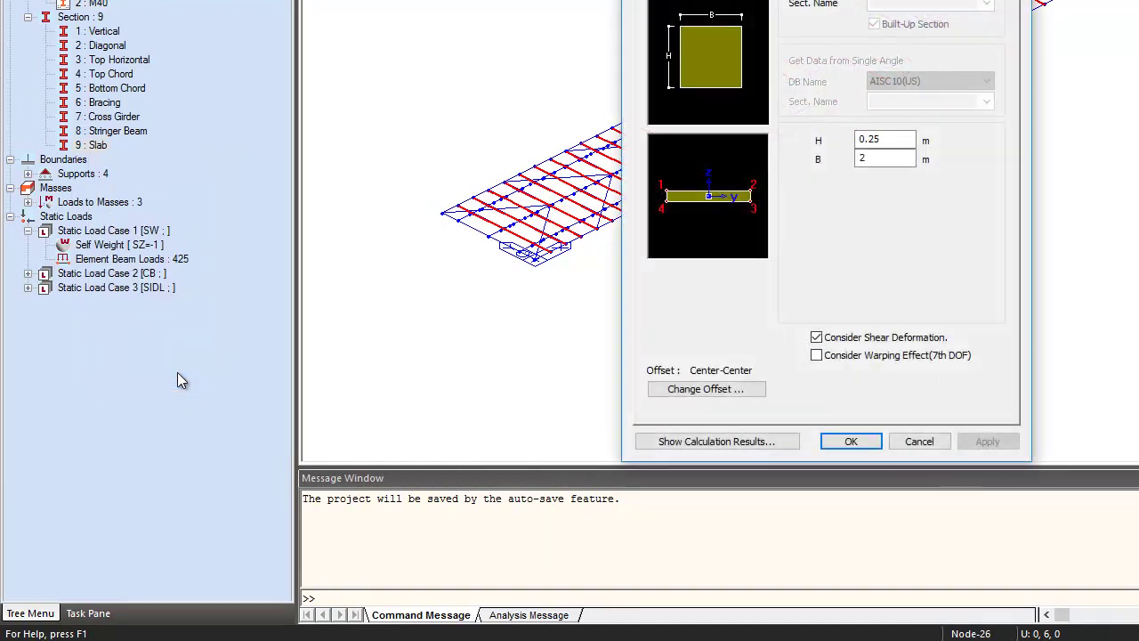
click(882, 138)
click(871, 158)
click(944, 442)
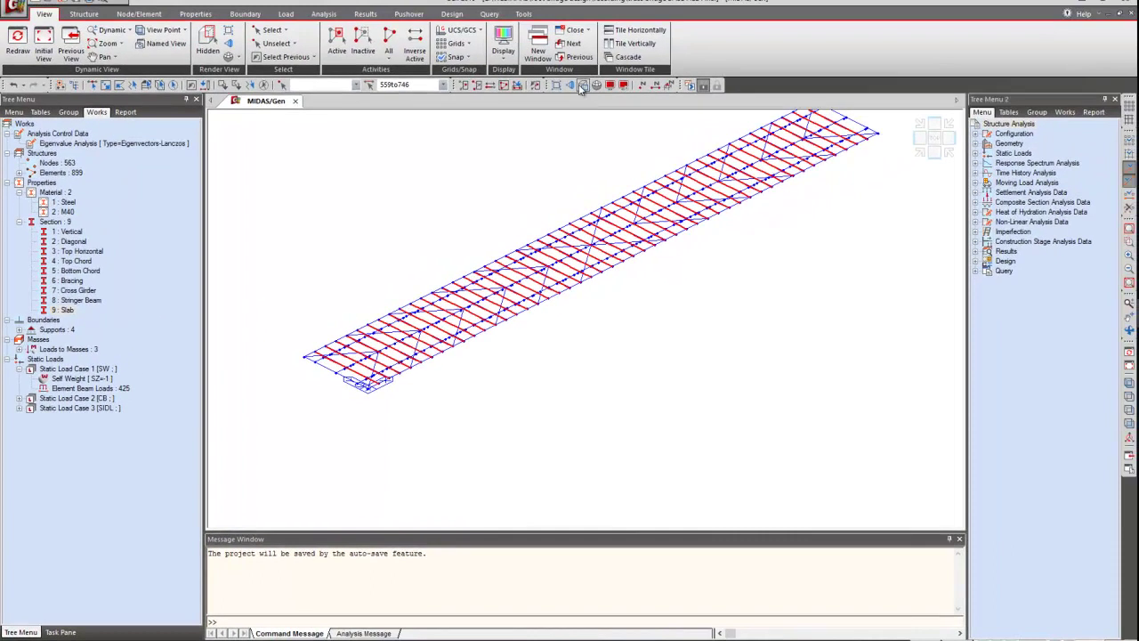
Step: Render the members as solid sections with the Hidden view and reactivate the whole bridge structure
click(583, 86)
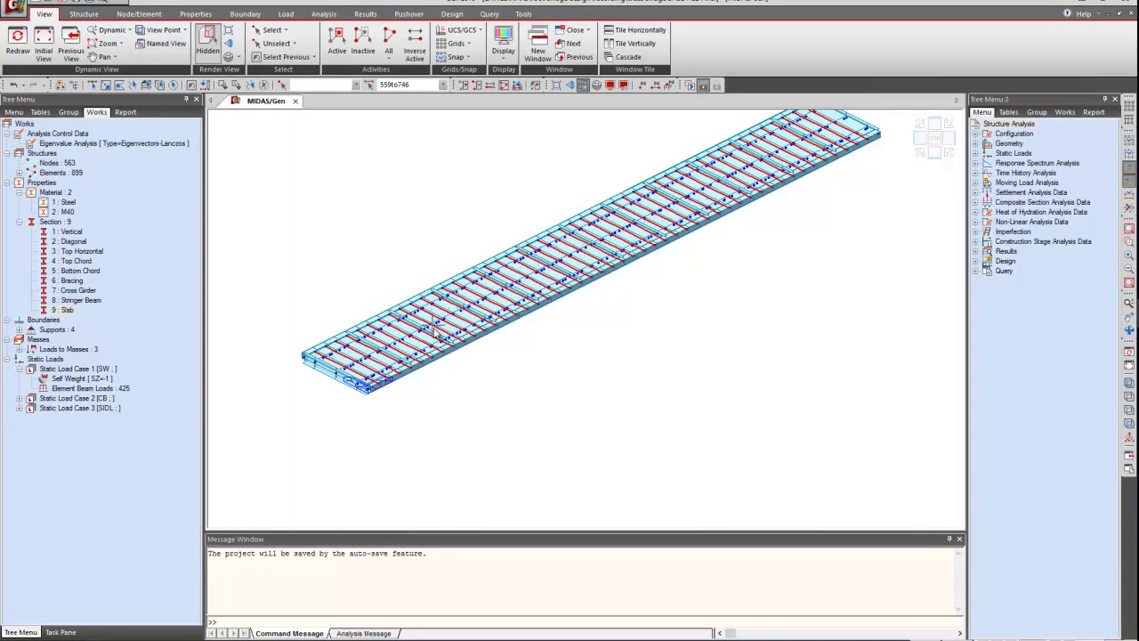
scroll(434, 334, up, 3)
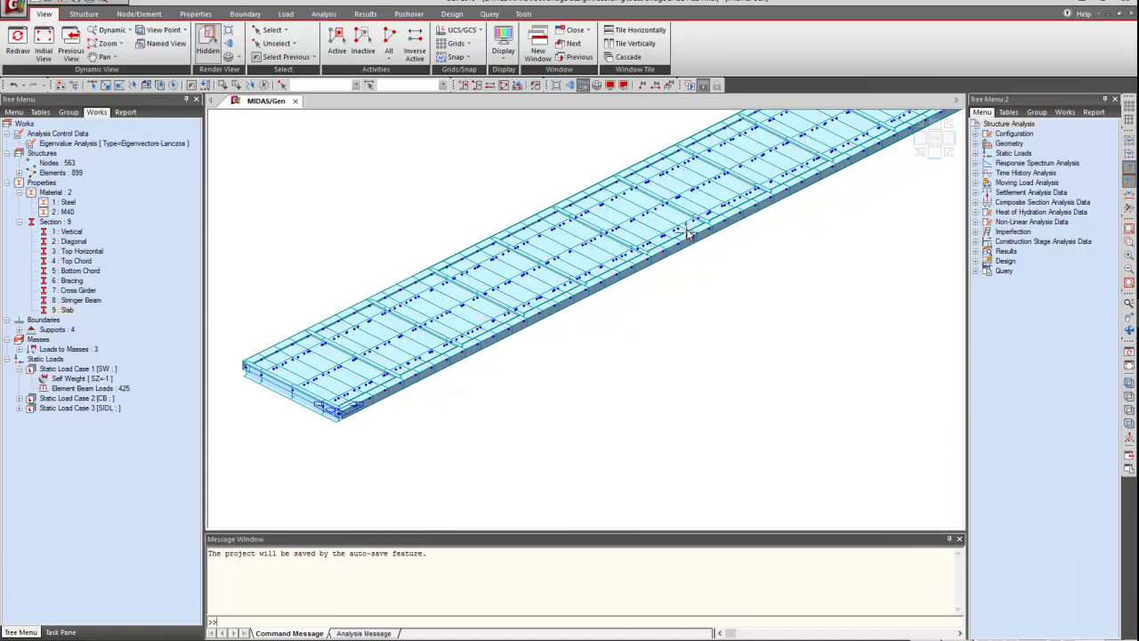
scroll(687, 237, down, 2)
scroll(795, 187, up, 1)
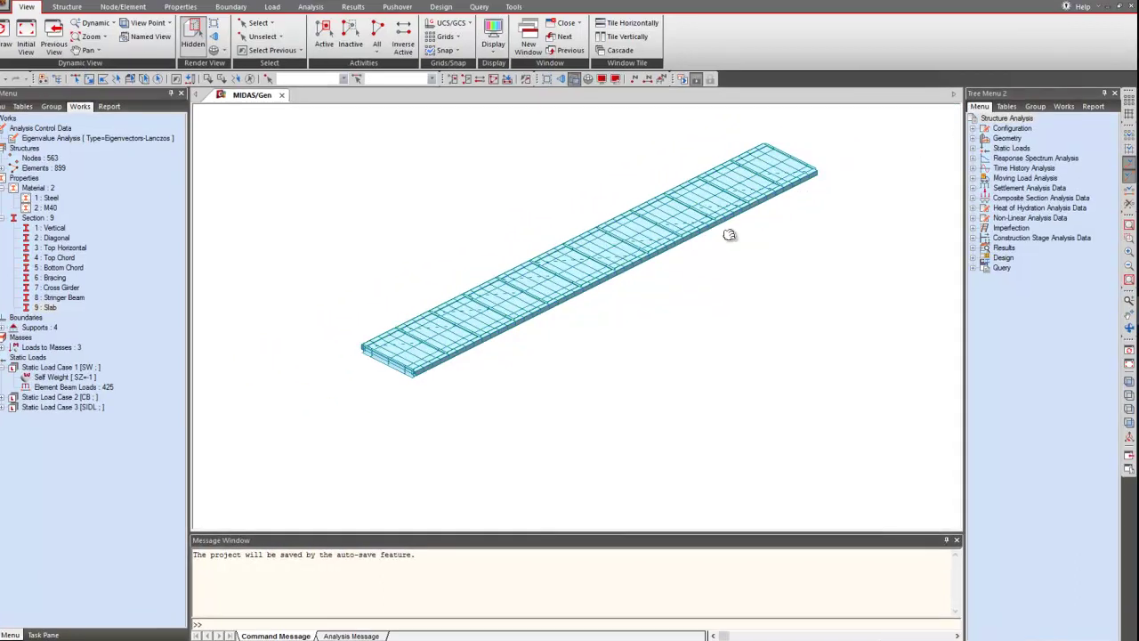
scroll(568, 215, down, 1)
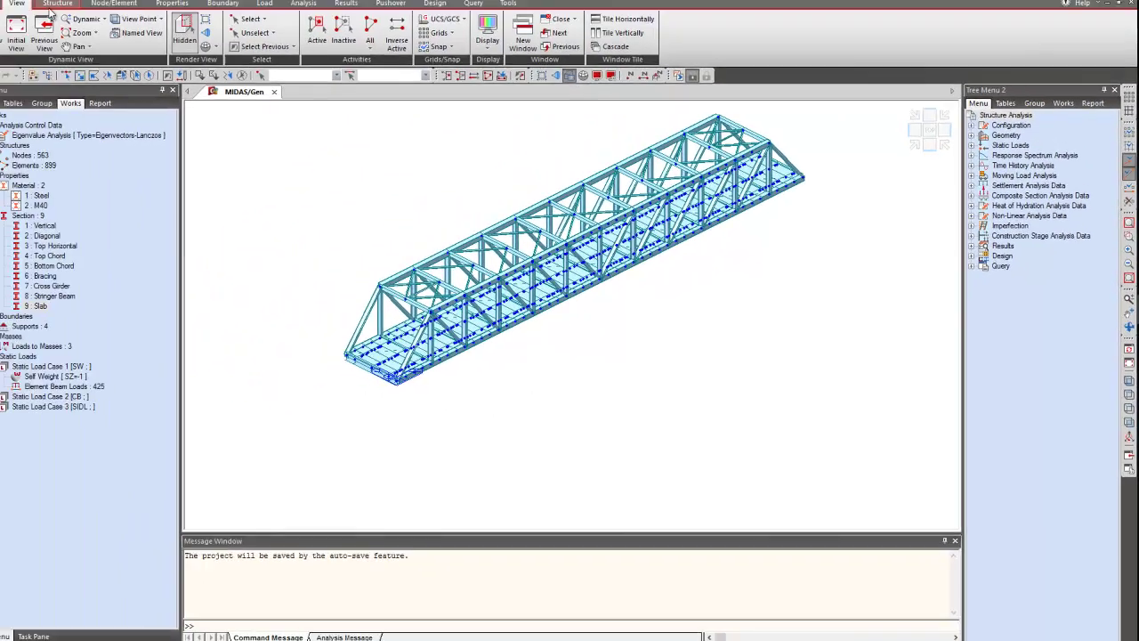
Step: Review the Structure Type settings for the mass control parameters and the conversion of self-weight into masses
click(84, 14)
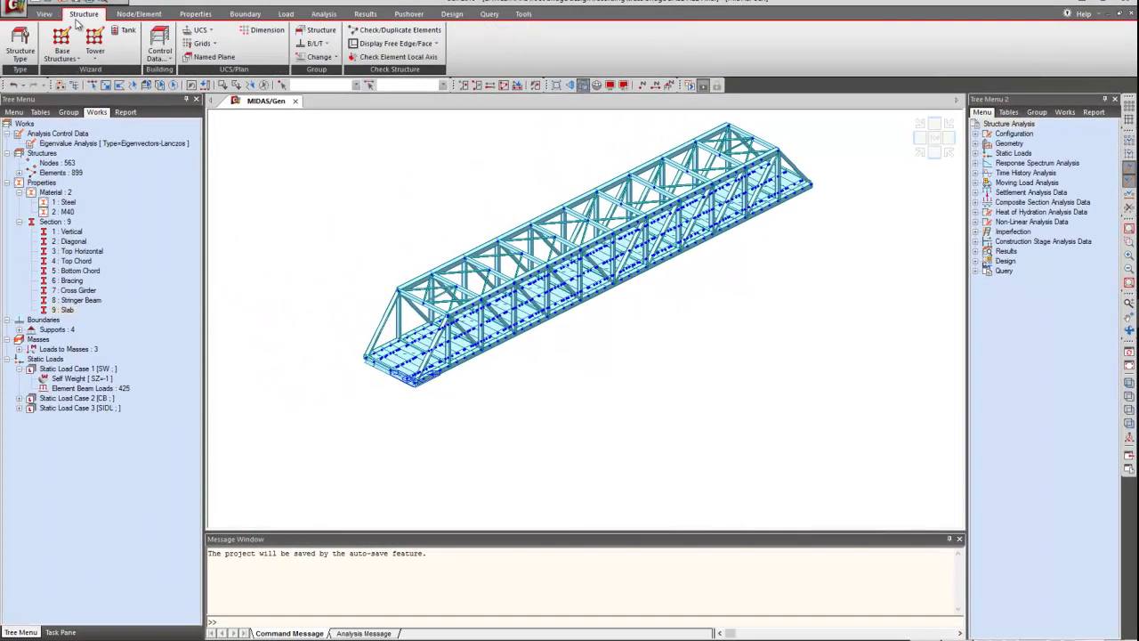
click(29, 42)
click(433, 332)
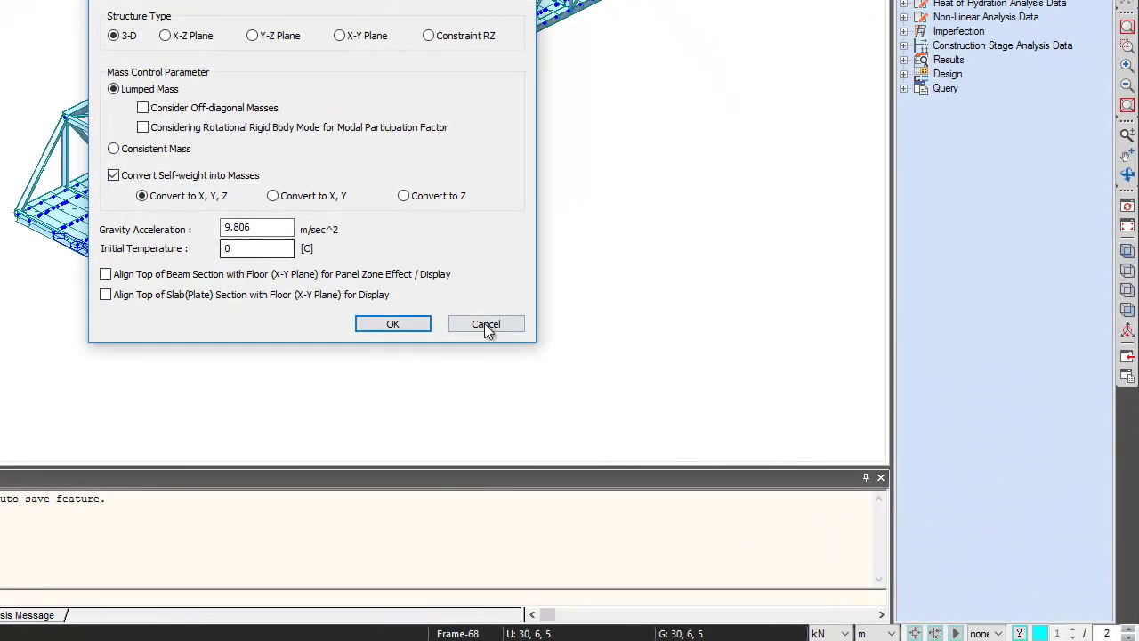
Step: Review and confirm the X, Y, Z Loads to Masses conversion of SIDL, SW and CB at scale factor 1, and inspect the masses along the deck
click(419, 329)
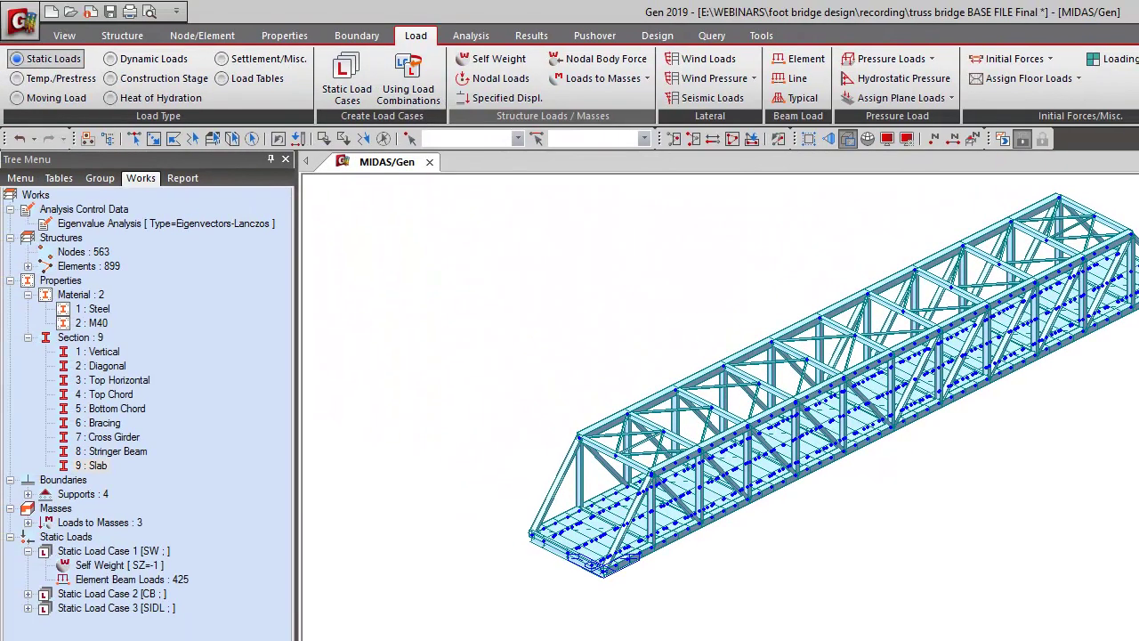
click(603, 79)
drag(628, 120, 699, 244)
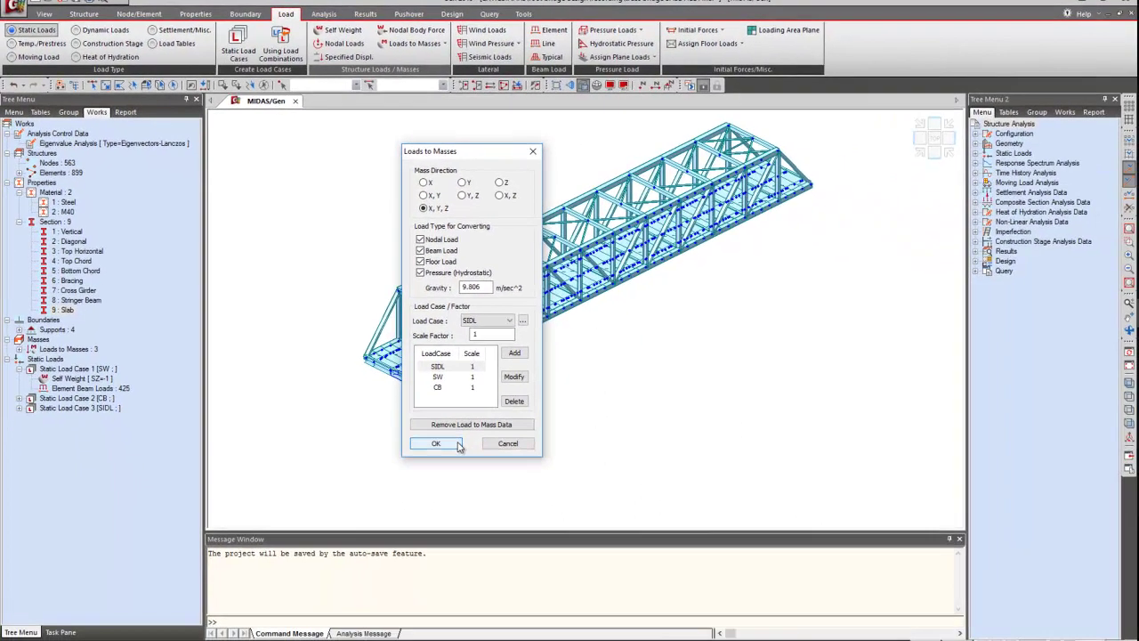
click(435, 443)
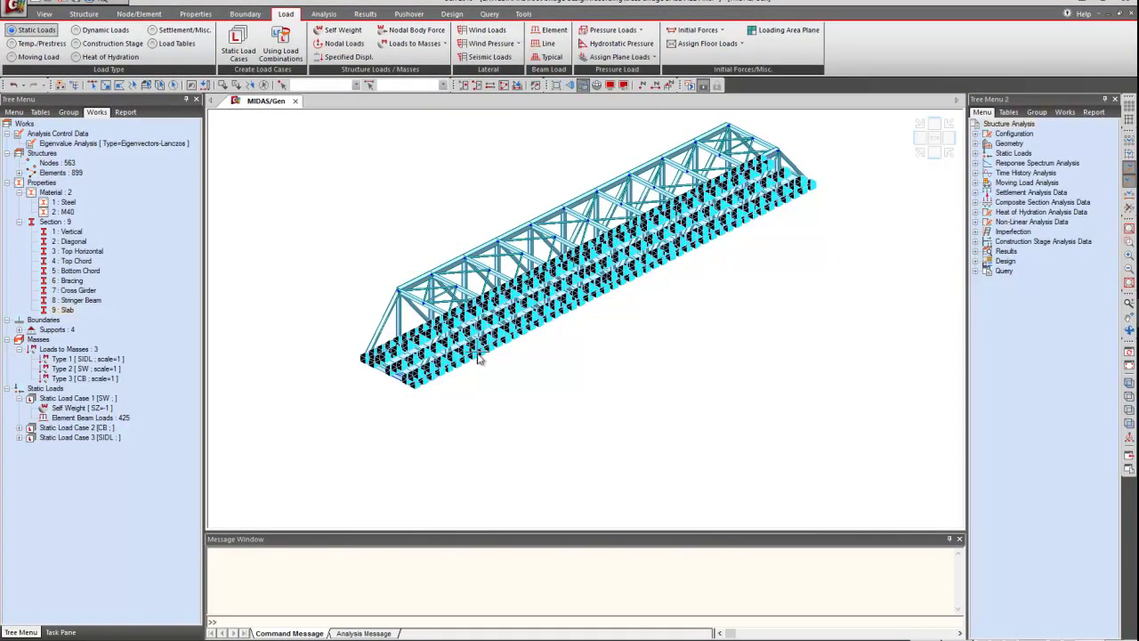
scroll(479, 361, up, 3)
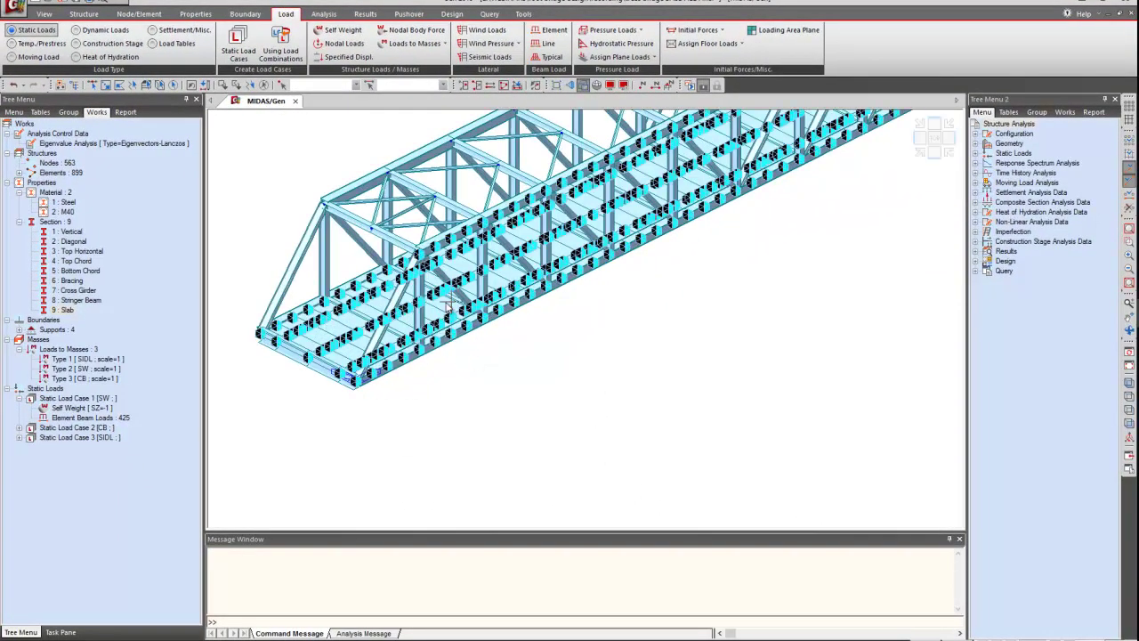
middle_drag(863, 123, 716, 283)
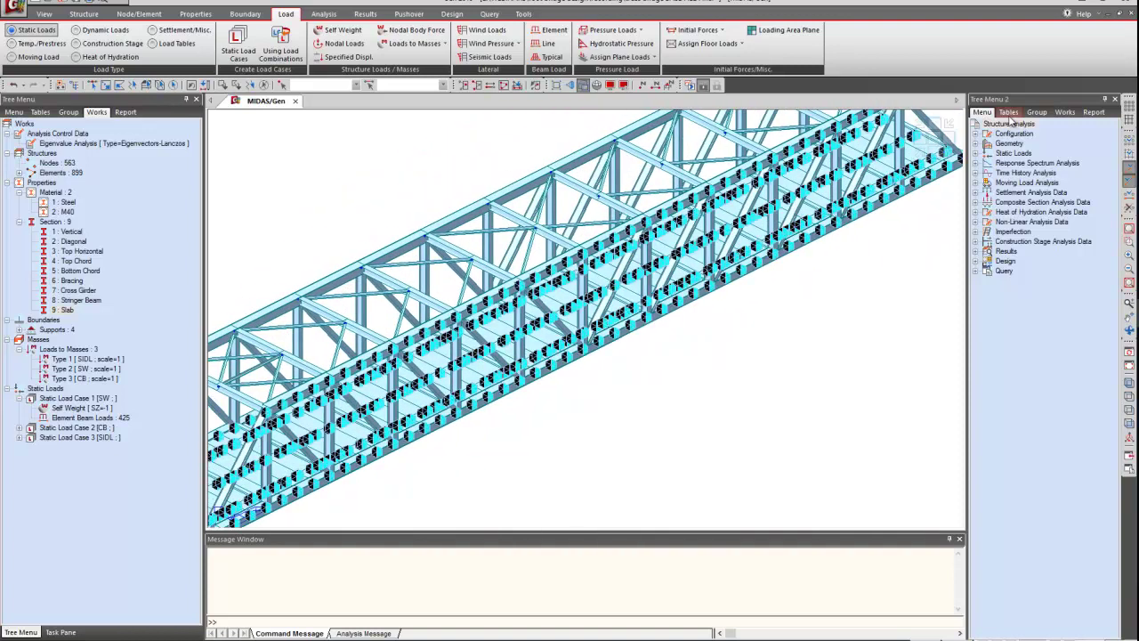
middle_drag(914, 165, 806, 267)
scroll(717, 279, down, 4)
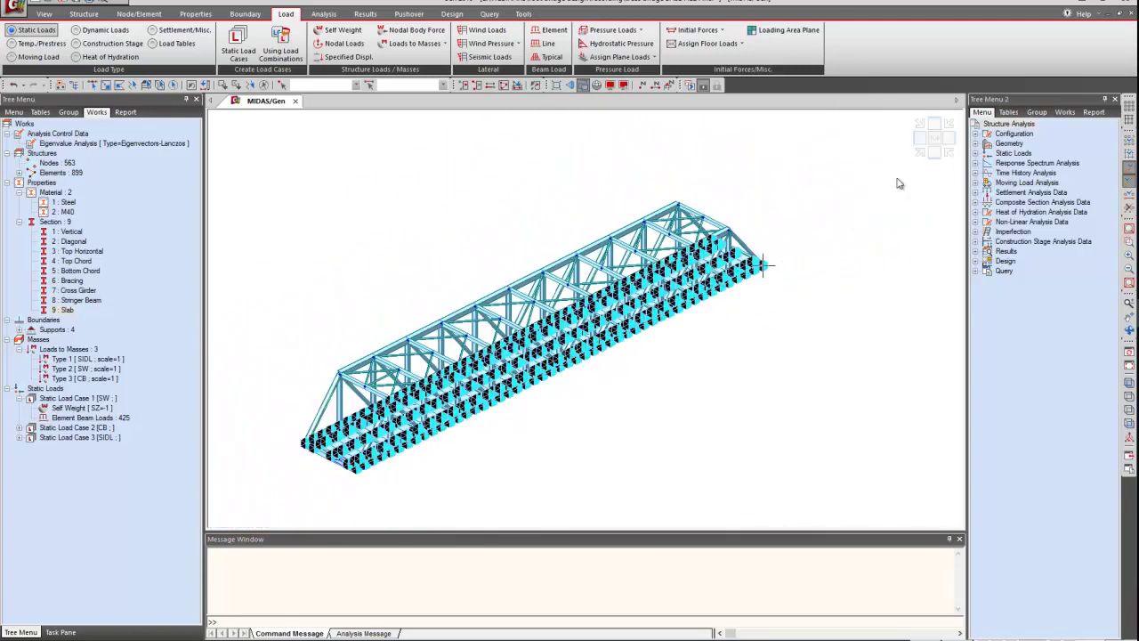
click(934, 154)
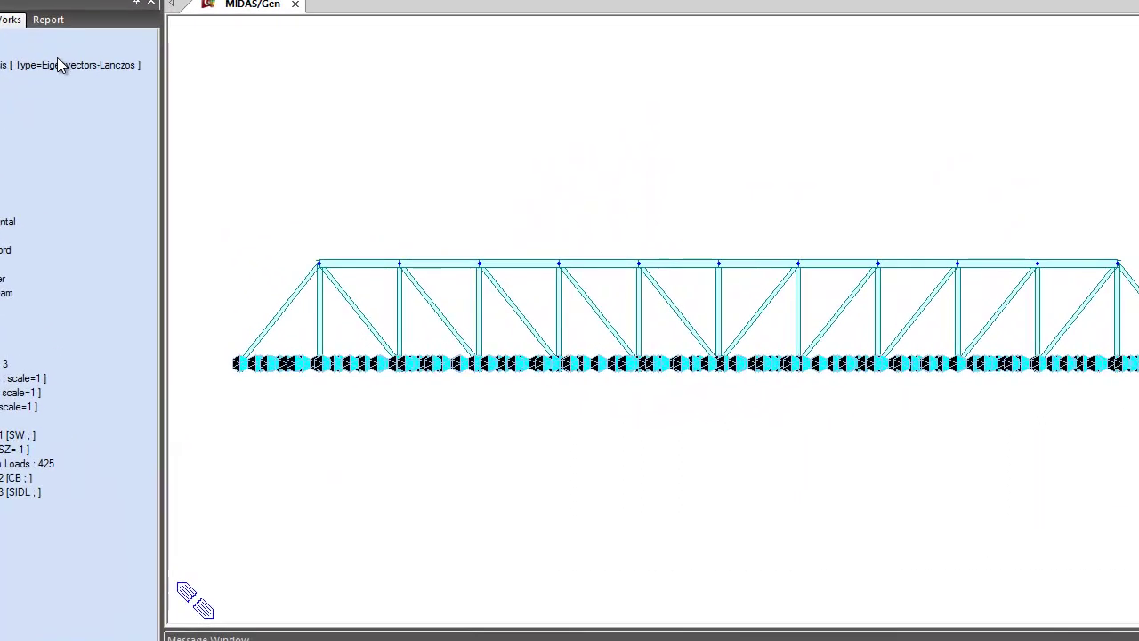
Step: Confirm the eigenvalue analysis control with Lanczos eigenvectors and 15 frequencies, and run the analysis
double_click(56, 66)
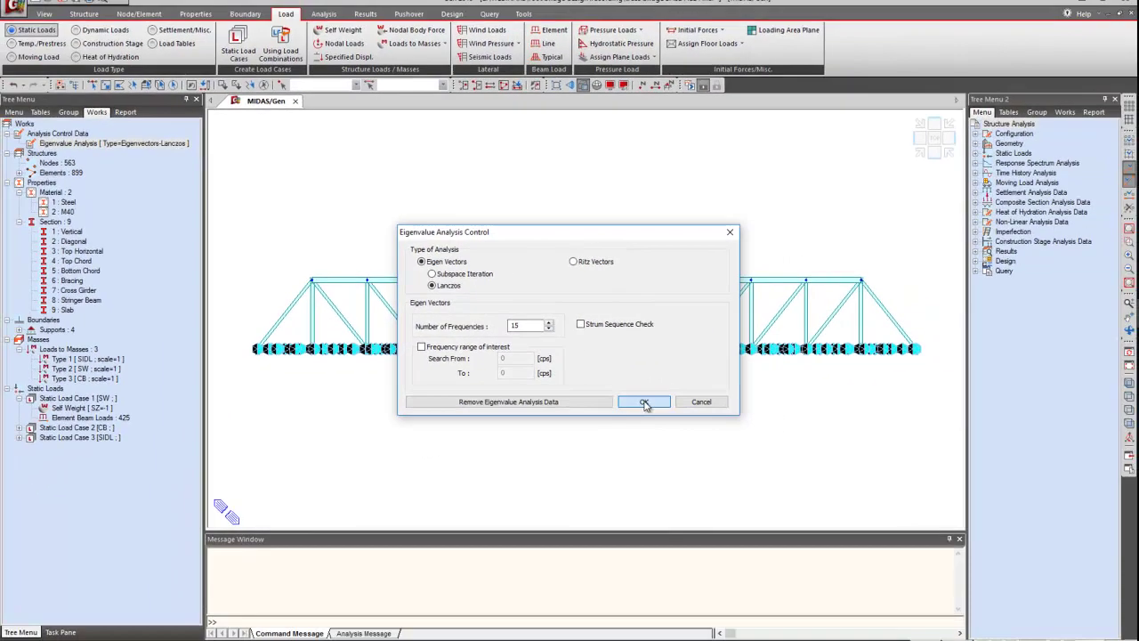
click(645, 403)
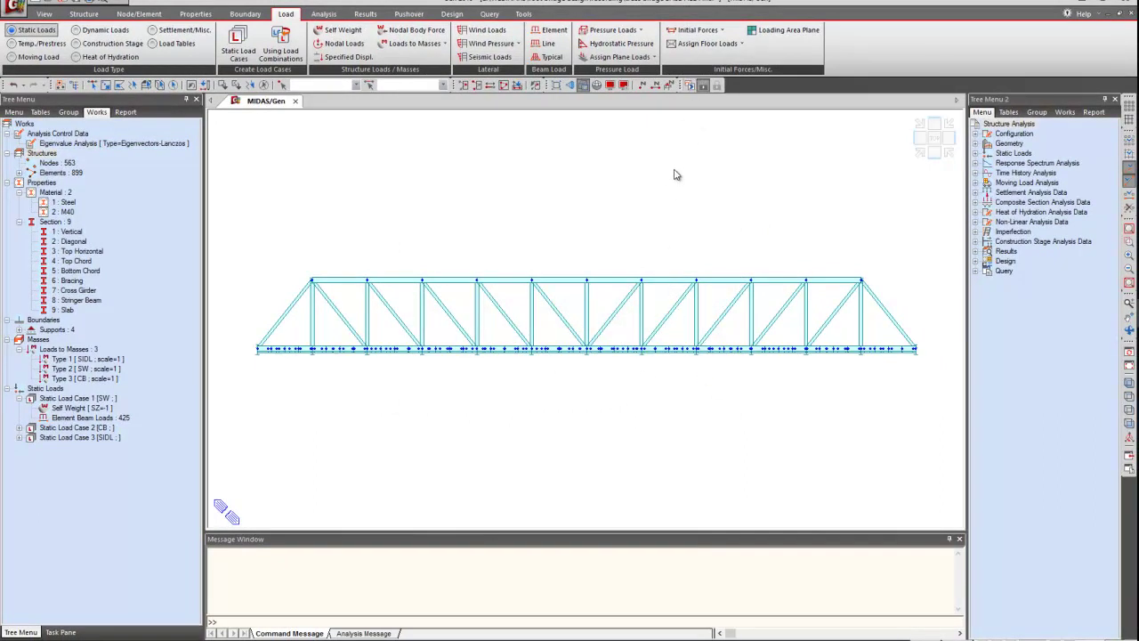
click(690, 87)
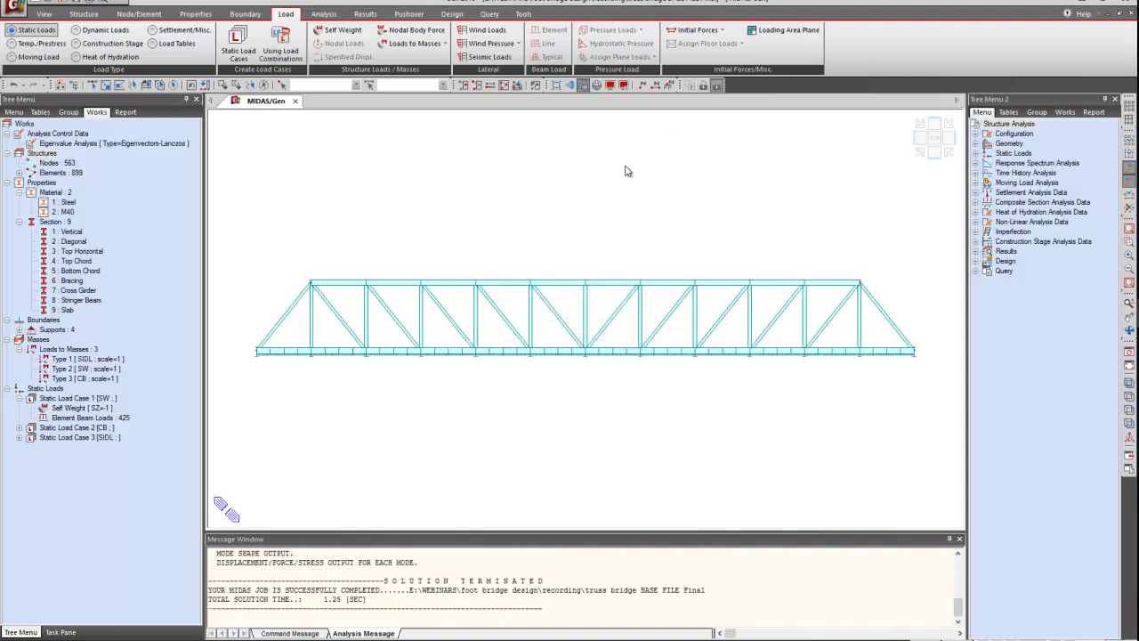
Step: Display the Mode 1 vibration mode shape of the bridge in isometric view with contour and animation enabled
click(919, 155)
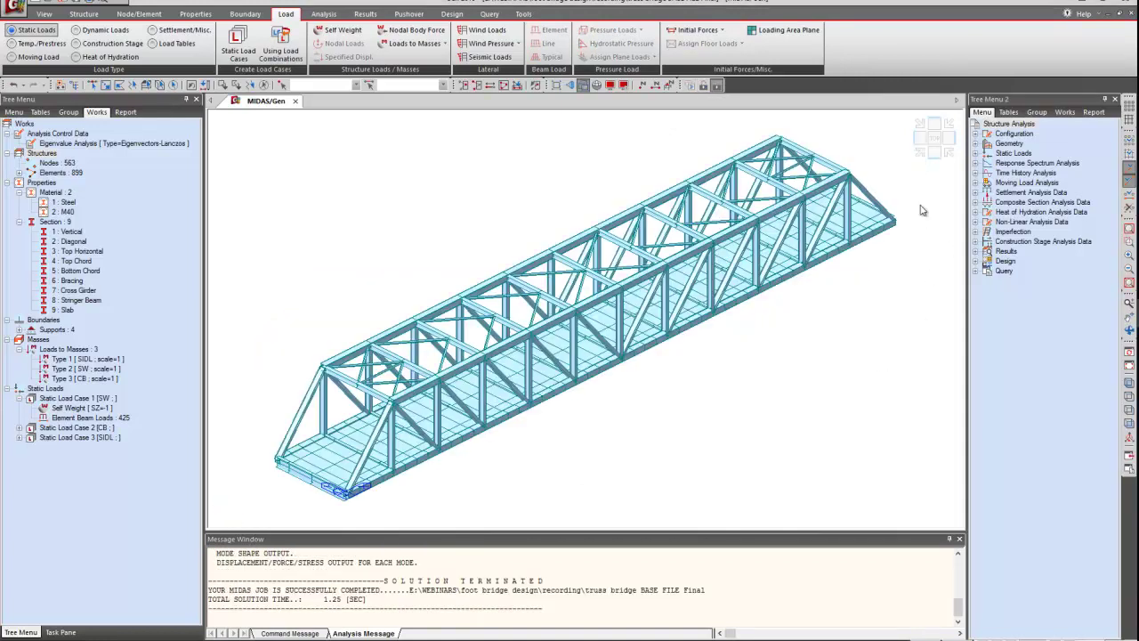
click(365, 14)
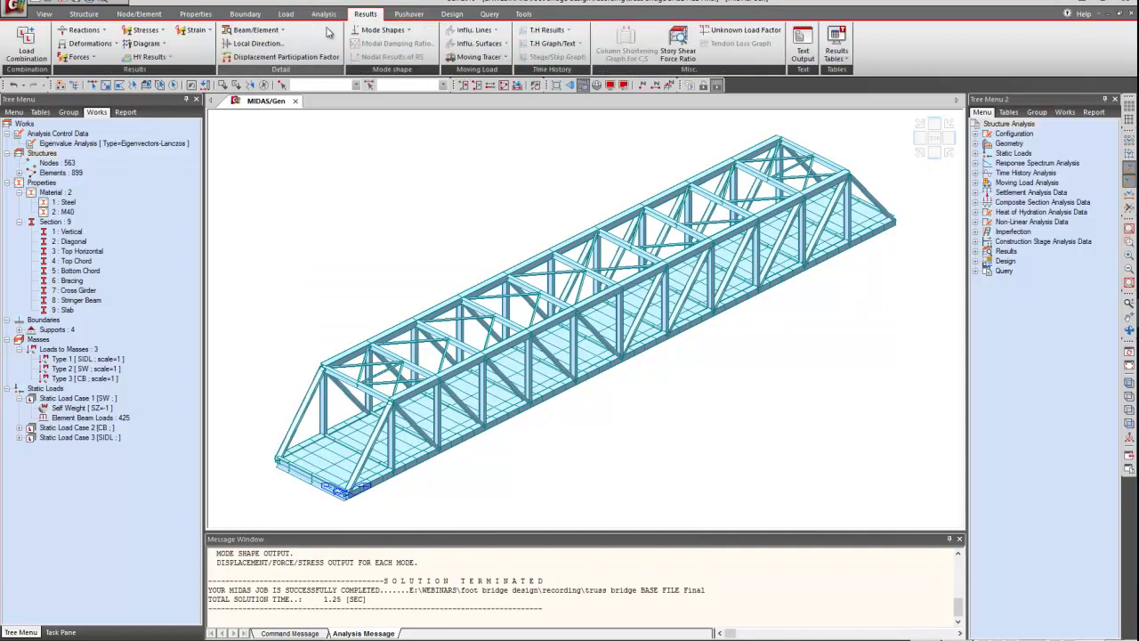
click(382, 31)
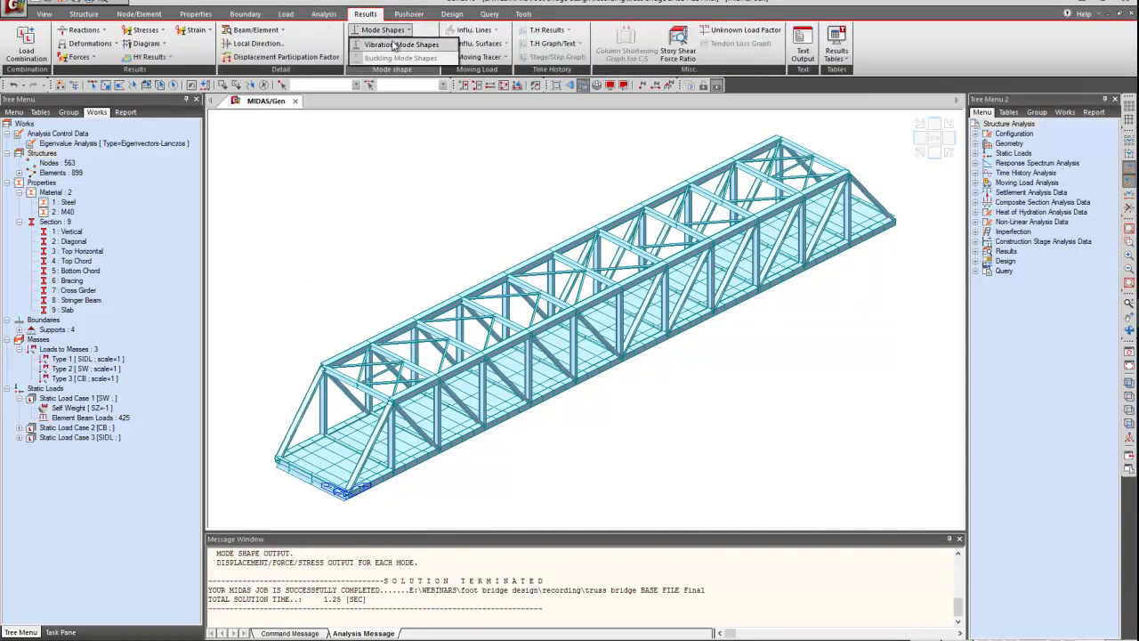
click(396, 44)
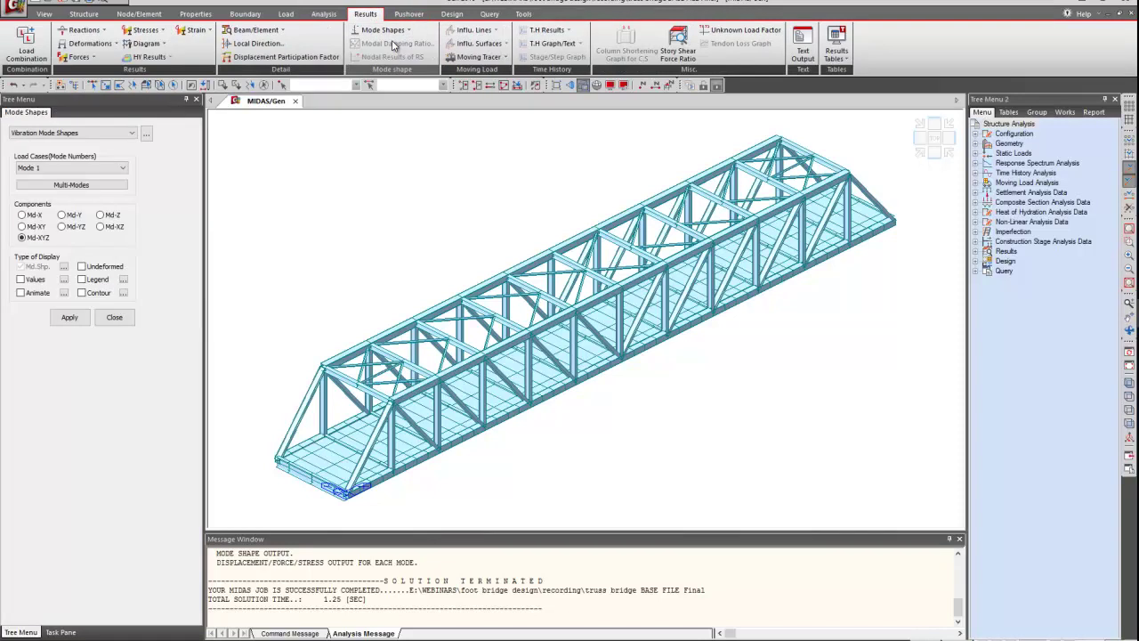
click(69, 317)
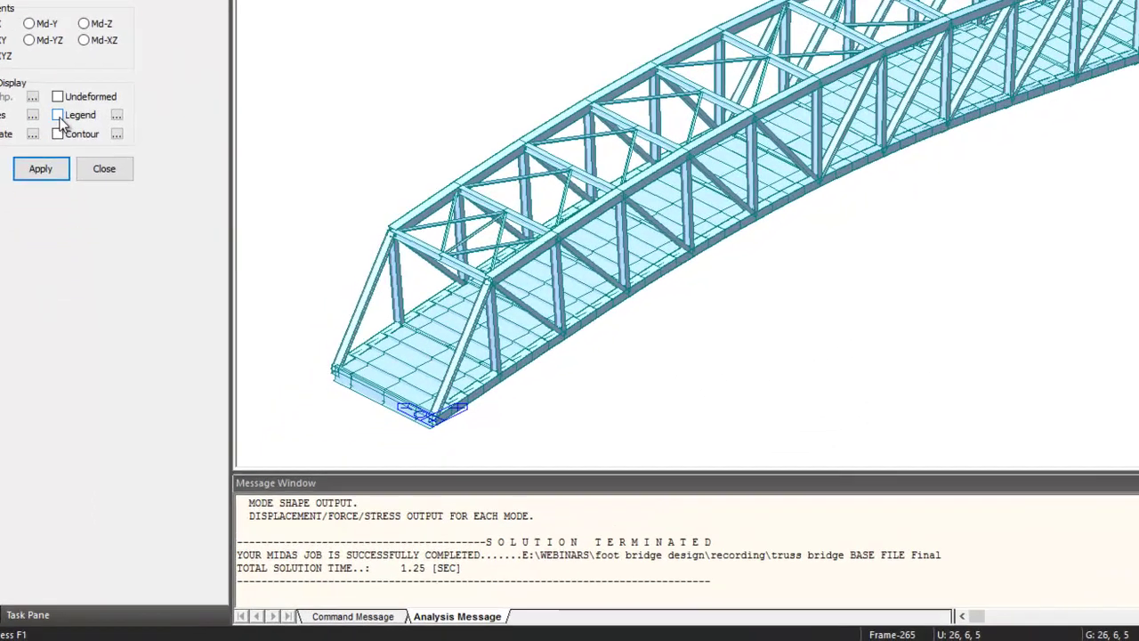
click(57, 115)
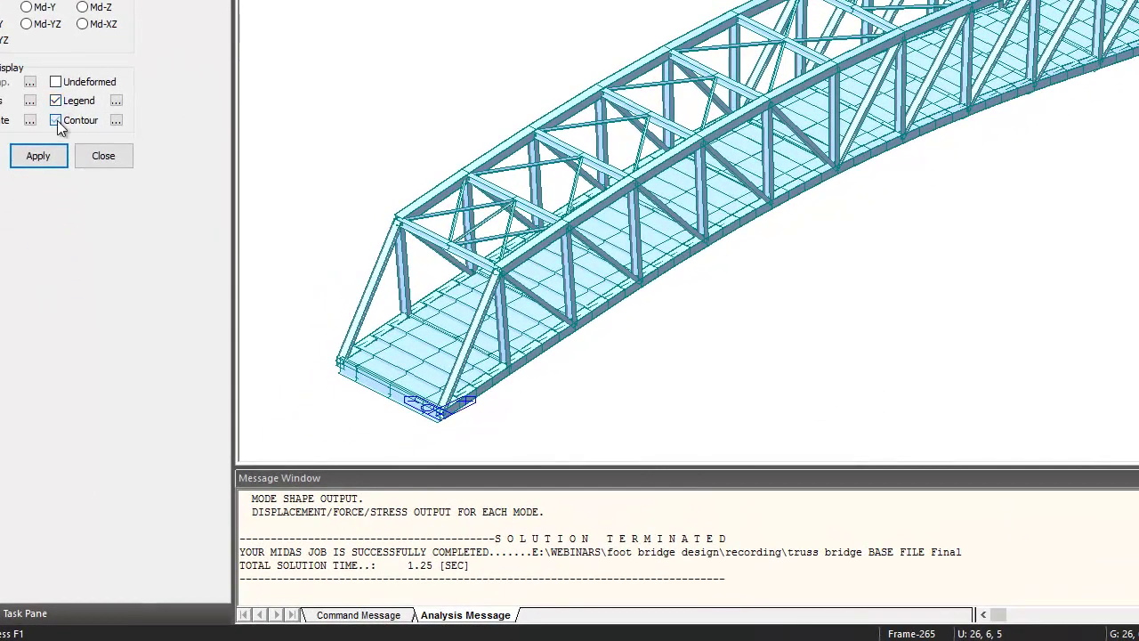
click(56, 120)
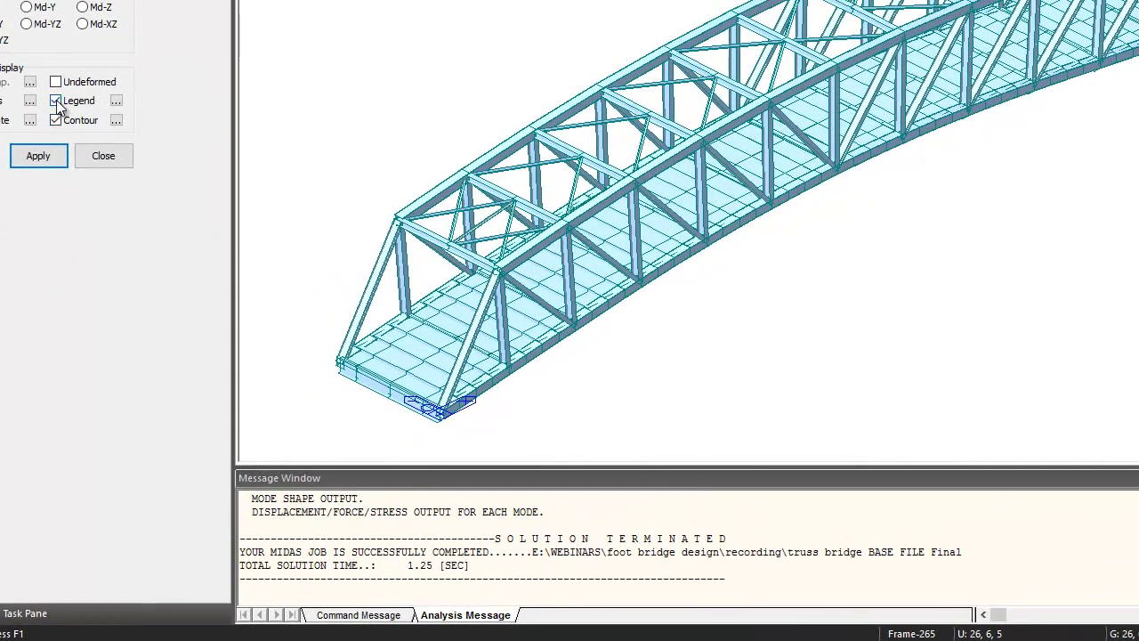
click(38, 155)
click(797, 453)
key(Escape)
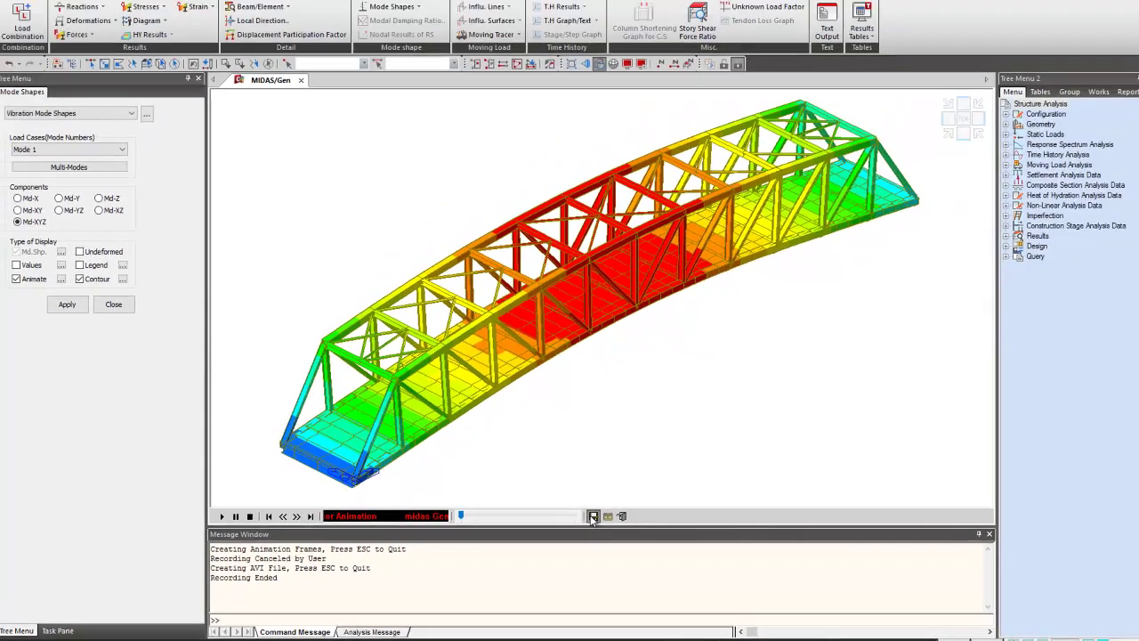
click(767, 463)
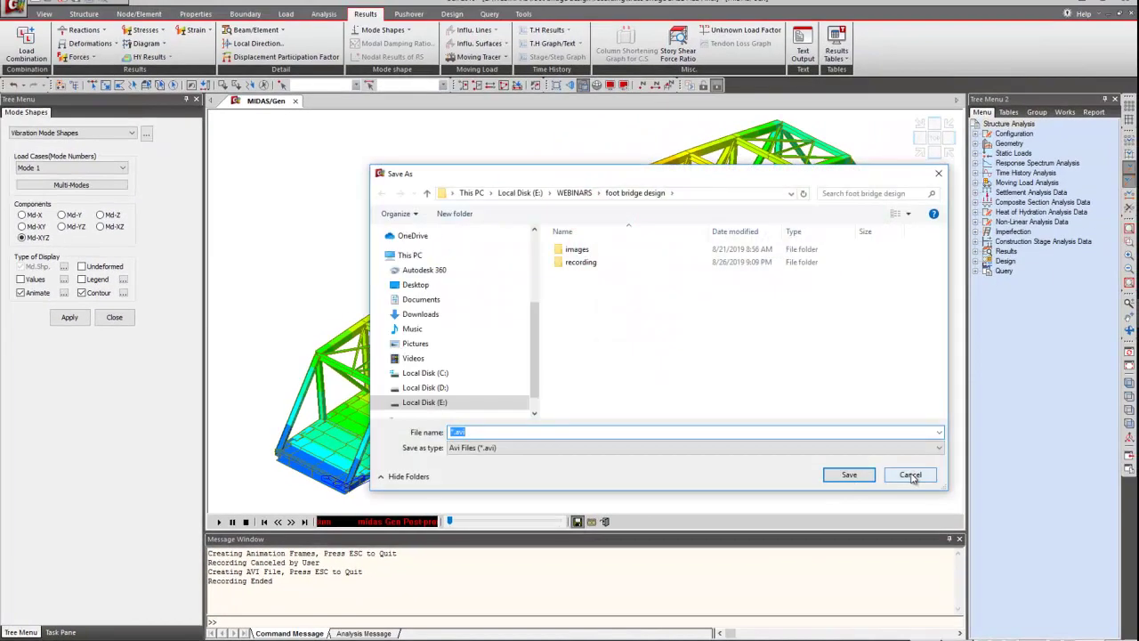
click(911, 476)
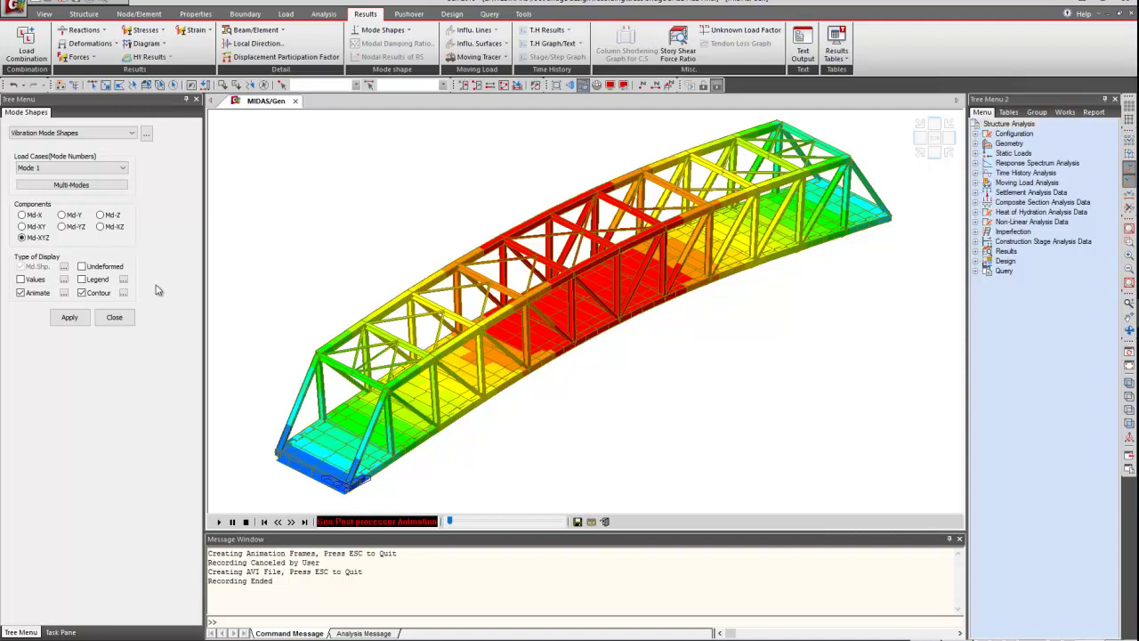
Step: Record and play the contour animations of the bridge's Mode 1 and Mode 2 vibration shapes
click(69, 318)
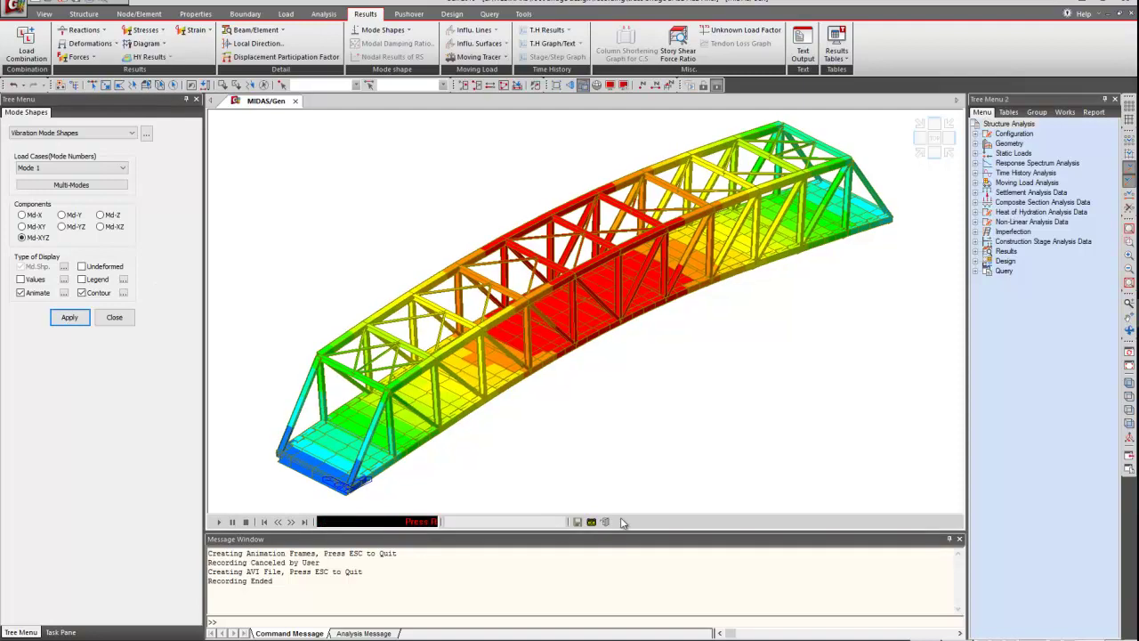
click(591, 522)
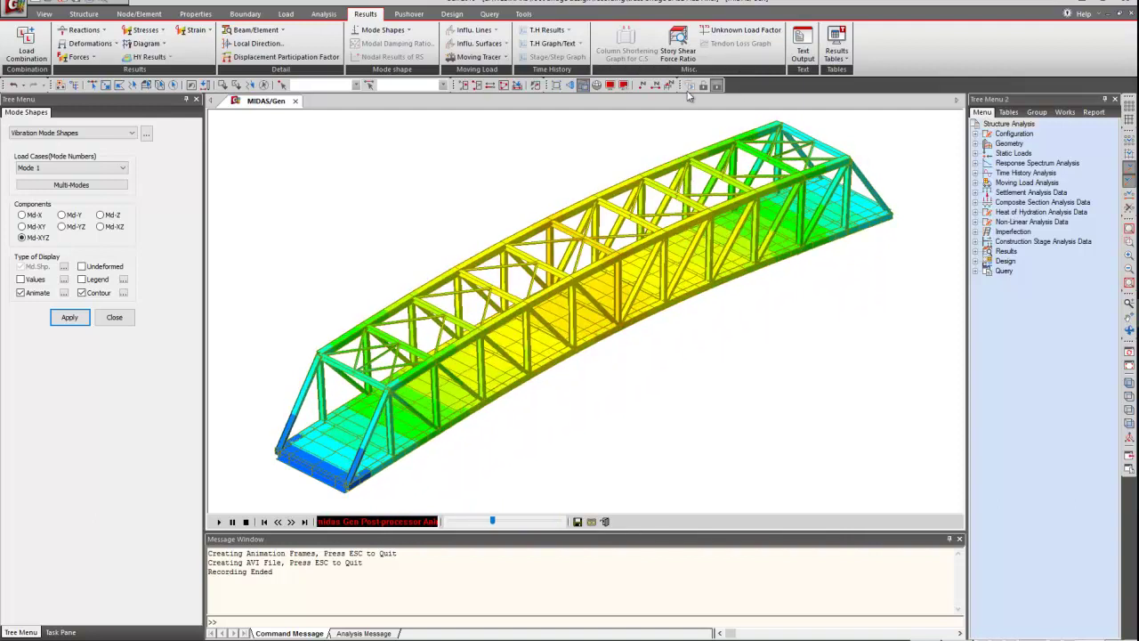
click(78, 169)
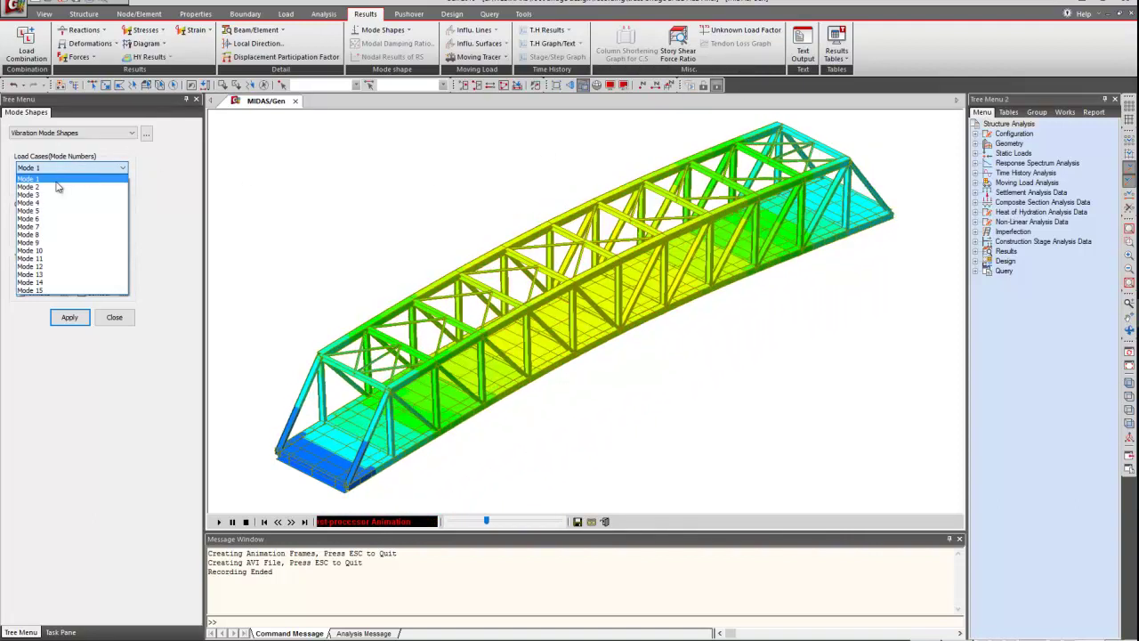
click(56, 187)
click(70, 318)
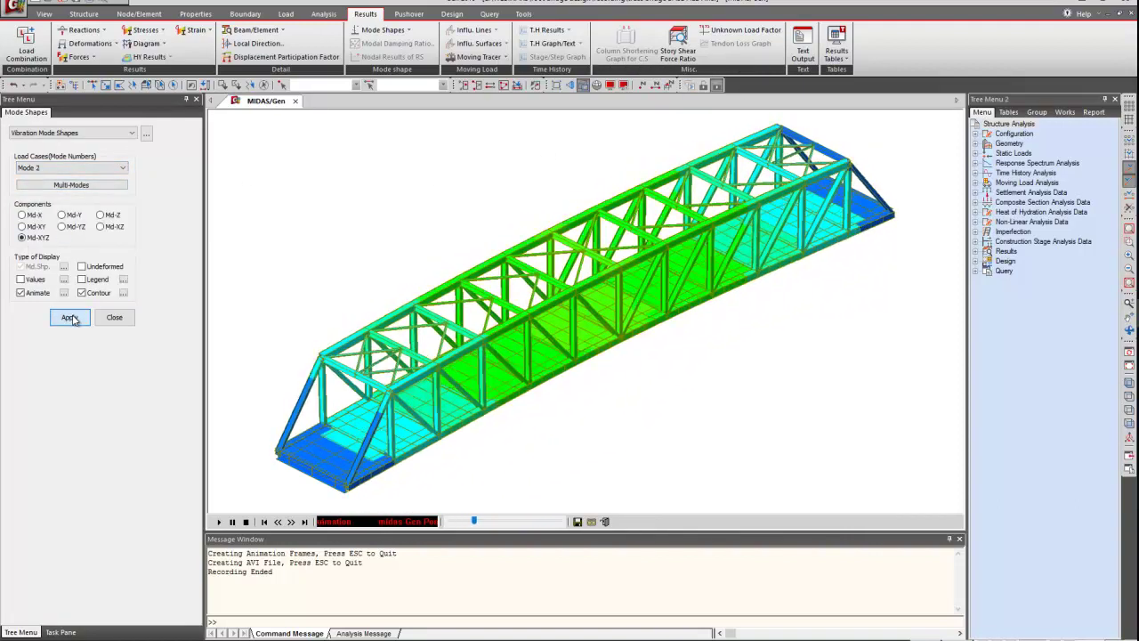
click(71, 319)
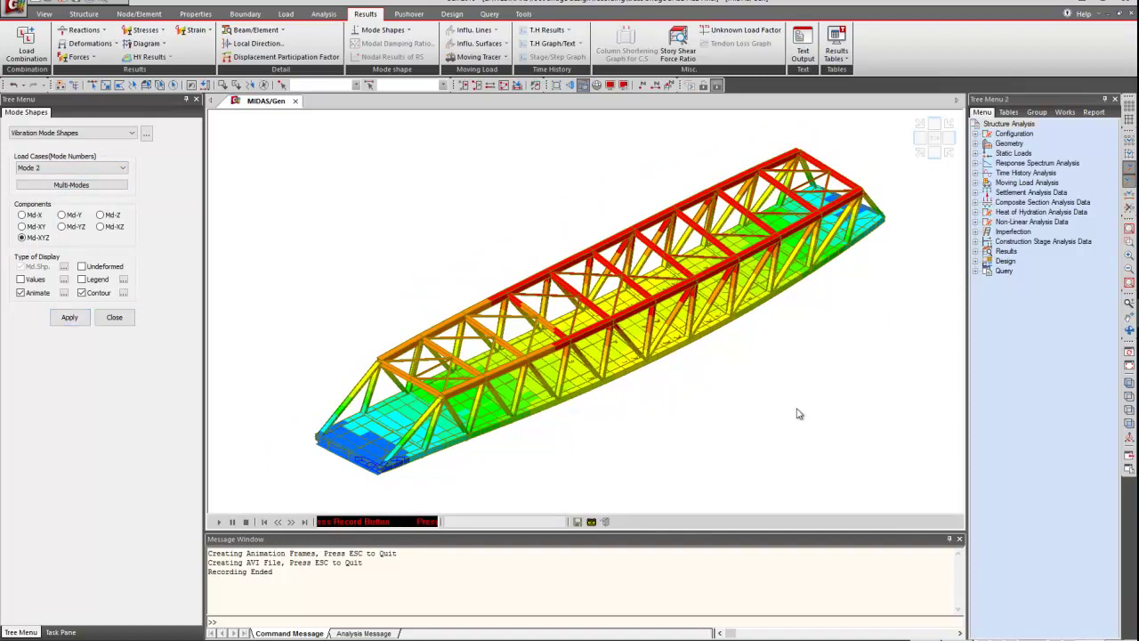
click(591, 521)
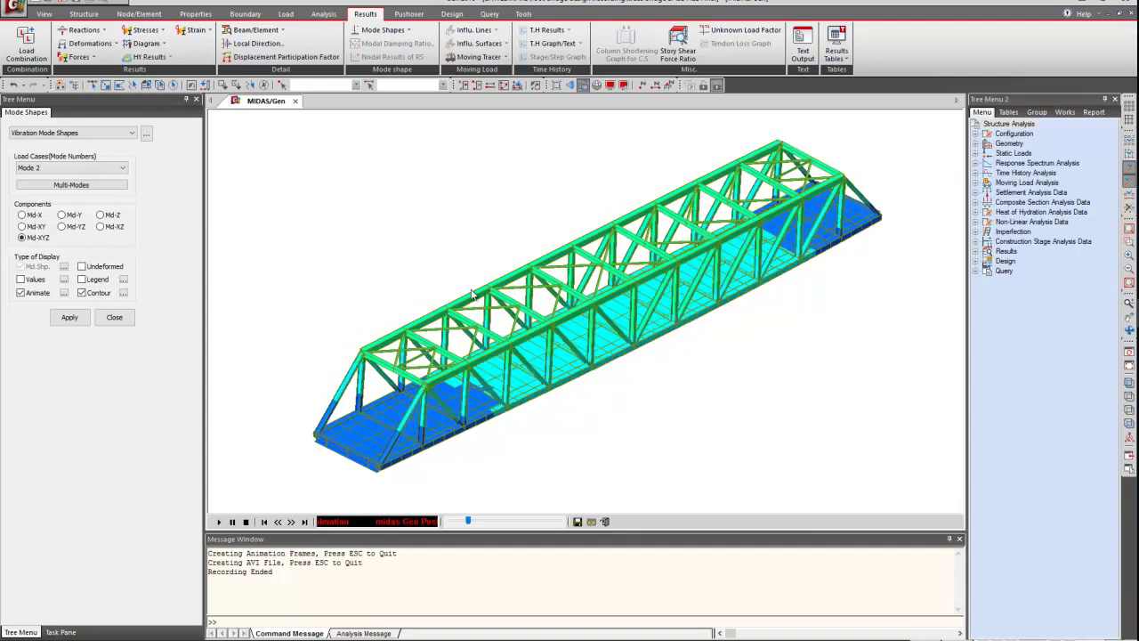
Step: Open the Eigenvalue Mode result table and examine the modal frequencies, periods and mass participation
click(123, 167)
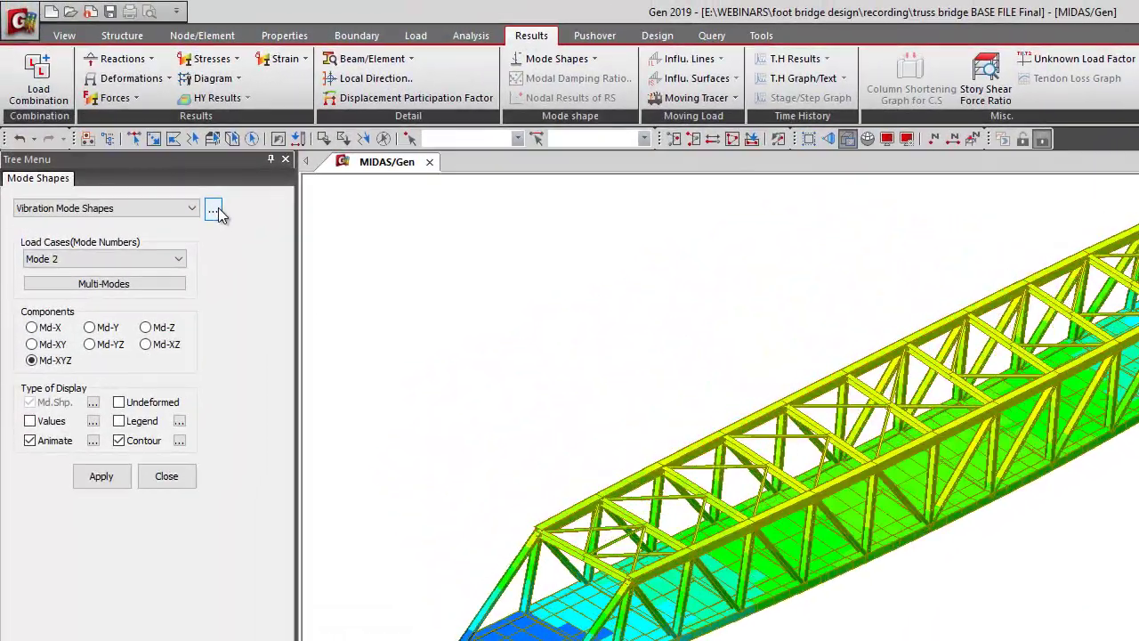
click(148, 134)
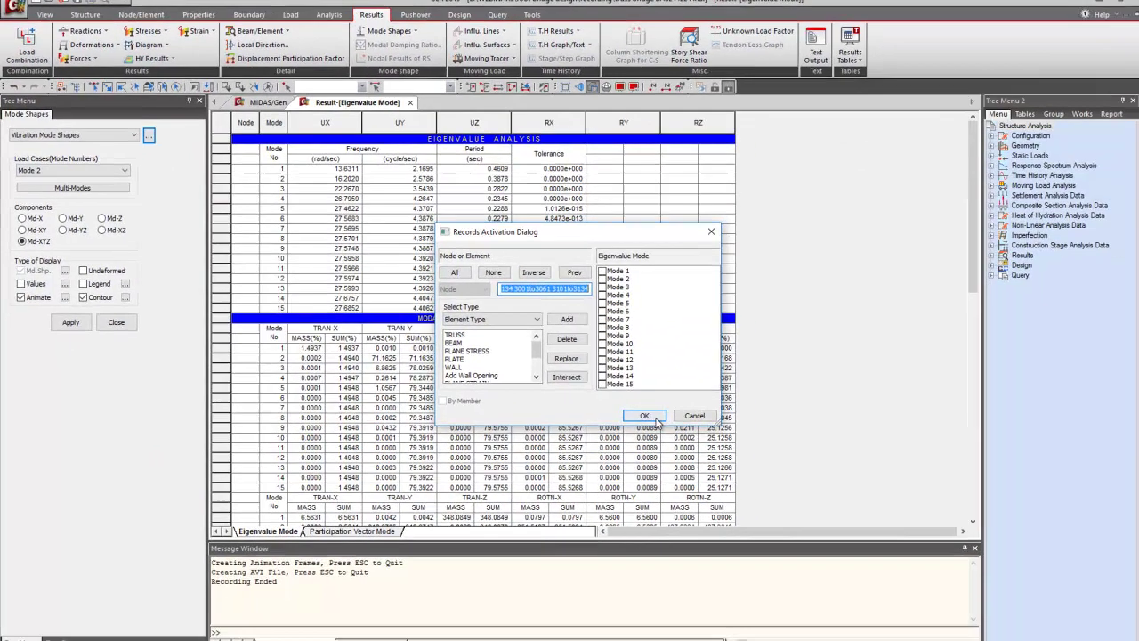
click(943, 622)
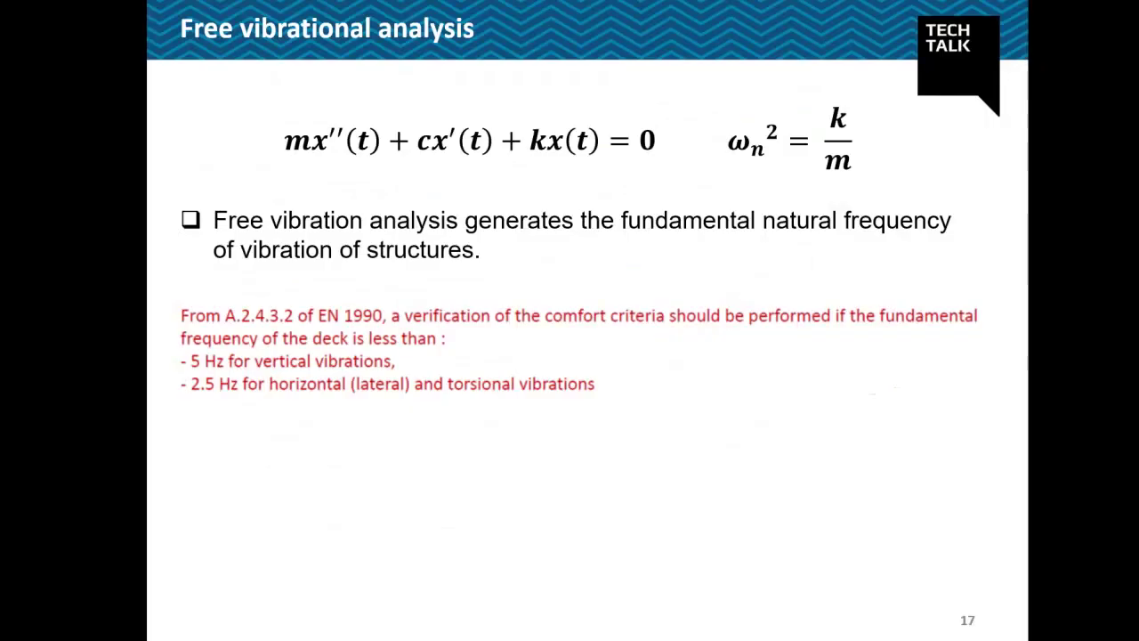
click(257, 426)
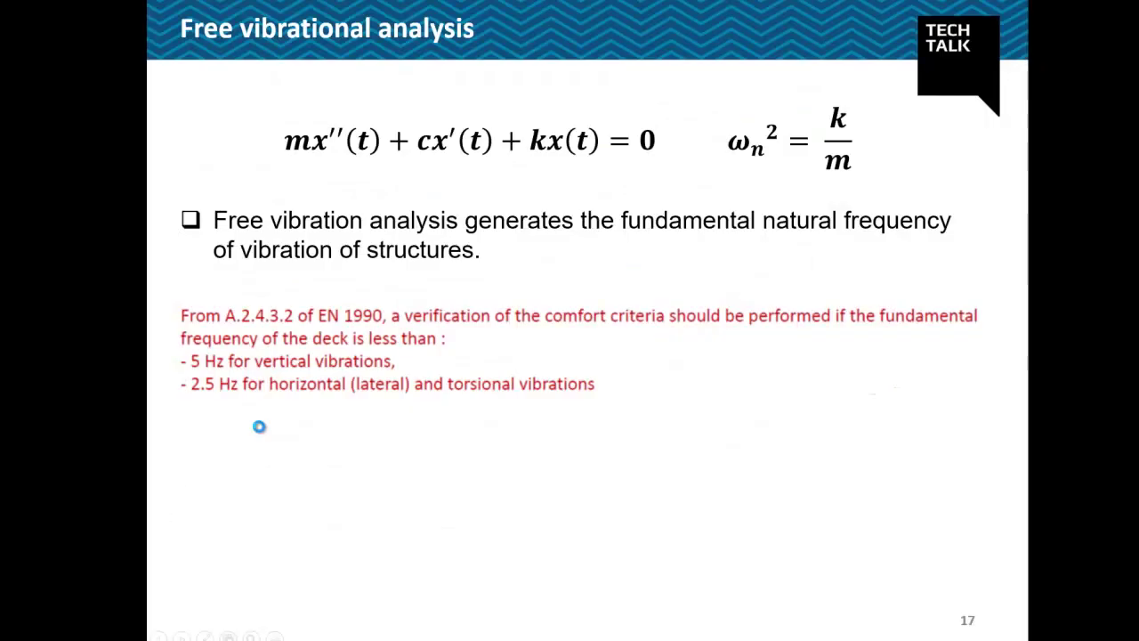
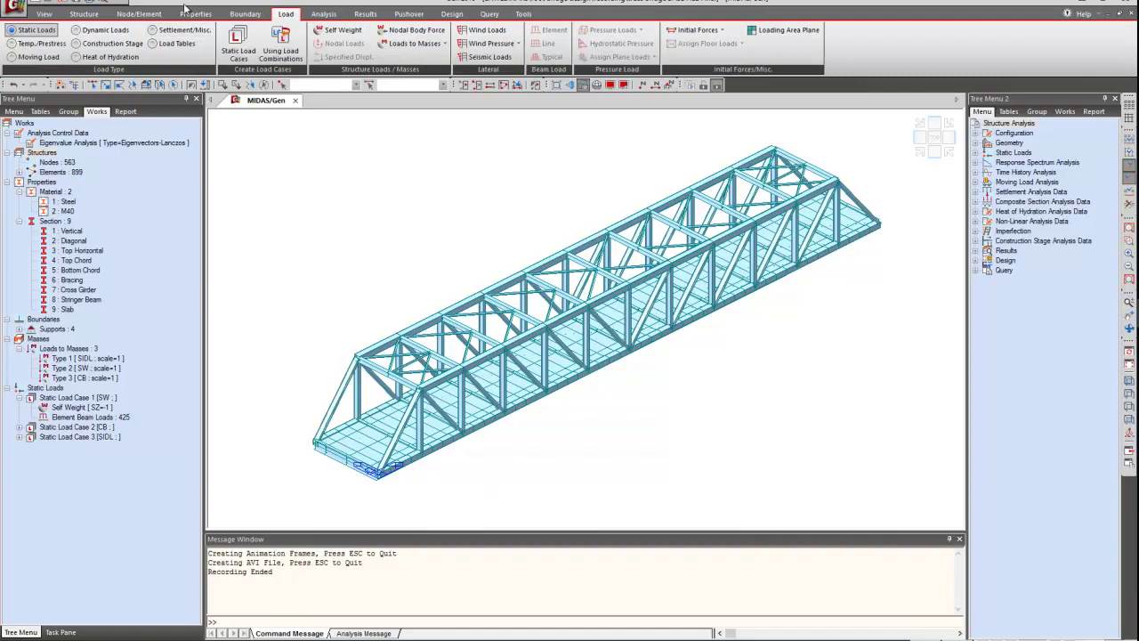
Step: Add a linear modal transient time history load case under the dynamic loads and name it WALKING
click(129, 30)
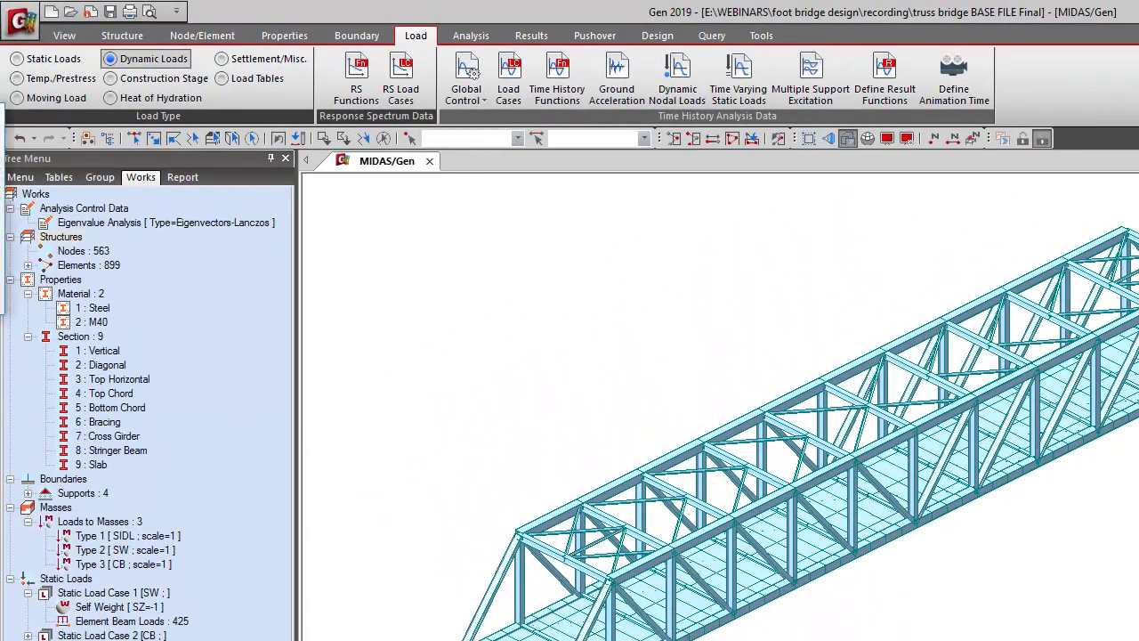
click(508, 75)
drag(804, 20, 891, 217)
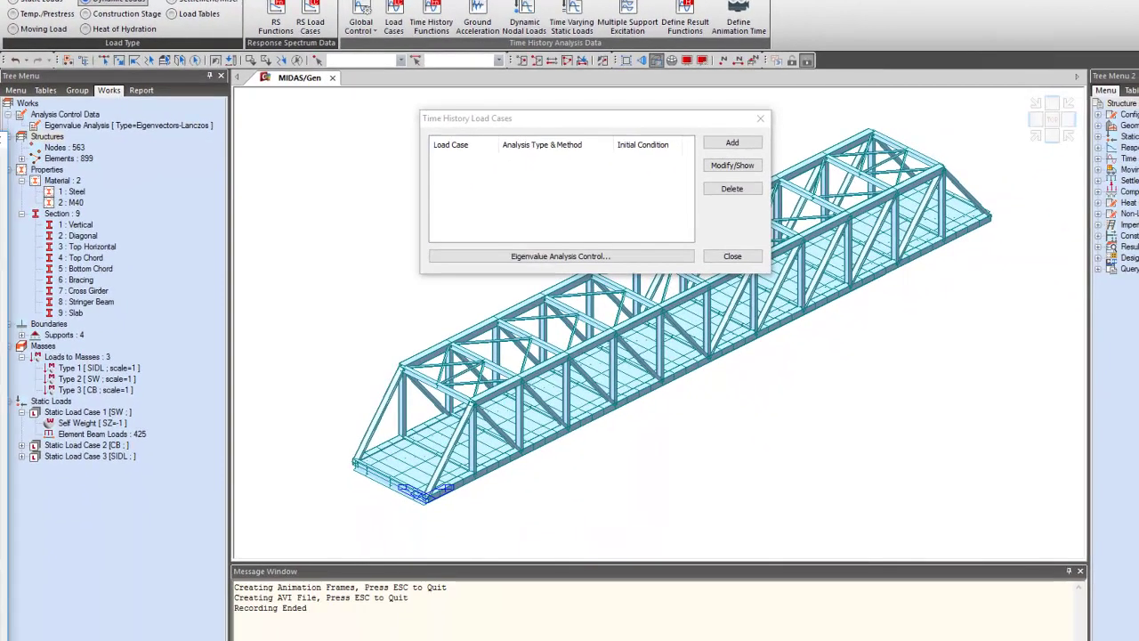
click(732, 142)
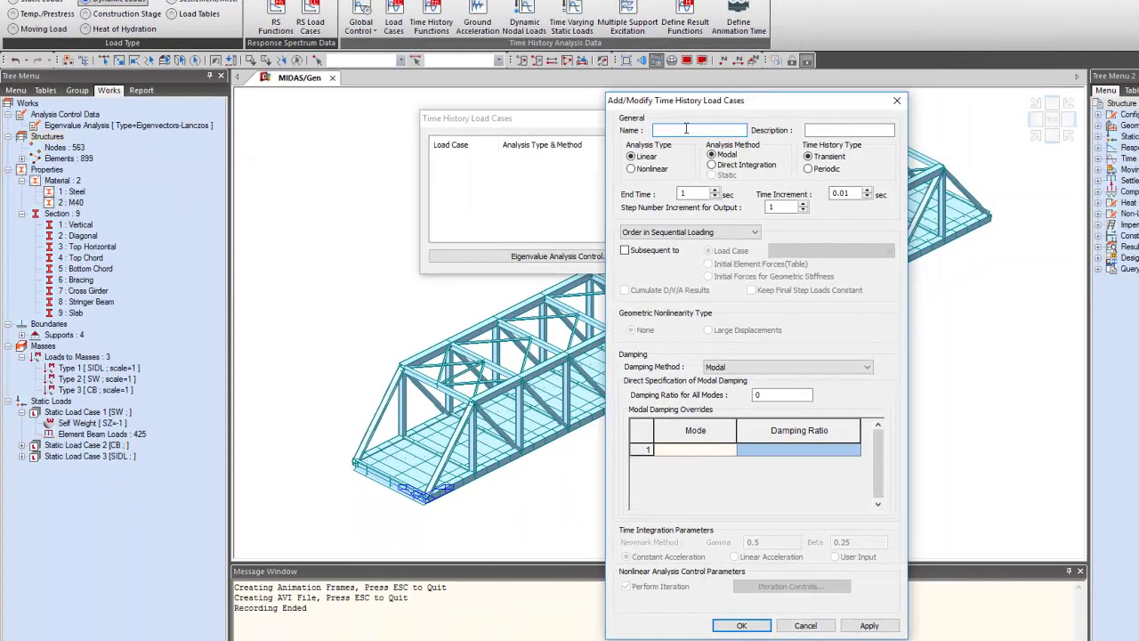
text(WALKING)
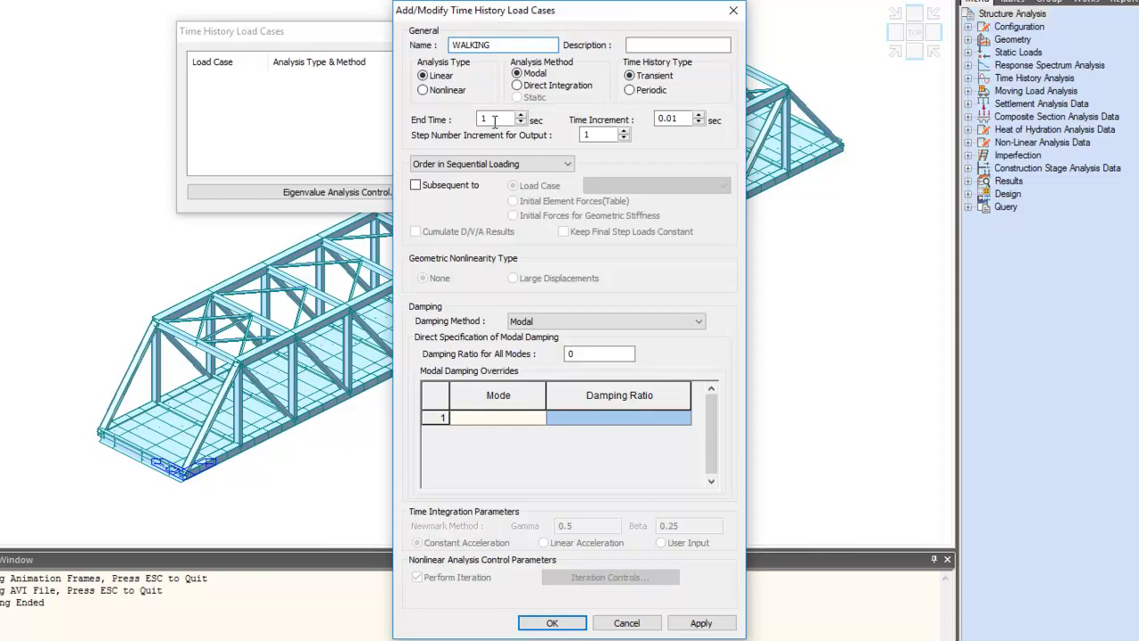
Step: Set the WALKING case's end time to 40 sec and all-mode damping ratio to 0.03, and save it, accepting deletion of the analysis results
click(500, 117)
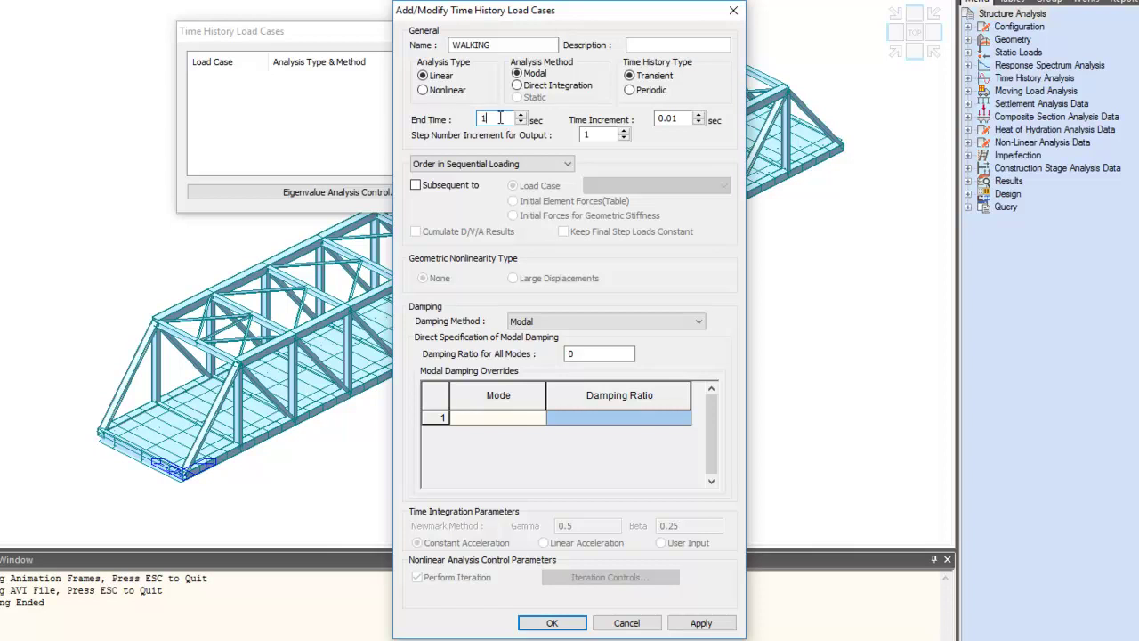
double_click(500, 118)
text(40)
click(584, 354)
text(.03)
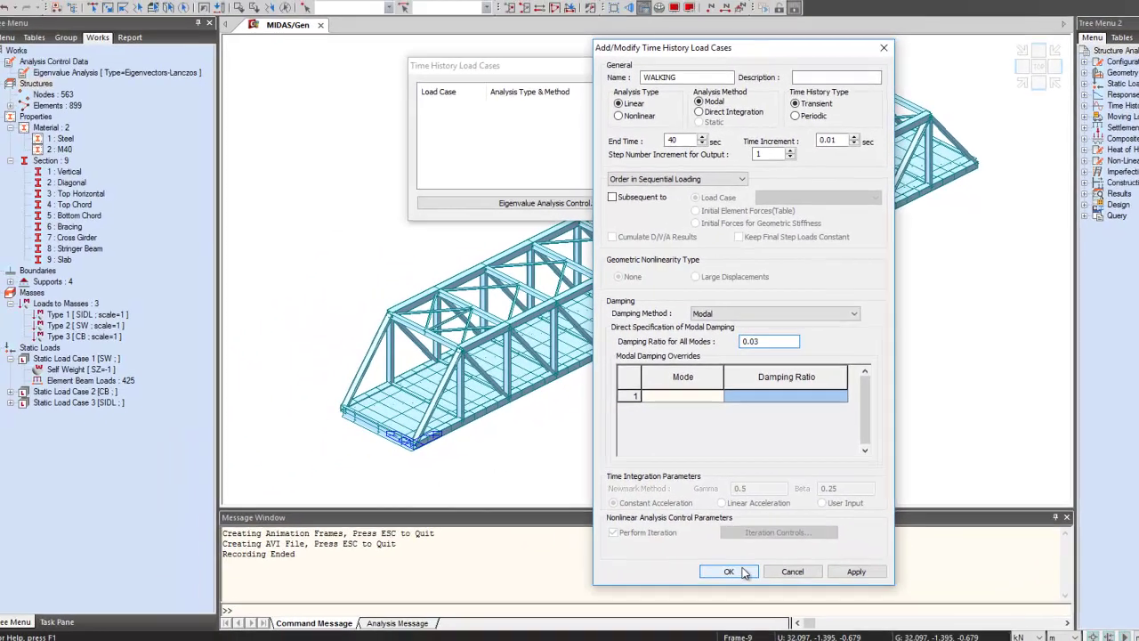
click(567, 623)
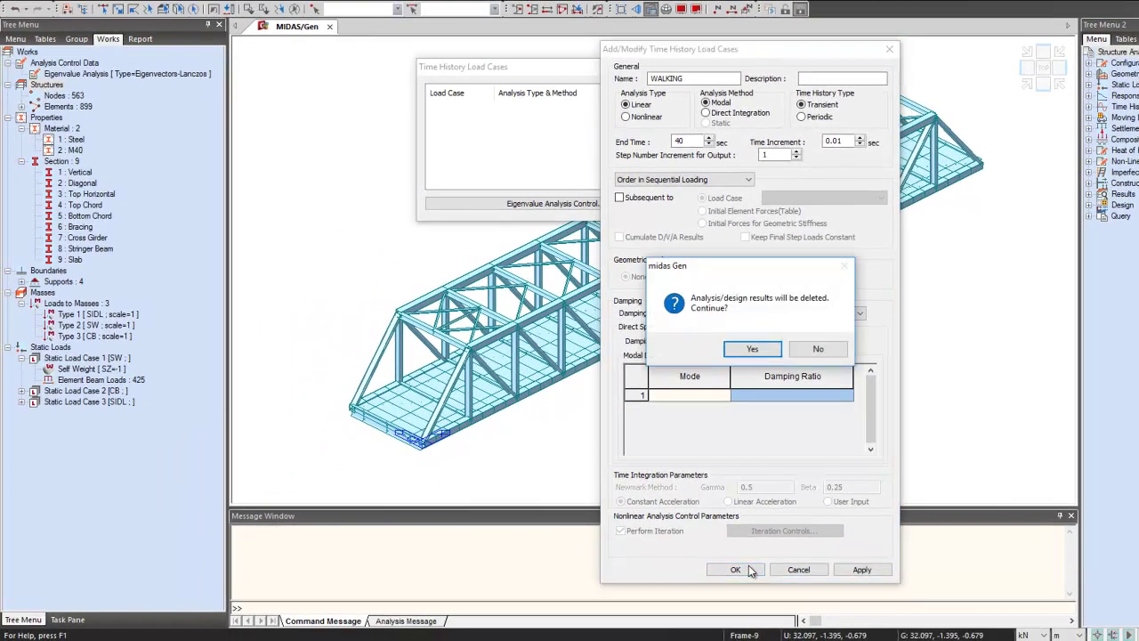
click(755, 348)
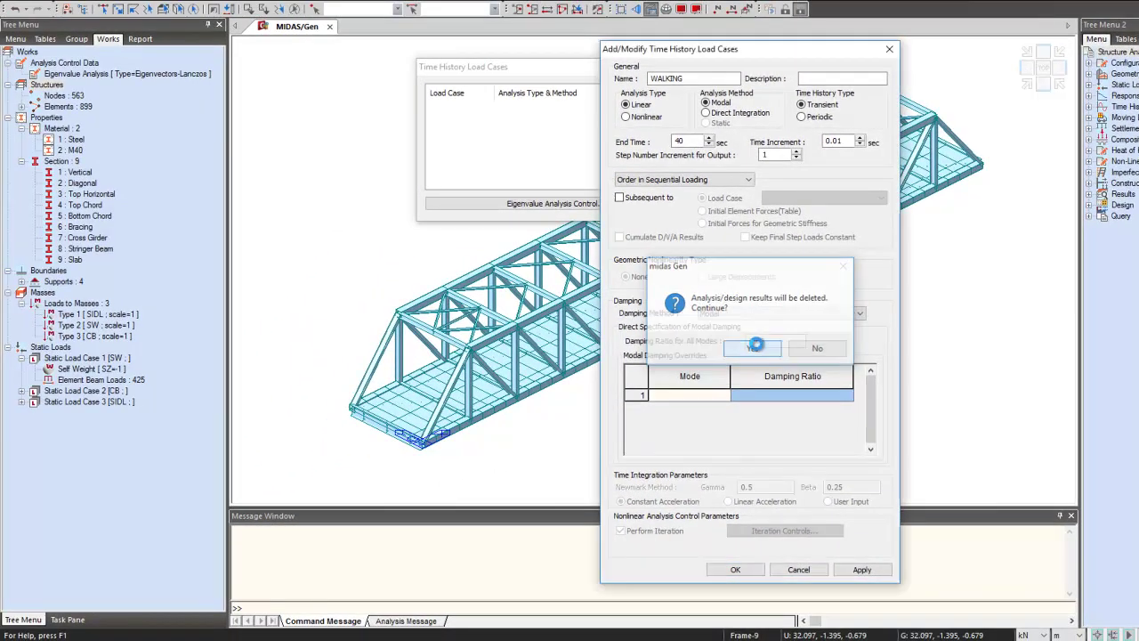
Step: Add a linear modal transient load case named JOGGING with a 40 sec end time and a damping ratio of 0.03 for all modes
click(726, 91)
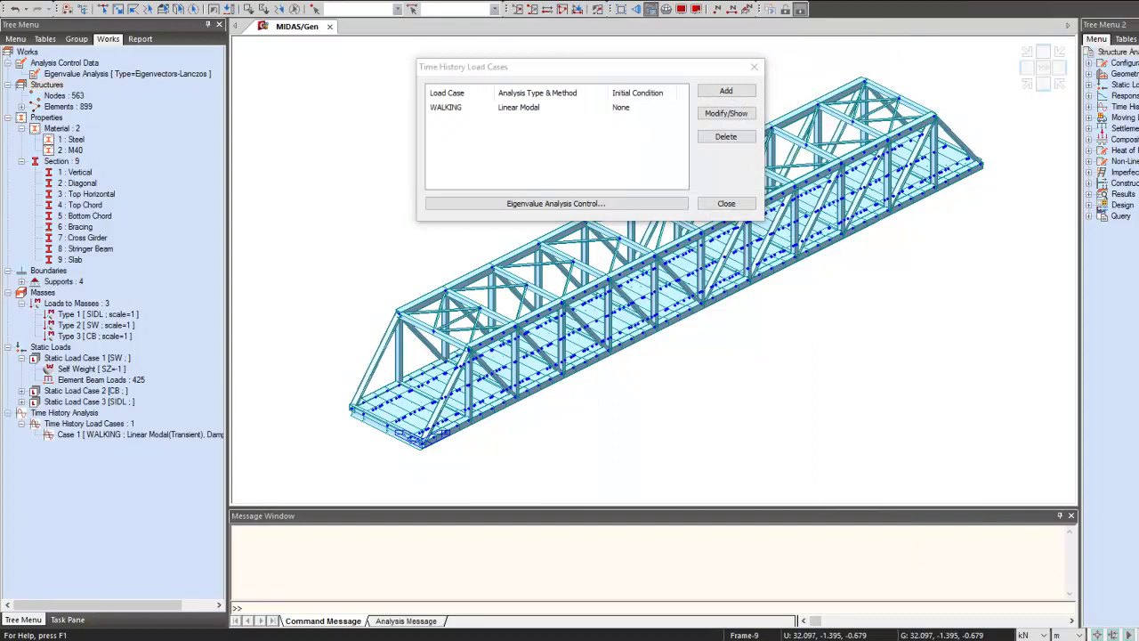
drag(399, 146, 920, 78)
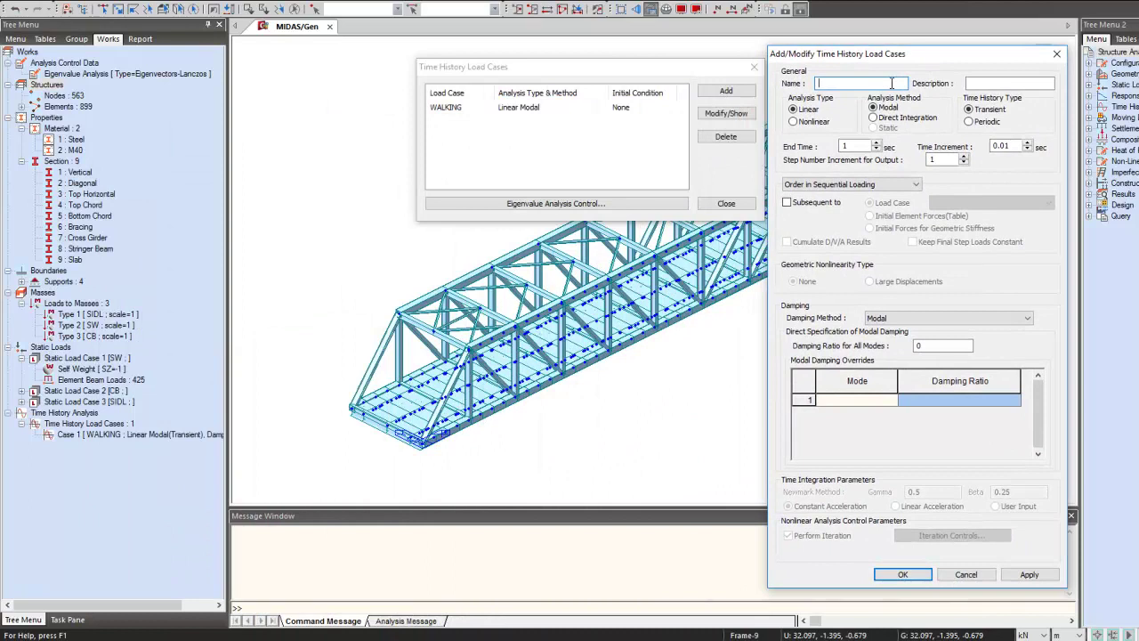
text(JOGG)
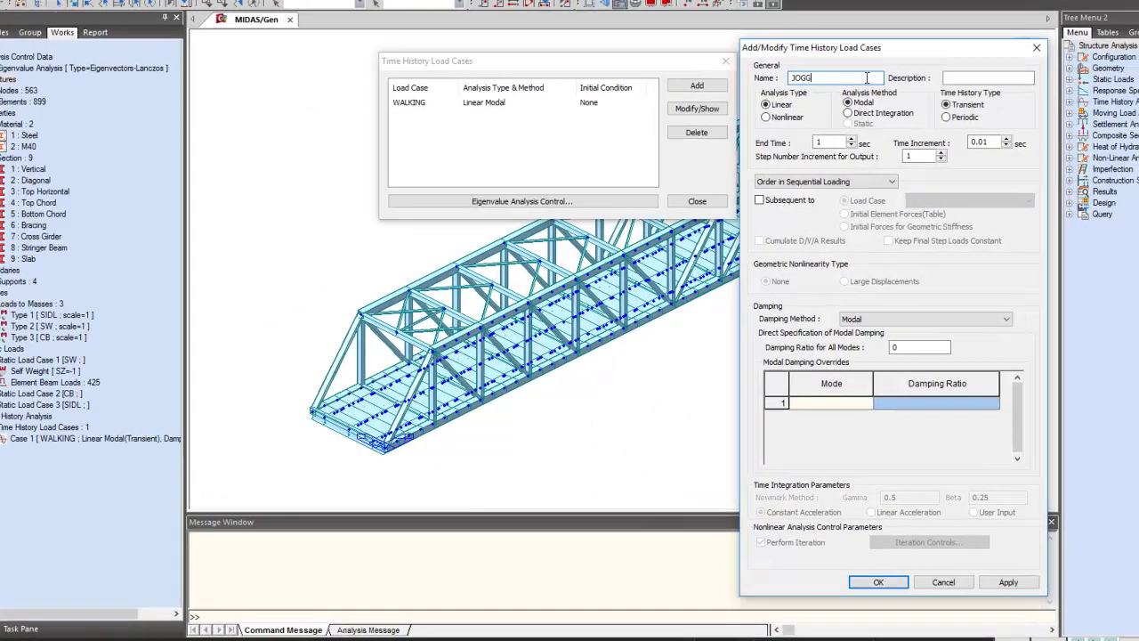
text(ING)
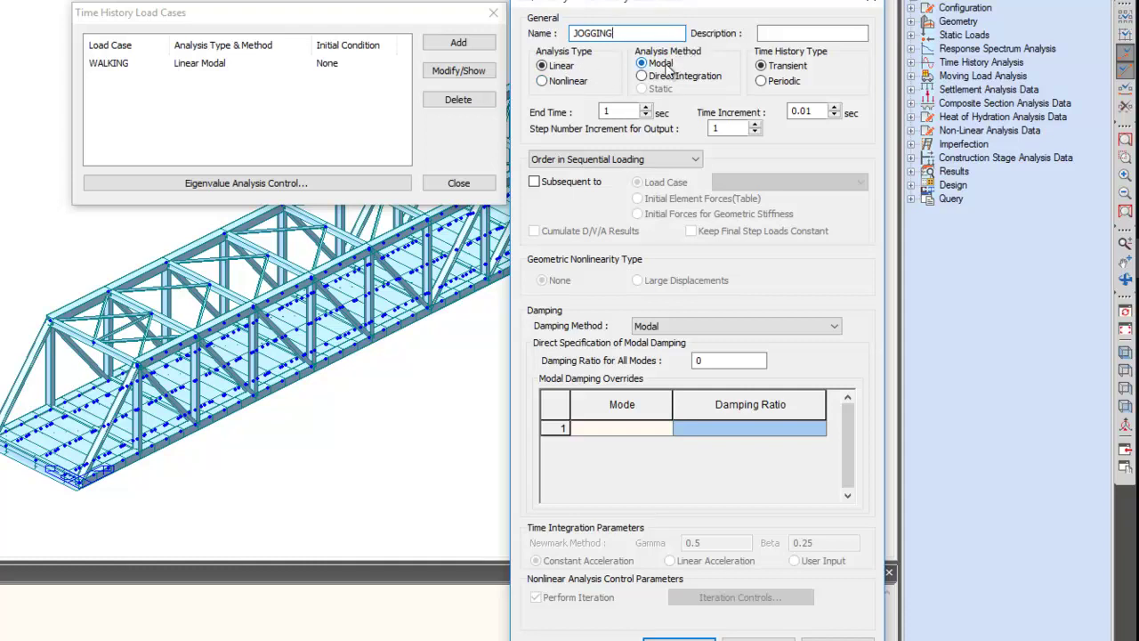
double_click(607, 110)
text(2)
text(0)
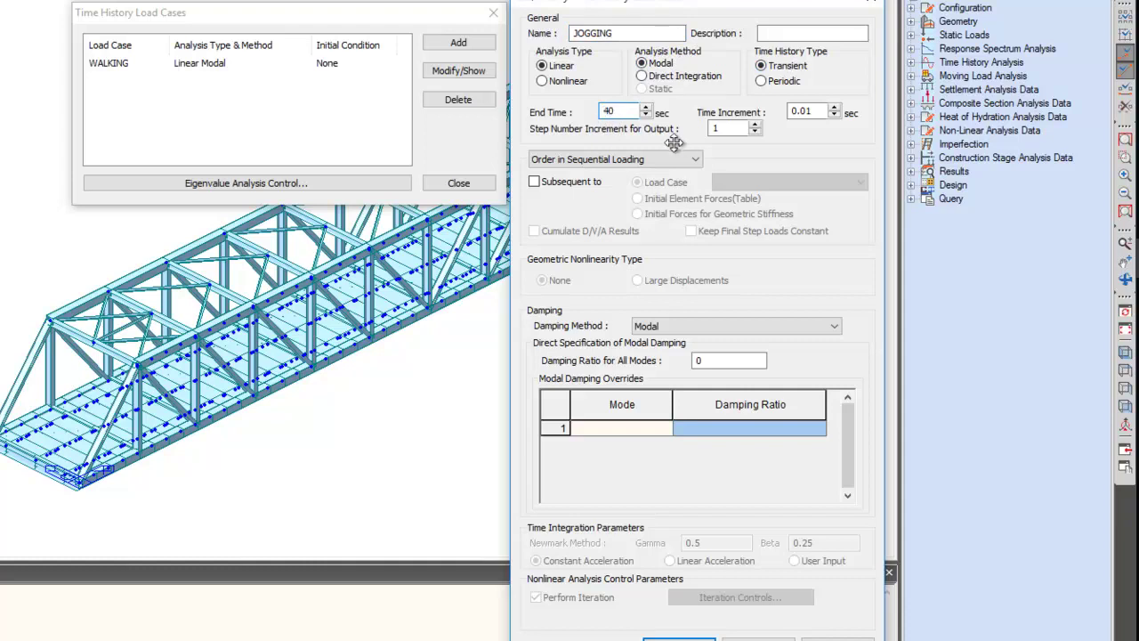
double_click(717, 360)
text(0.03)
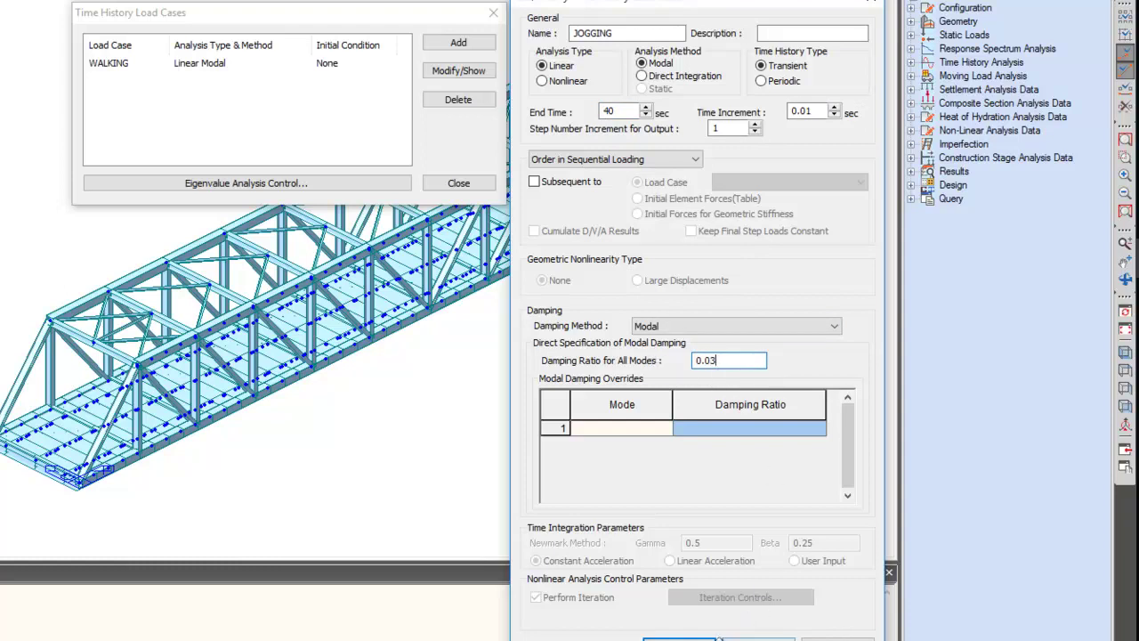
click(679, 639)
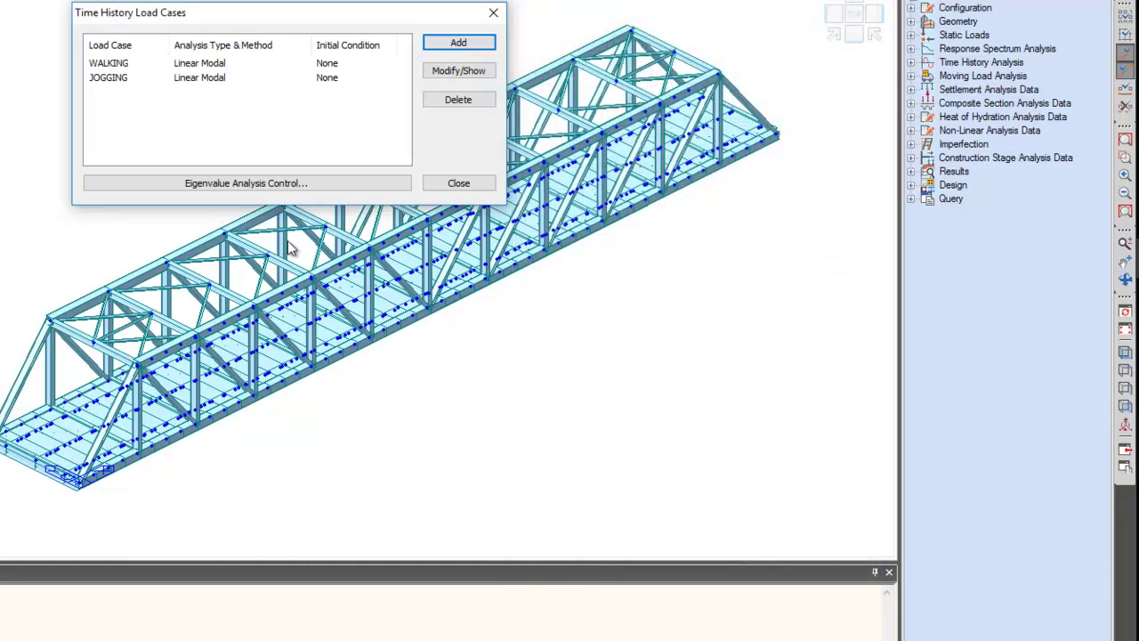
Step: Add a linear modal periodic load case named CROWD with a 40 sec end time and a damping ratio of 0.03 for all modes
click(458, 44)
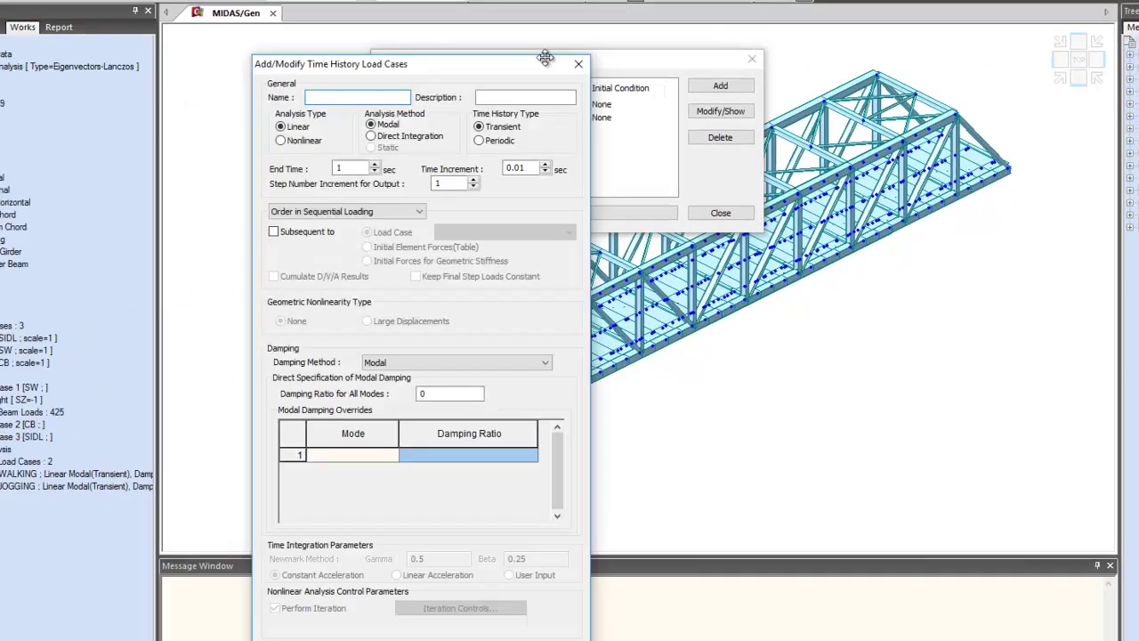
drag(545, 57, 1026, 27)
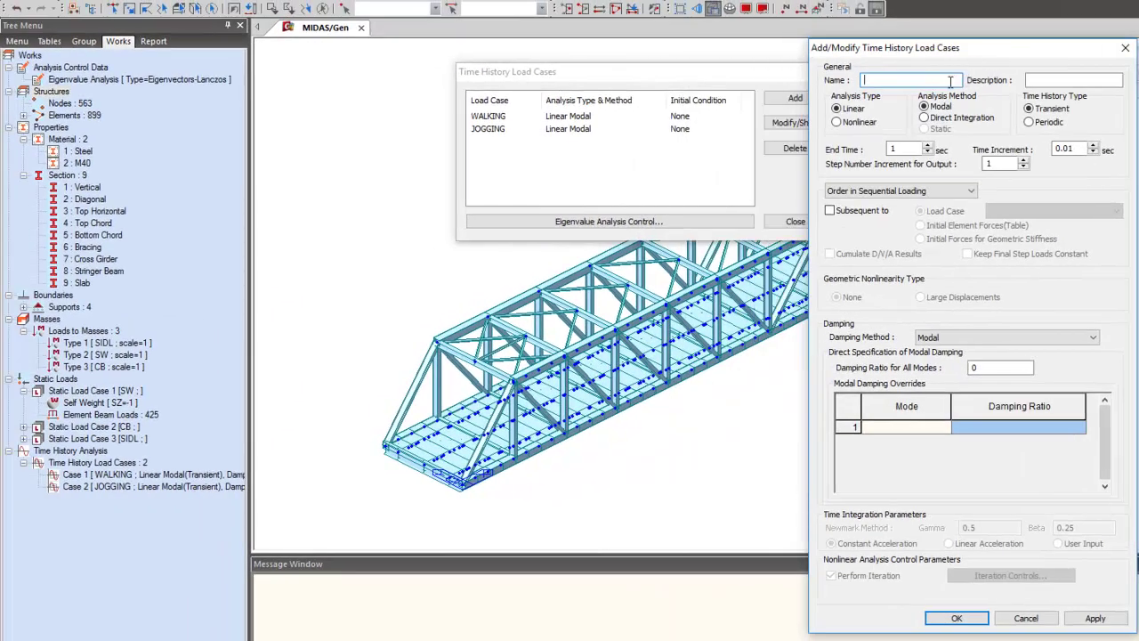
text(CROWD)
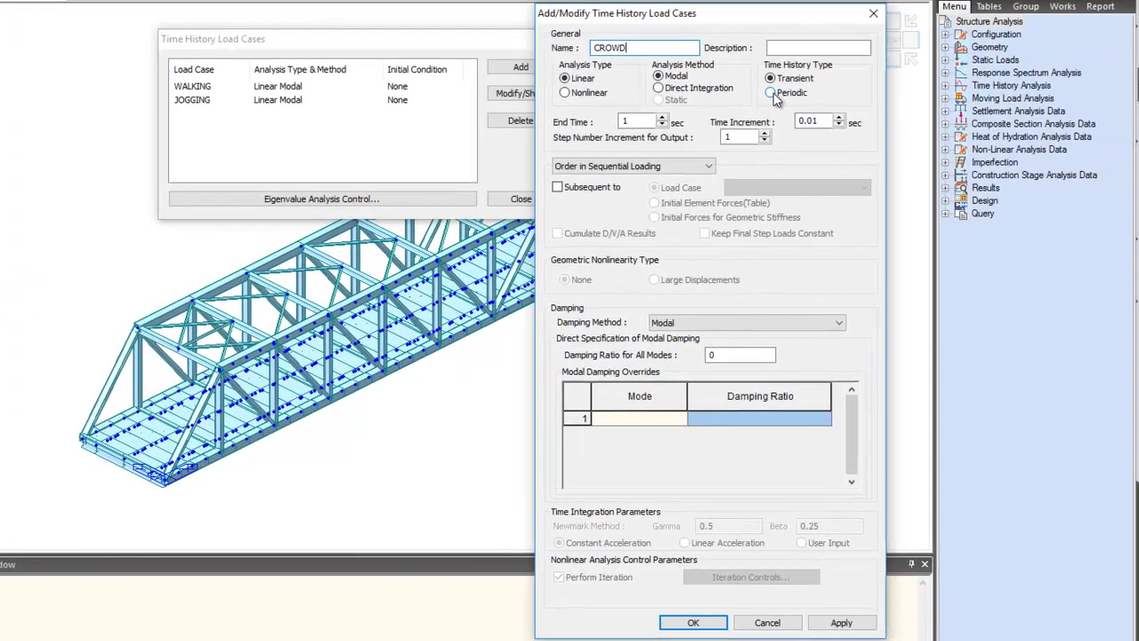
click(1030, 122)
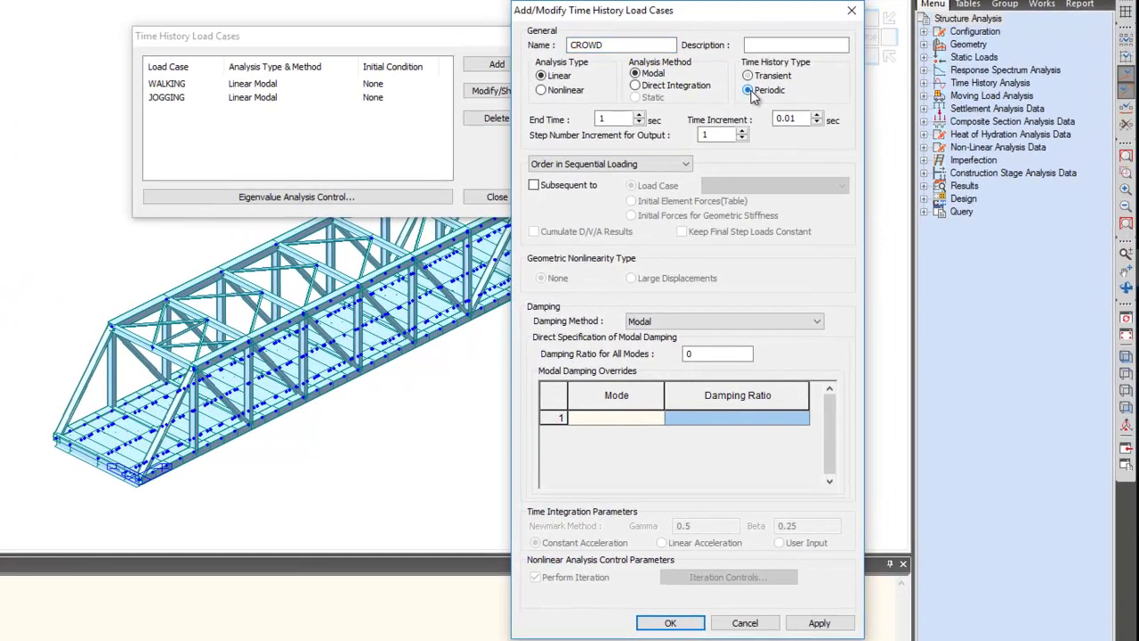
double_click(613, 117)
text(40)
click(698, 356)
text(.03)
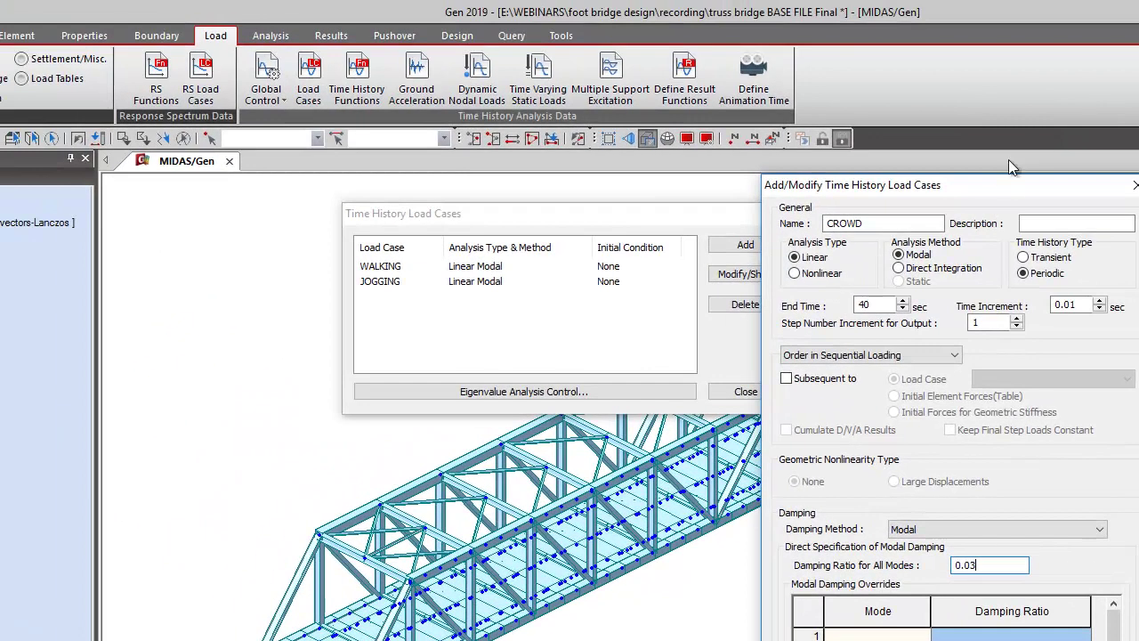
drag(1002, 186, 1039, 154)
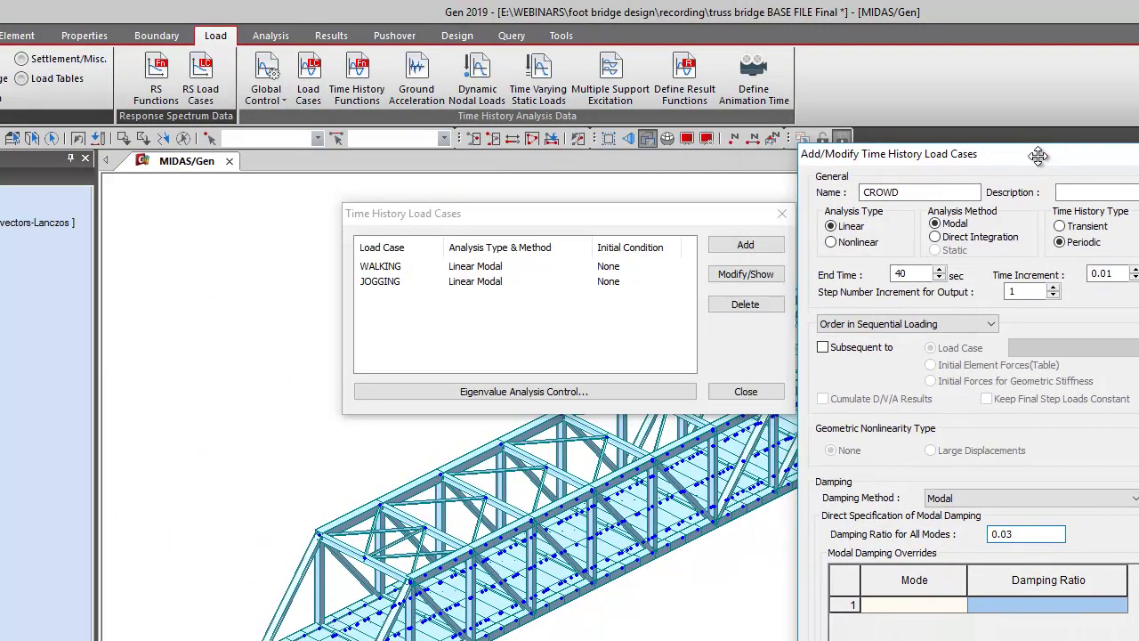
key(Return)
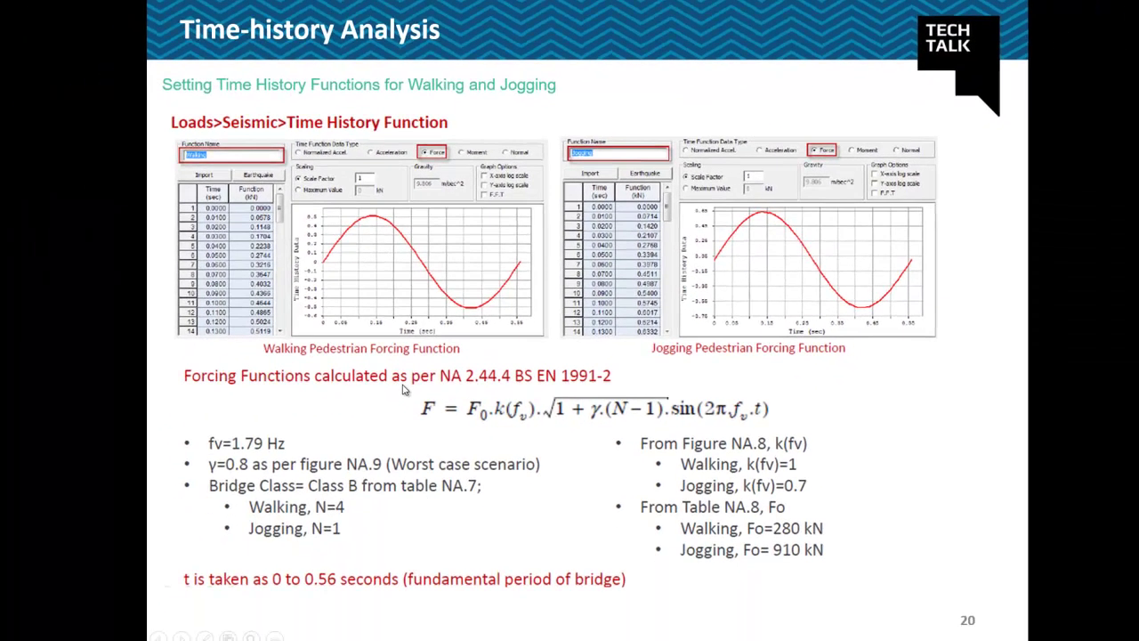
key(Right)
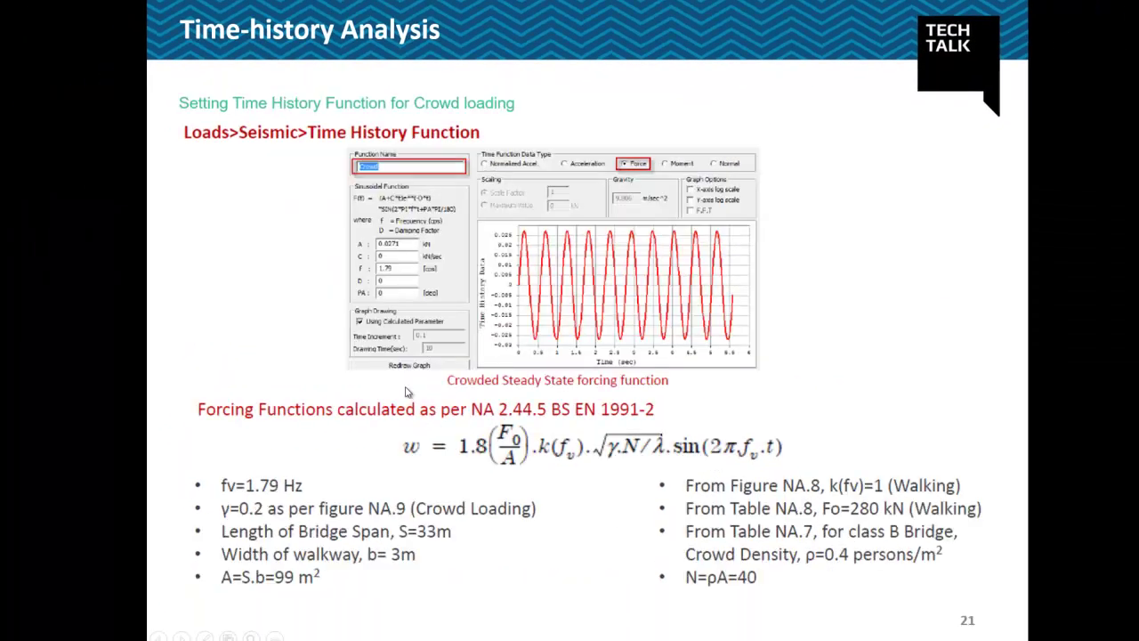
key(Left)
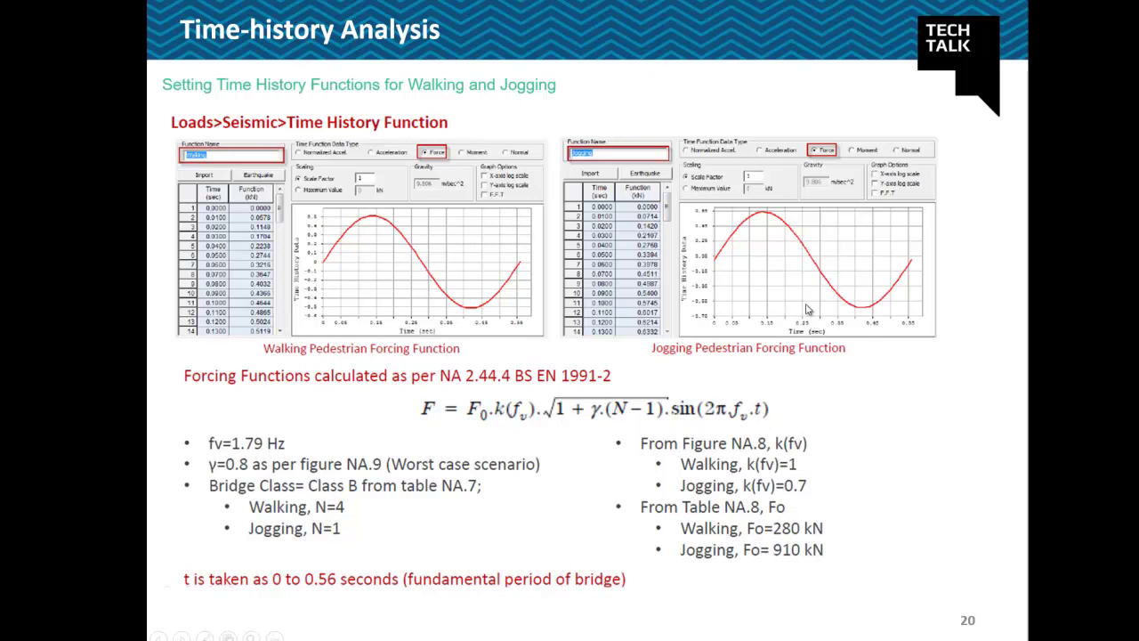
Step: Switch to the Excel Calcs sheet and examine the walking and jogging input parameters, including frequency fv, pedestrian number N and factor k(fv)
key(alt+Tab)
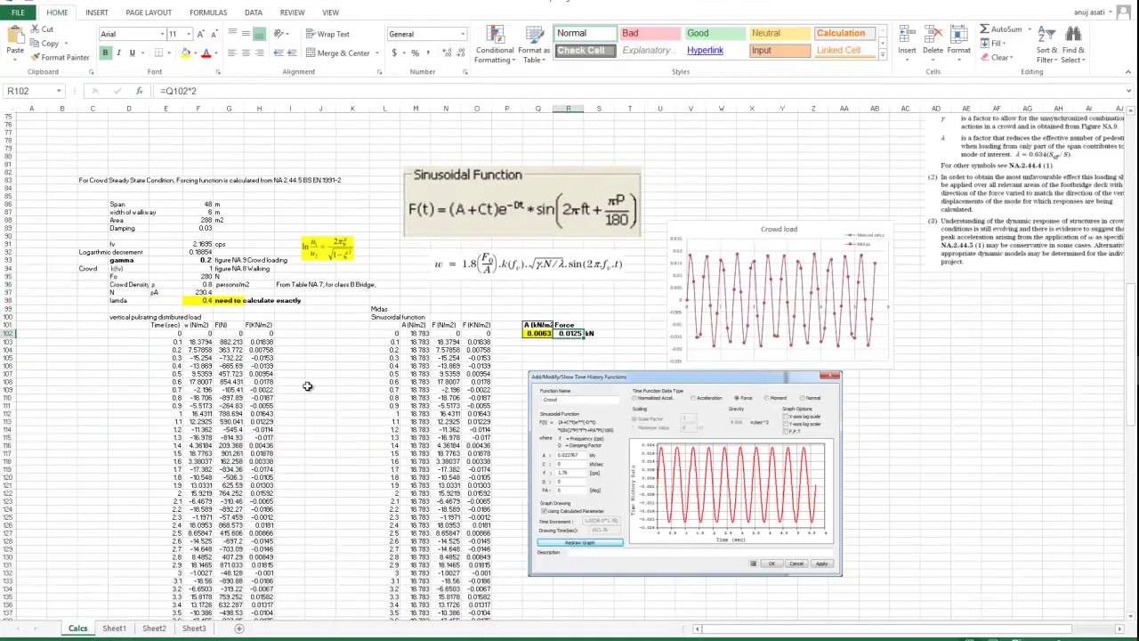
scroll(307, 386, up, 20)
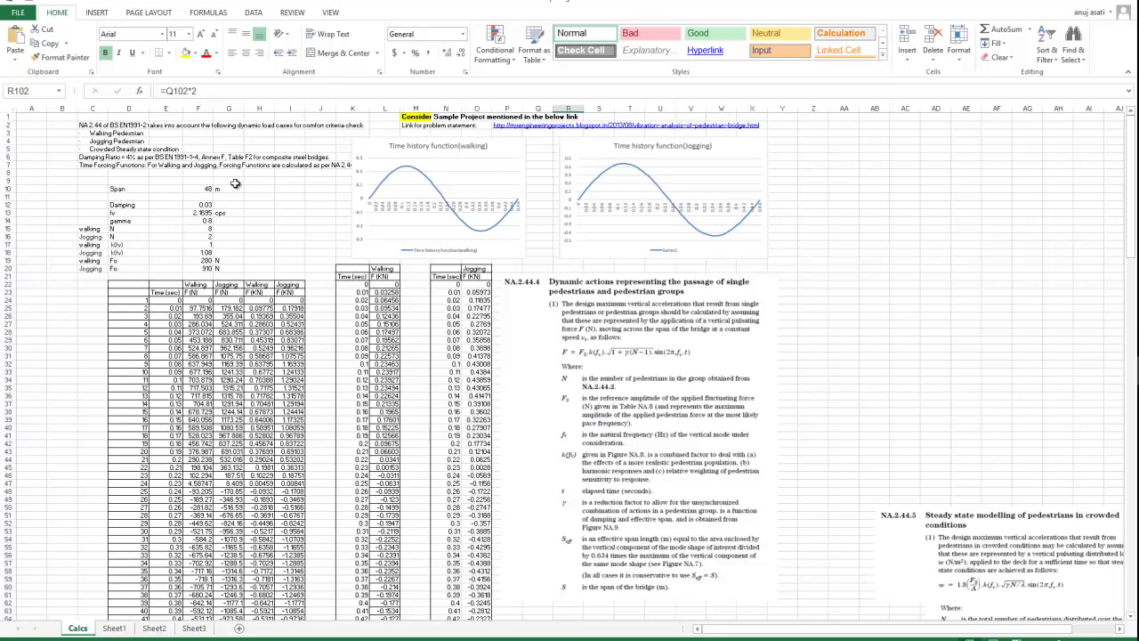
click(204, 212)
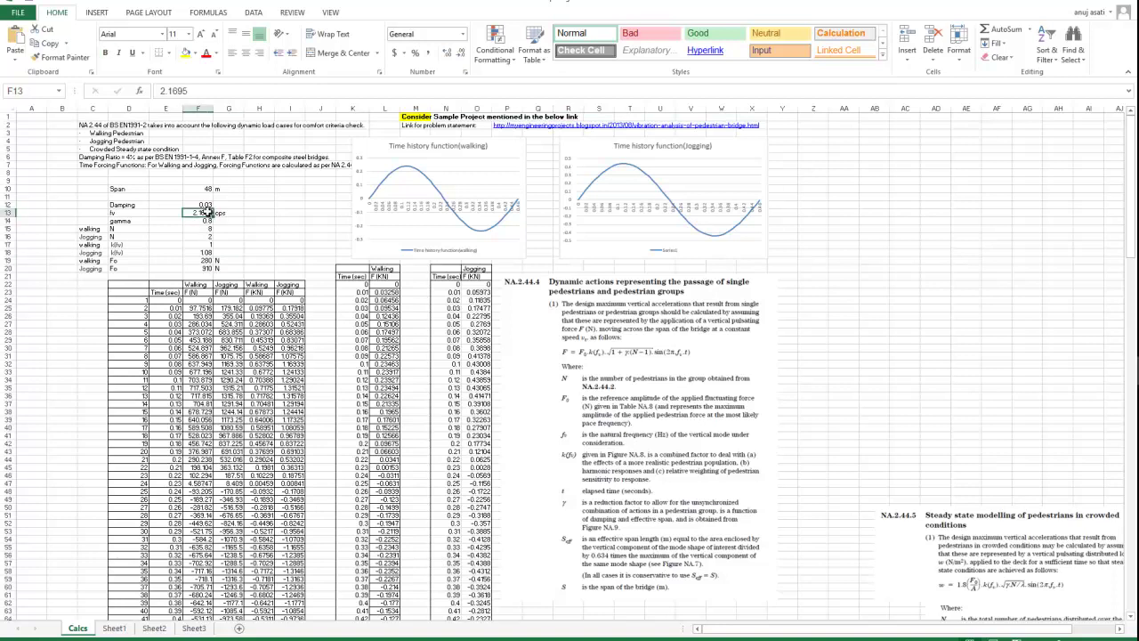
scroll(202, 213, down, 2)
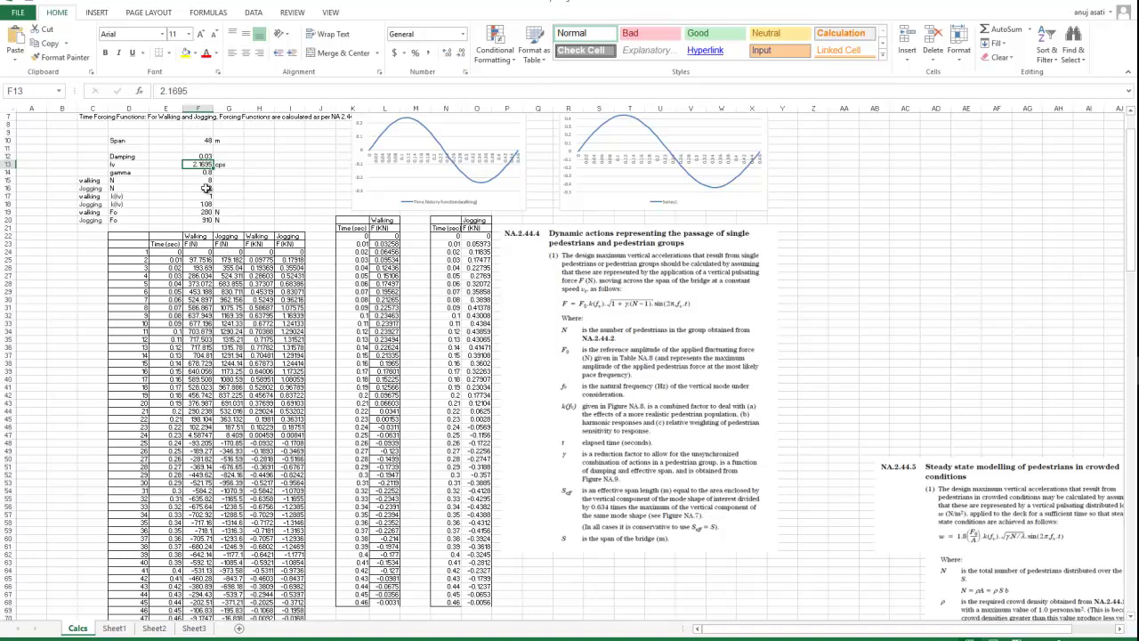
click(201, 189)
click(206, 197)
click(207, 180)
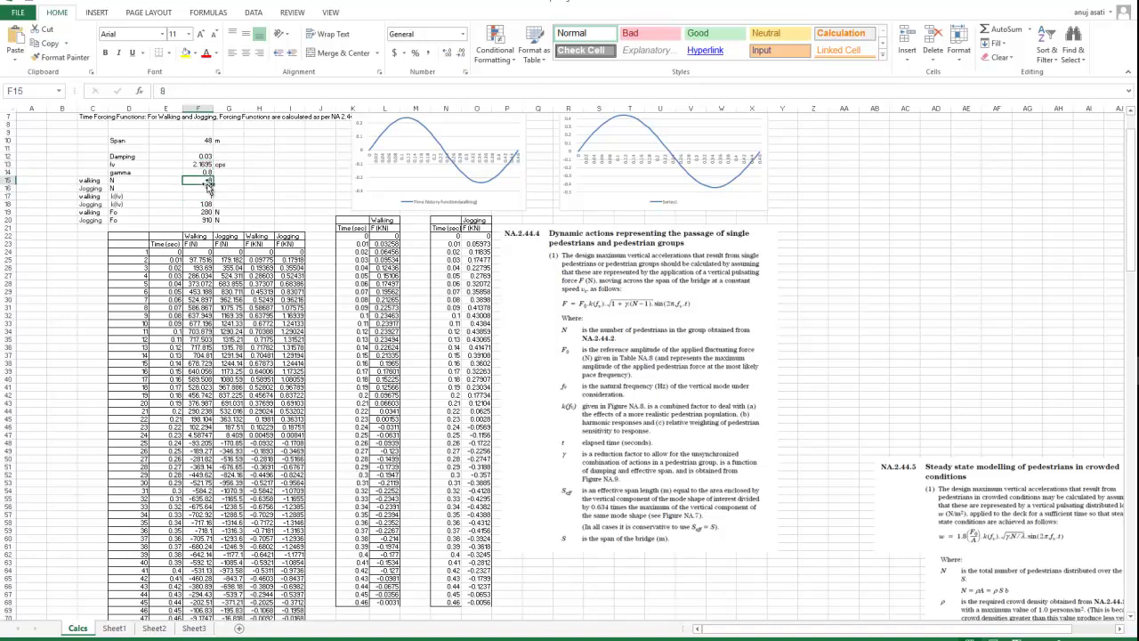
click(216, 189)
click(206, 188)
click(207, 180)
scroll(252, 237, down, 1)
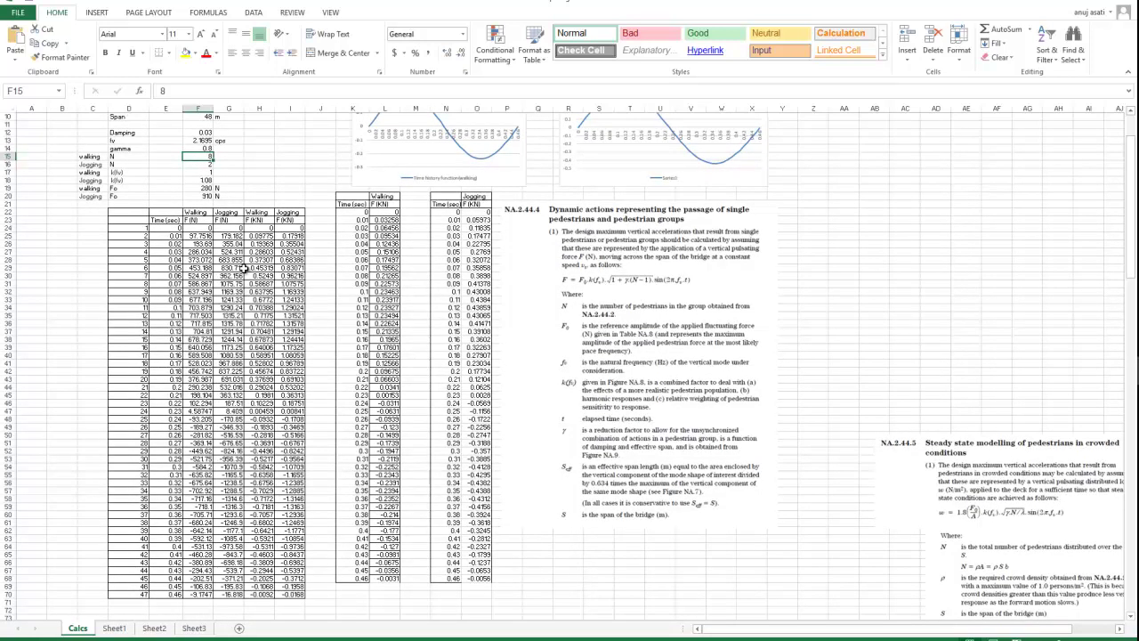
scroll(242, 269, down, 1)
scroll(258, 267, up, 4)
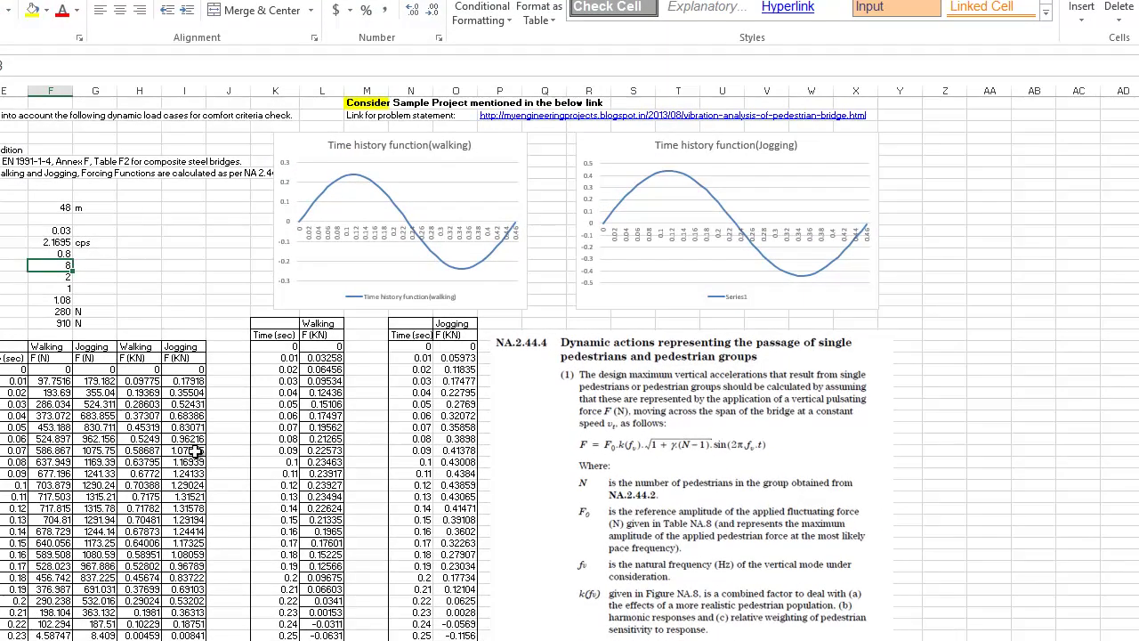
Step: Inspect the formulas in the walking and jogging kN force columns and in the first nonzero entry of the separate walking force table
click(142, 406)
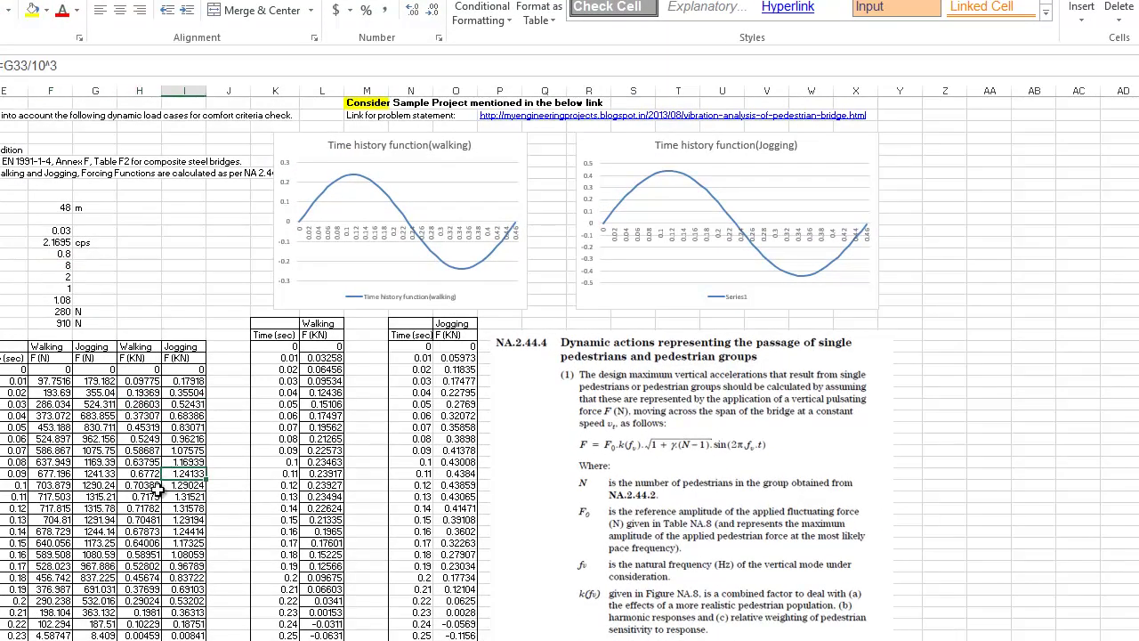
click(159, 519)
click(148, 381)
click(160, 451)
click(147, 509)
click(145, 554)
click(156, 383)
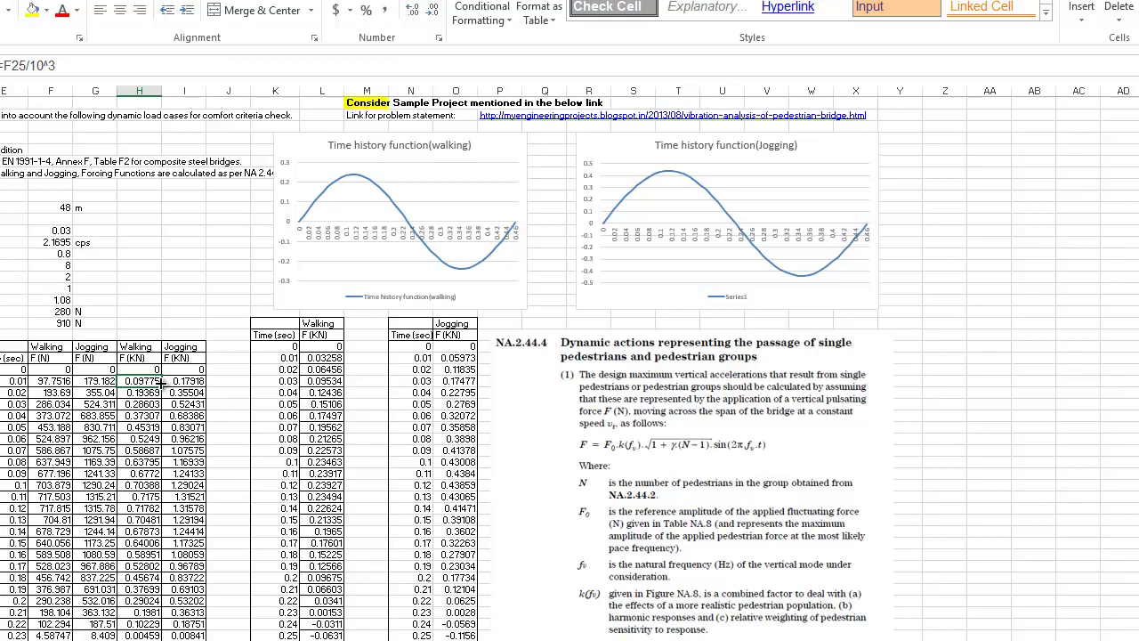
click(319, 359)
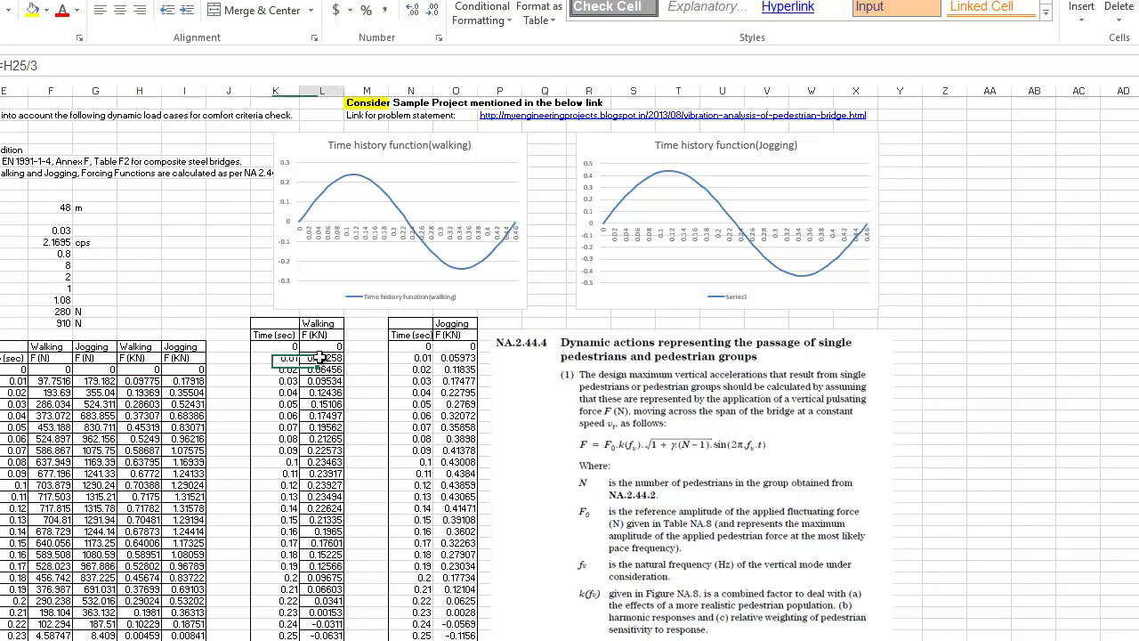
click(99, 58)
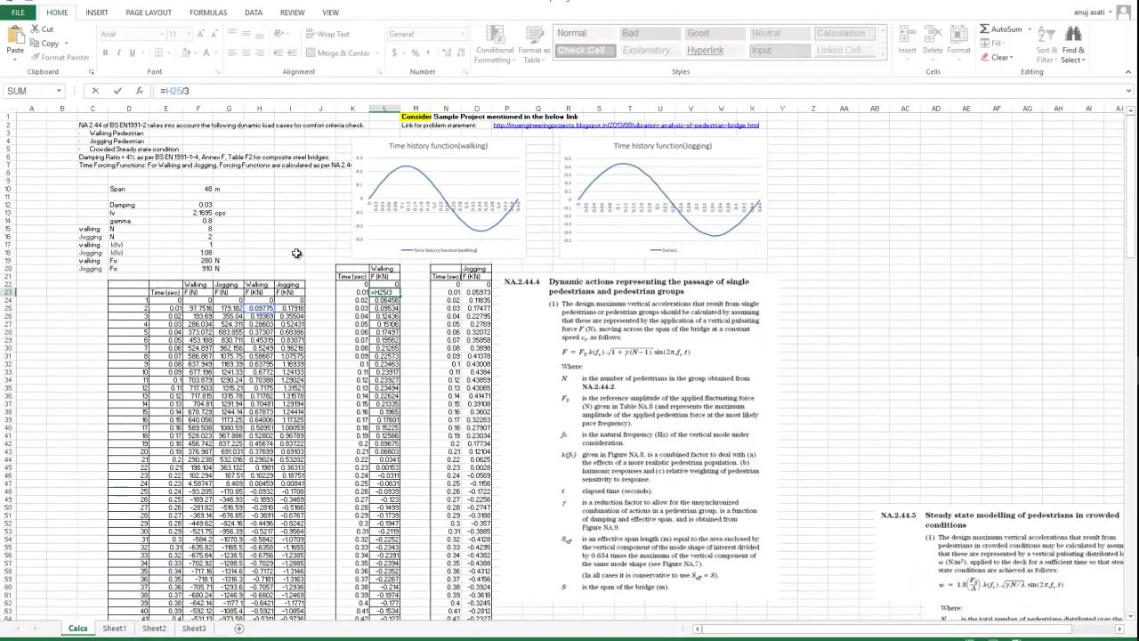
Step: Look through the walking and jogging force tables and the crowd steady state forcing function calculation below them
key(Escape)
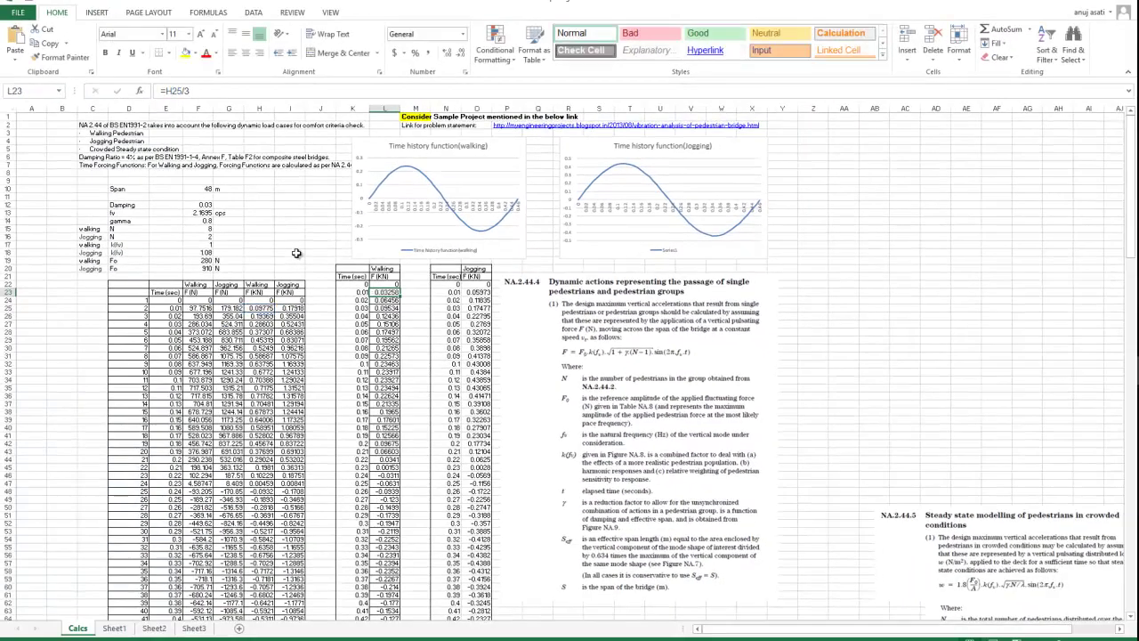
scroll(417, 403, down, 4)
scroll(411, 403, up, 4)
scroll(483, 344, down, 16)
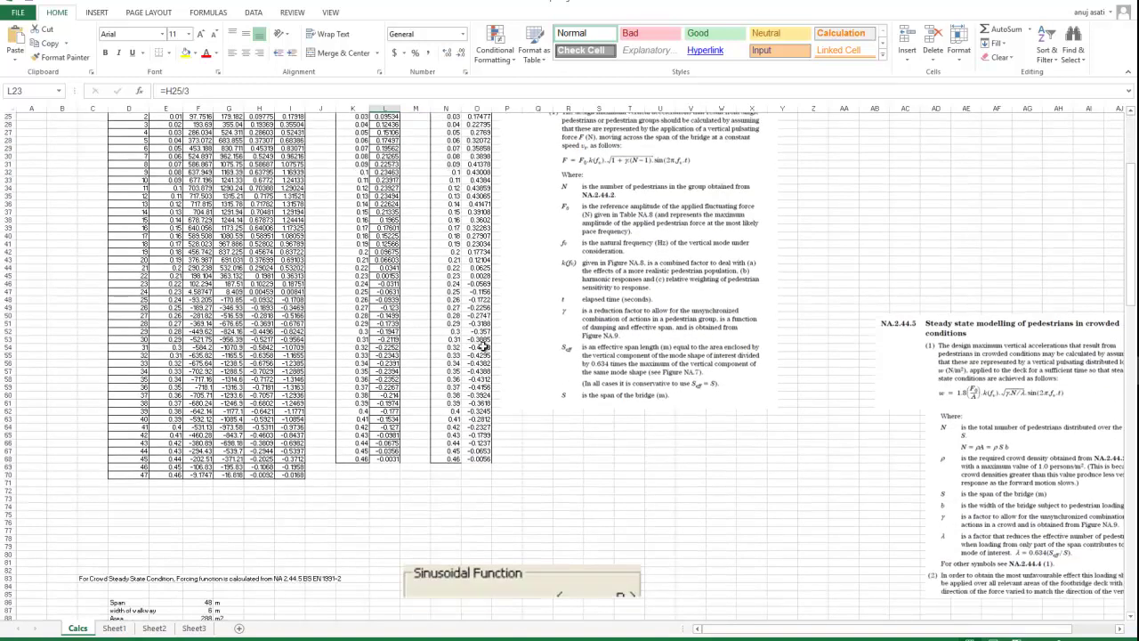
scroll(483, 345, down, 7)
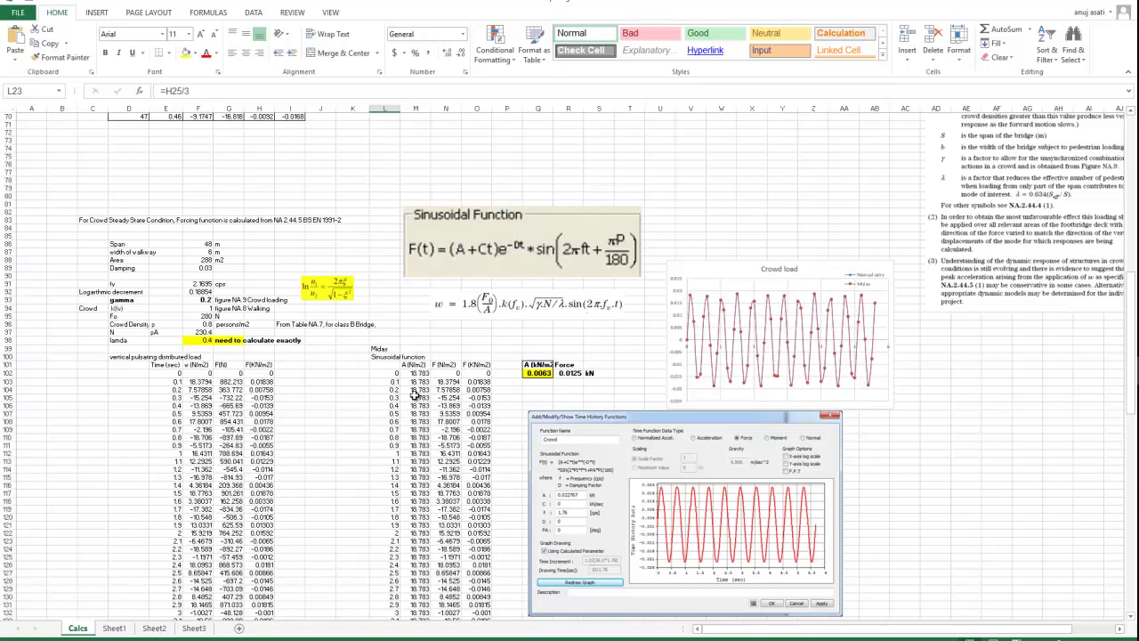
Step: Examine the Midas series in the Crowd load chart and the sample Crowd time history function beneath it
click(762, 338)
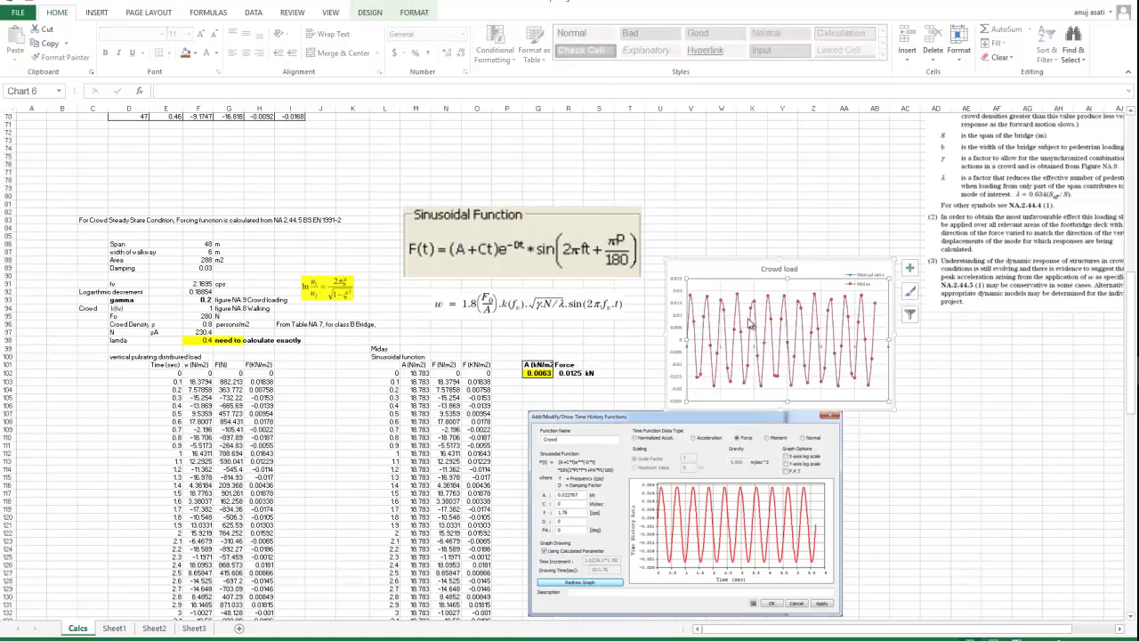
click(755, 327)
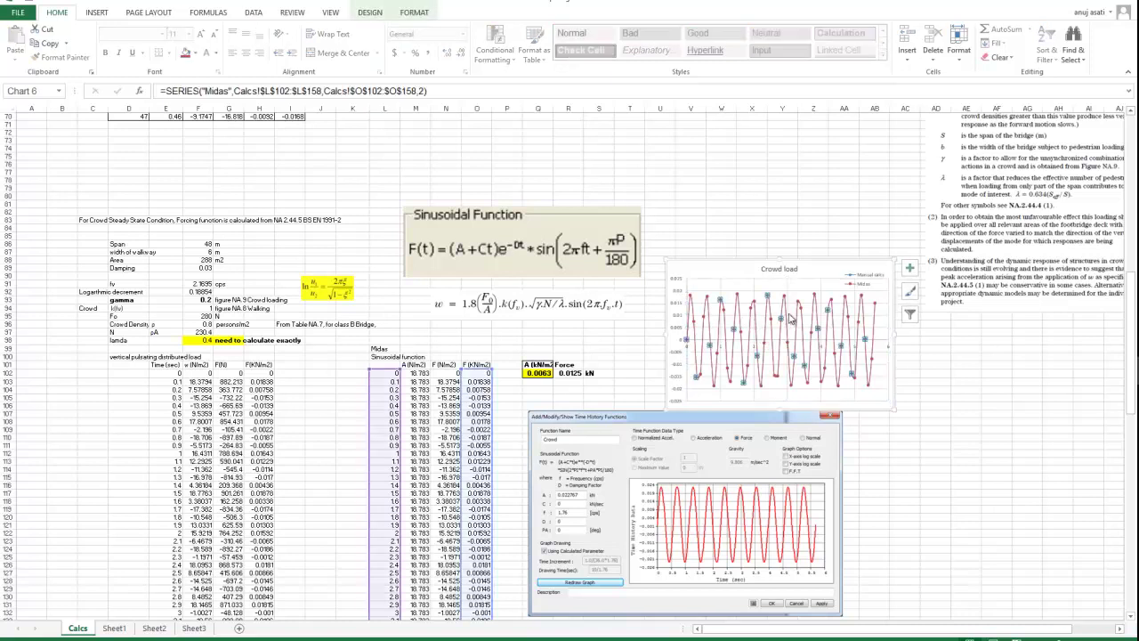
scroll(594, 365, up, 5)
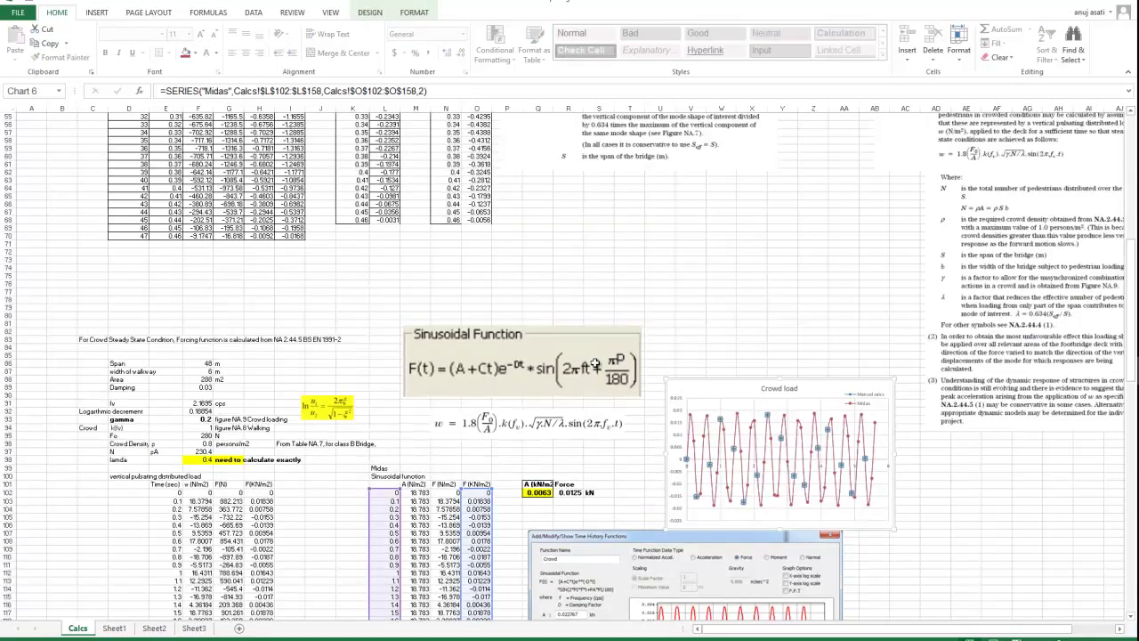
scroll(595, 365, up, 12)
scroll(464, 336, down, 12)
scroll(465, 336, down, 4)
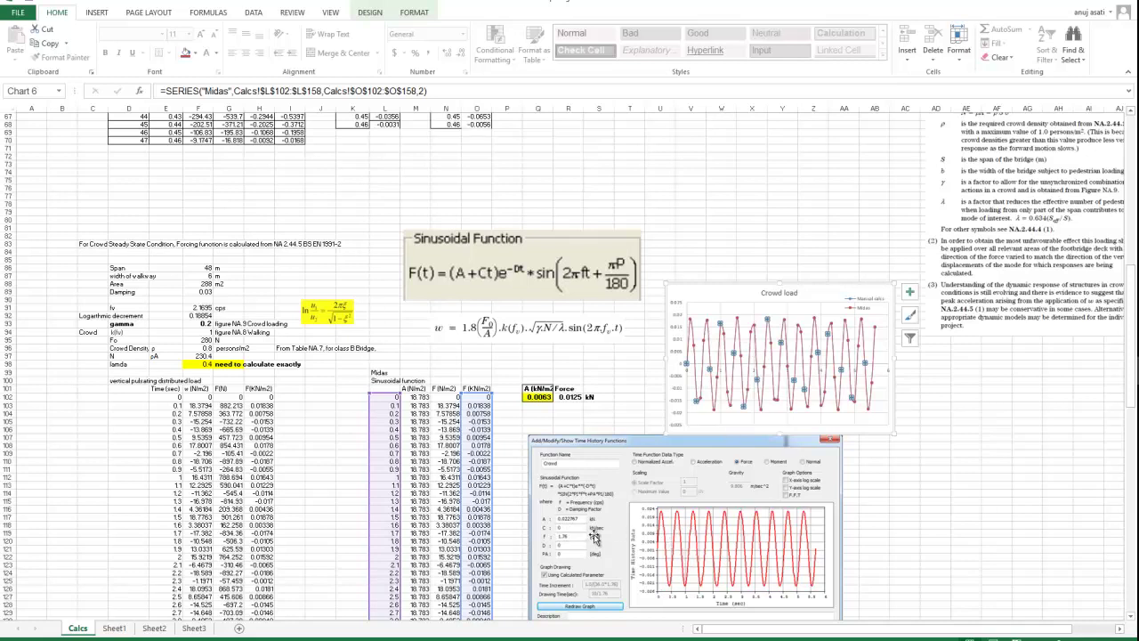
scroll(612, 518, down, 4)
scroll(612, 514, down, 6)
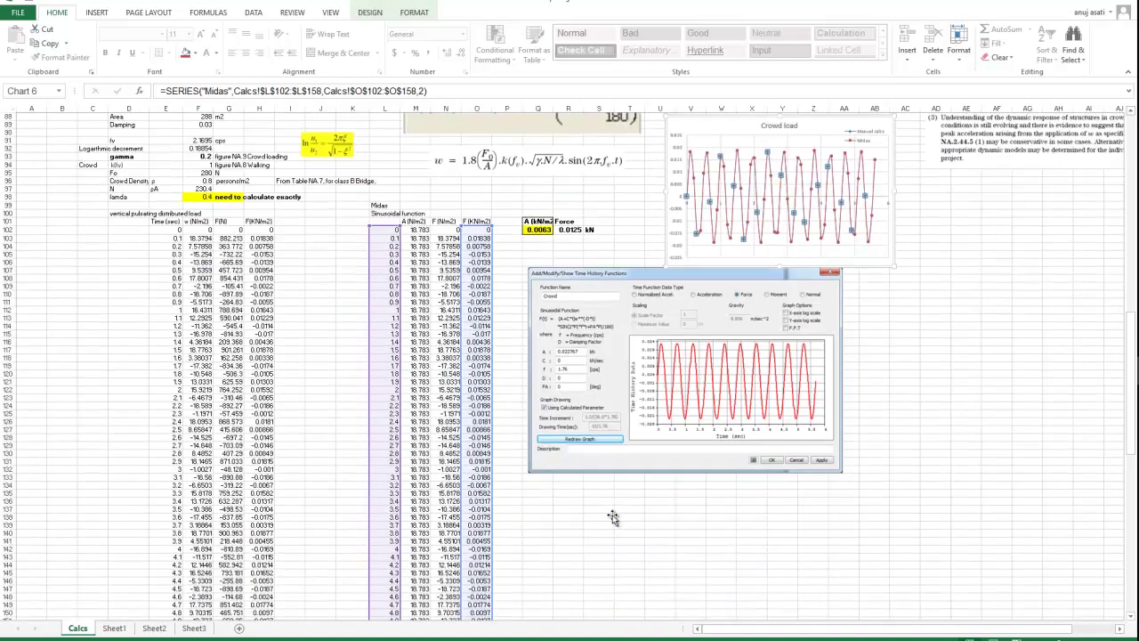
scroll(612, 515, up, 5)
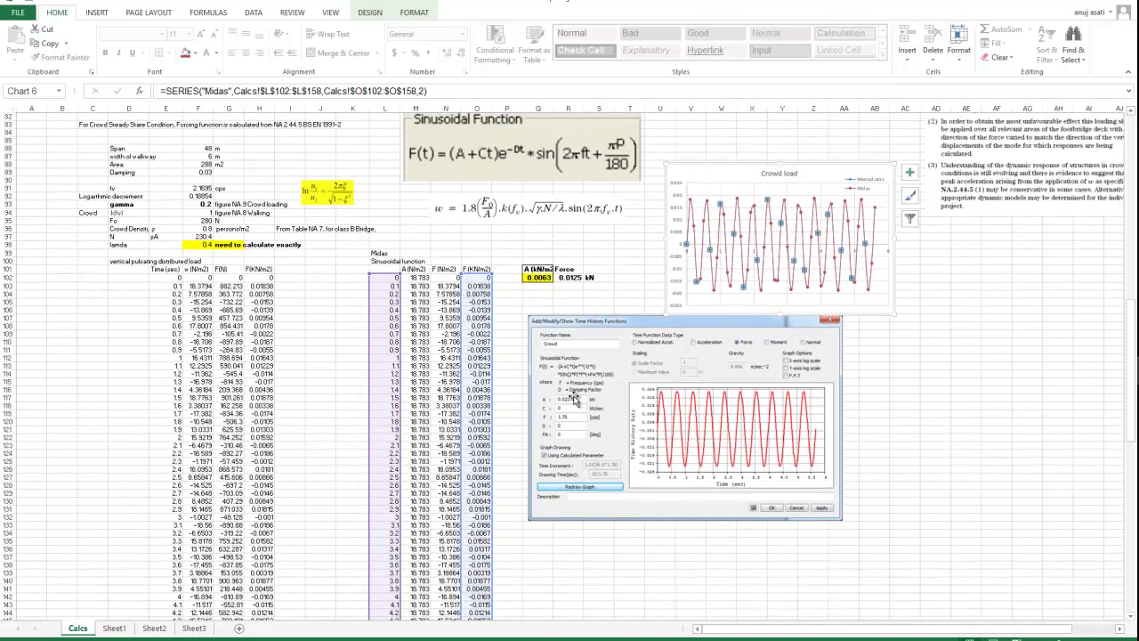
Step: Inspect the crowd formulas for the A (N/m2) amplitude in M102, the A (kN/m2) value in Q102 and the Force in R102
click(545, 270)
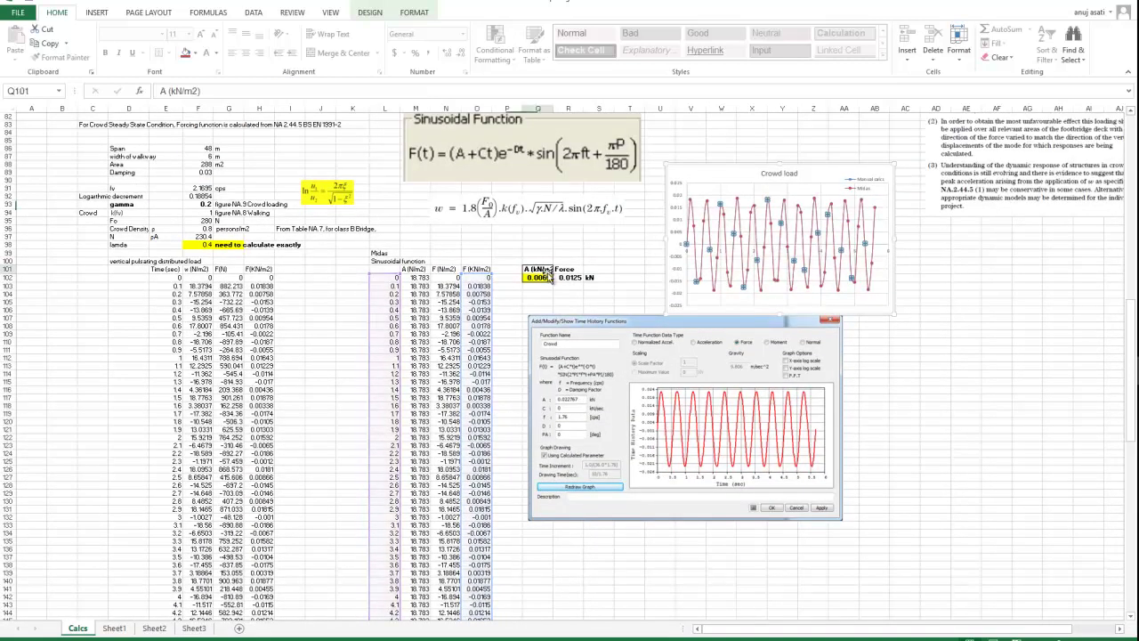
click(417, 278)
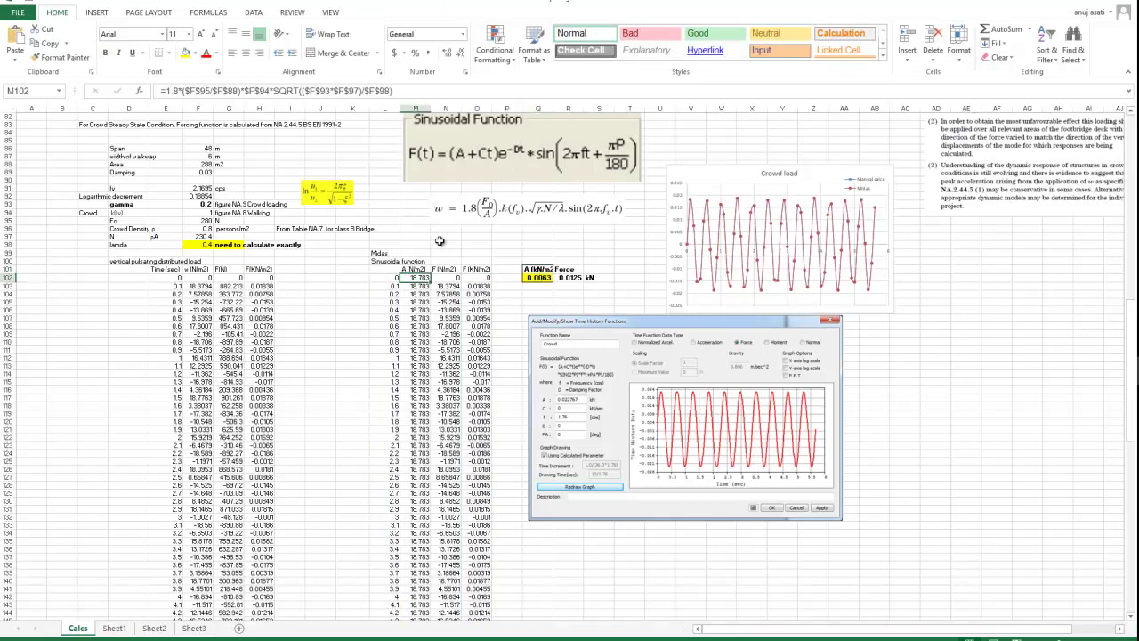
click(406, 90)
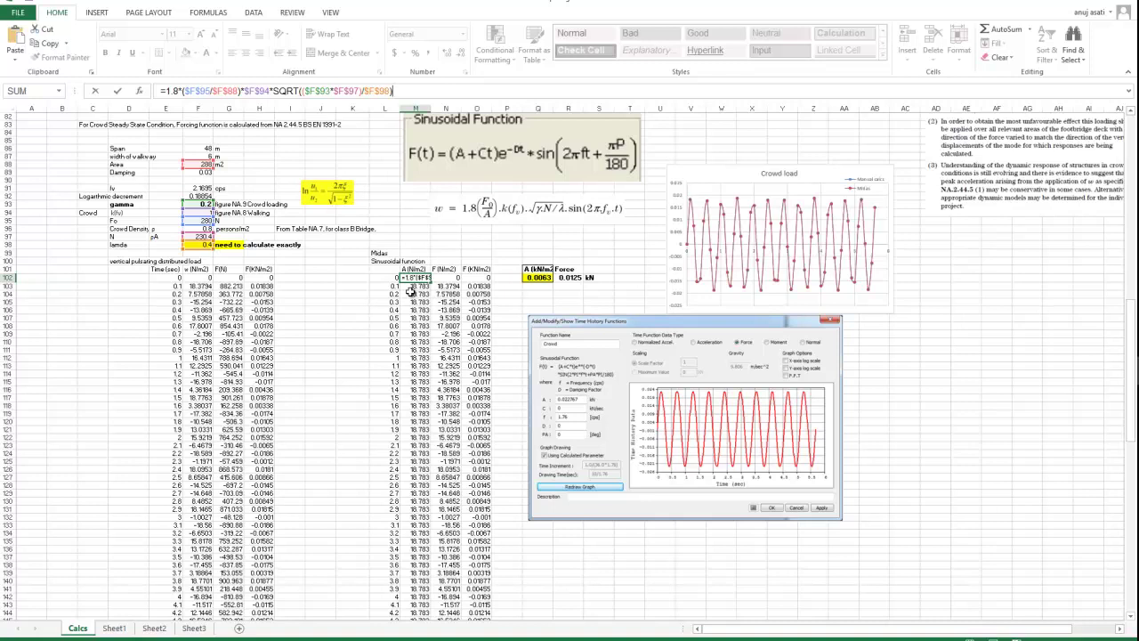
key(Return)
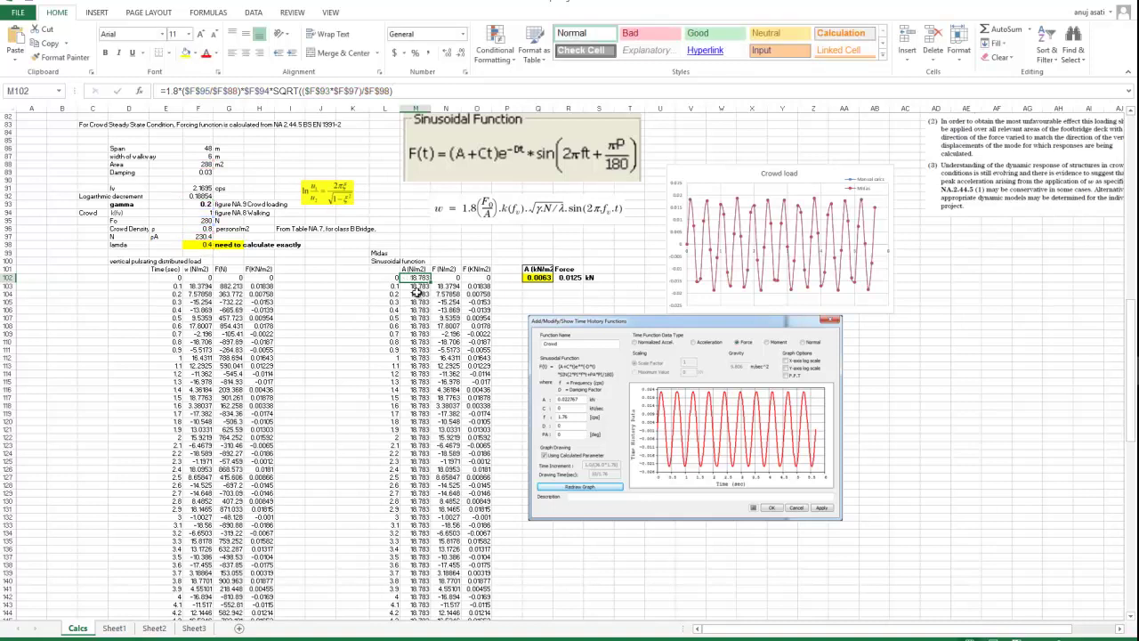
click(538, 278)
click(230, 93)
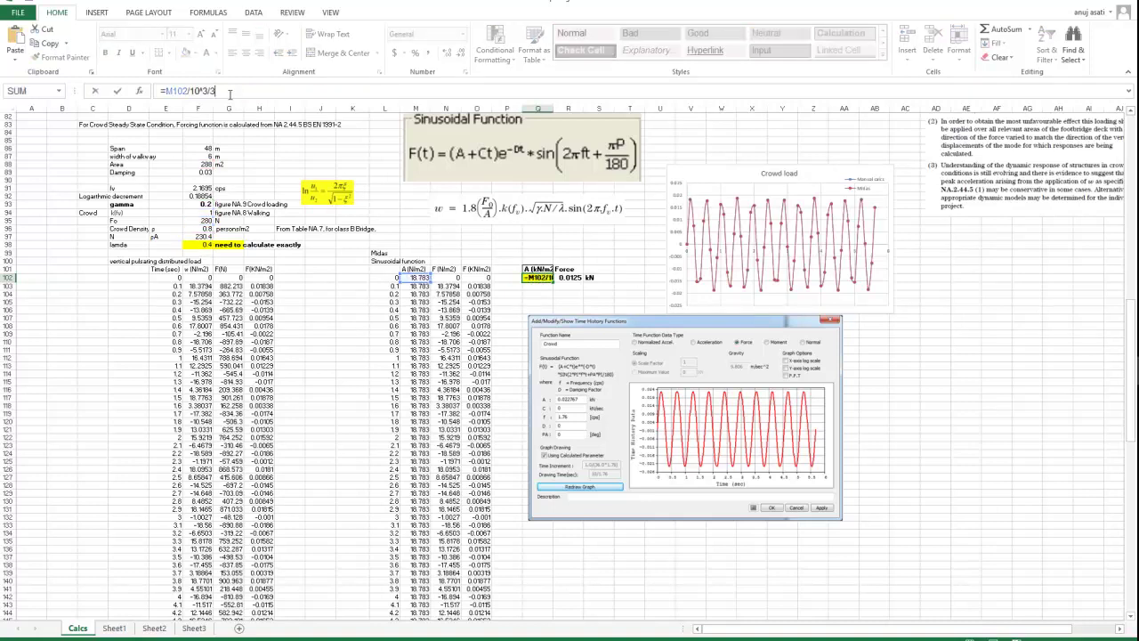
key(ctrl+Return)
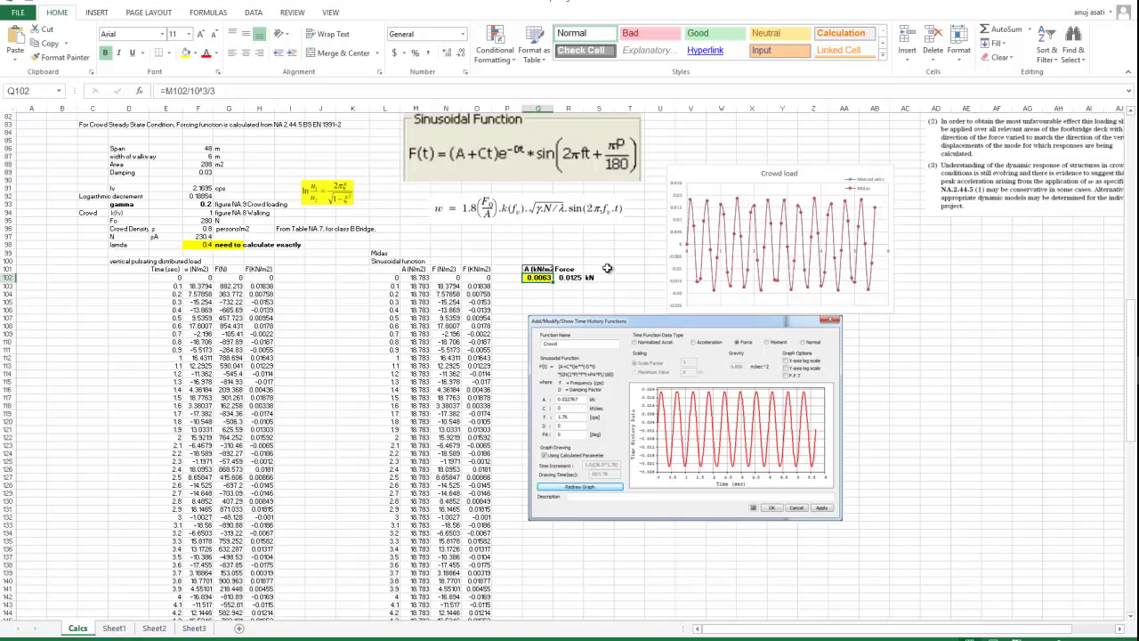
click(572, 277)
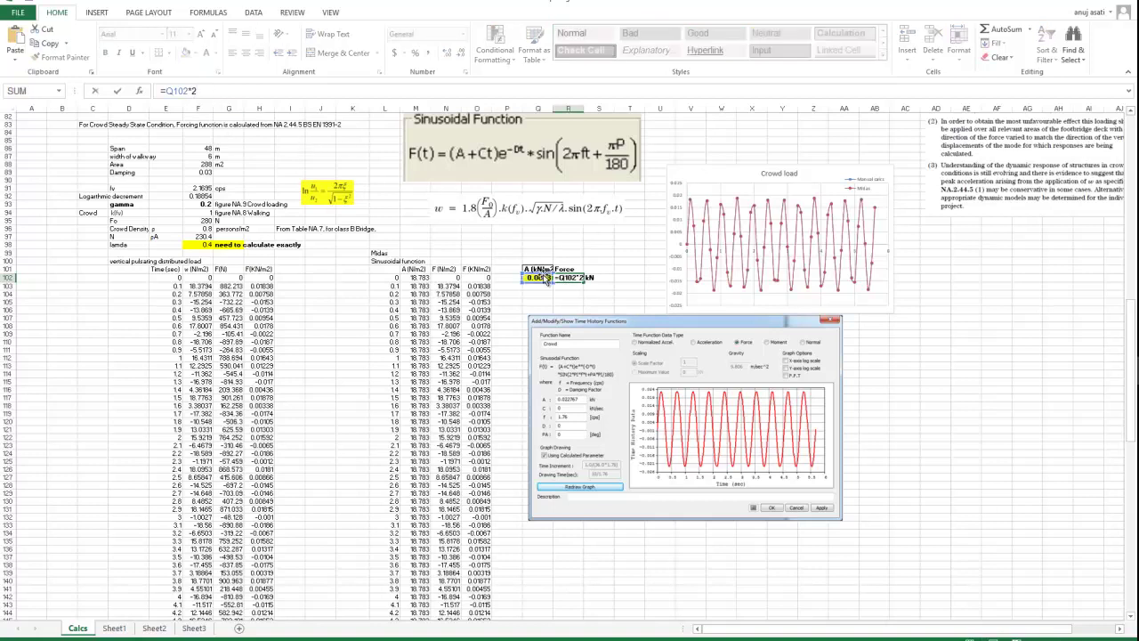
click(659, 262)
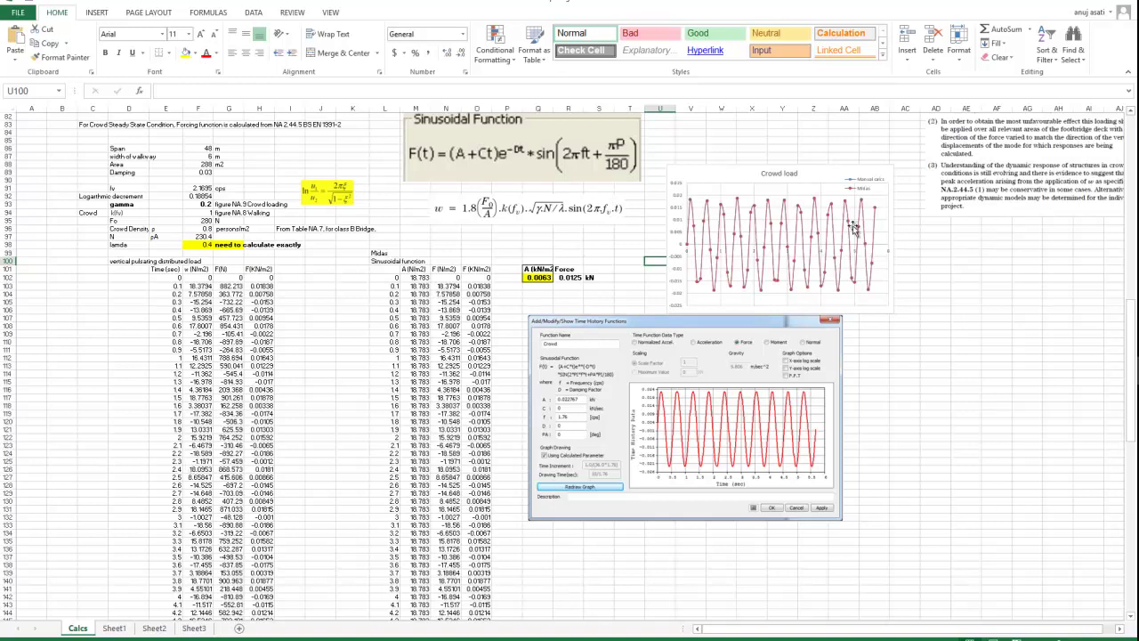
Step: Switch to midas Gen, close the time history load cases and start a new time function named WALKING with the Force data type
mouse_move(1137, 343)
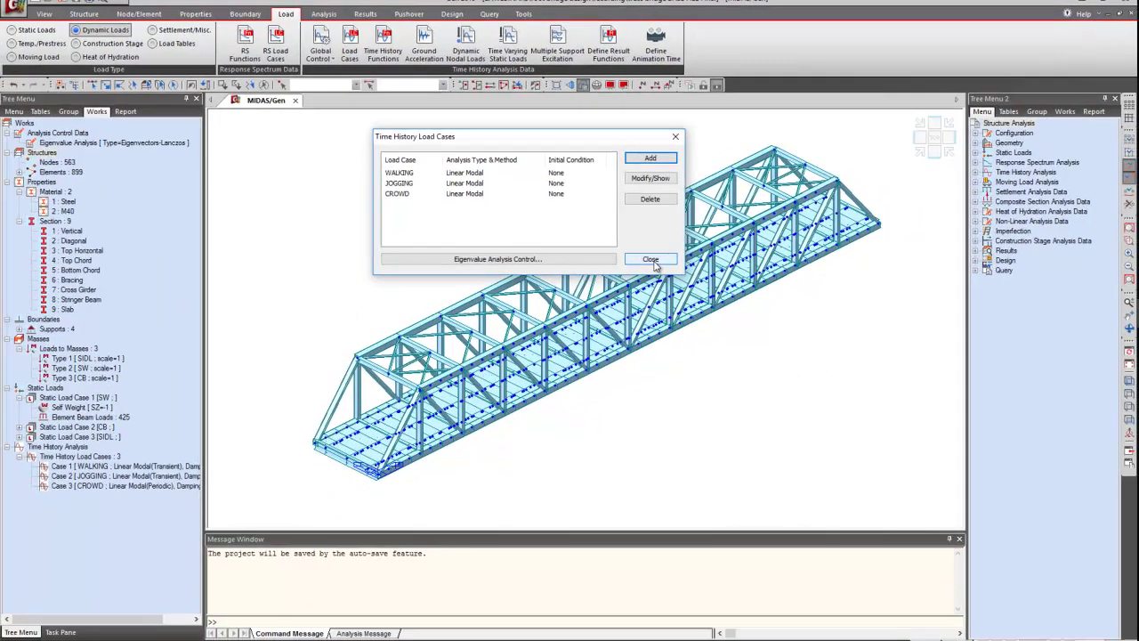
click(651, 261)
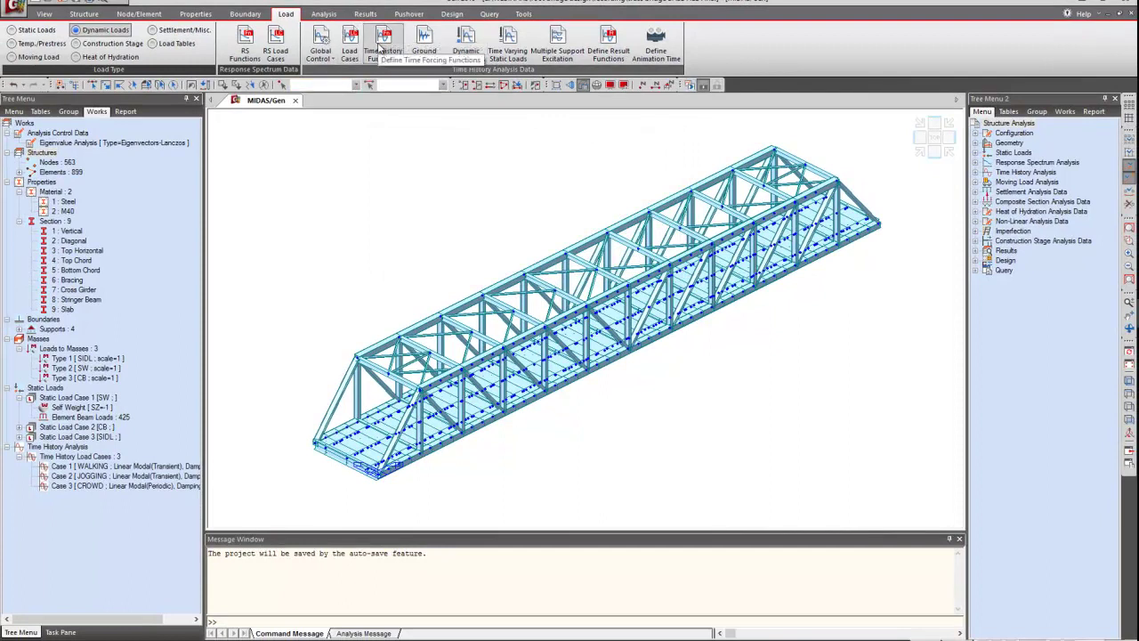
click(380, 49)
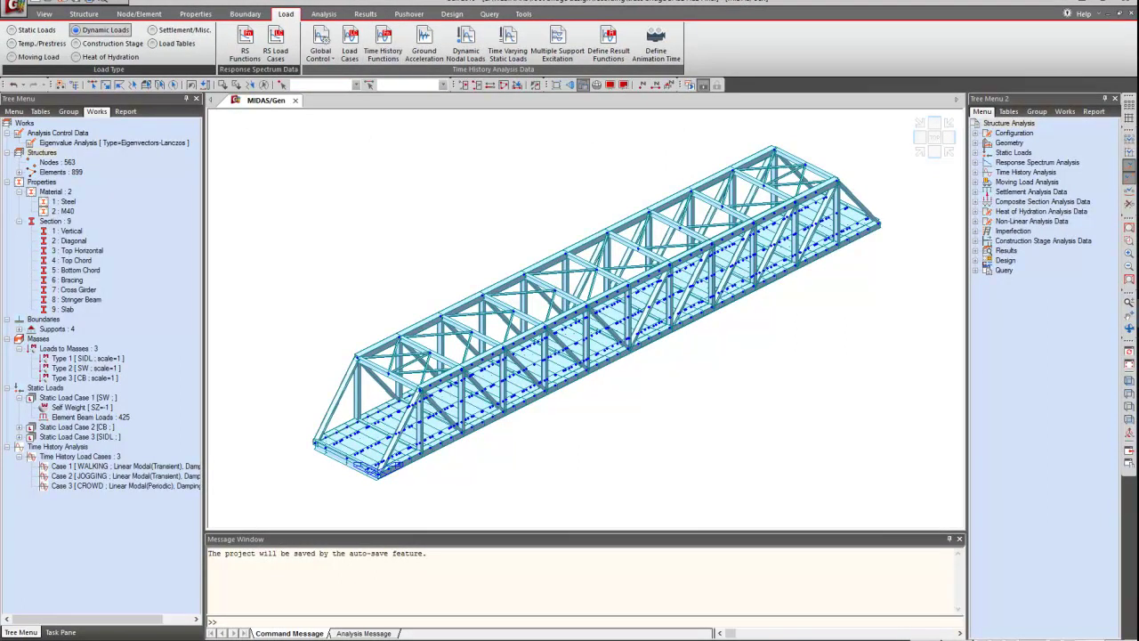
drag(567, 114, 521, 167)
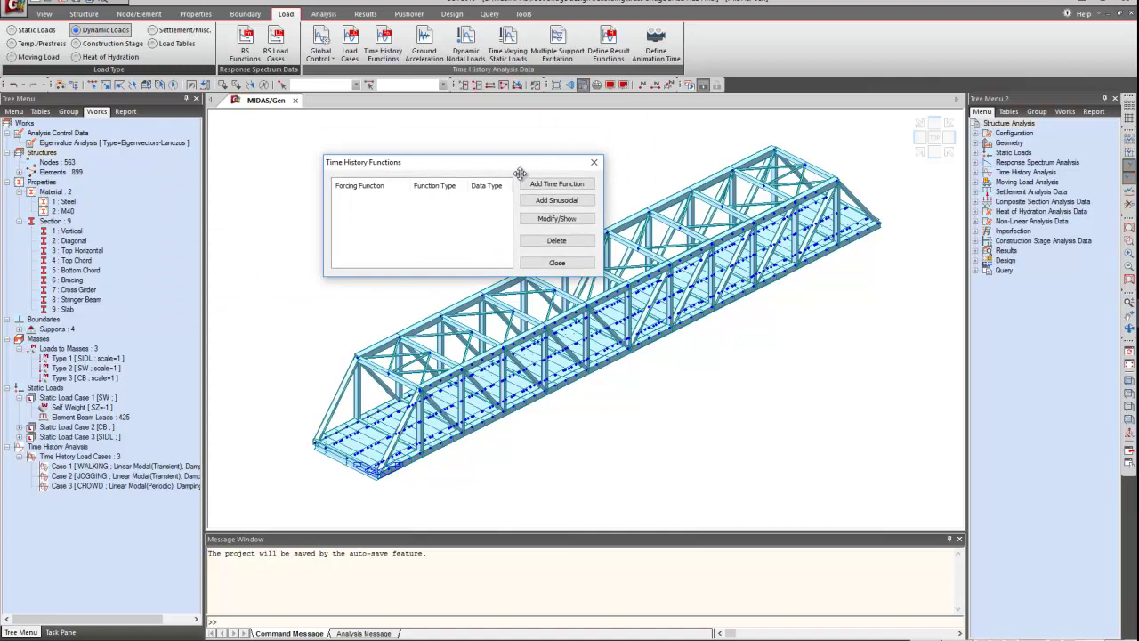
click(580, 185)
drag(2, 295, 711, 257)
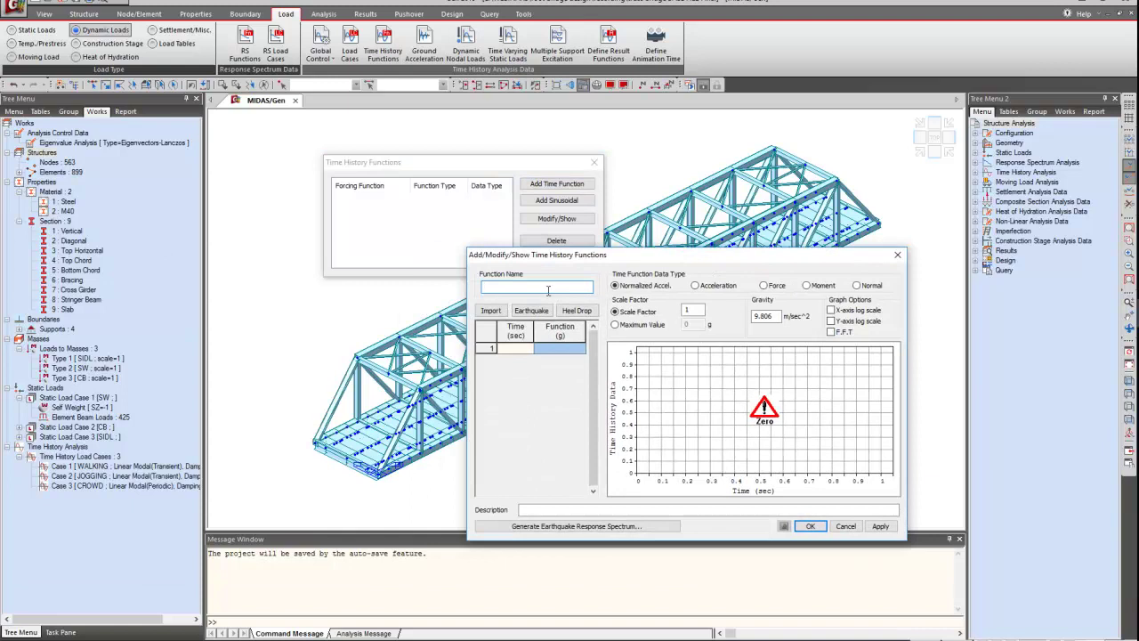
text(WALKING)
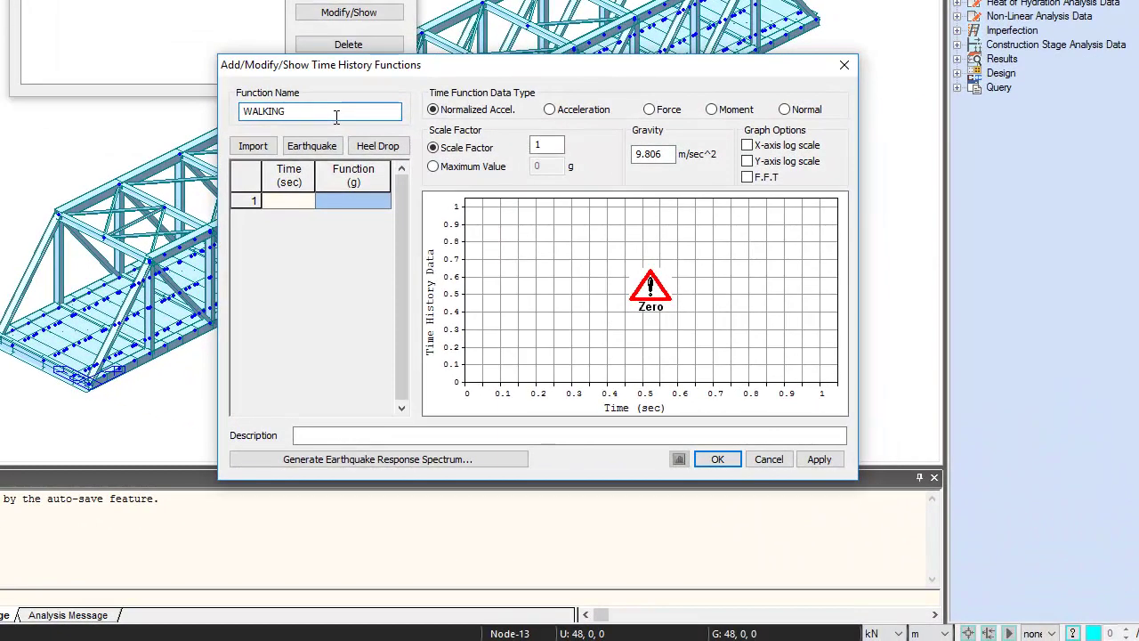
click(653, 110)
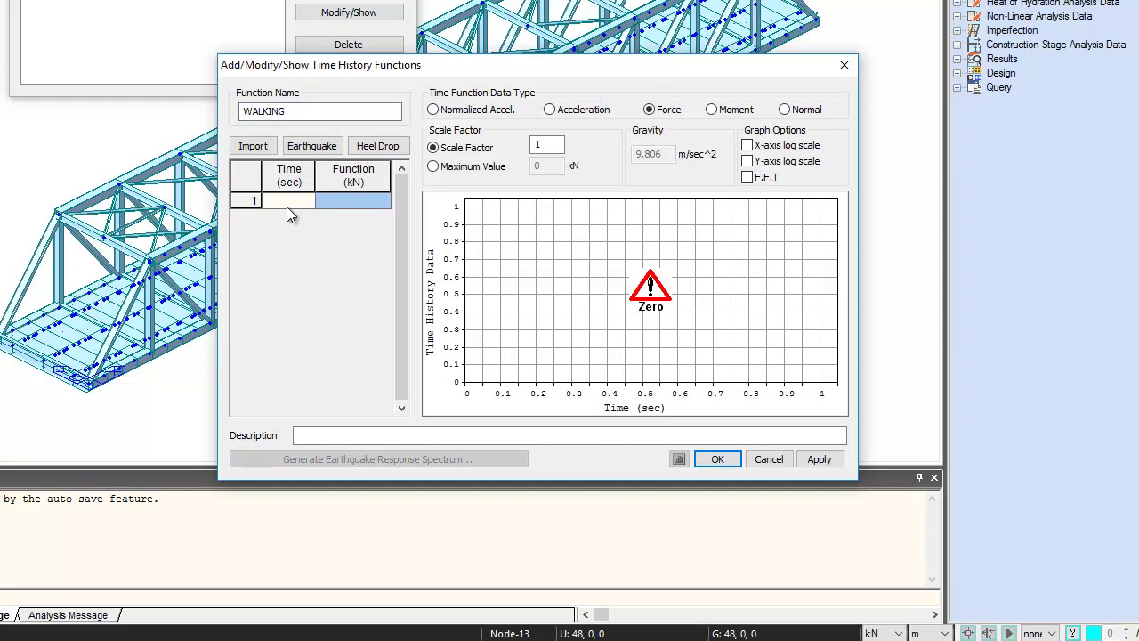
Step: Examine the file import option and the list of built-in earthquake acceleration records available for the WALKING function
click(253, 151)
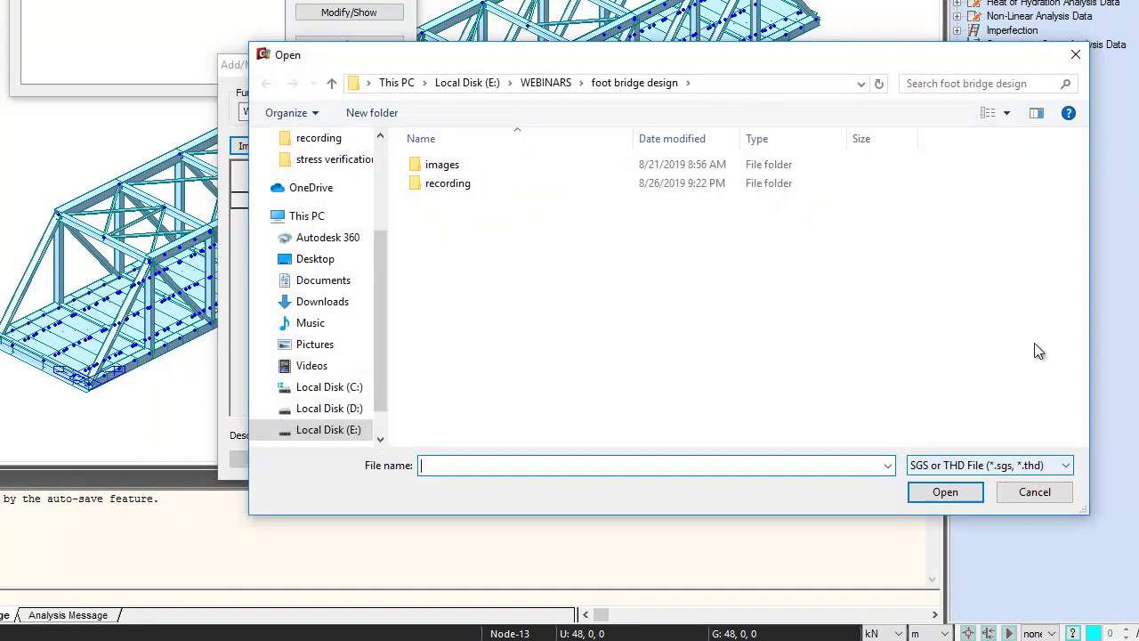
click(1076, 54)
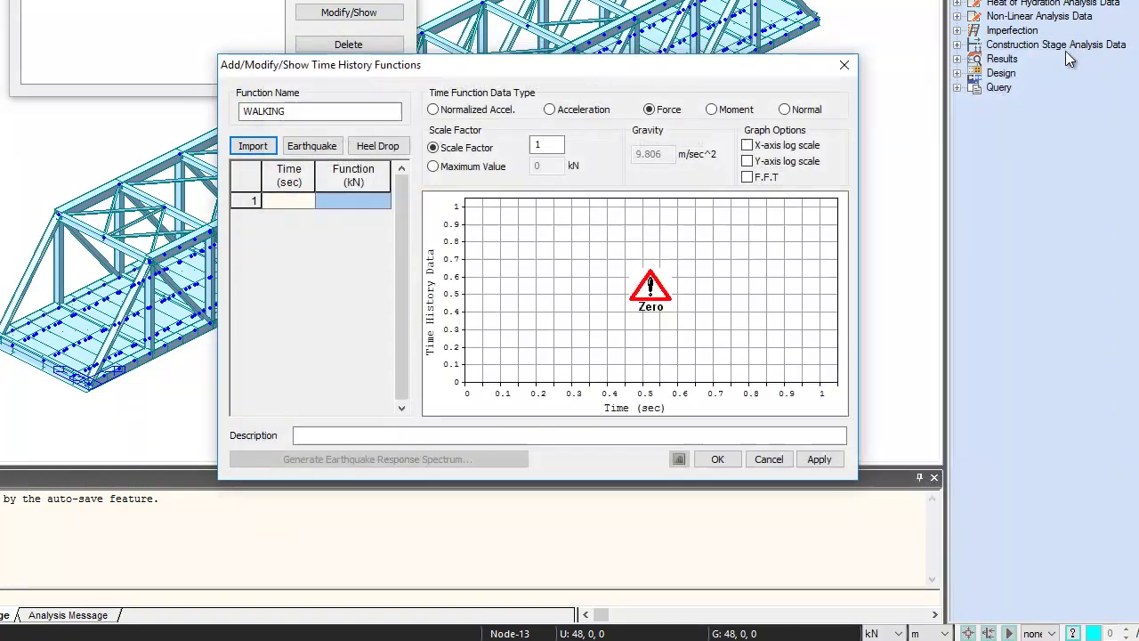
click(339, 149)
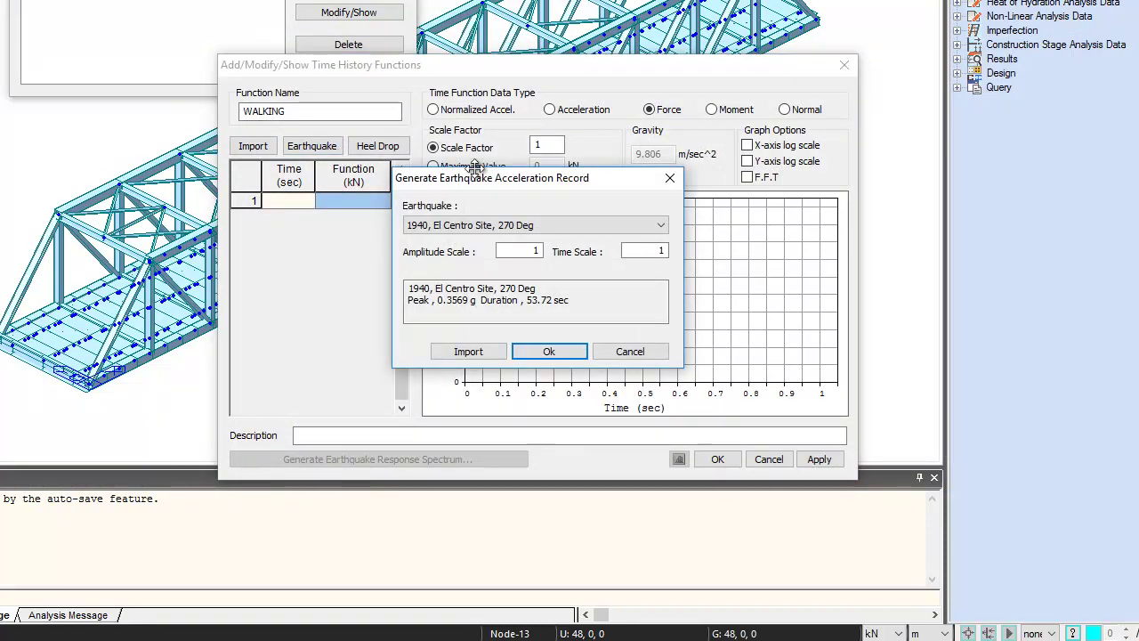
click(544, 228)
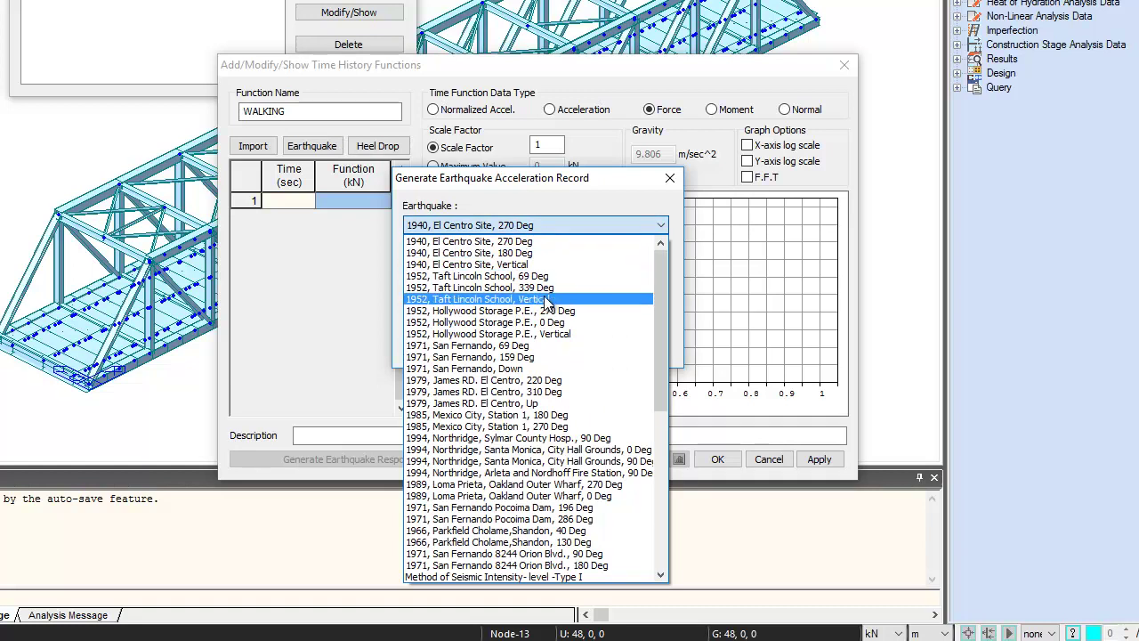
scroll(548, 323, down, 10)
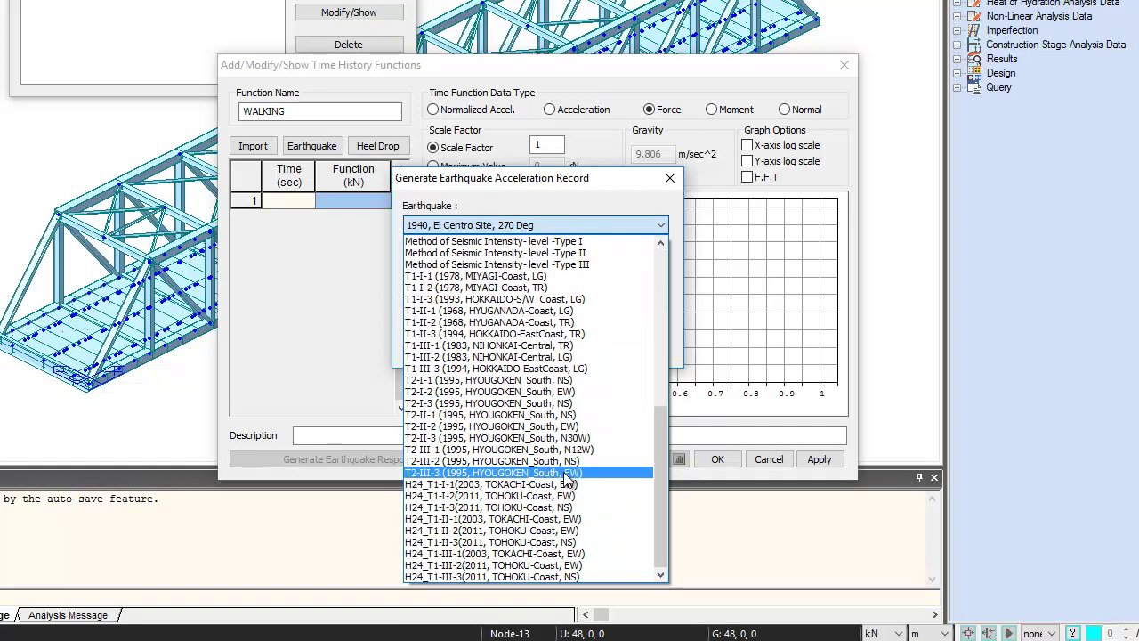
scroll(568, 477, up, 2)
scroll(568, 478, up, 7)
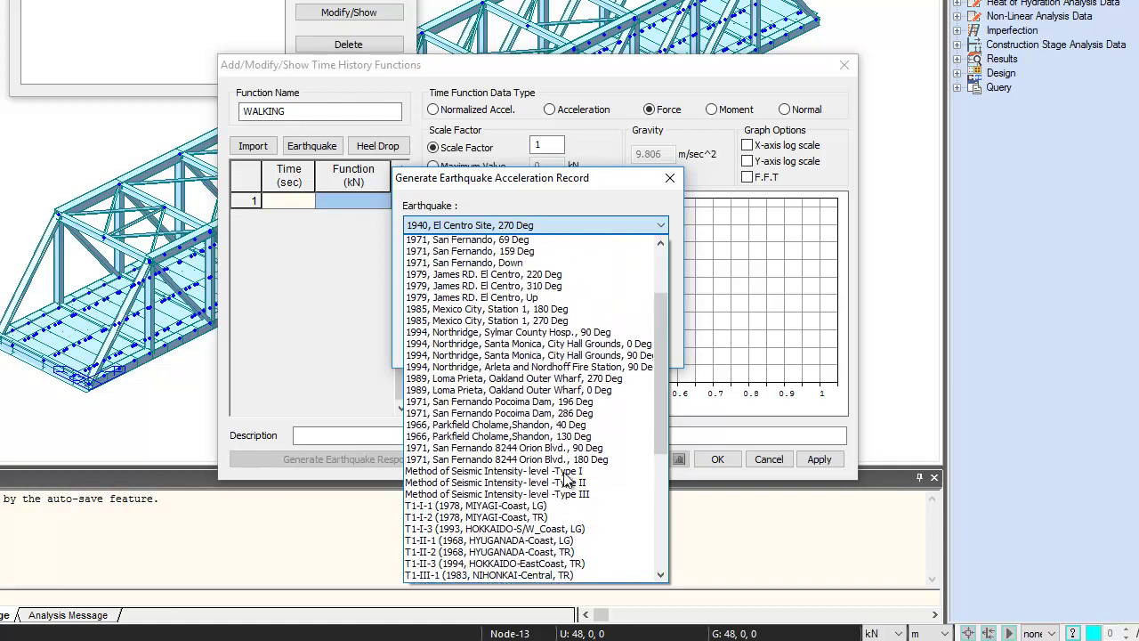
click(600, 190)
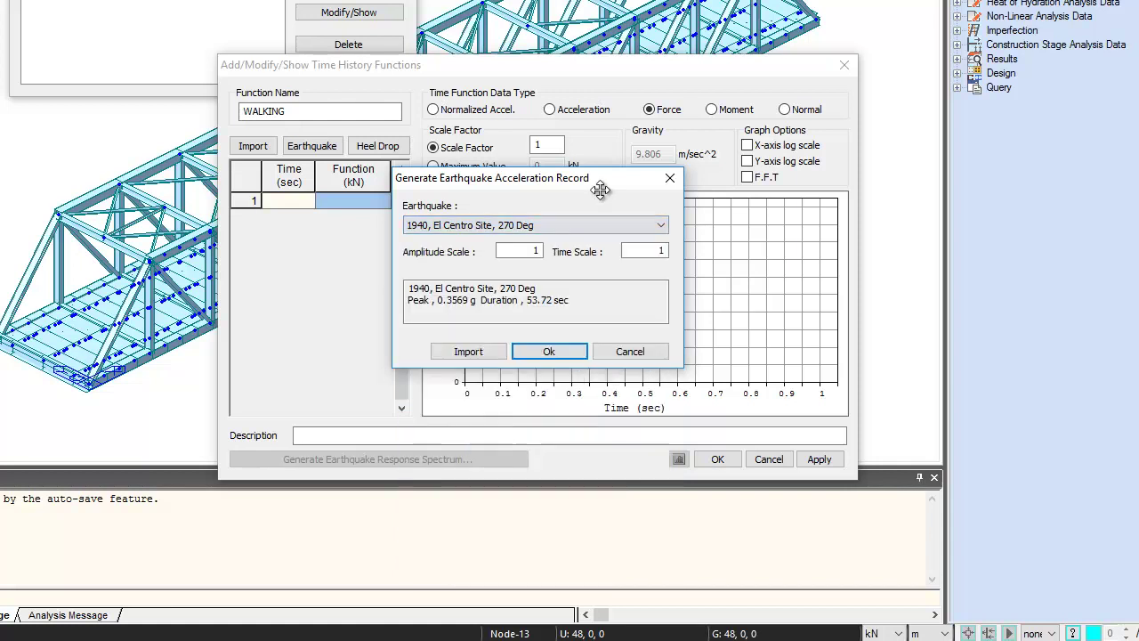
click(669, 178)
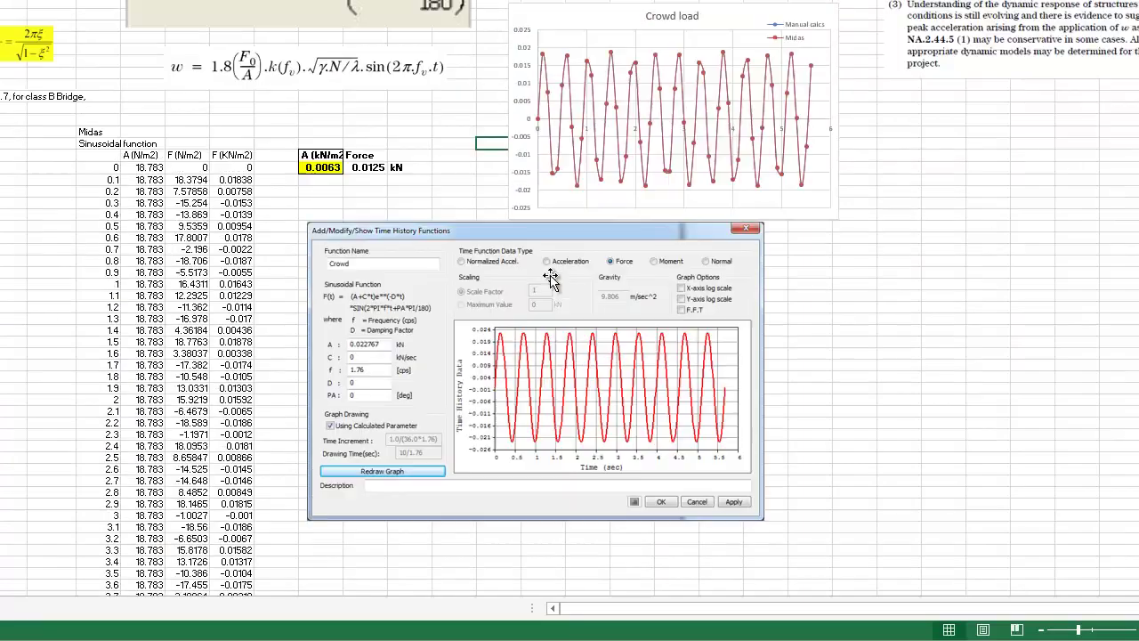
Step: Switch to the Excel Calcs sheet and copy the walking table's time and force values from 0 to 0.46 sec
scroll(551, 277, up, 20)
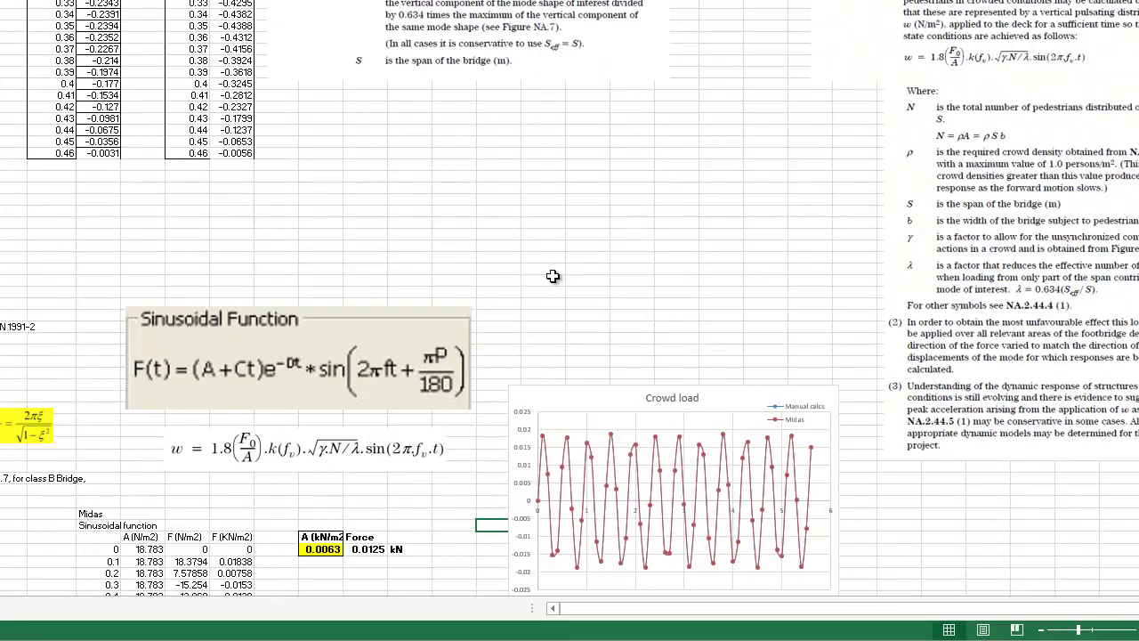
drag(51, 108, 91, 587)
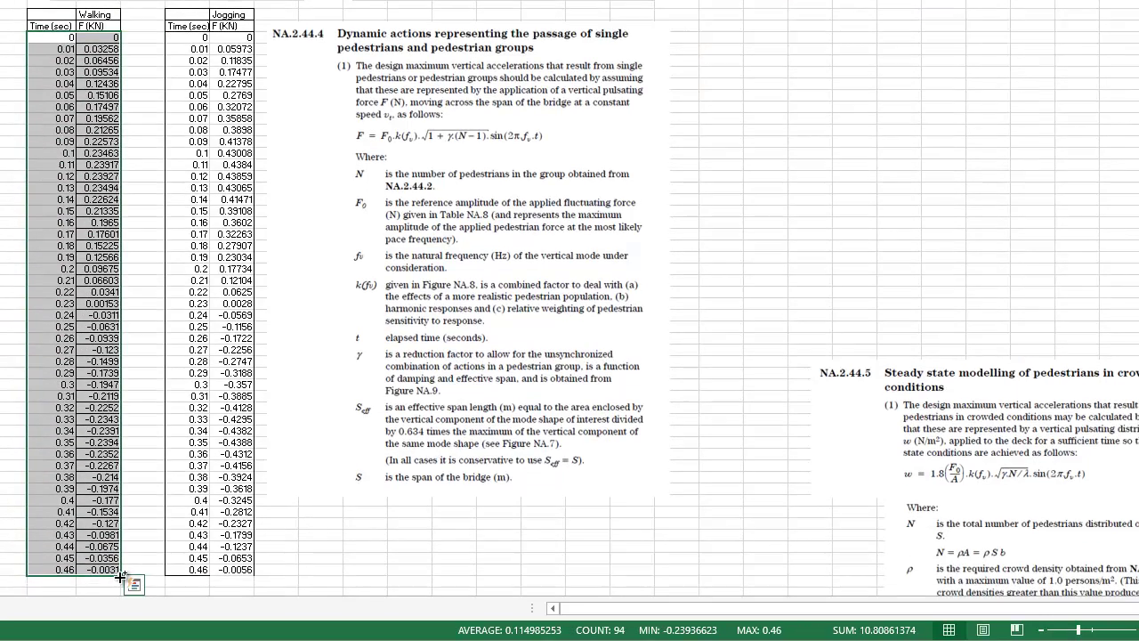
key(ctrl+c)
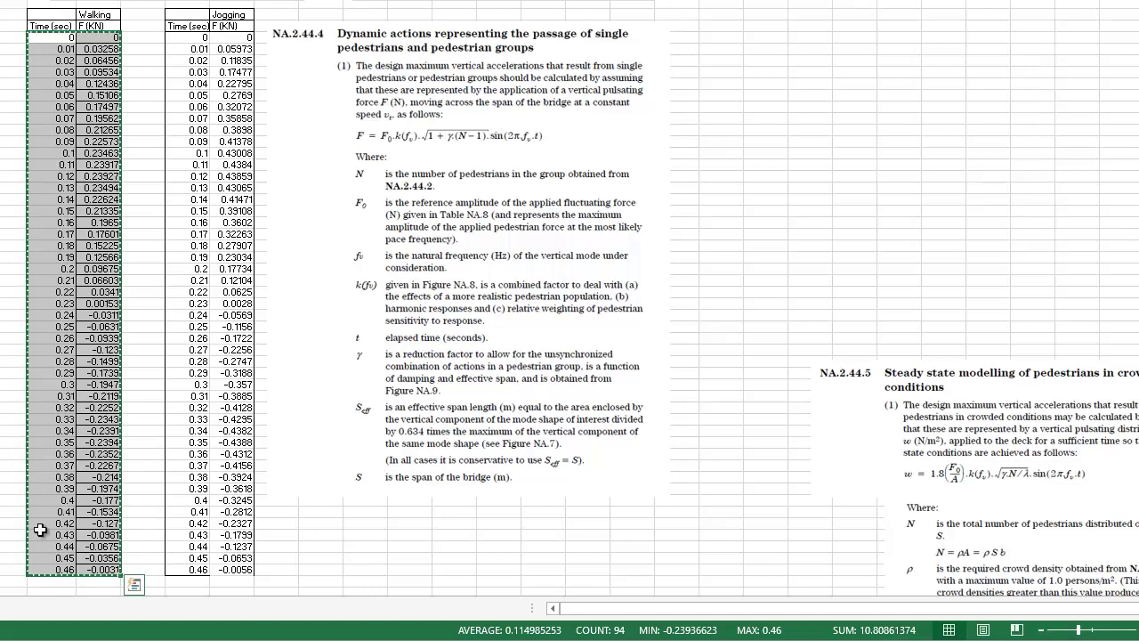
Step: Switch to midas Gen, paste the copied time and force values into the WALKING function and save it
key(alt+Tab)
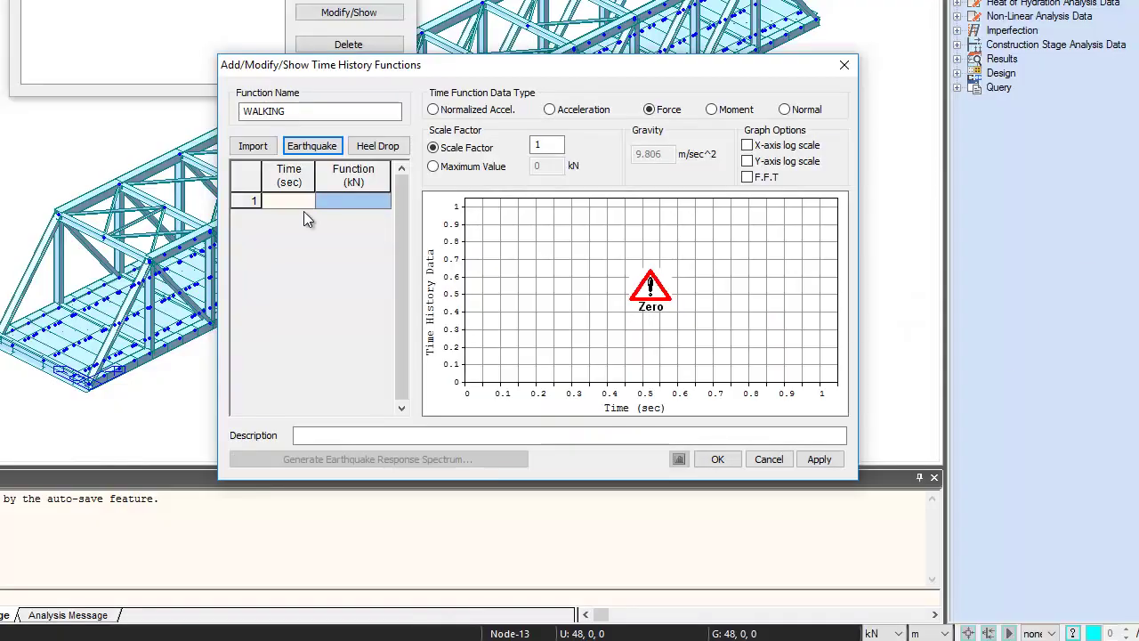
click(290, 200)
key(ctrl+v)
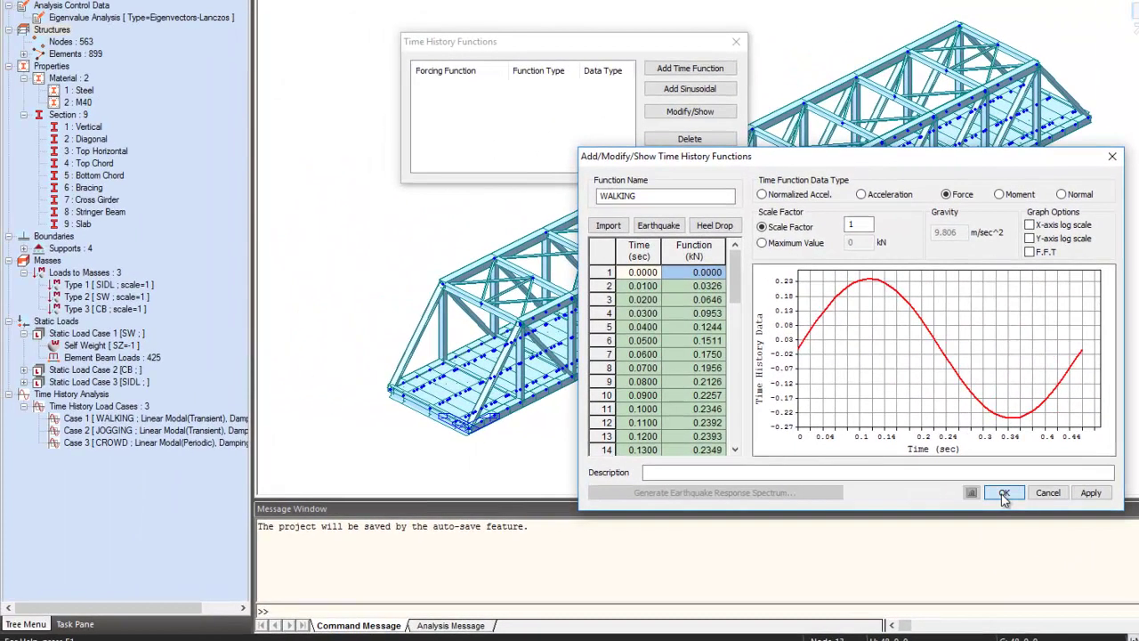
click(717, 460)
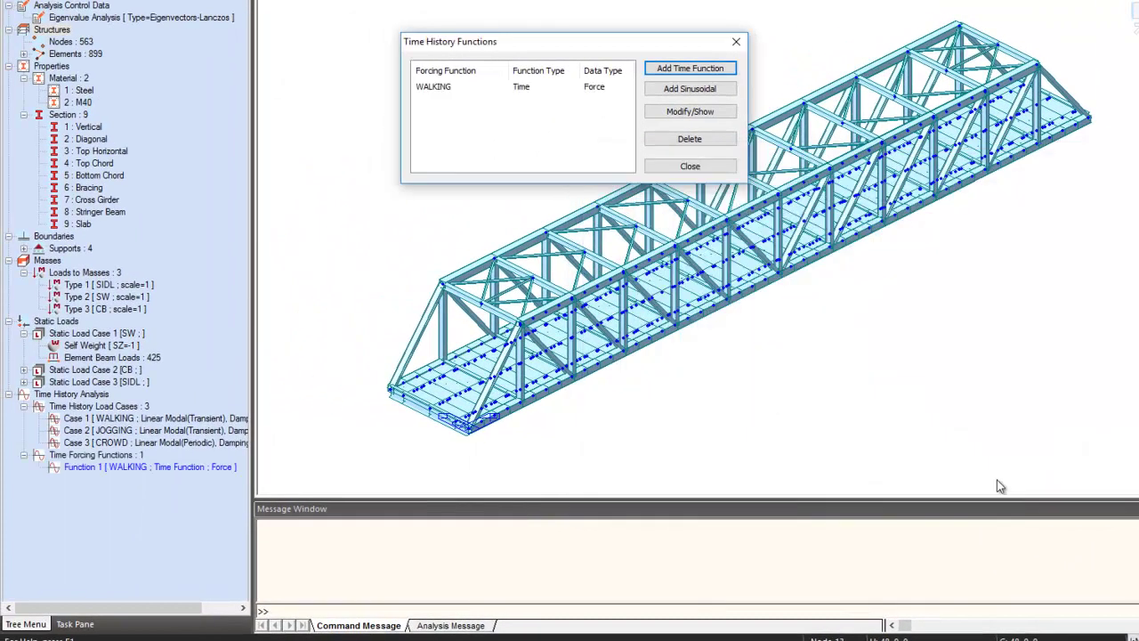
Step: Start a new time function named JOGGING with the Force data type
click(700, 74)
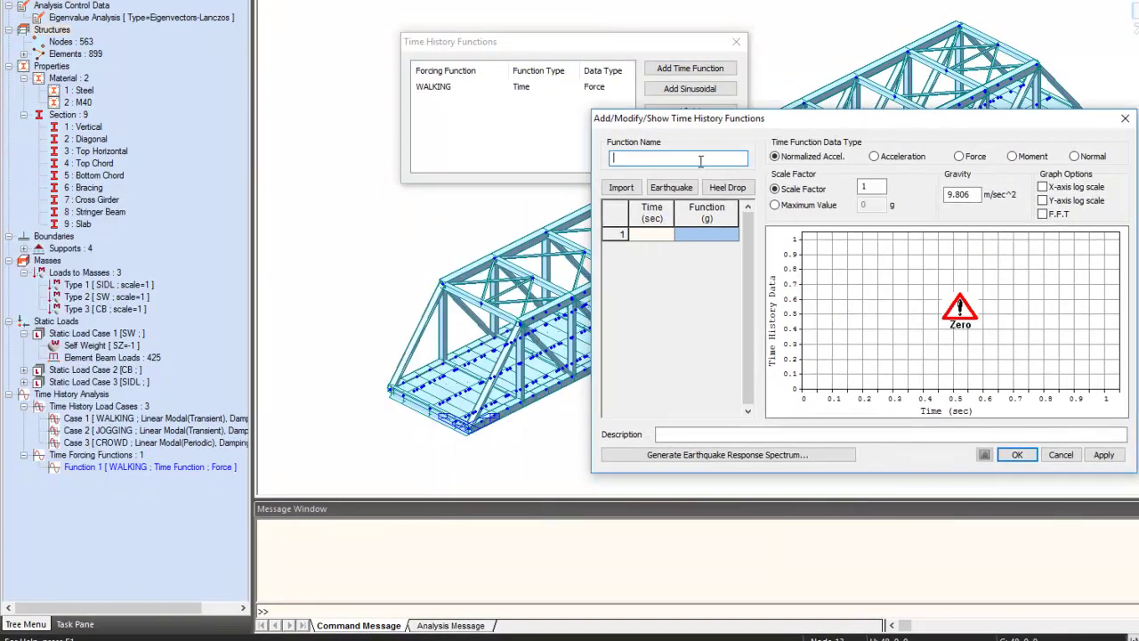
text(JOGGING)
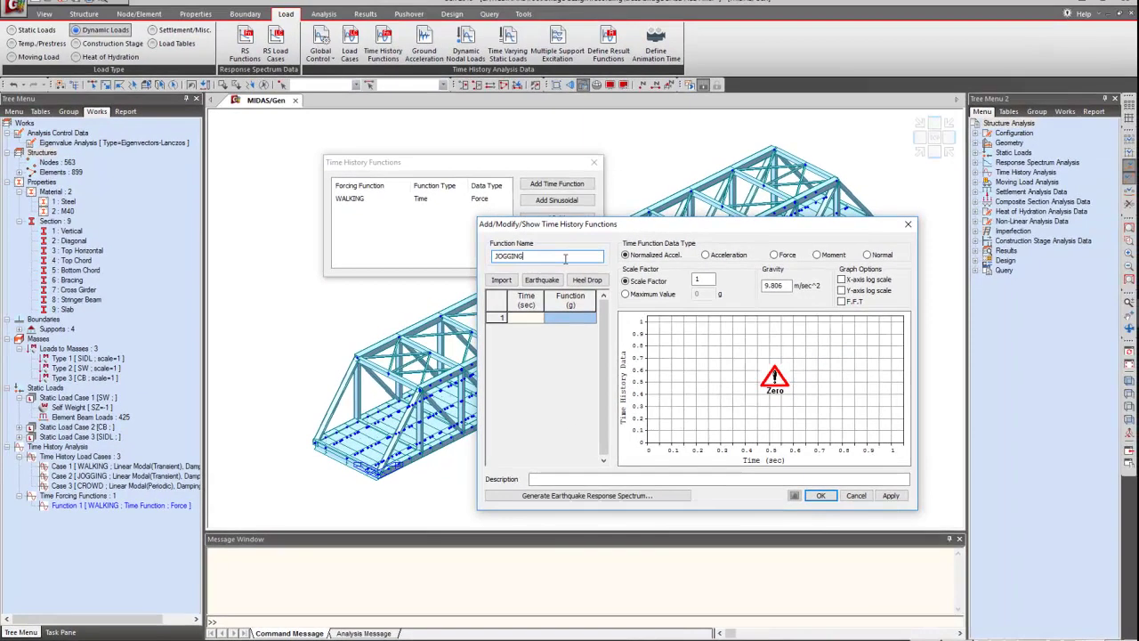
click(786, 257)
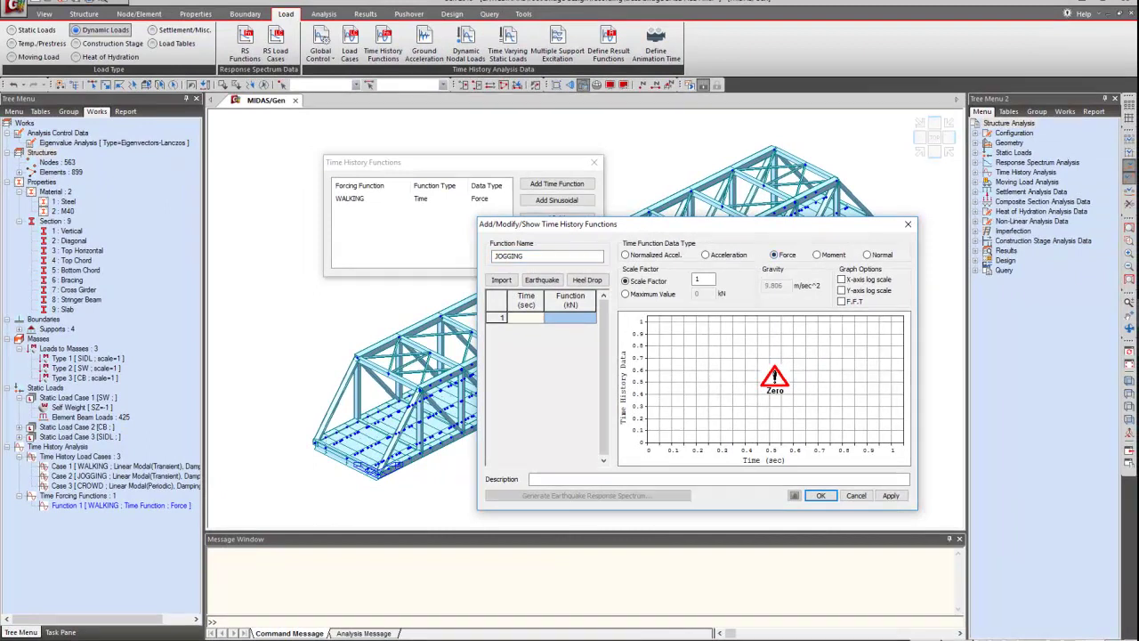
Step: Switch to the Excel Calcs sheet and copy the jogging table's time and force values from 0 to 0.46 sec
click(1075, 374)
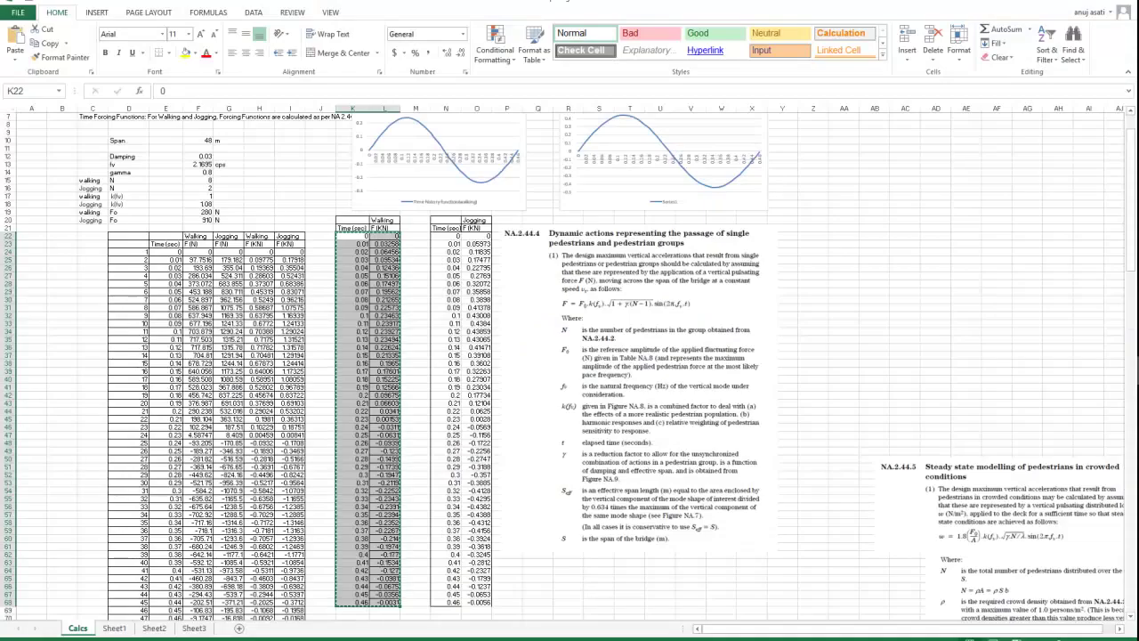
drag(446, 236, 487, 616)
drag(481, 603, 481, 603)
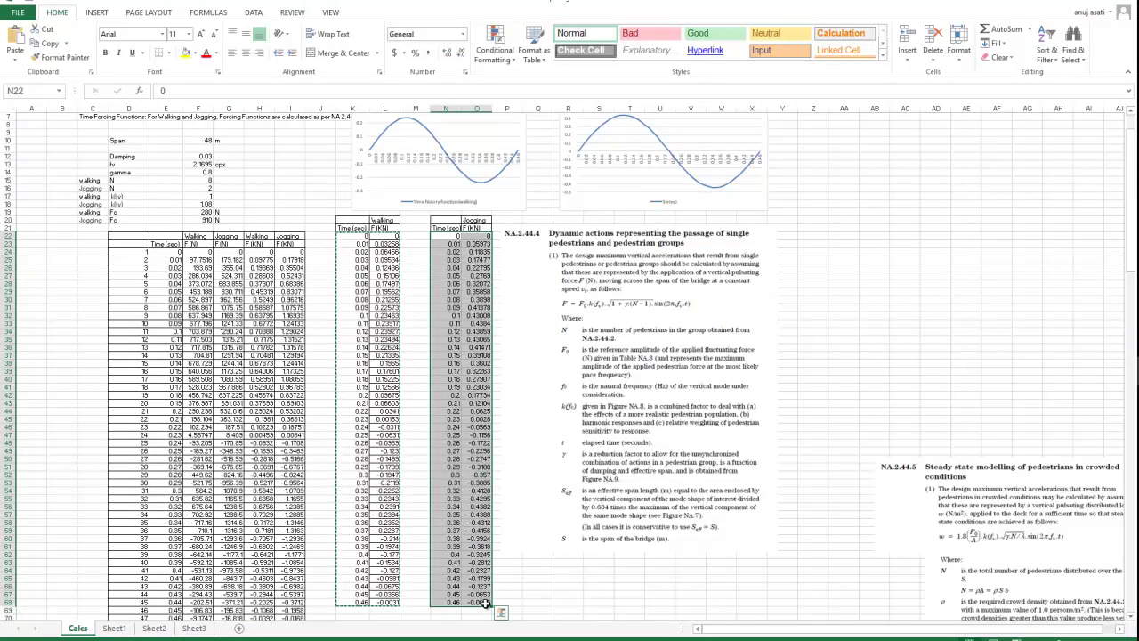
key(ctrl+c)
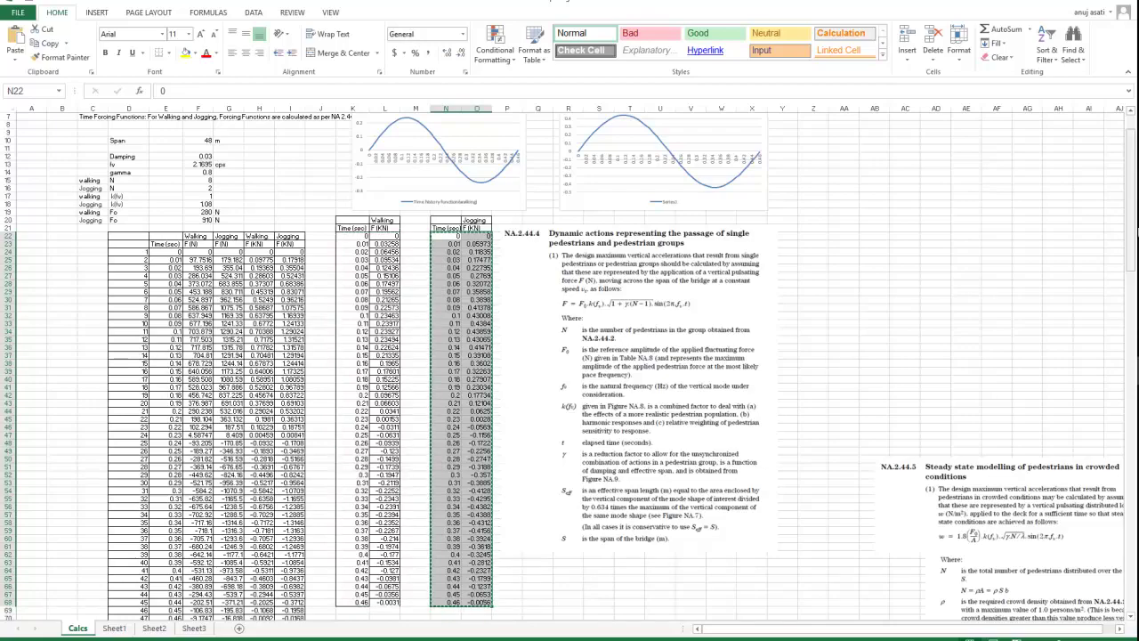
Step: Switch to midas Gen, paste the copied jogging values into the JOGGING function, check the table and save the function
click(459, 236)
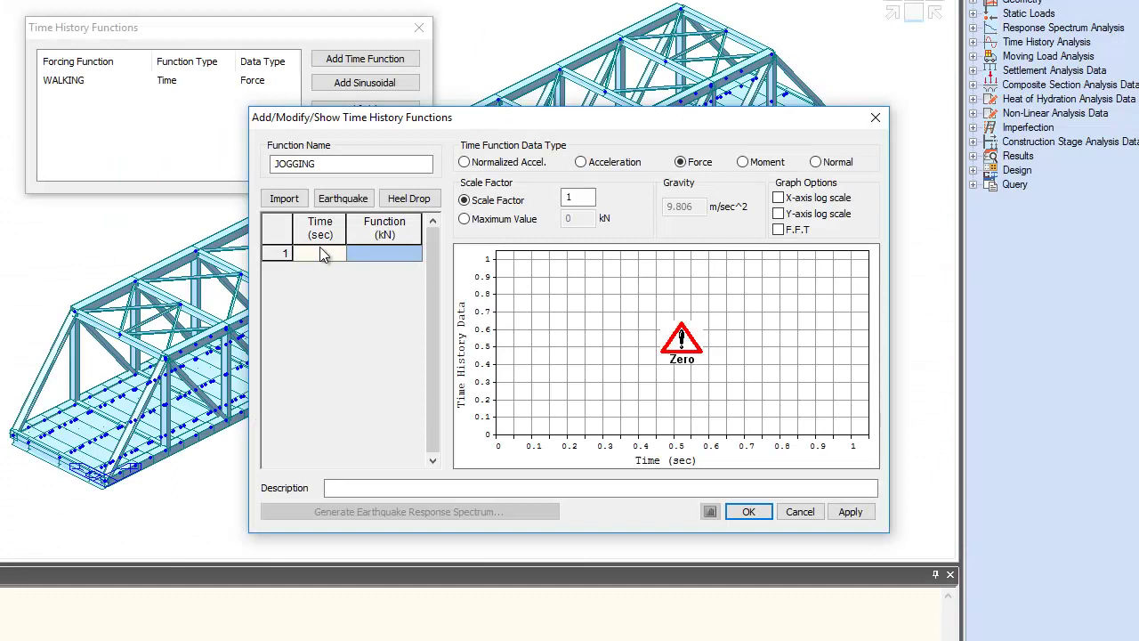
key(ctrl+v)
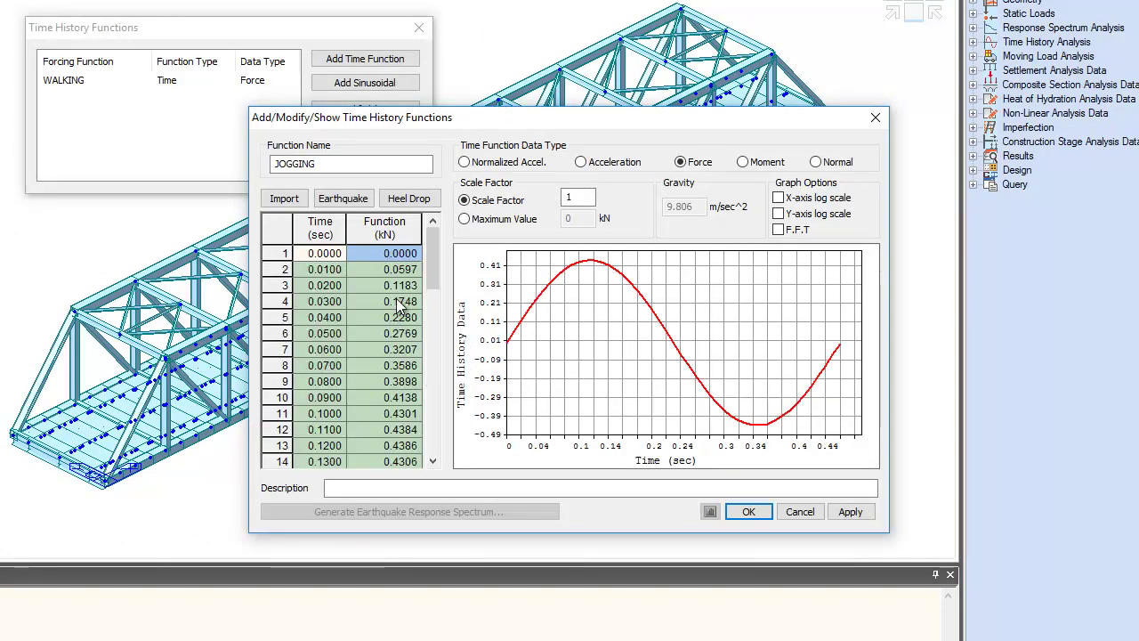
scroll(400, 310, down, 7)
scroll(400, 312, down, 5)
scroll(402, 319, up, 12)
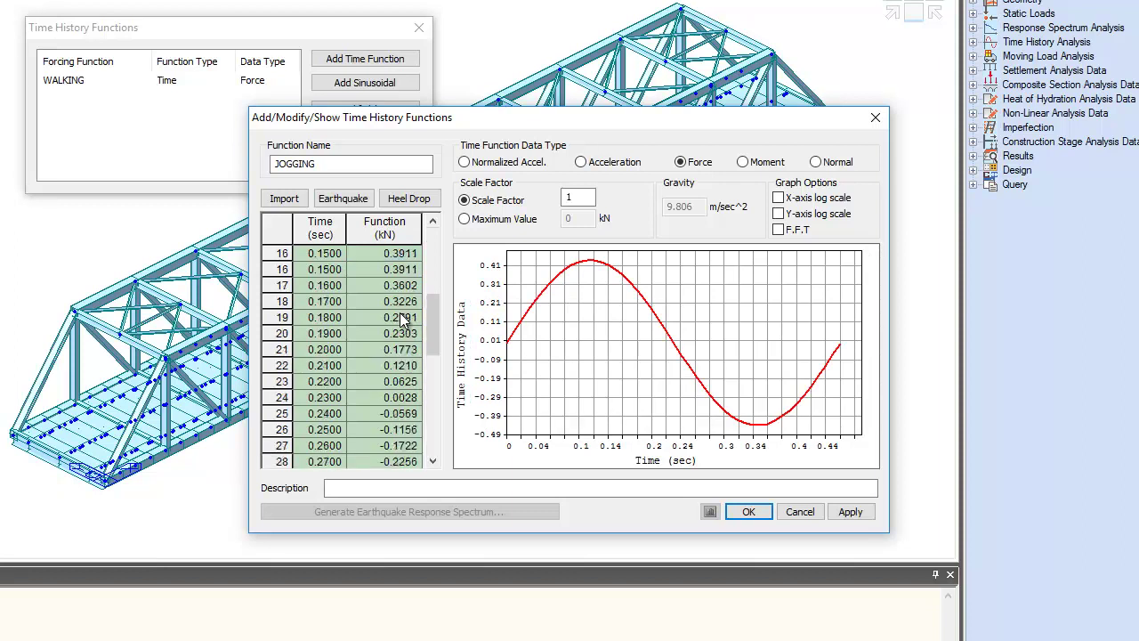
click(756, 517)
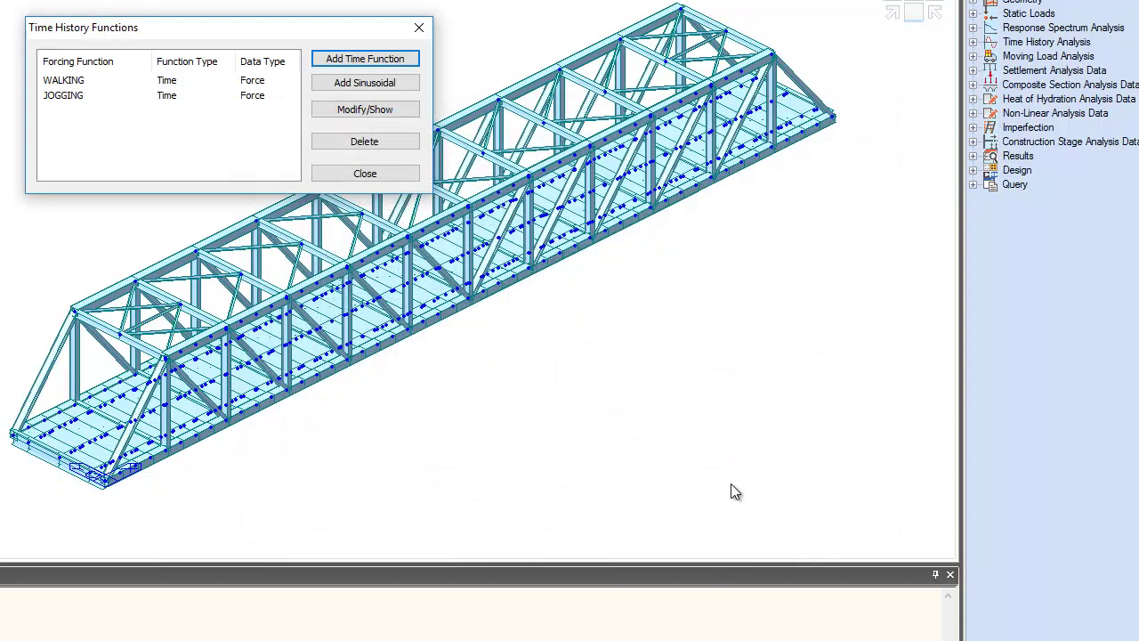
Step: Start a new sinusoidal time history function named CROWD
click(354, 83)
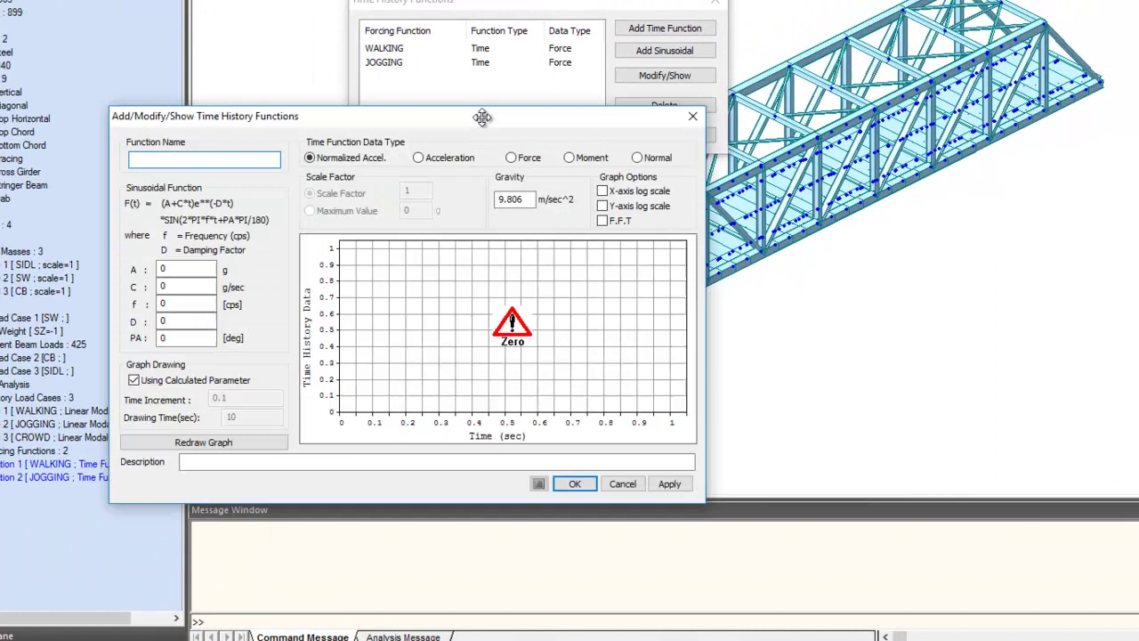
drag(228, 115, 621, 135)
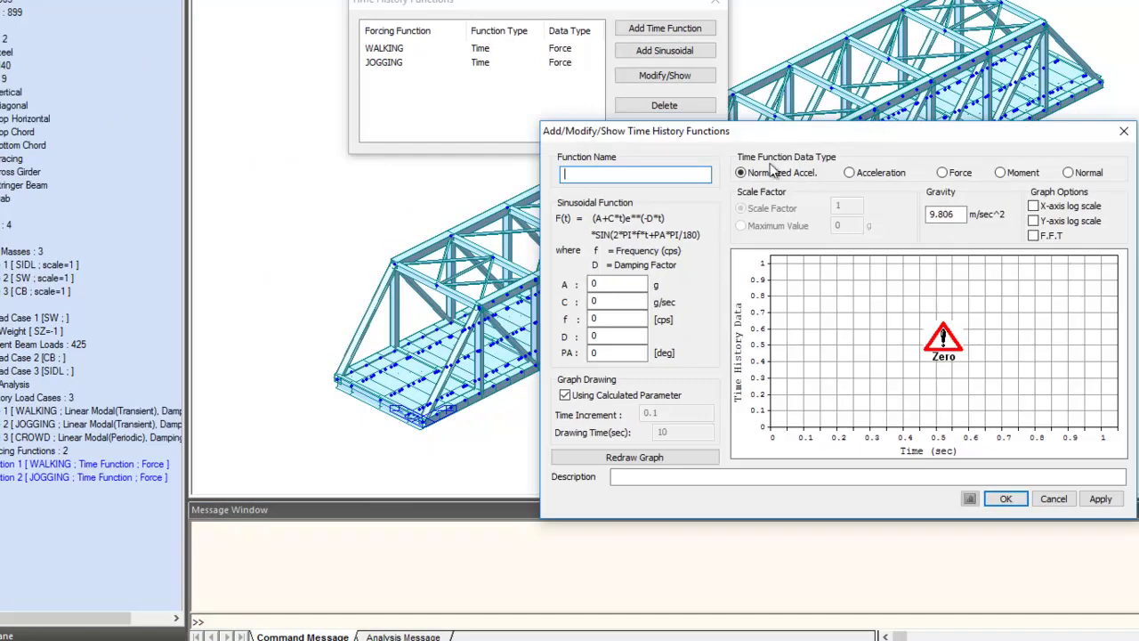
text(CROWD)
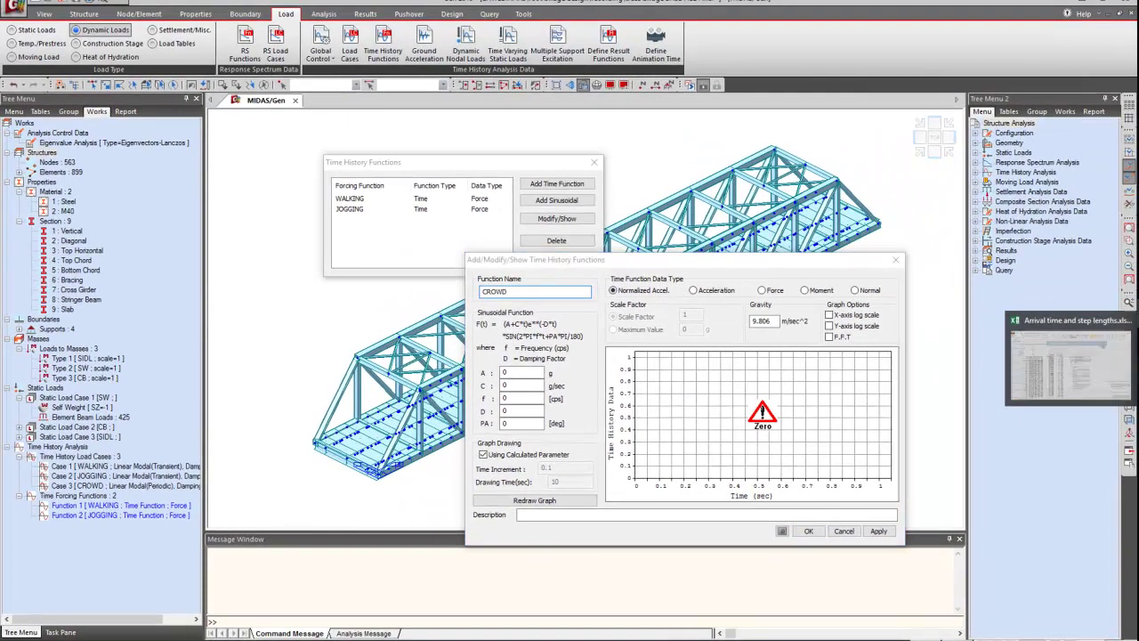
Step: Switch to the Excel Calcs sheet and look up the crowd Force amplitude in R102
click(1102, 337)
scroll(657, 390, down, 10)
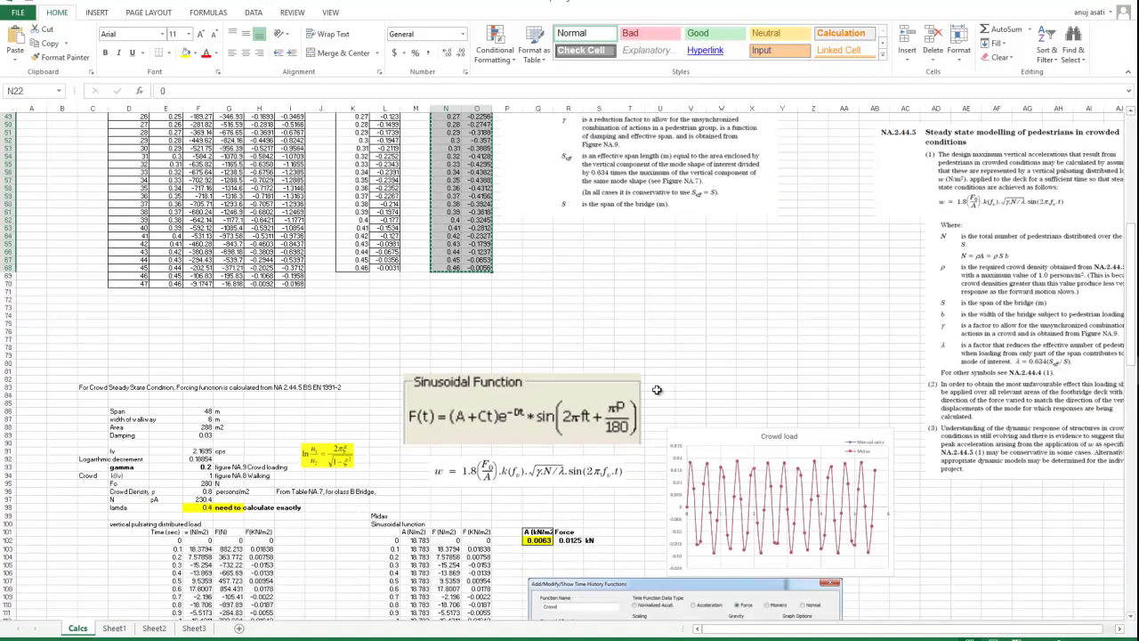
scroll(657, 390, down, 3)
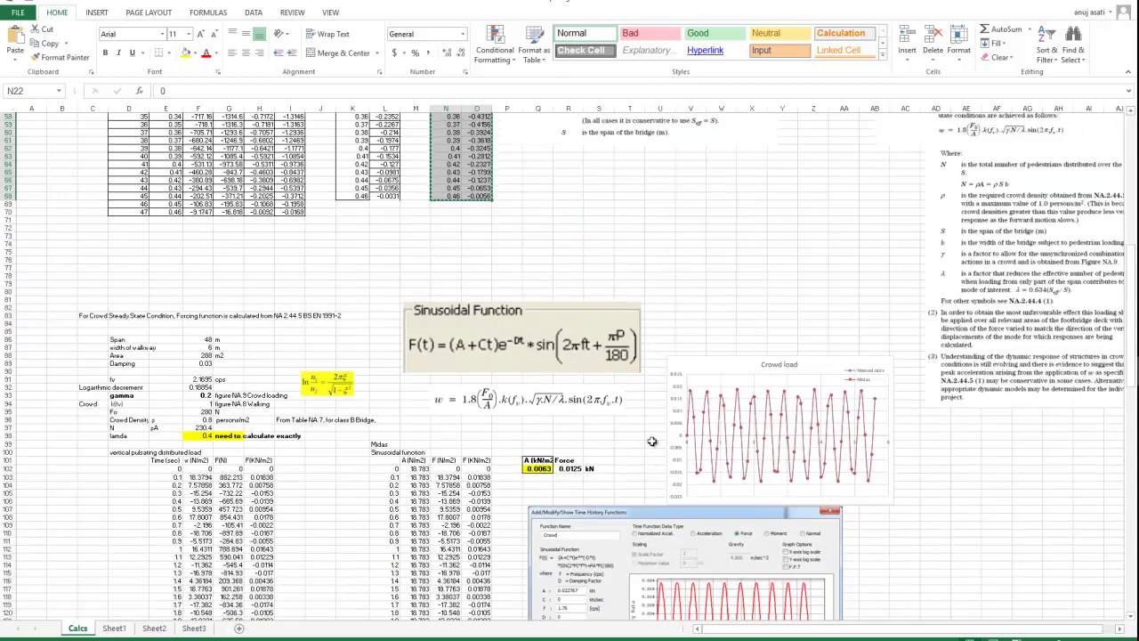
click(575, 470)
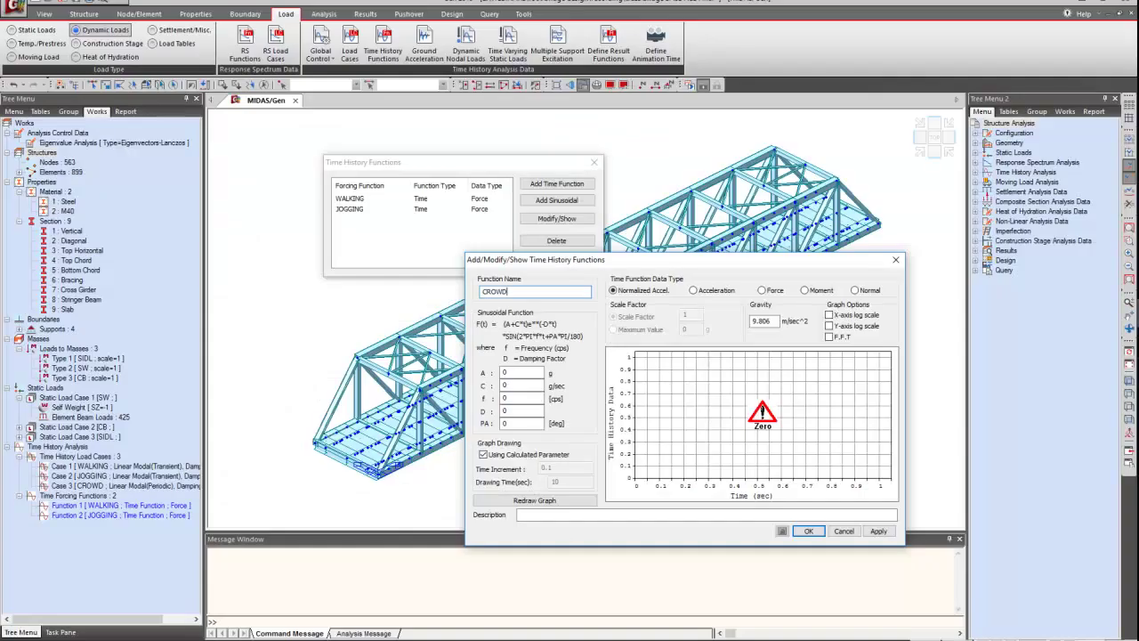
Step: Switch to midas Gen and set the CROWD function to the Force data type with A 0.0125 kN and f 2.1695 cps
key(alt+Tab)
click(519, 371)
click(763, 291)
click(529, 374)
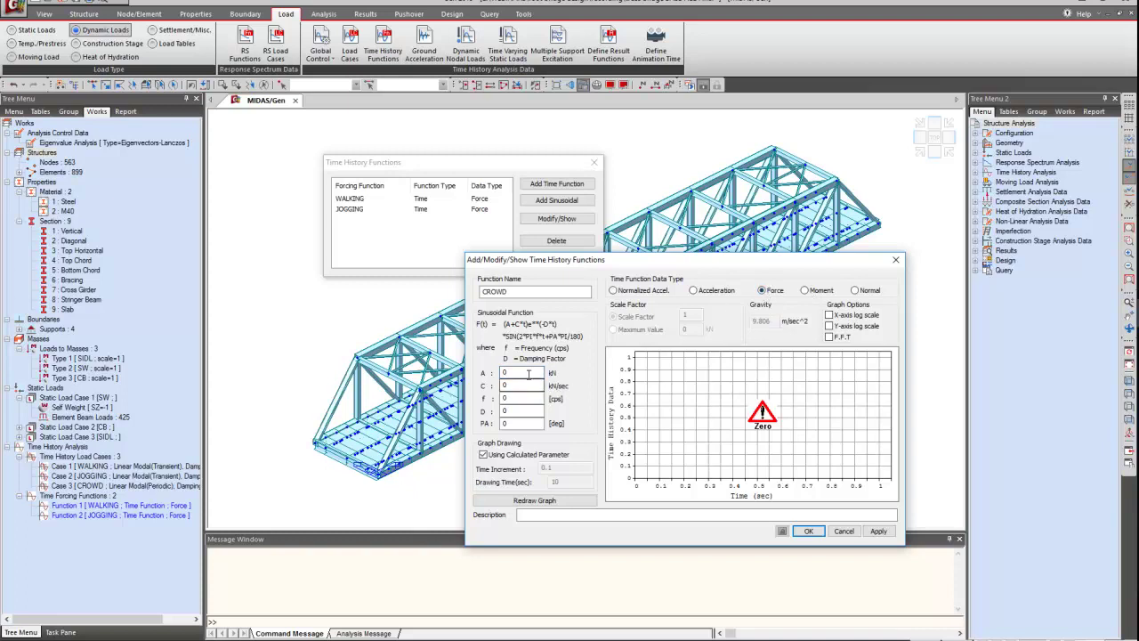
text(125)
double_click(527, 394)
text(2.1695)
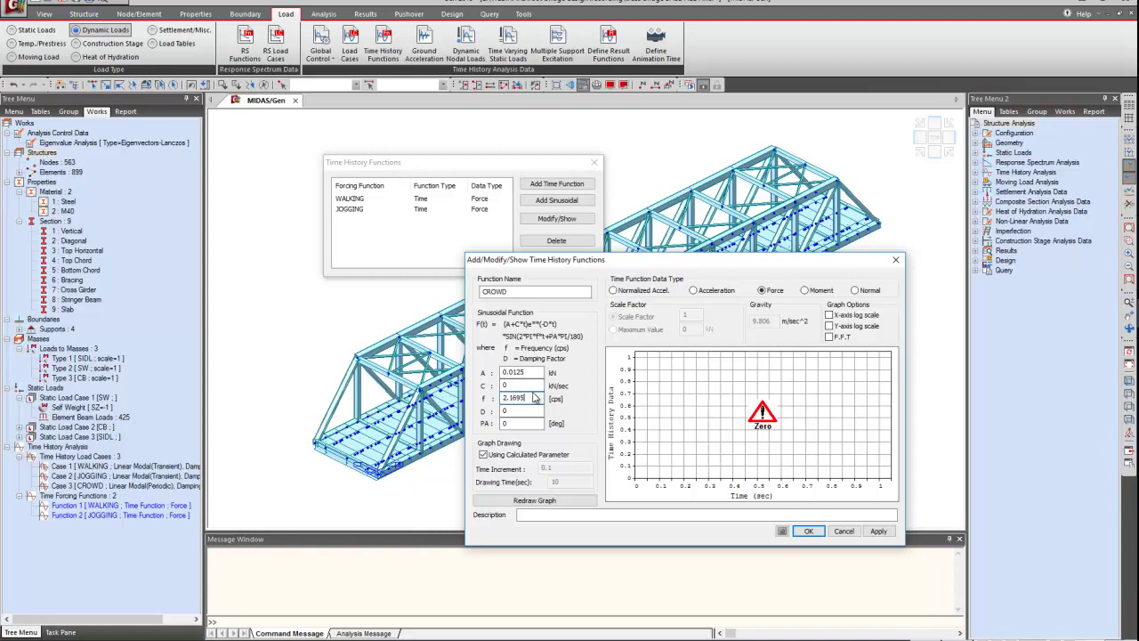
Step: Redraw the CROWD function's graph, save the function and close the time history functions list
click(542, 501)
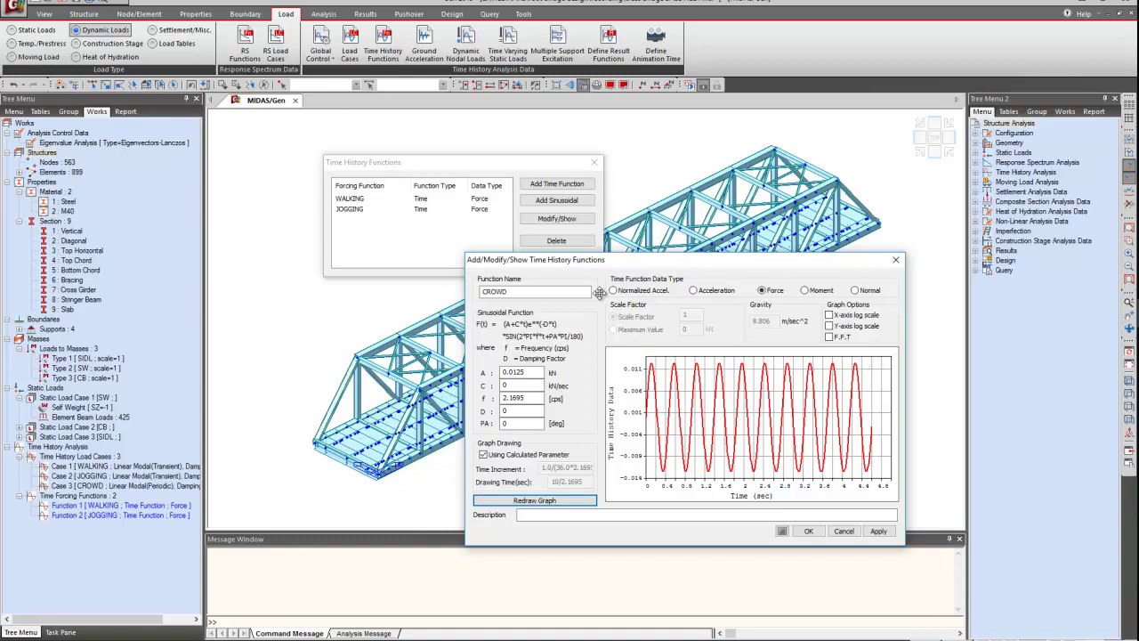
click(808, 531)
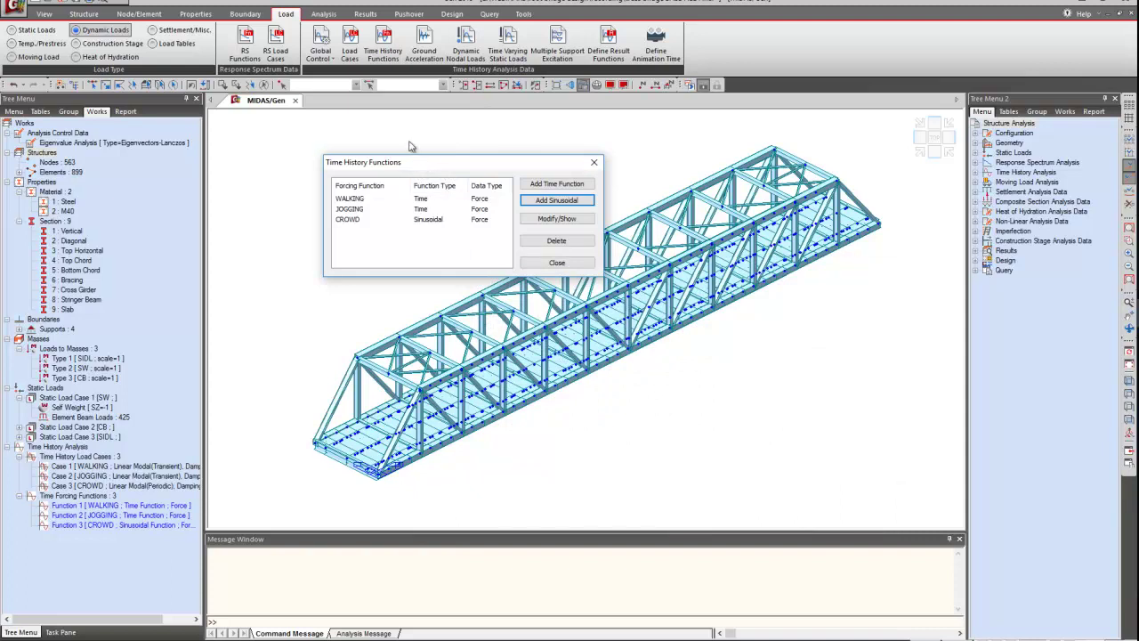
click(554, 263)
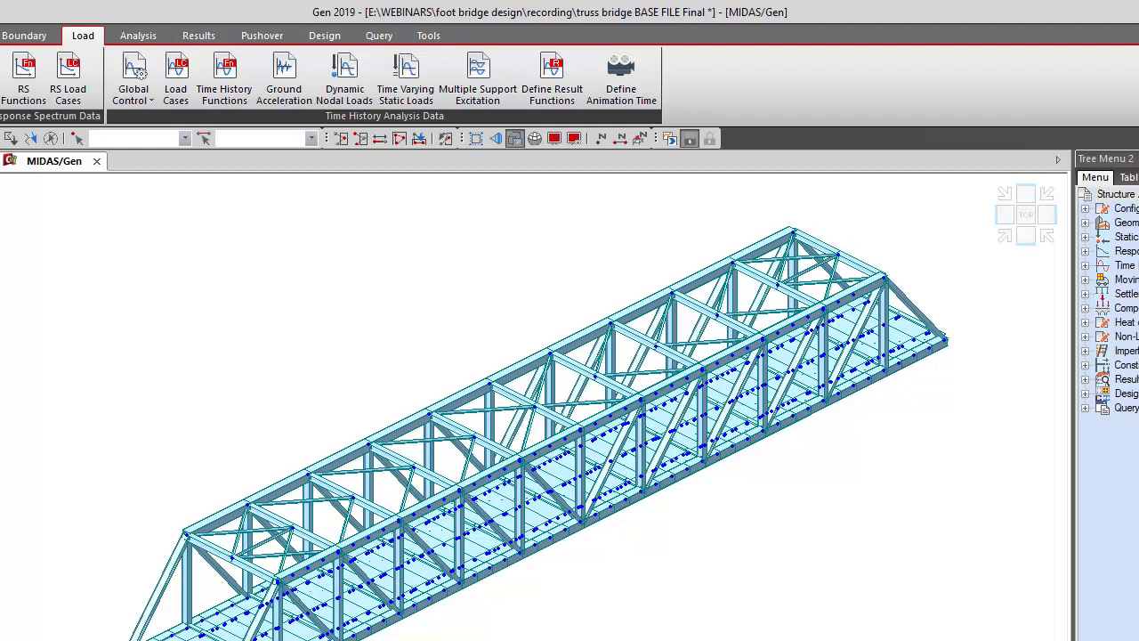
Step: Switch to Excel Sheet1 and examine the speed, frequency, step length and arrival time for walking and jogging
key(alt+Tab)
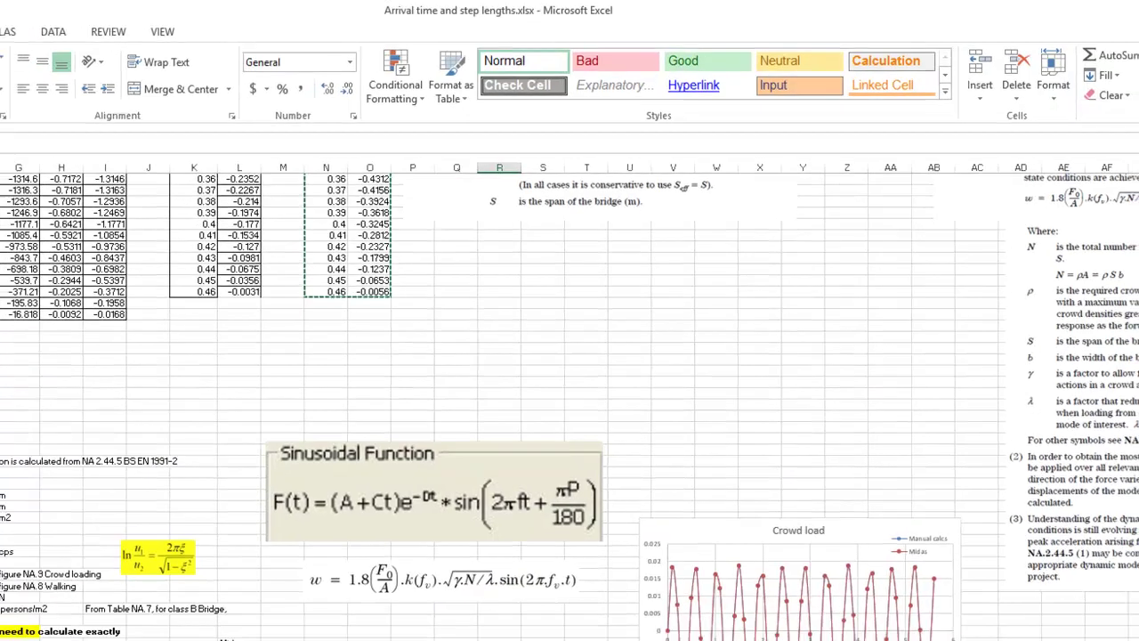
click(114, 628)
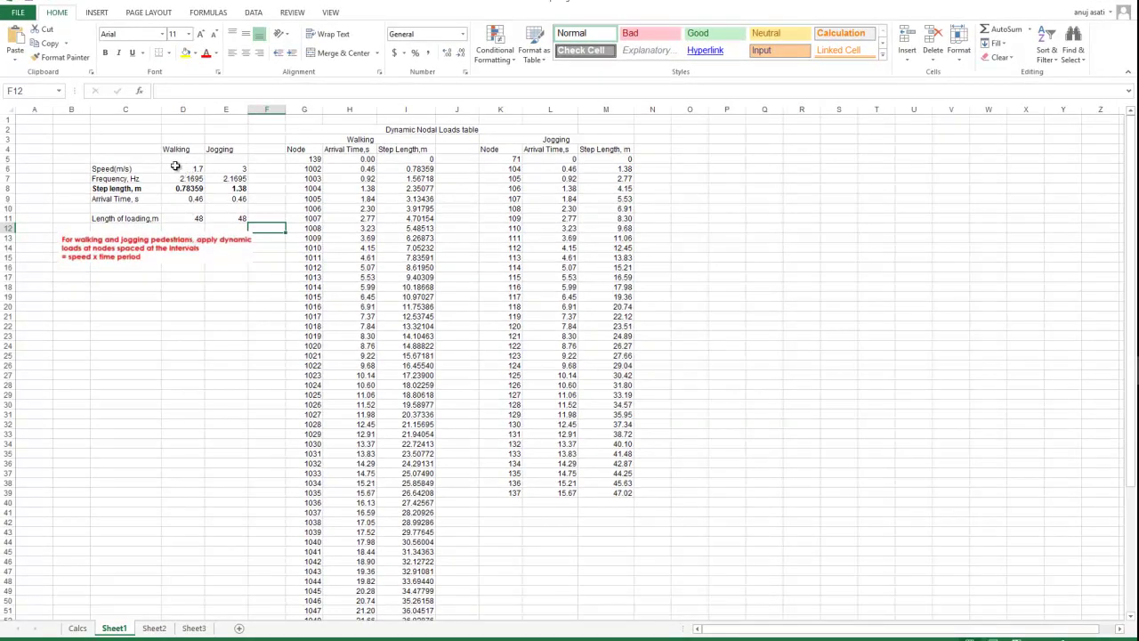
click(181, 170)
click(236, 169)
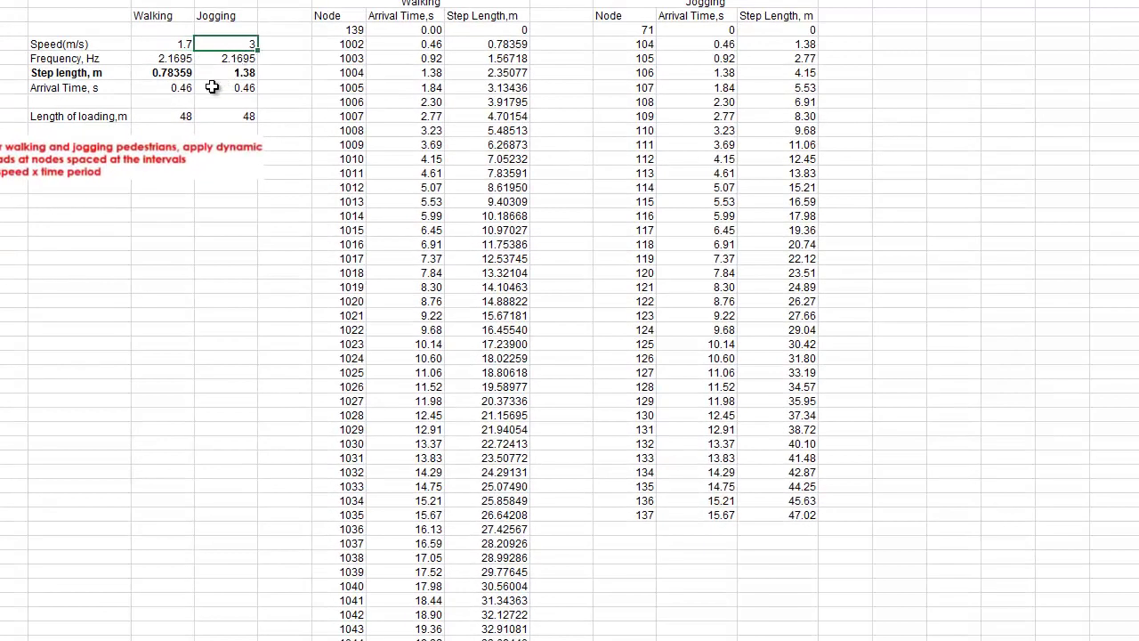
click(78, 62)
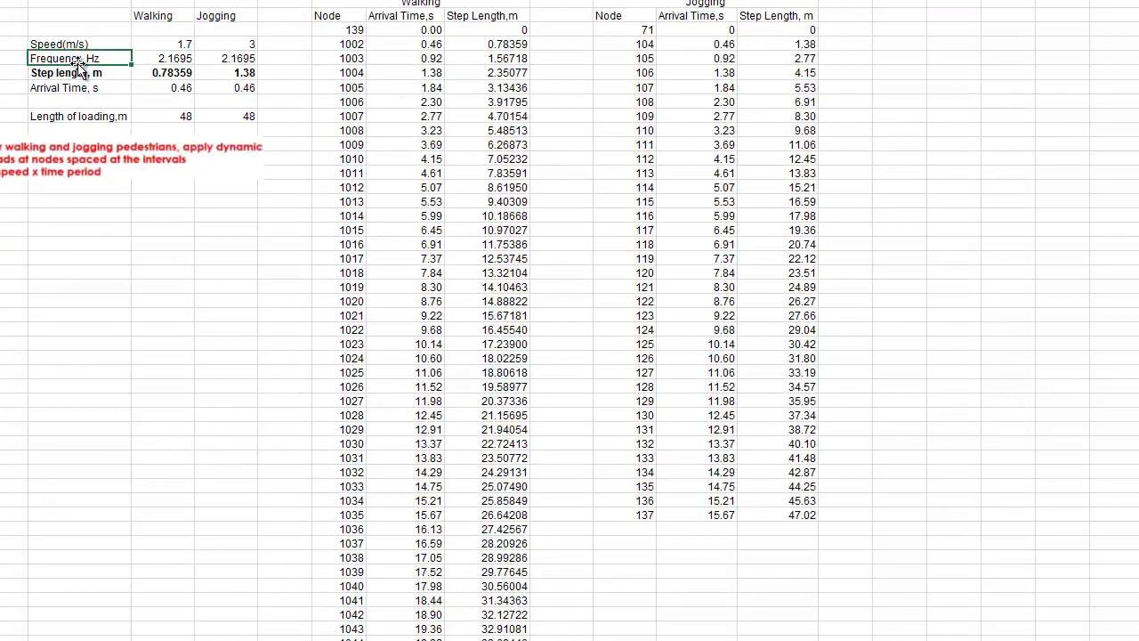
click(169, 60)
click(229, 58)
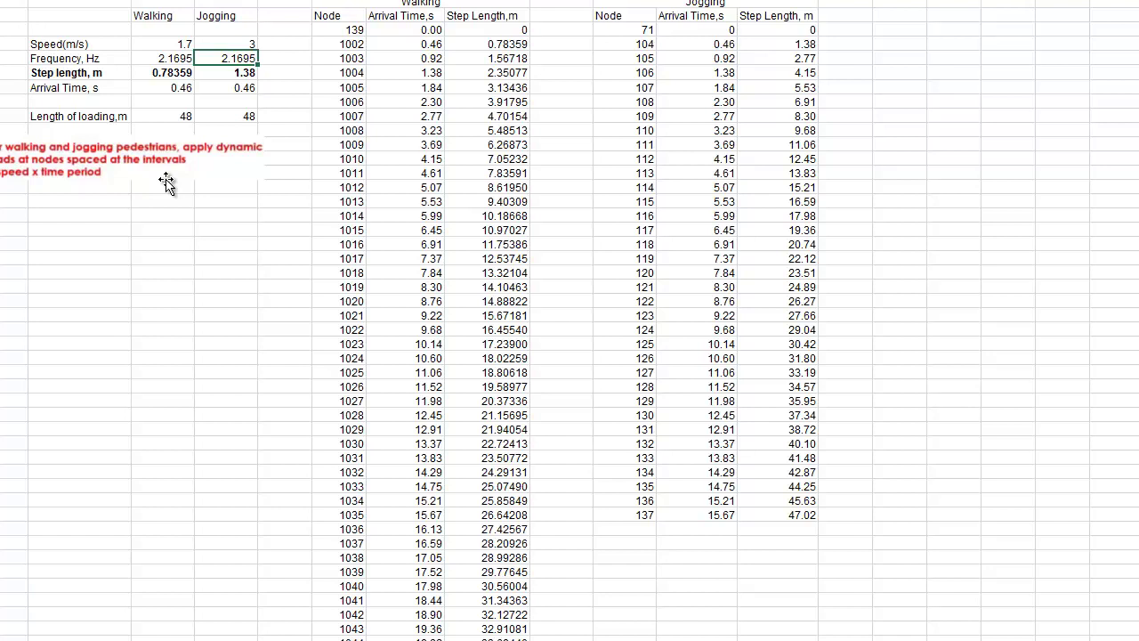
click(171, 74)
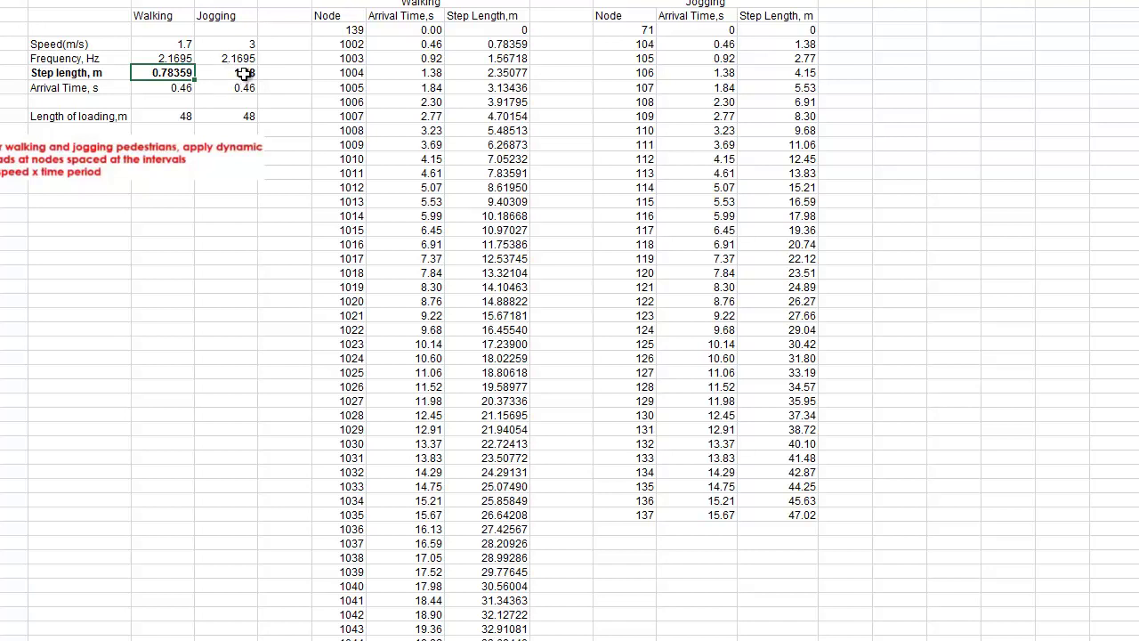
click(165, 93)
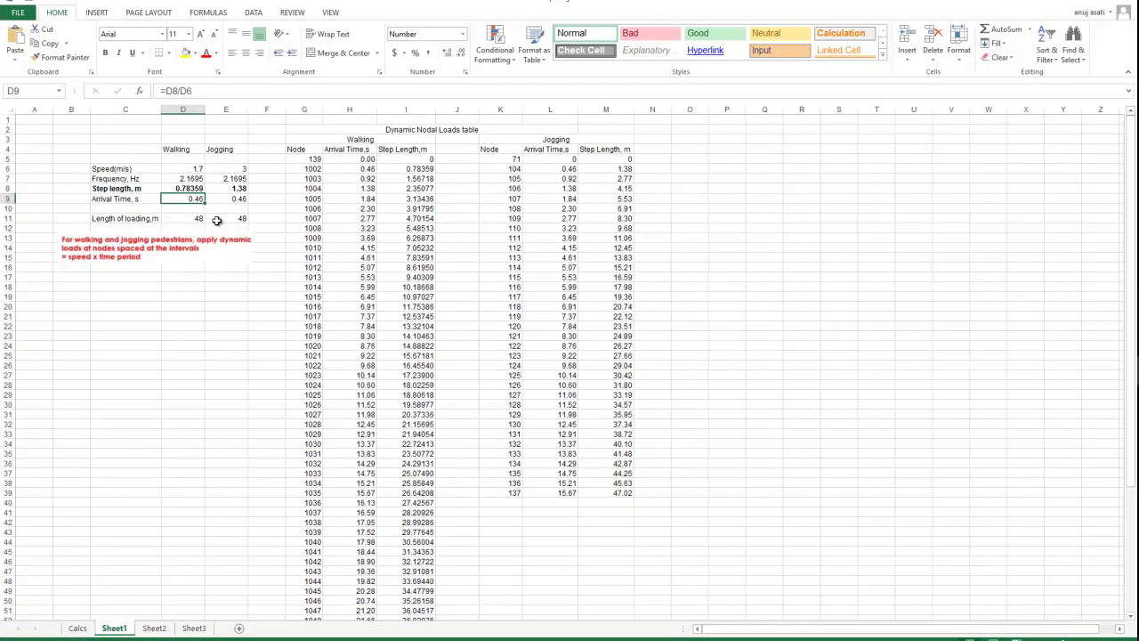
Step: Examine the walking node numbers, arrival times and step lengths in the Dynamic Nodal Loads table
click(315, 161)
click(365, 159)
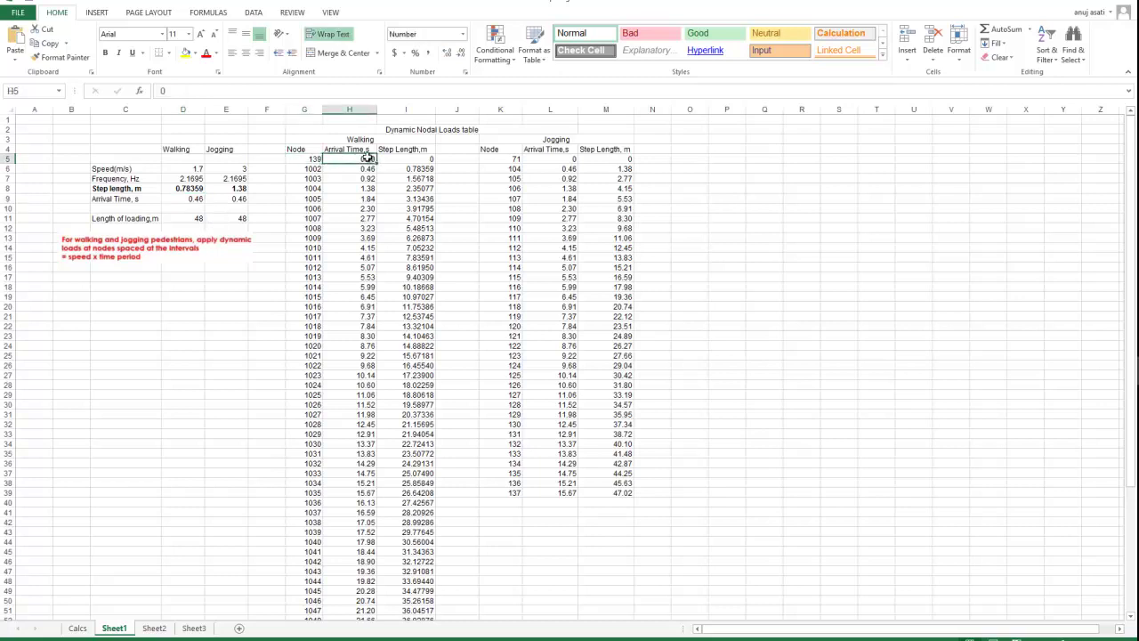
drag(306, 179, 338, 562)
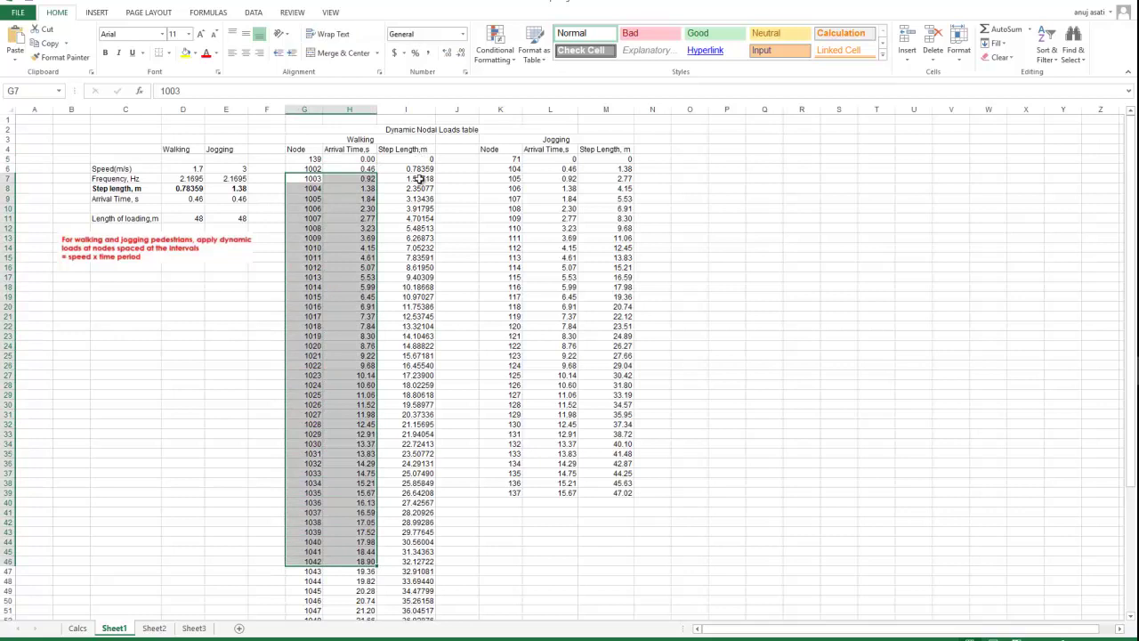
scroll(374, 507, down, 6)
scroll(416, 473, up, 6)
click(423, 268)
click(426, 169)
click(427, 158)
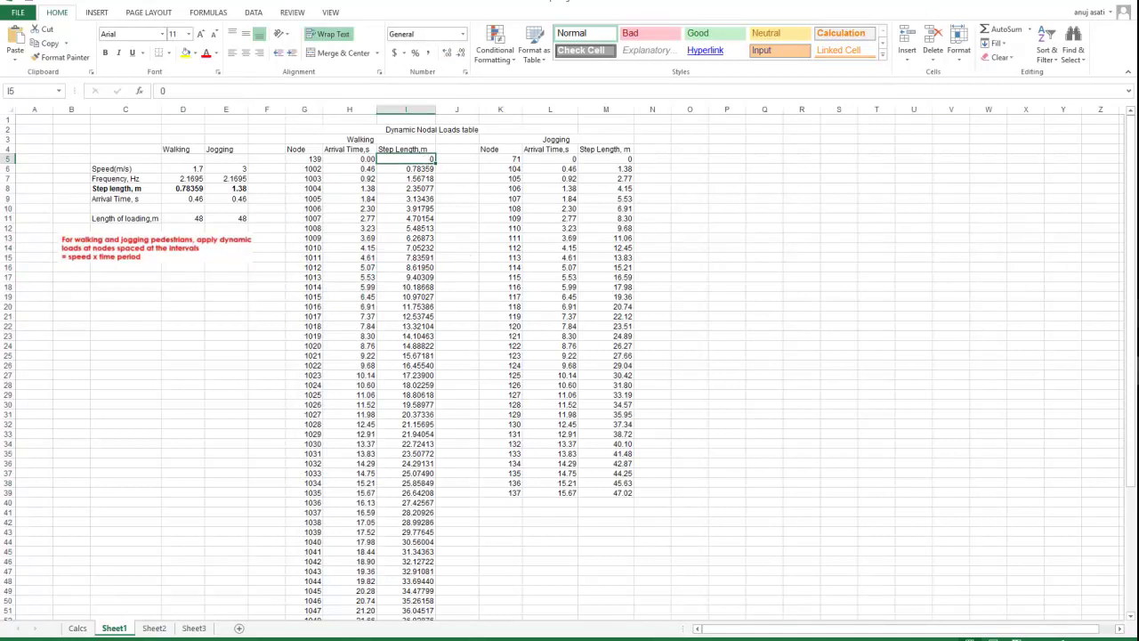
Step: Switch to midas Gen and apply the WALKING function to node 139 in the WALKING load case, Z direction, arrival time 0, scale factor -1
key(alt+Tab)
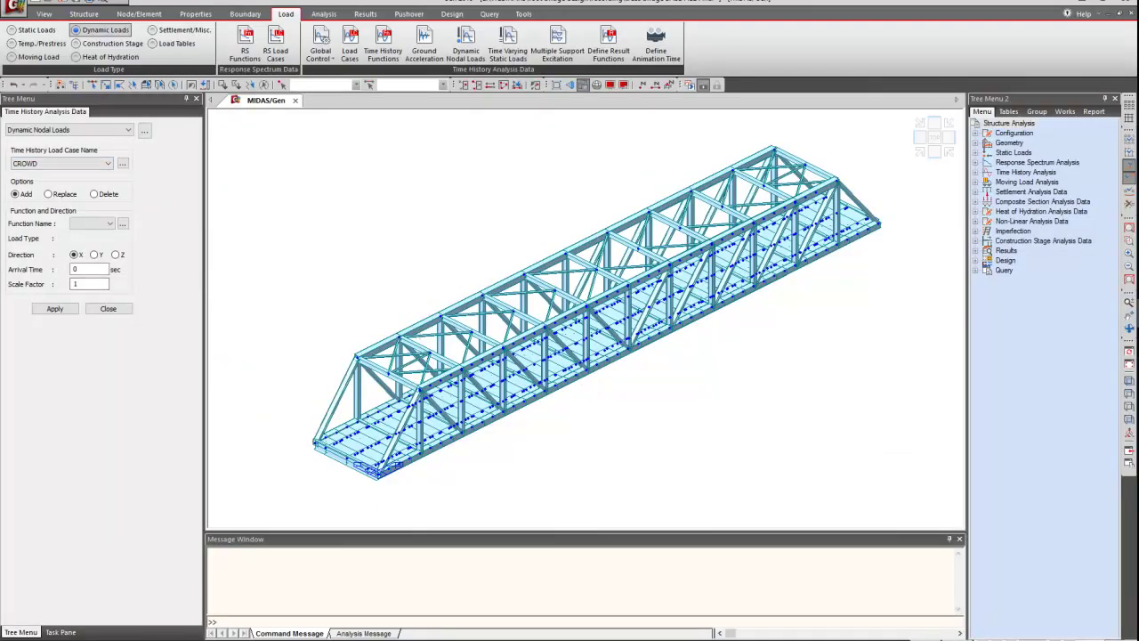
key(alt+Tab)
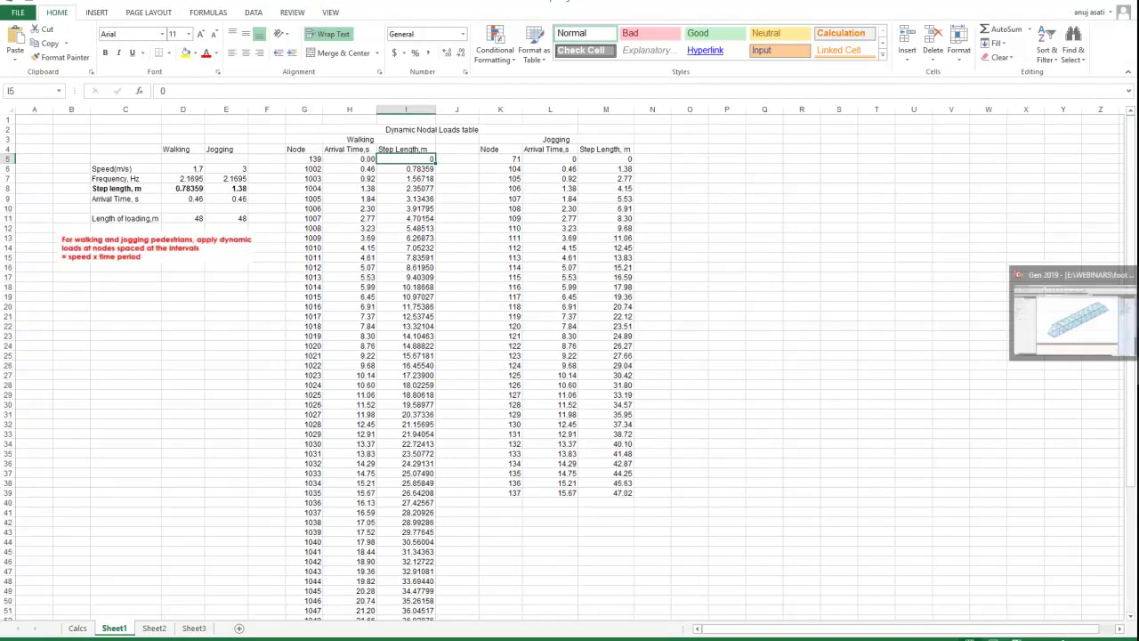
key(alt+Tab)
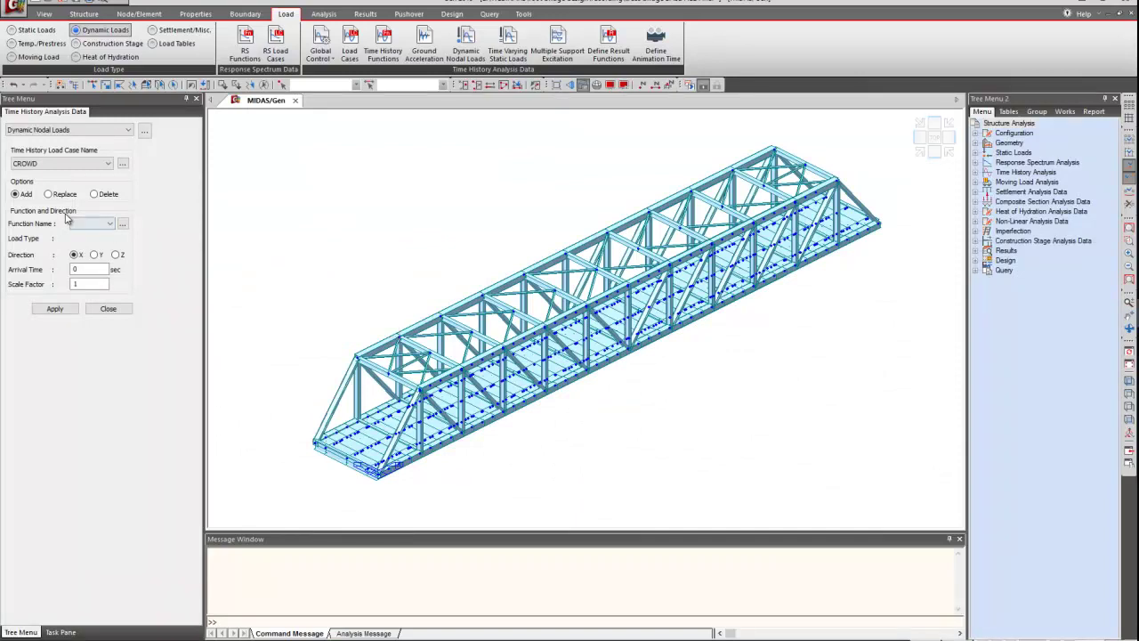
click(60, 165)
click(47, 173)
click(93, 225)
click(85, 234)
click(117, 256)
double_click(96, 285)
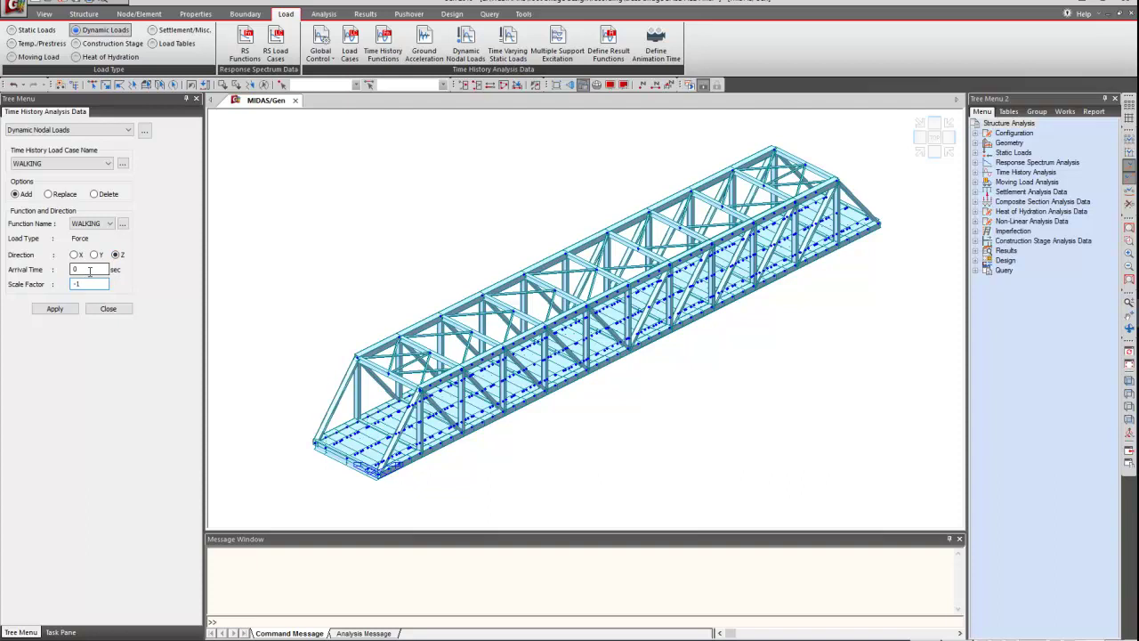
click(320, 84)
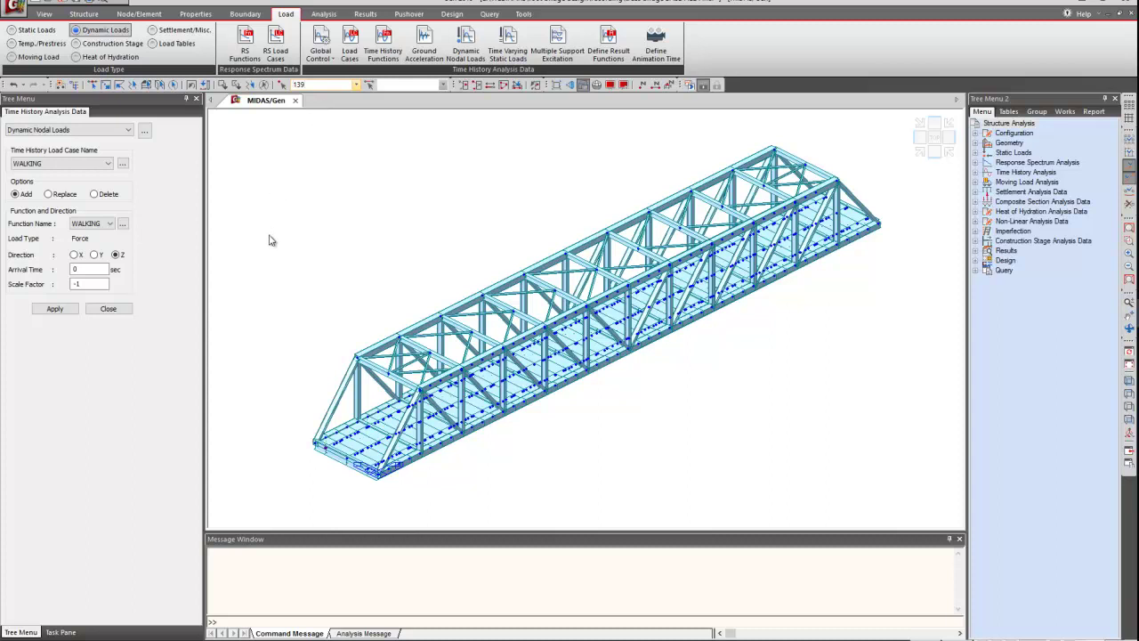
click(54, 309)
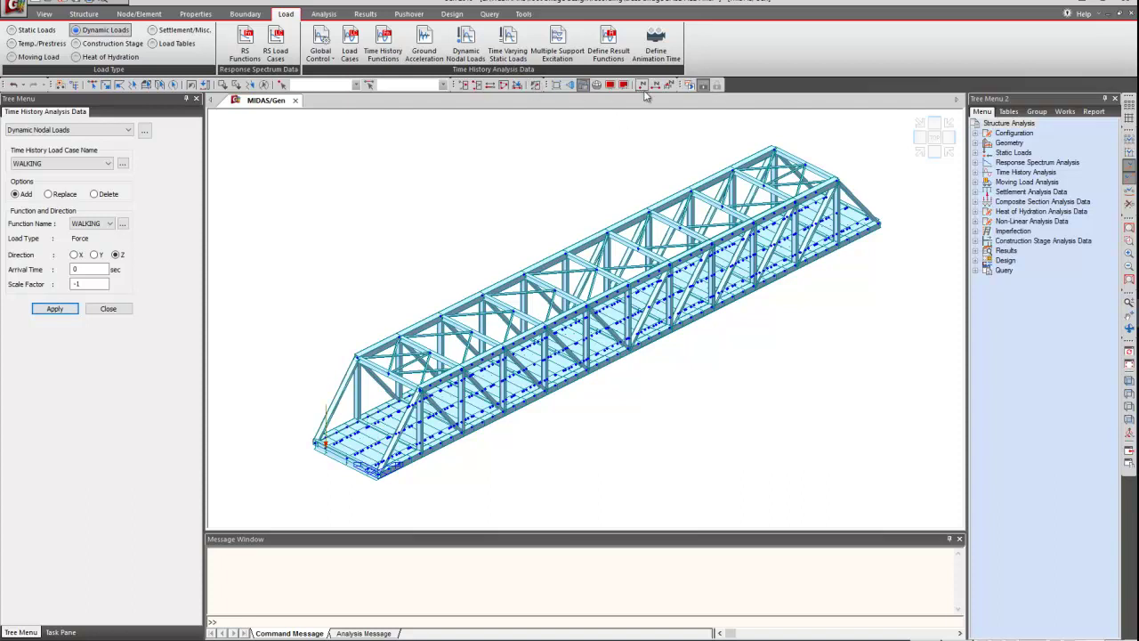
Step: Show the model as wireframe and apply the WALKING dynamic load to node 1001 with an arrival time of 0.46 sec
click(584, 87)
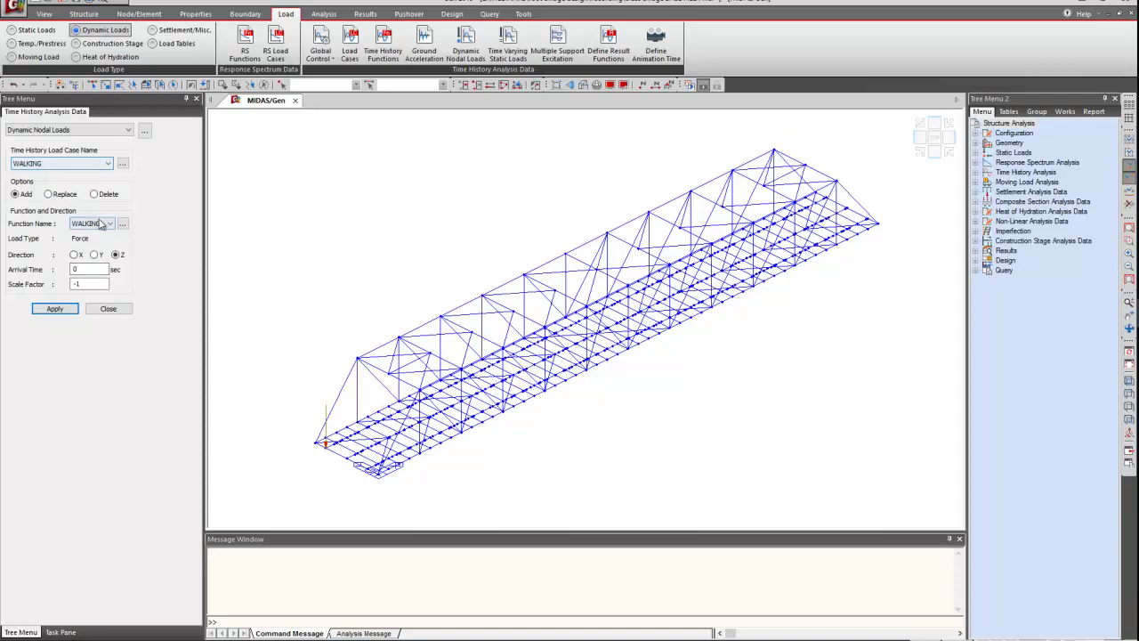
click(326, 84)
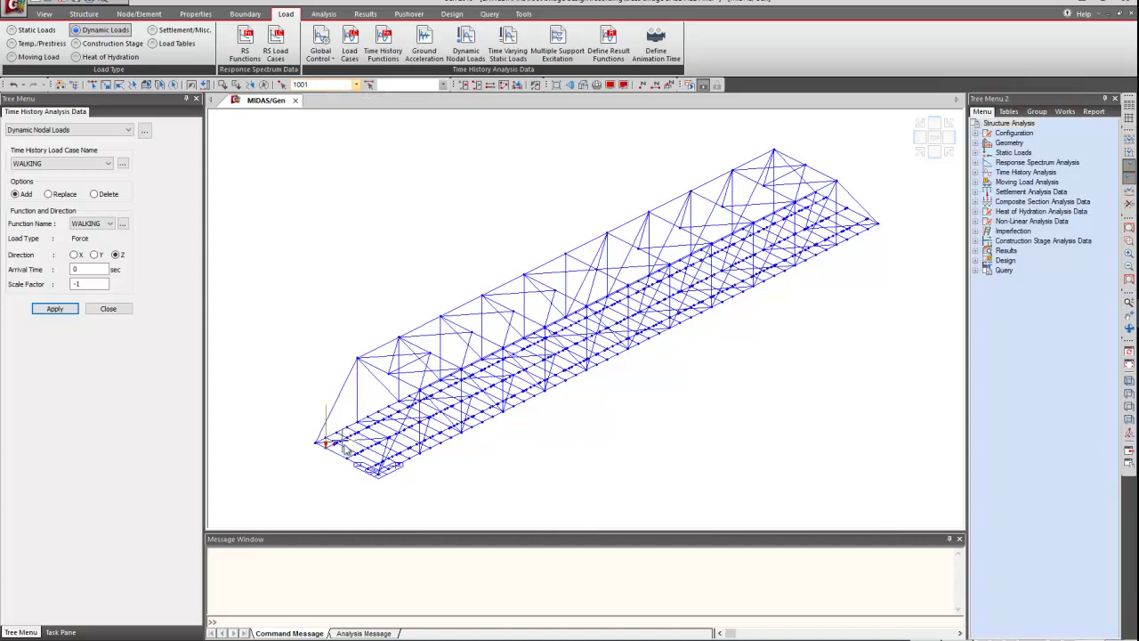
double_click(86, 268)
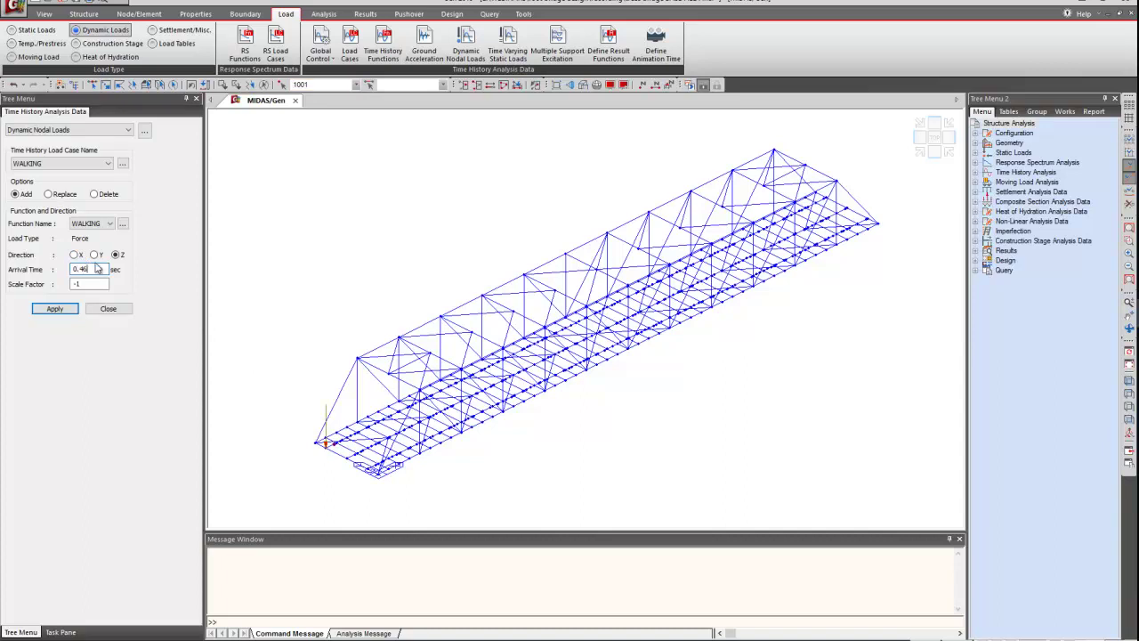
click(78, 165)
click(65, 310)
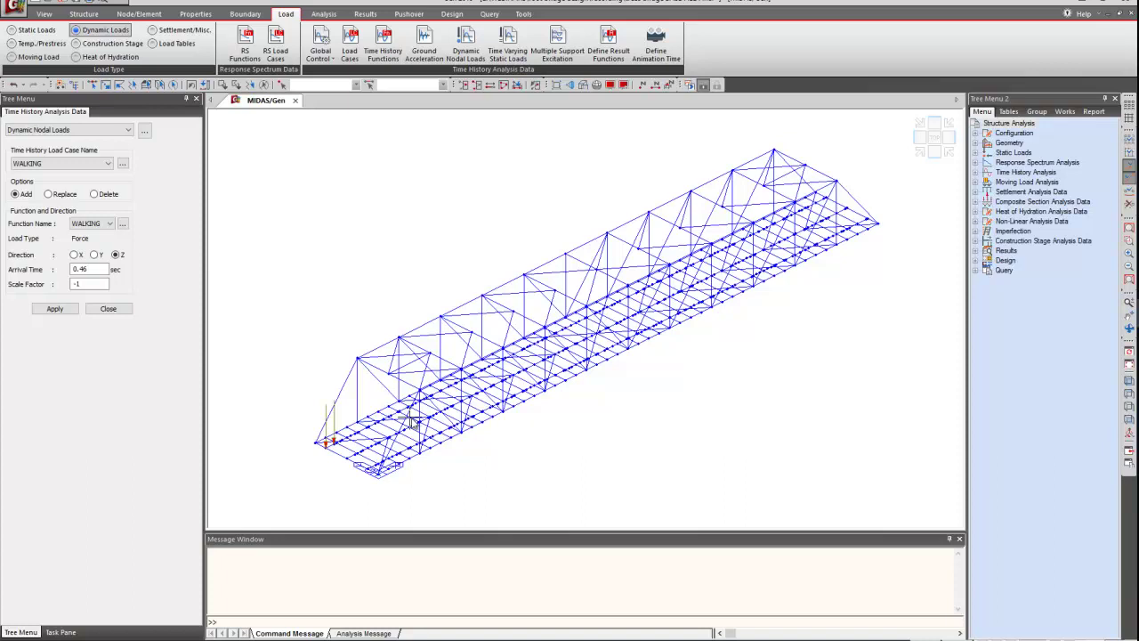
Step: Open the Dynamic Nodal Loads table, then copy the Stringer 1 walking rows for nodes 1002 to 1061 from Sheet2 in Excel
click(144, 130)
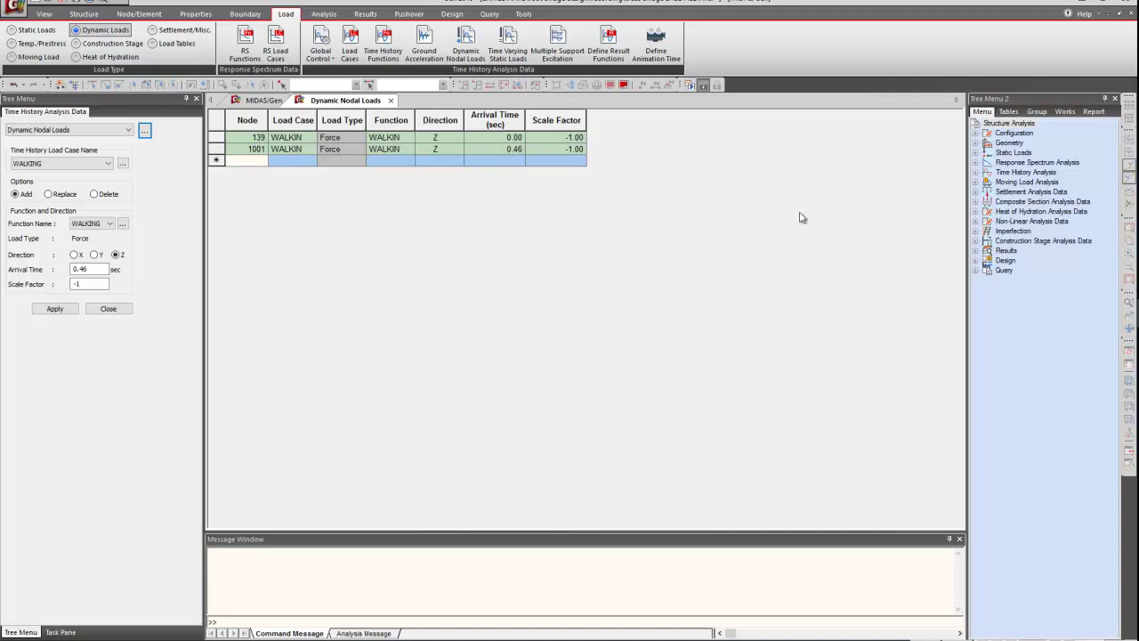
key(alt+Tab)
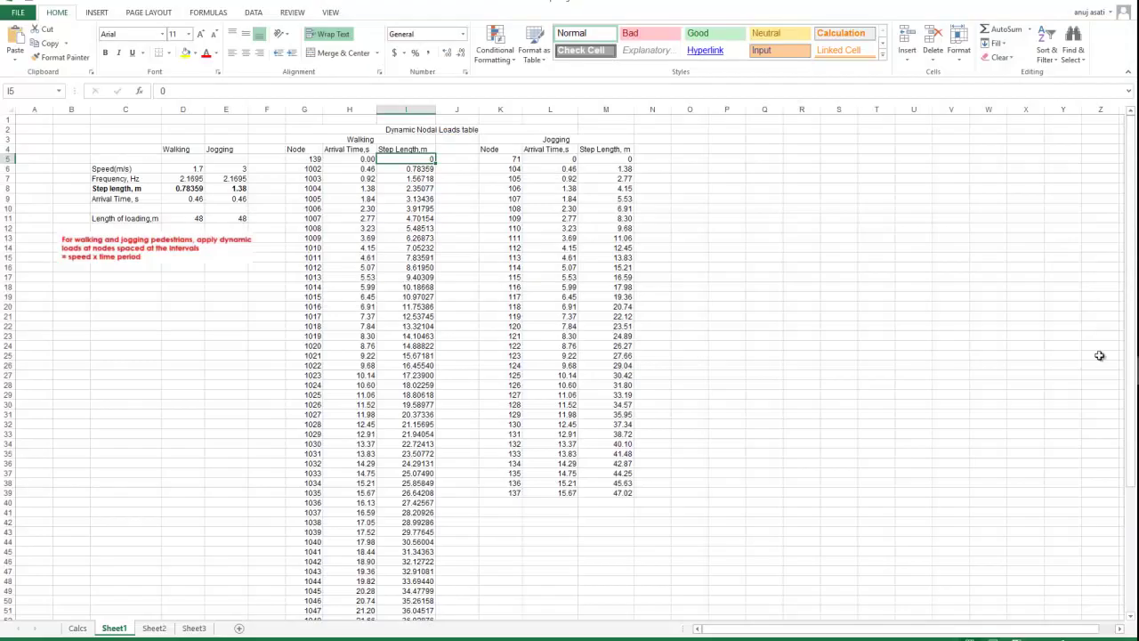
click(154, 628)
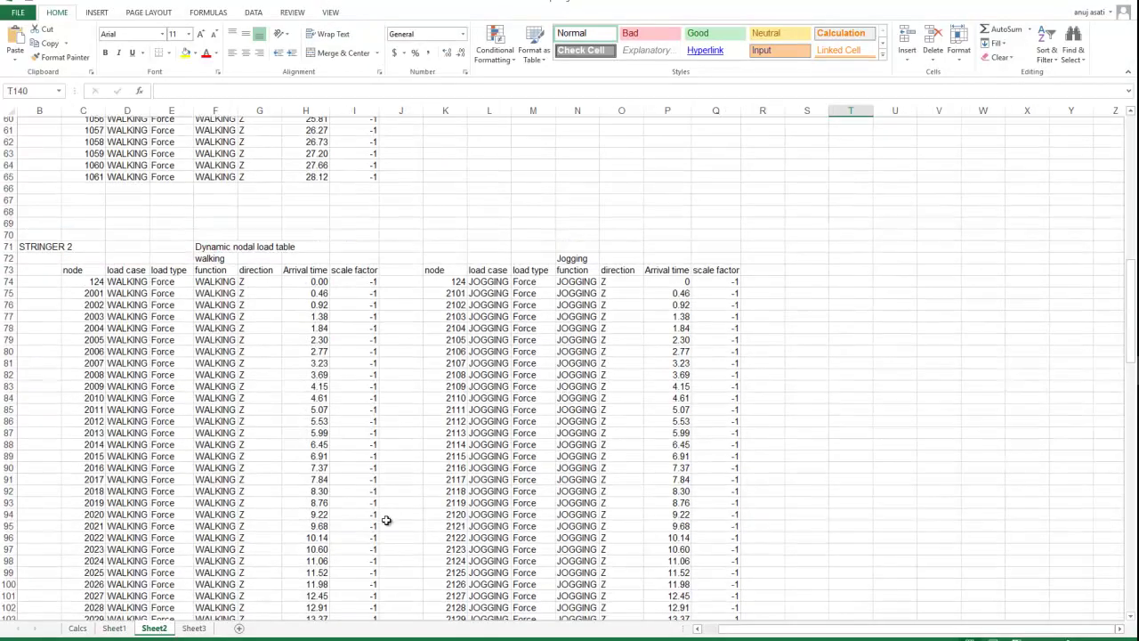
scroll(386, 518, up, 13)
scroll(386, 518, up, 7)
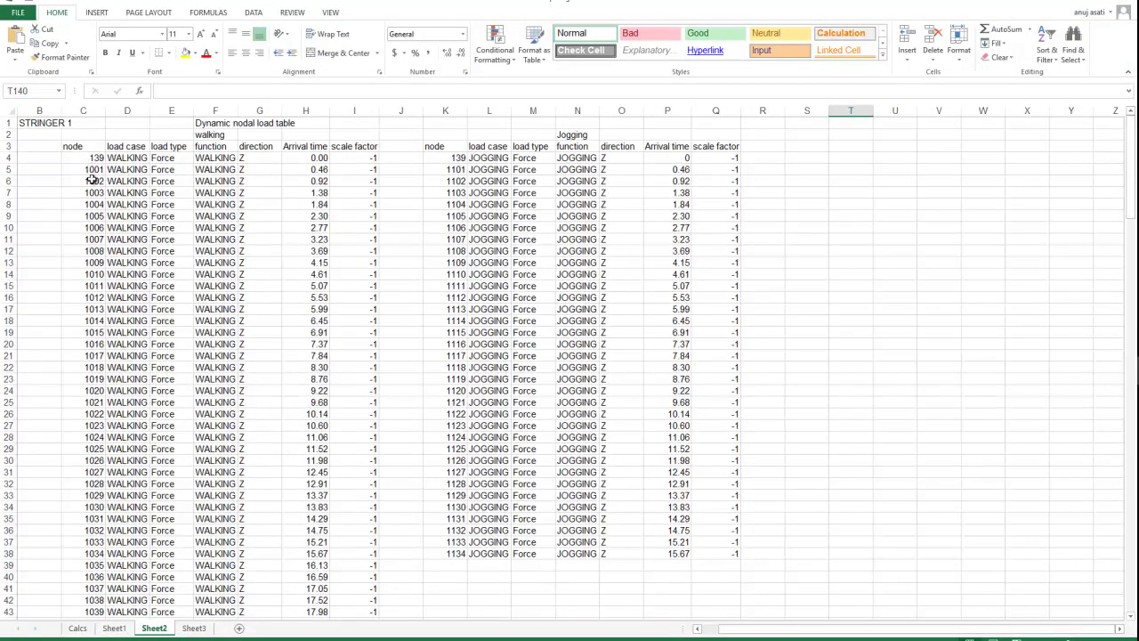
drag(86, 181, 365, 583)
key(ctrl+c)
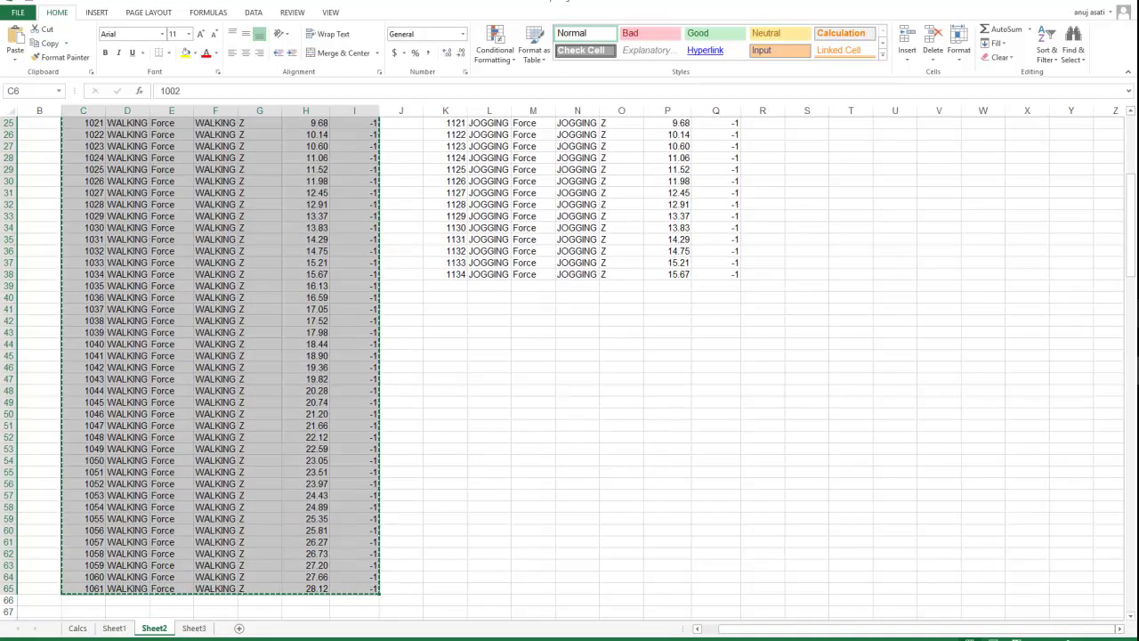
Step: Switch to midas Gen and paste the copied walking rows below node 1001 in the Dynamic Nodal Loads table
key(alt+Tab)
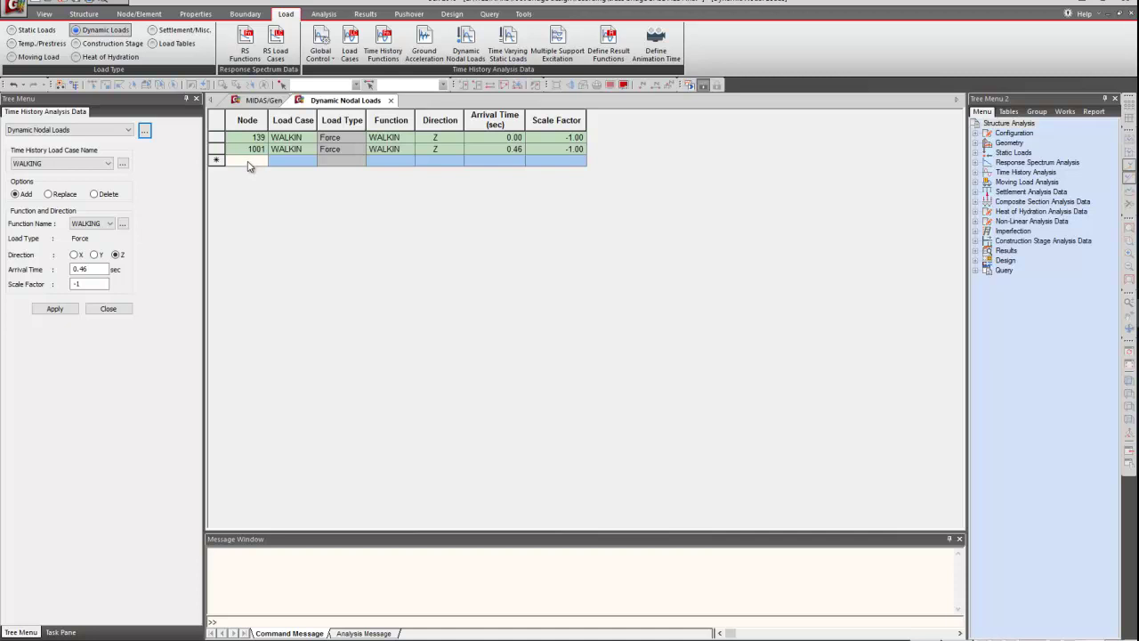
key(ctrl+v)
scroll(415, 287, down, 10)
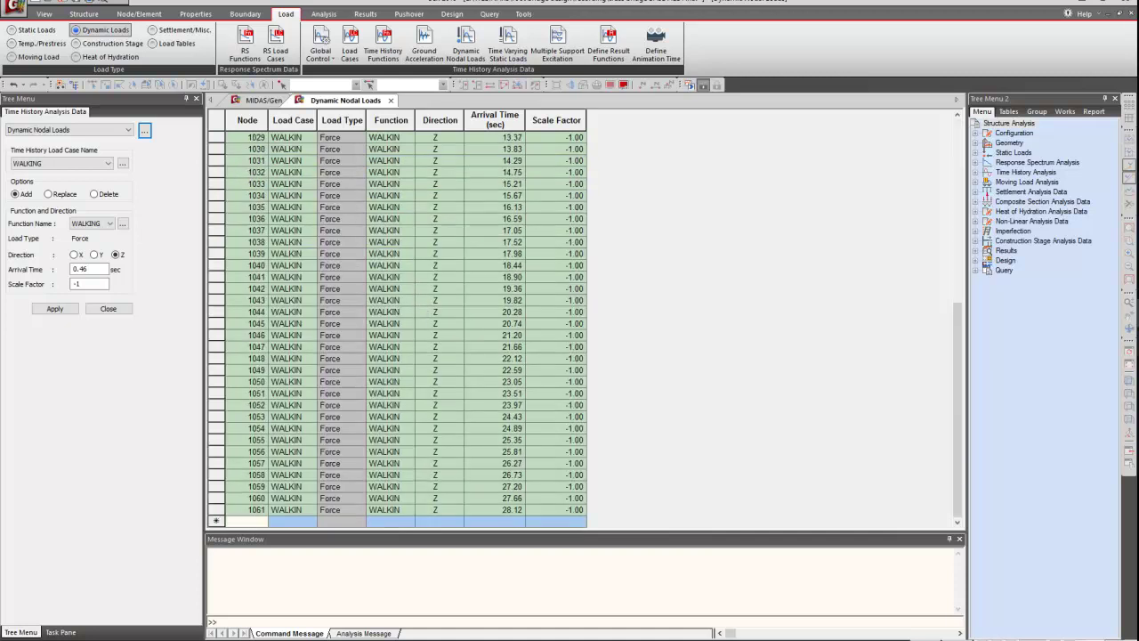
Step: Copy the Stringer 1 jogging rows for nodes 139 and 1101 to 1134 from Excel and paste them at the end of midas Gen's Dynamic Nodal Loads table
key(alt+Tab)
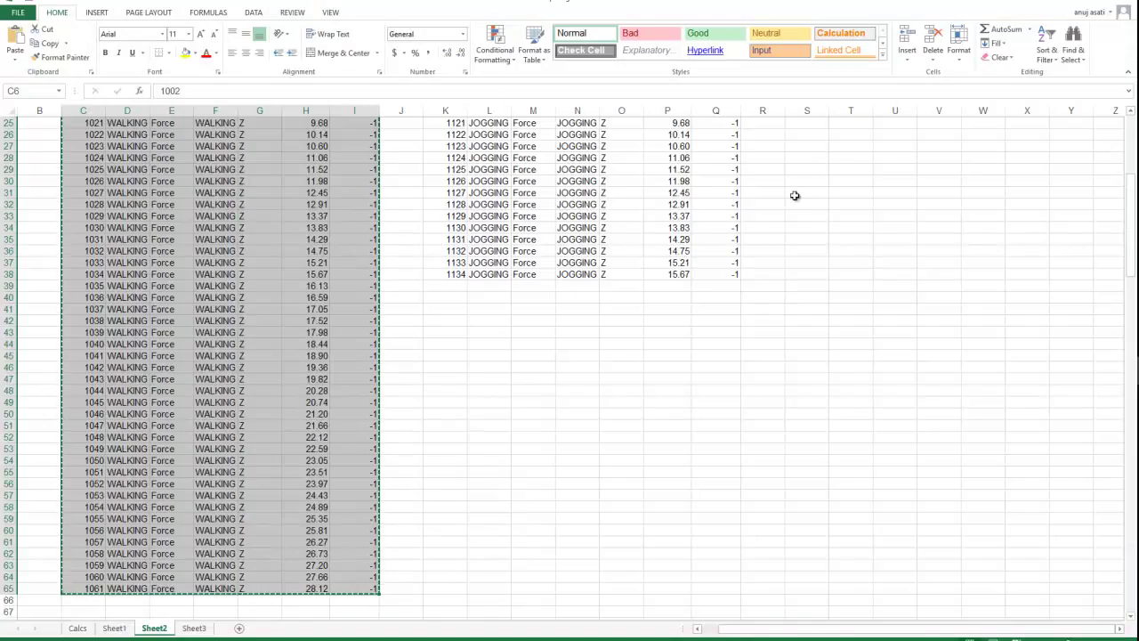
scroll(959, 234, up, 8)
drag(445, 158, 732, 554)
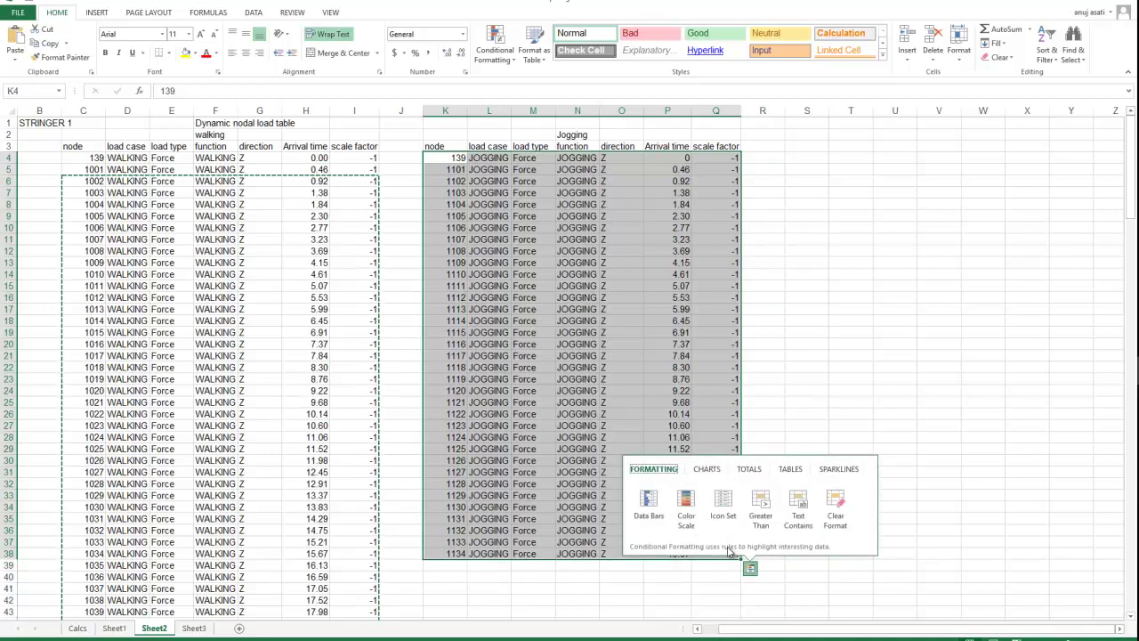
click(948, 390)
drag(460, 158, 735, 554)
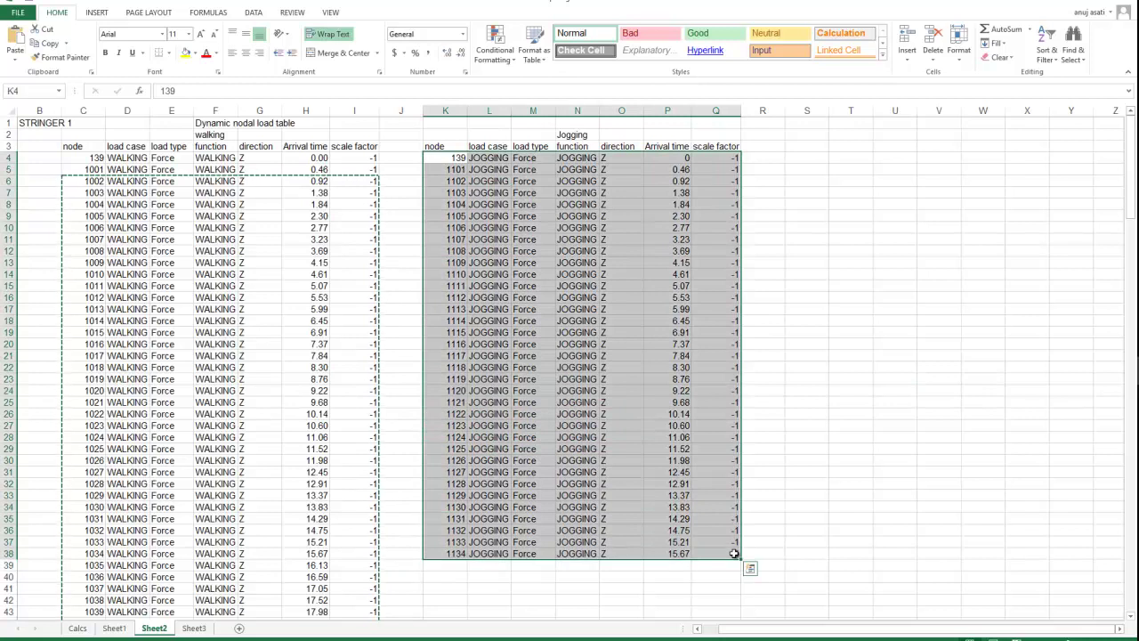
key(ctrl+c)
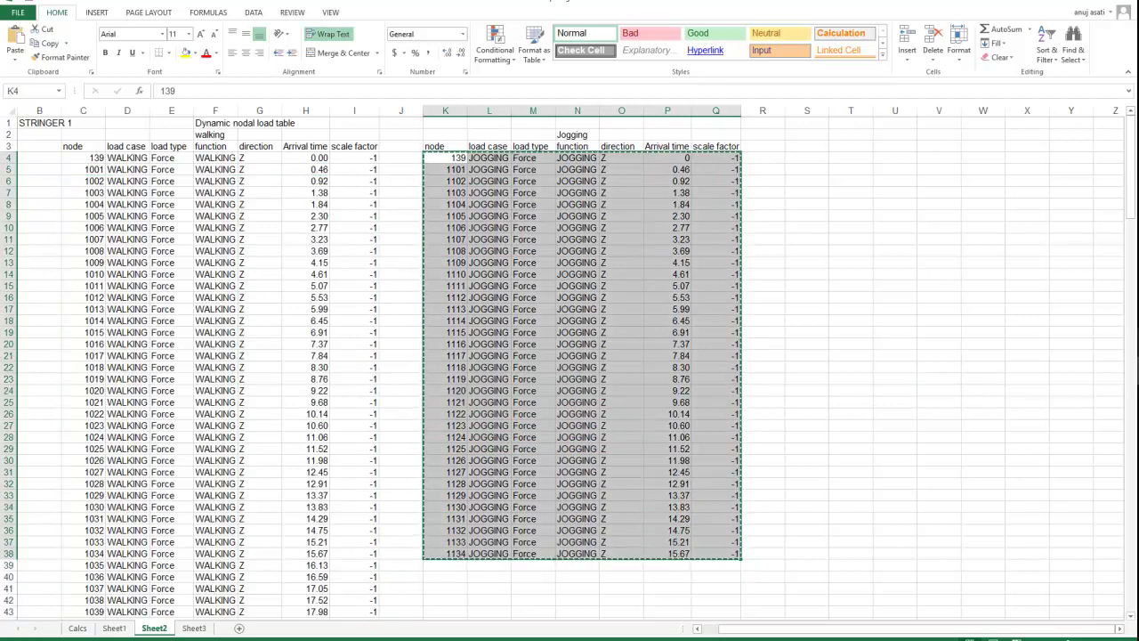
key(alt+Tab)
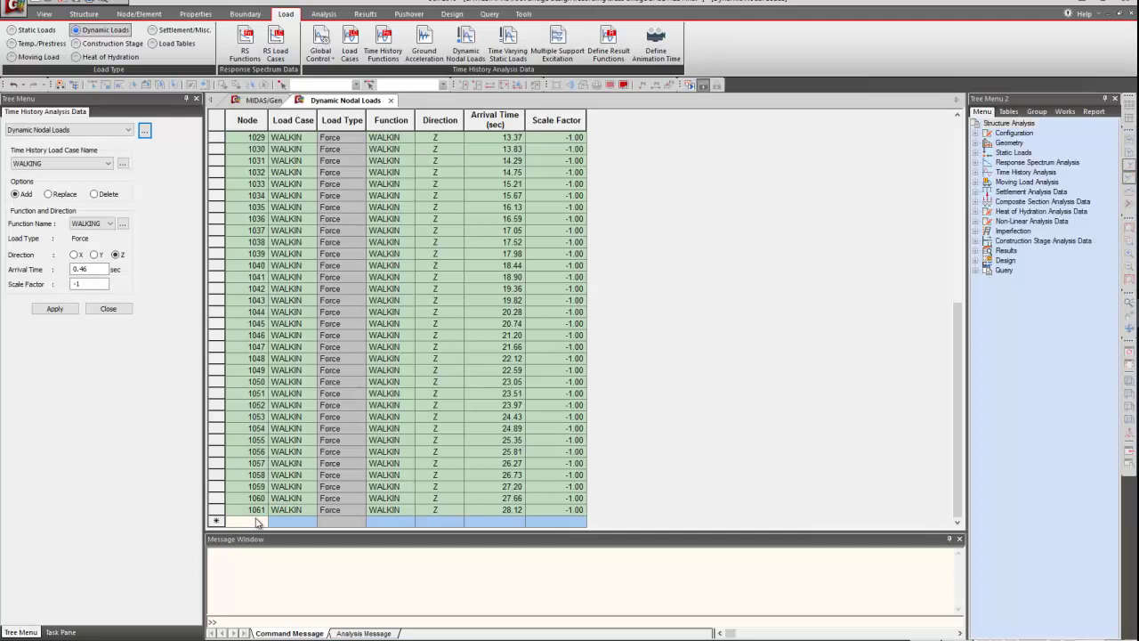
key(ctrl+v)
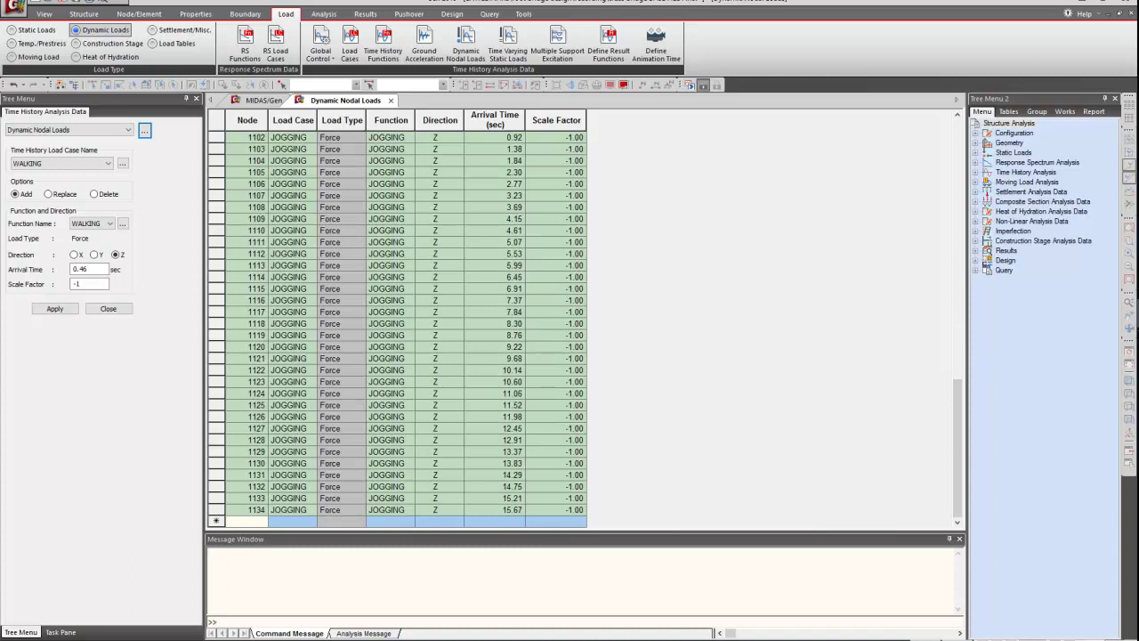
Step: Copy the Stringer 2 walking rows for nodes 124 and 2001 to 2061 from Excel and append them to midas Gen's Dynamic Nodal Loads table
mouse_move(1134, 394)
click(1061, 374)
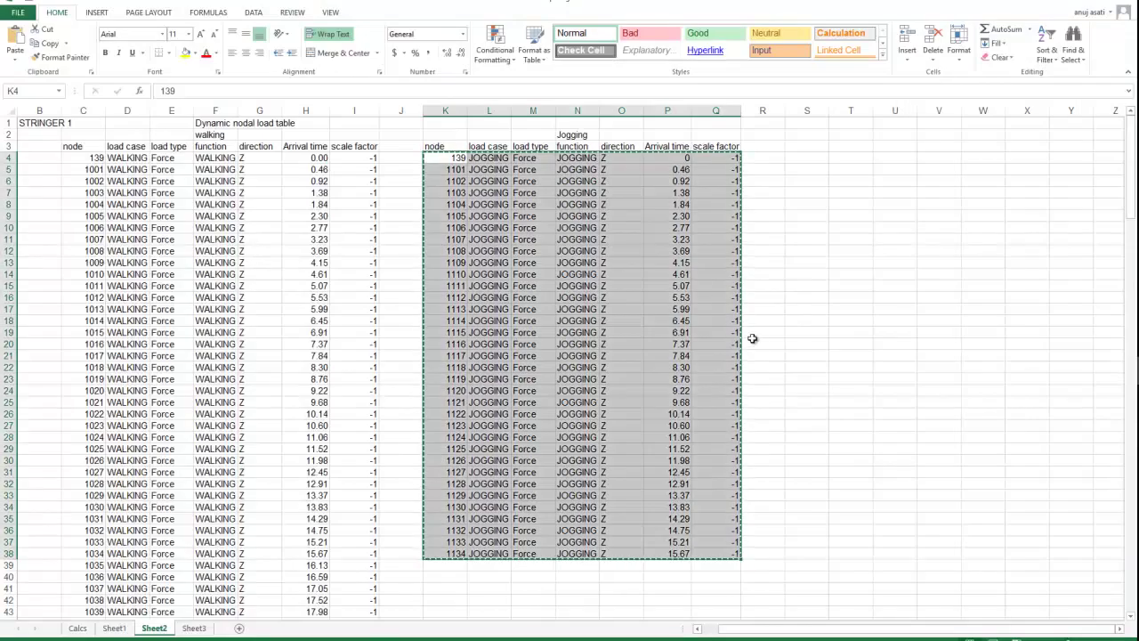
scroll(784, 314, down, 17)
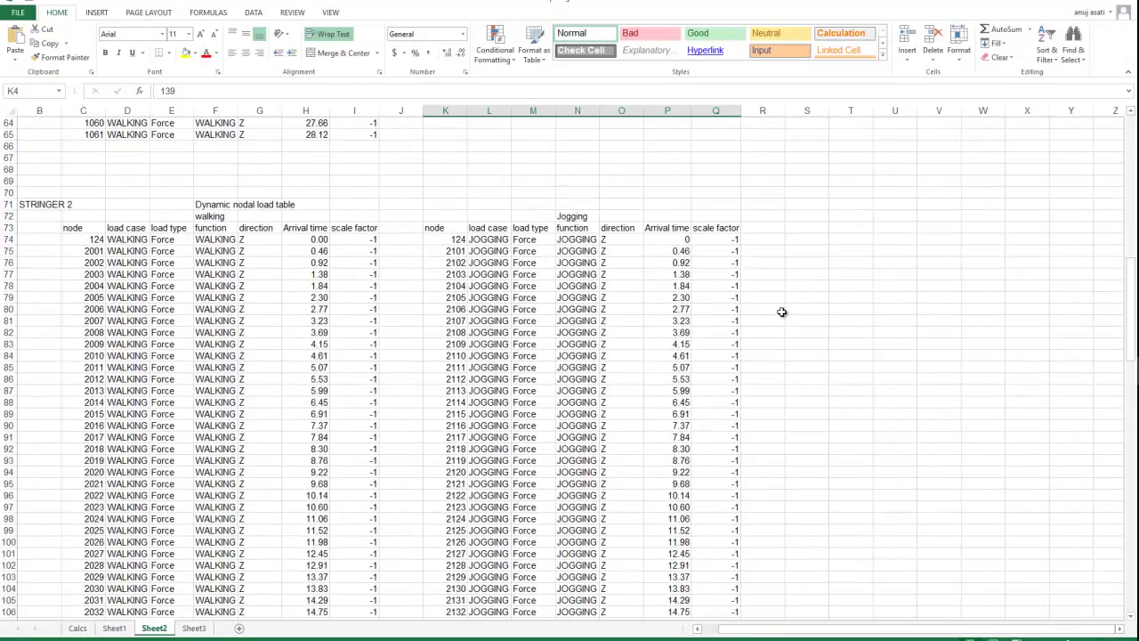
drag(93, 239, 344, 595)
key(ctrl+c)
key(alt+Tab)
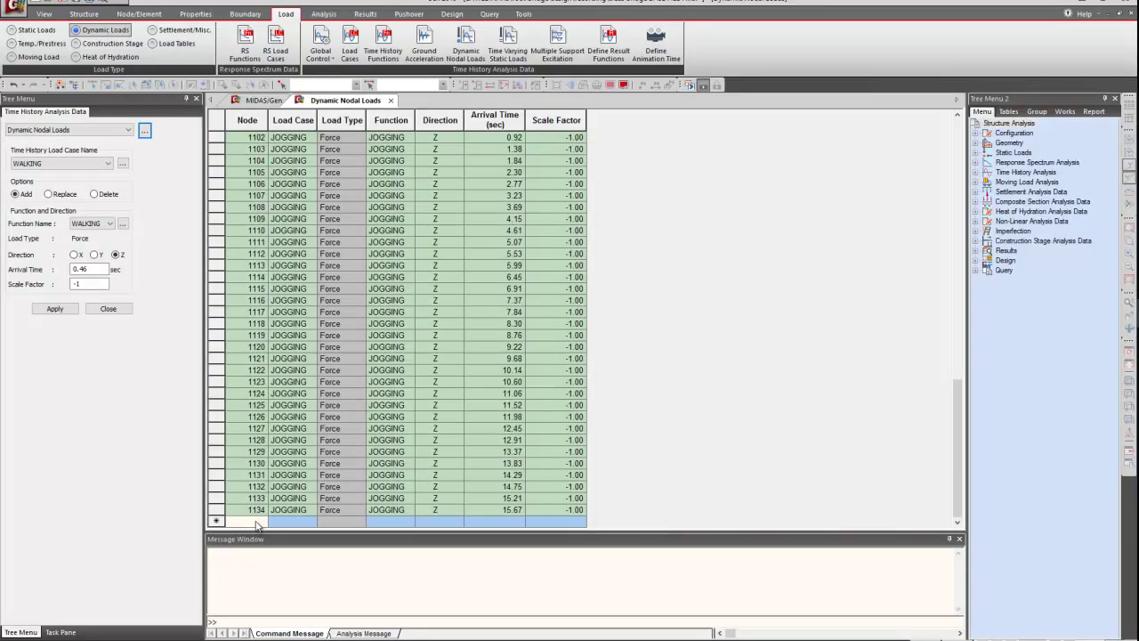
key(ctrl+v)
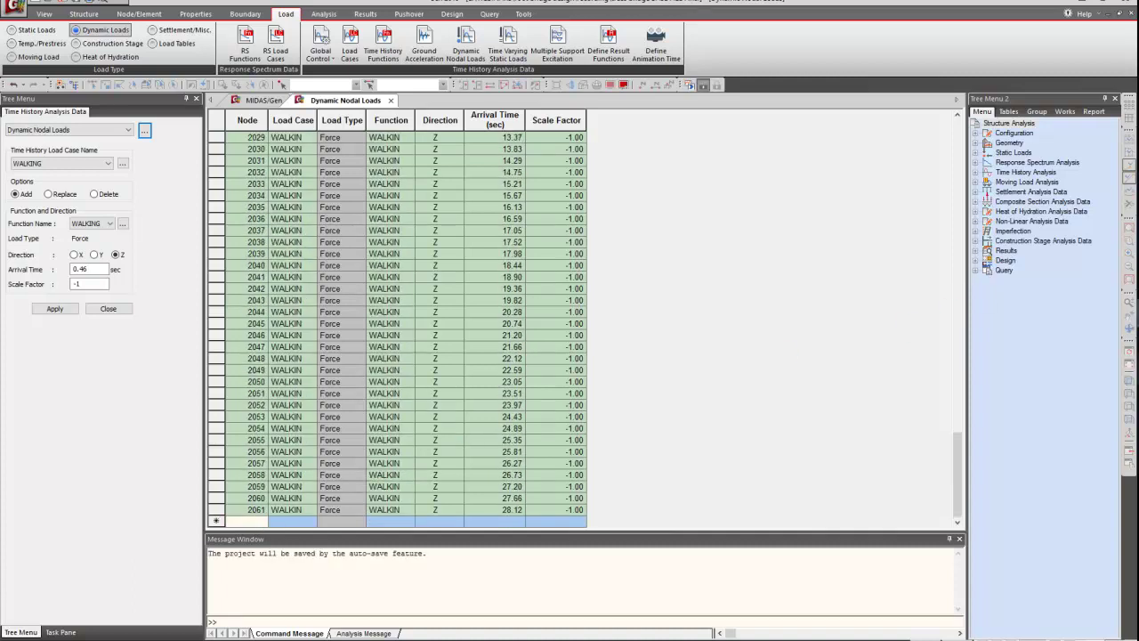
Step: Copy the Stringer 2 jogging rows for nodes 124 and 2101 to 2134 from Excel and append them to midas Gen's Dynamic Nodal Loads table
key(alt+Tab)
scroll(660, 295, up, 7)
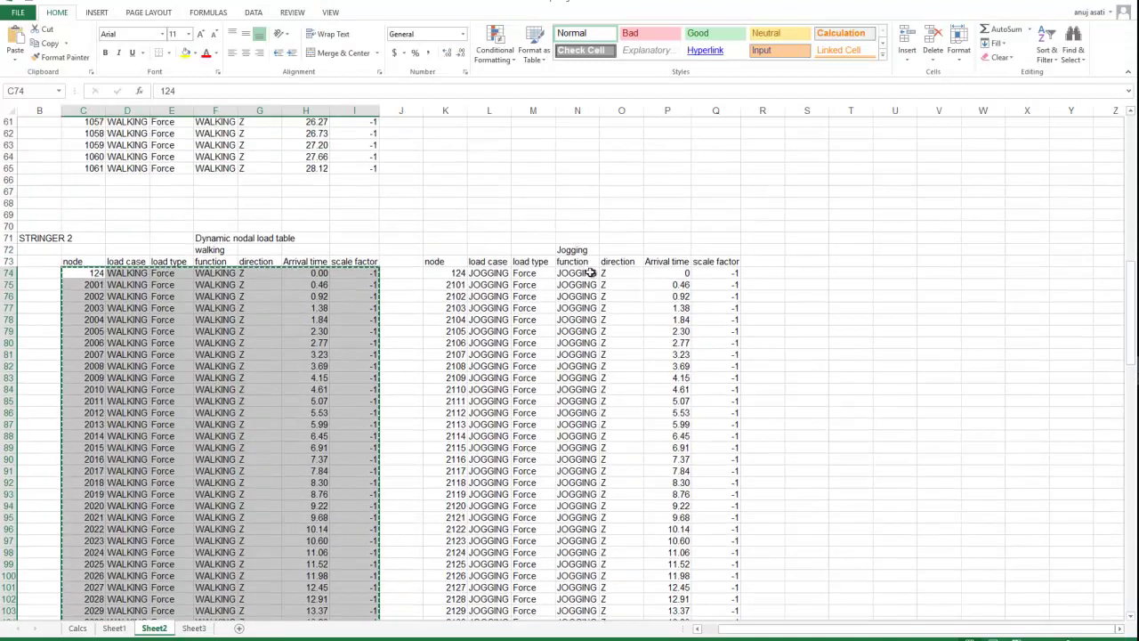
drag(455, 275, 490, 298)
drag(744, 580, 715, 600)
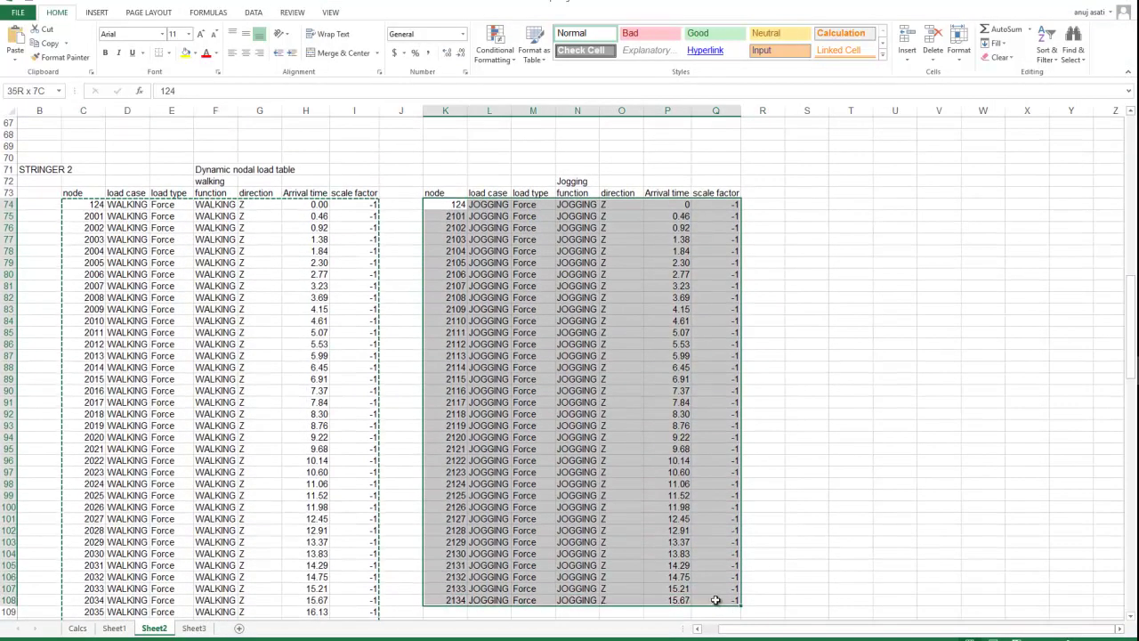
key(ctrl+c)
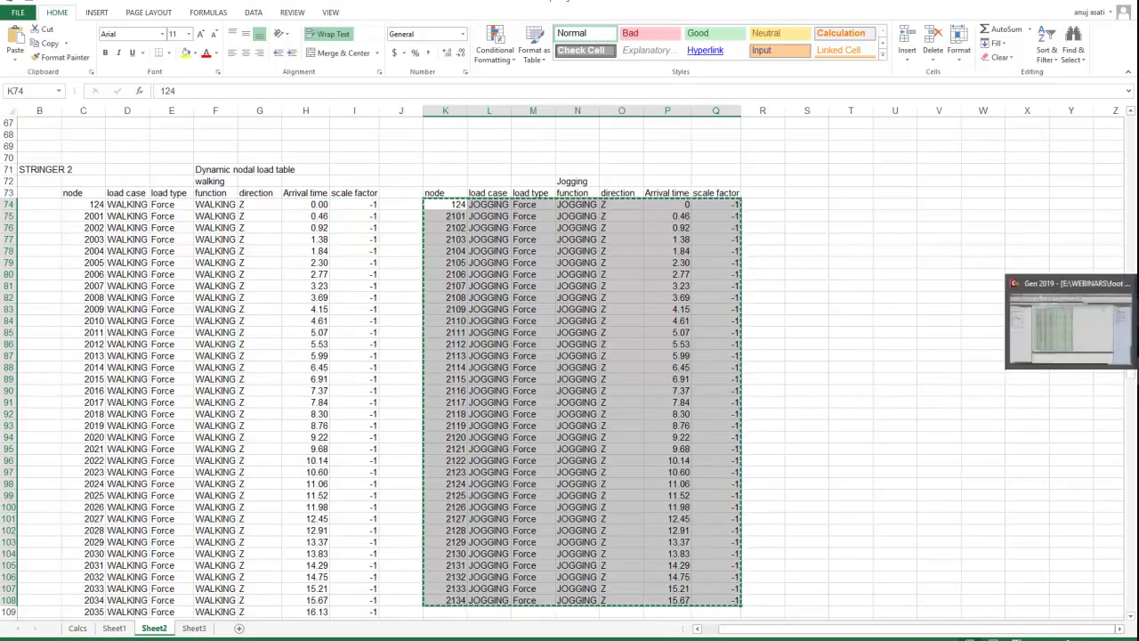
key(alt+Tab)
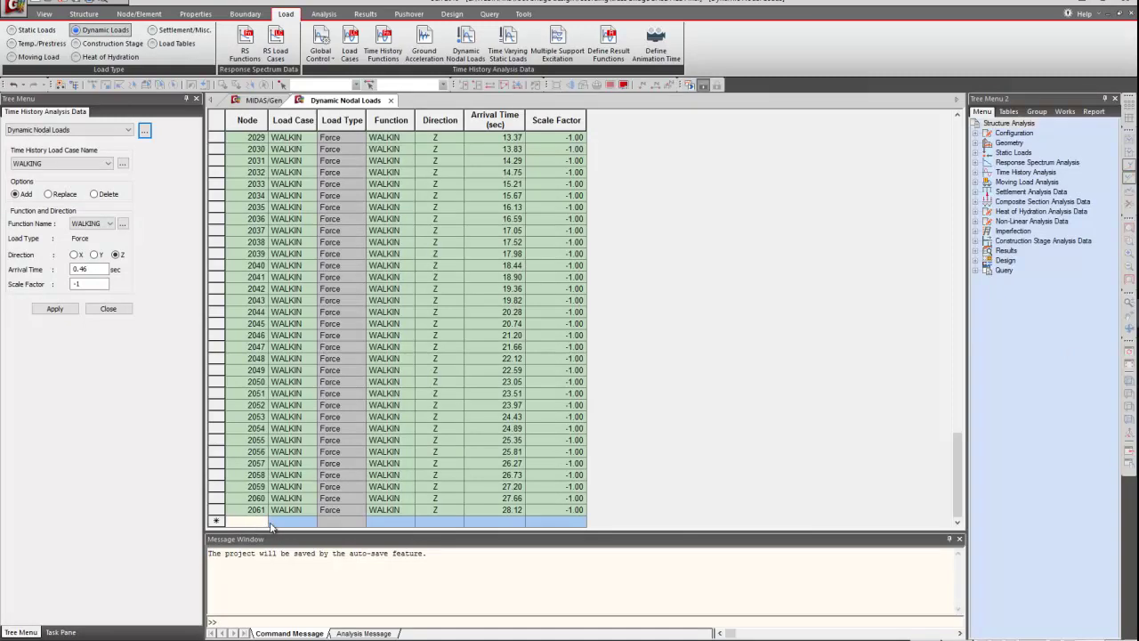
click(272, 523)
key(ctrl+v)
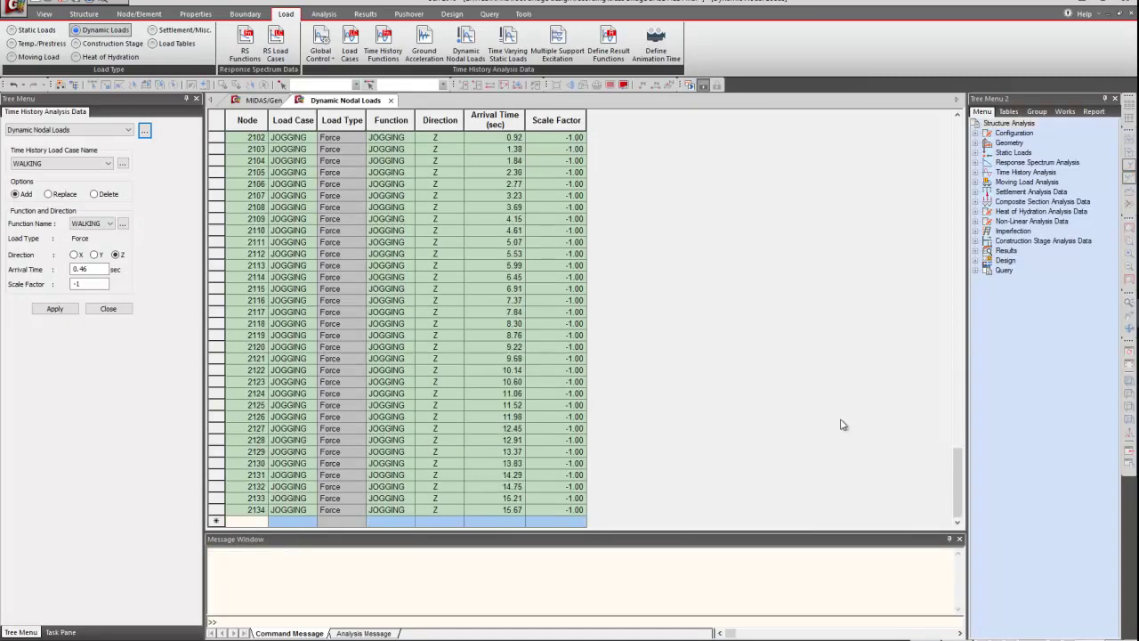
Step: Copy the Stringer 3 walking rows for nodes 126 and 3001 to 3061 from Excel and append them to midas Gen's Dynamic Nodal Loads table
mouse_move(1136, 342)
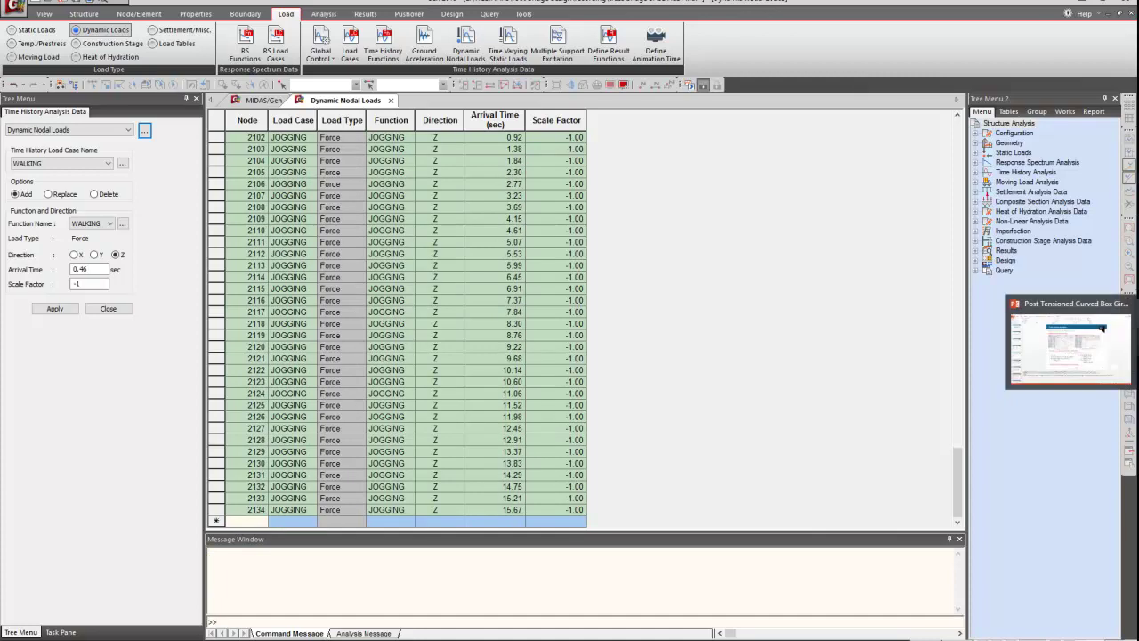
click(1136, 370)
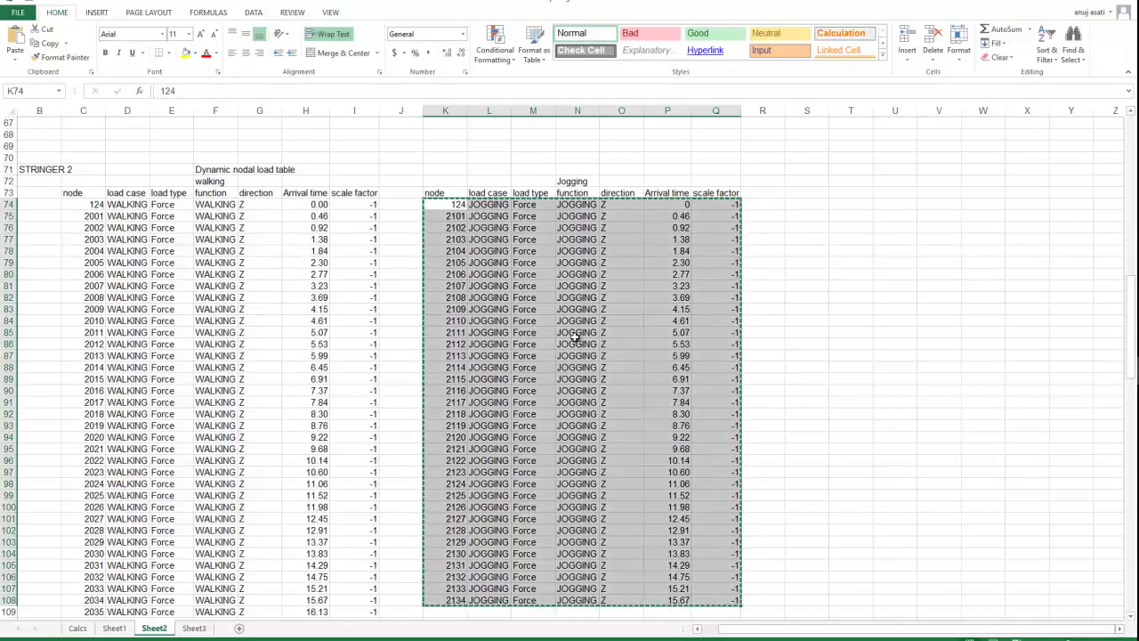
scroll(481, 338, down, 15)
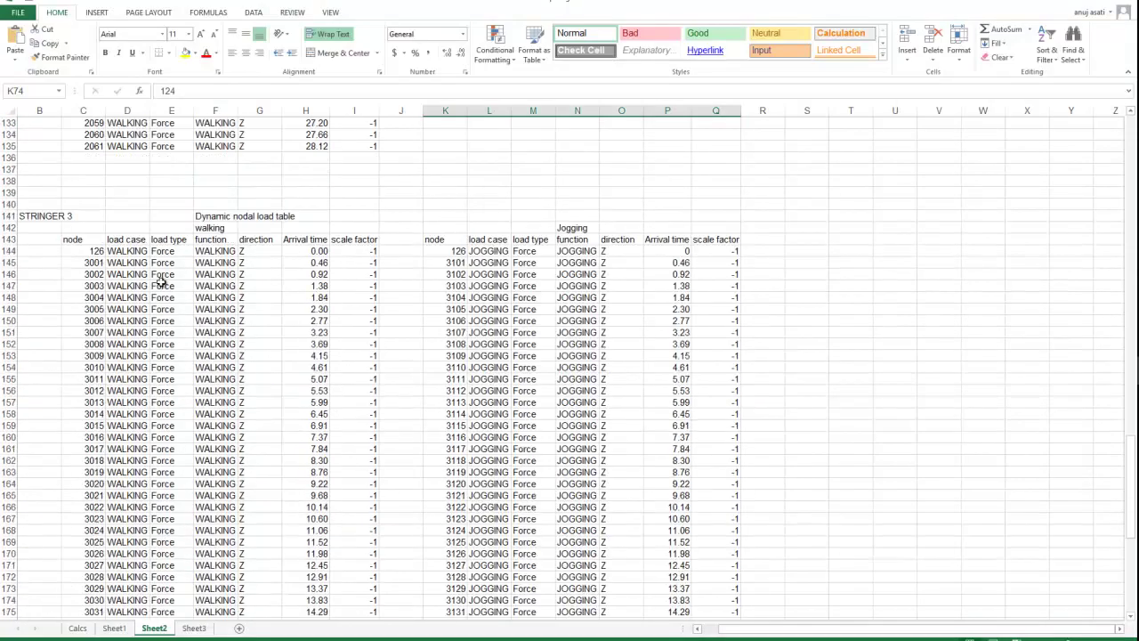
drag(99, 252, 363, 601)
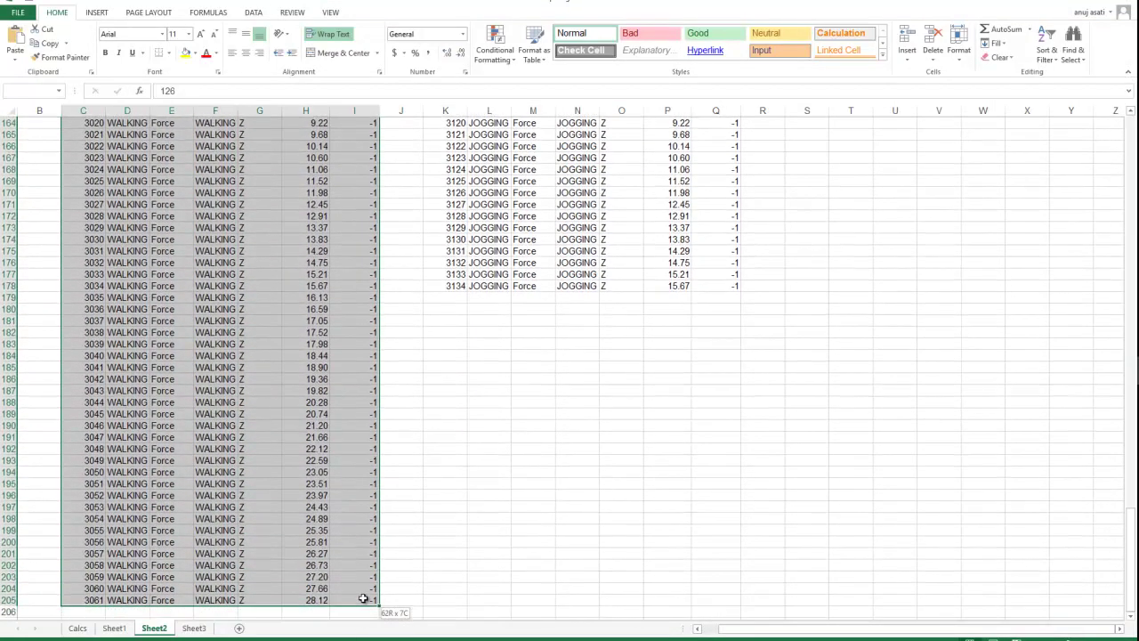
key(ctrl+c)
key(alt+Tab)
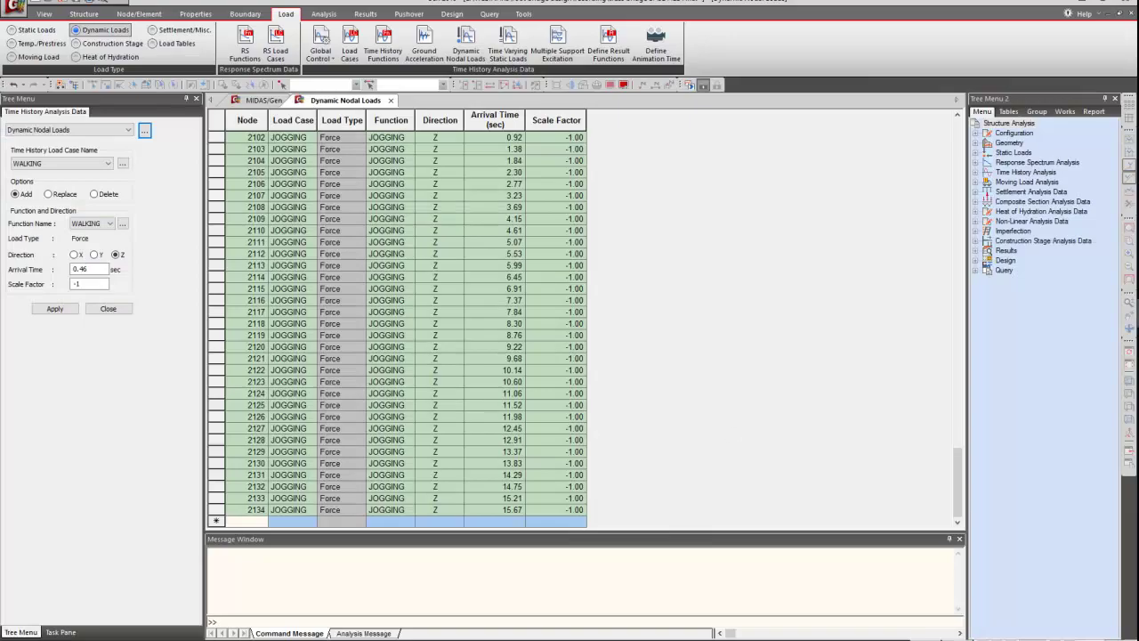
click(261, 521)
key(ctrl+v)
scroll(470, 445, down, 5)
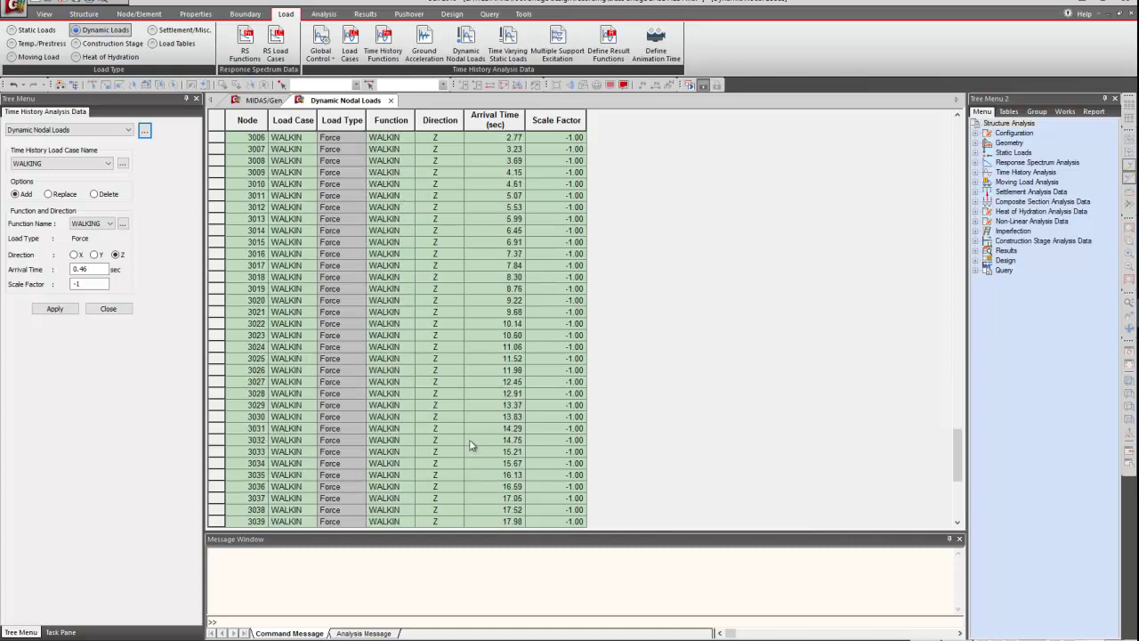
scroll(471, 445, down, 10)
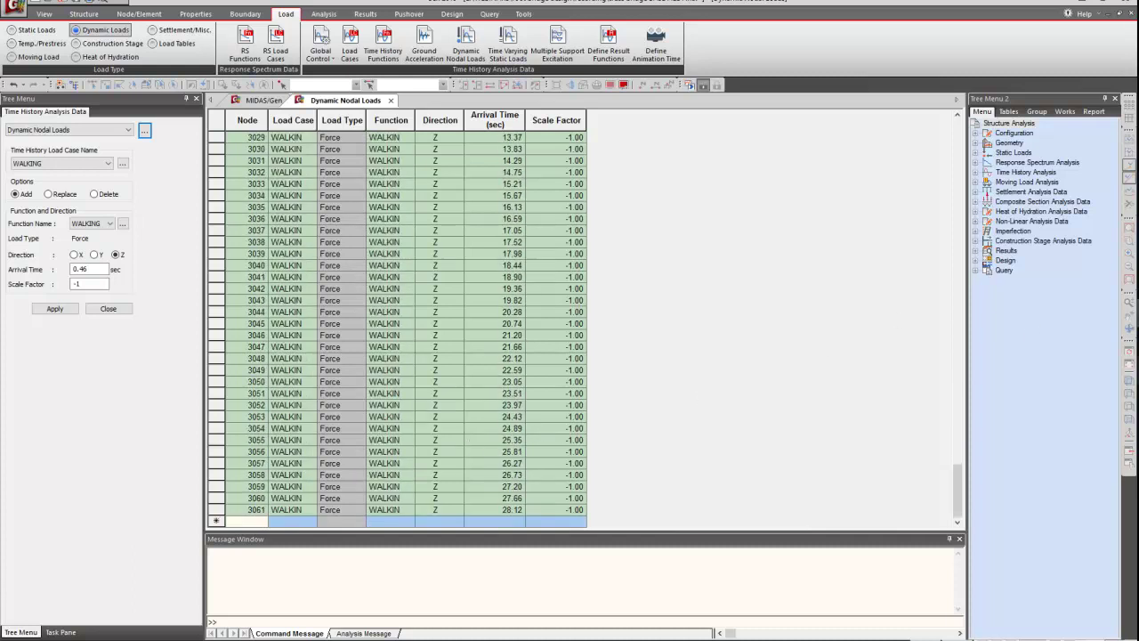
Step: Copy the Stringer 3 jogging rows for nodes 126 and 3101 to 3134 from Excel and append them to midas Gen's Dynamic Nodal Loads table
click(1073, 338)
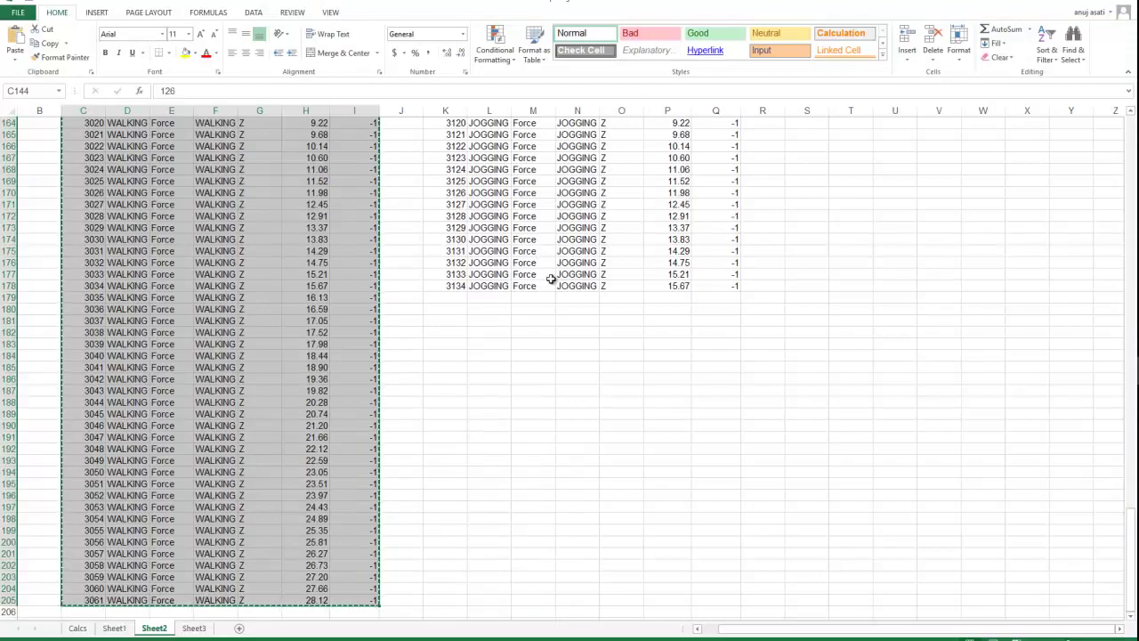
scroll(565, 278, up, 10)
scroll(534, 281, up, 1)
drag(447, 273, 720, 598)
key(ctrl+c)
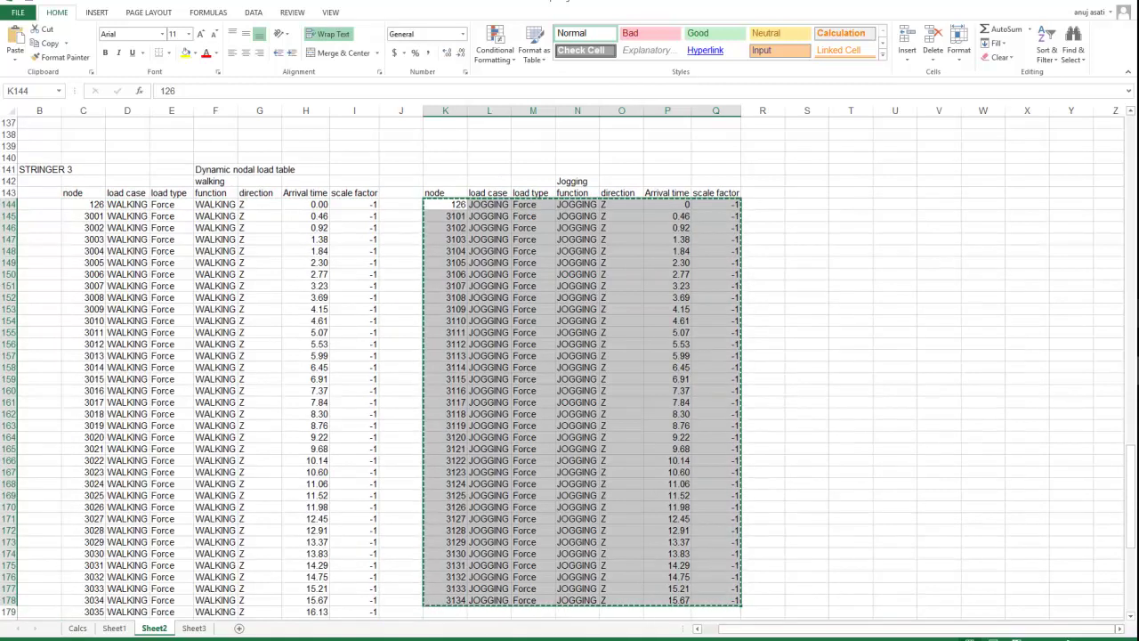
key(alt+Tab)
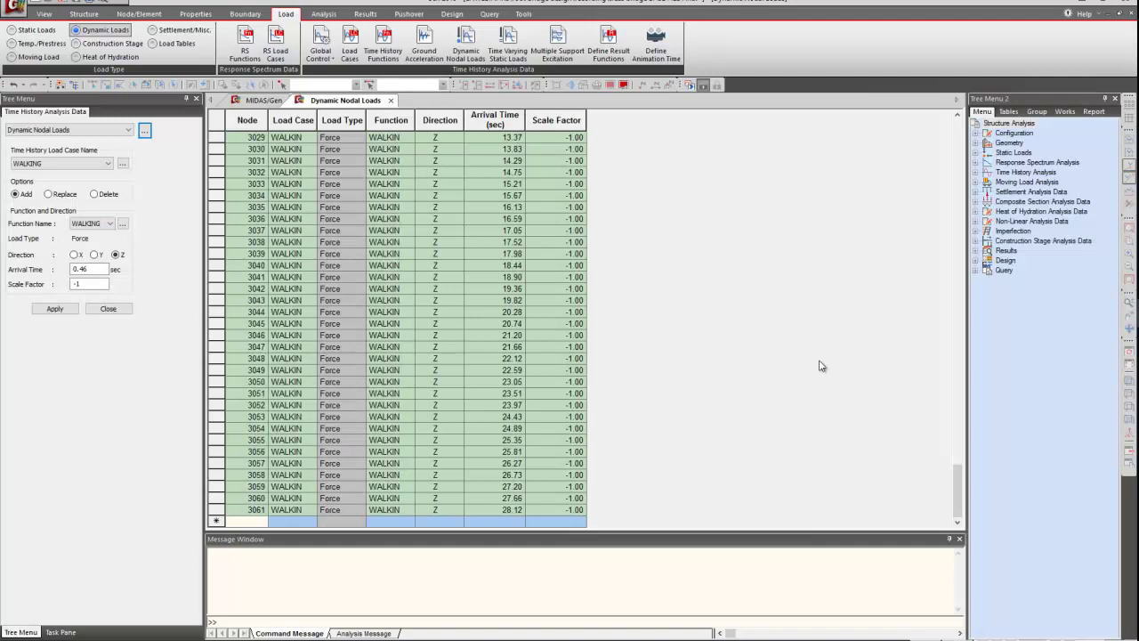
click(248, 521)
key(ctrl+v)
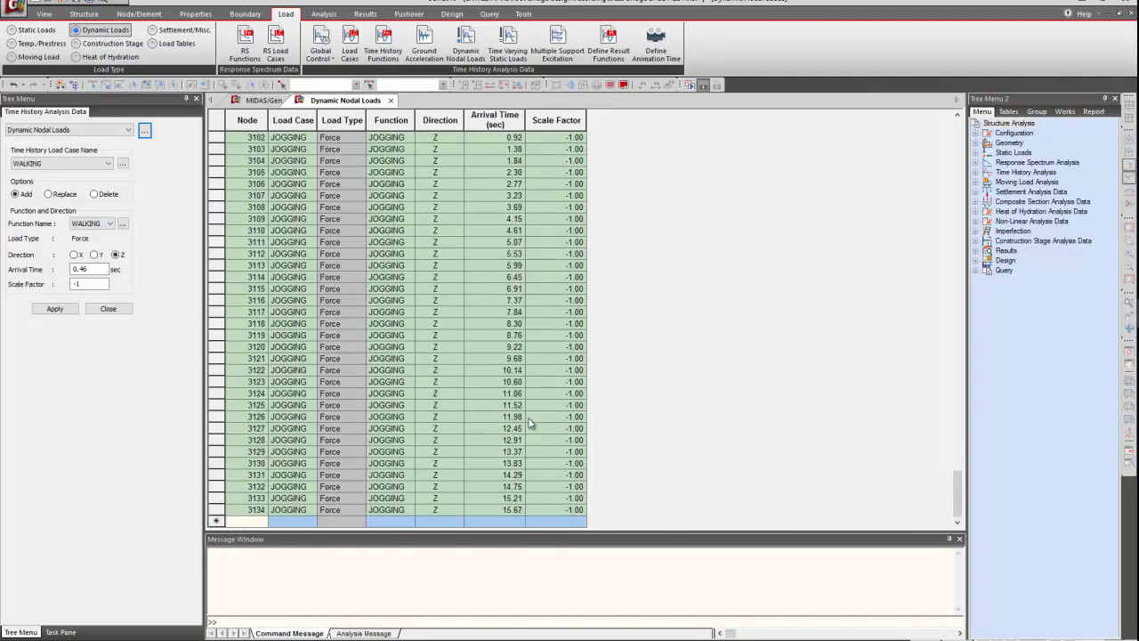
Step: Return to the model view and set the dynamic nodal load to the CROWD load case and function with an arrival time of 0 sec
click(264, 100)
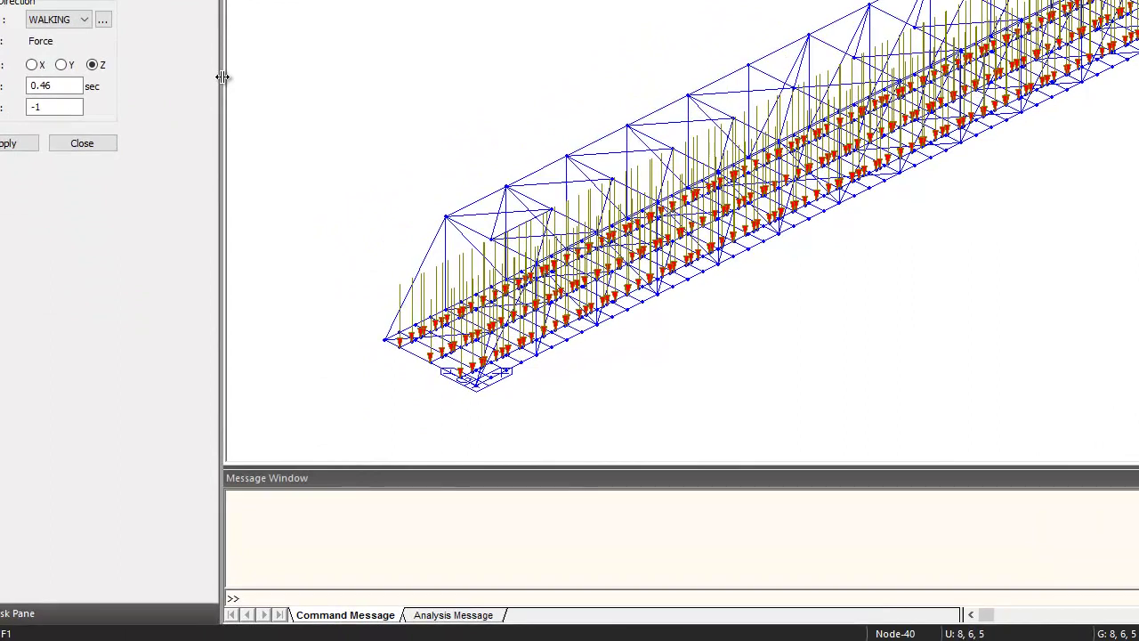
drag(222, 77, 170, 77)
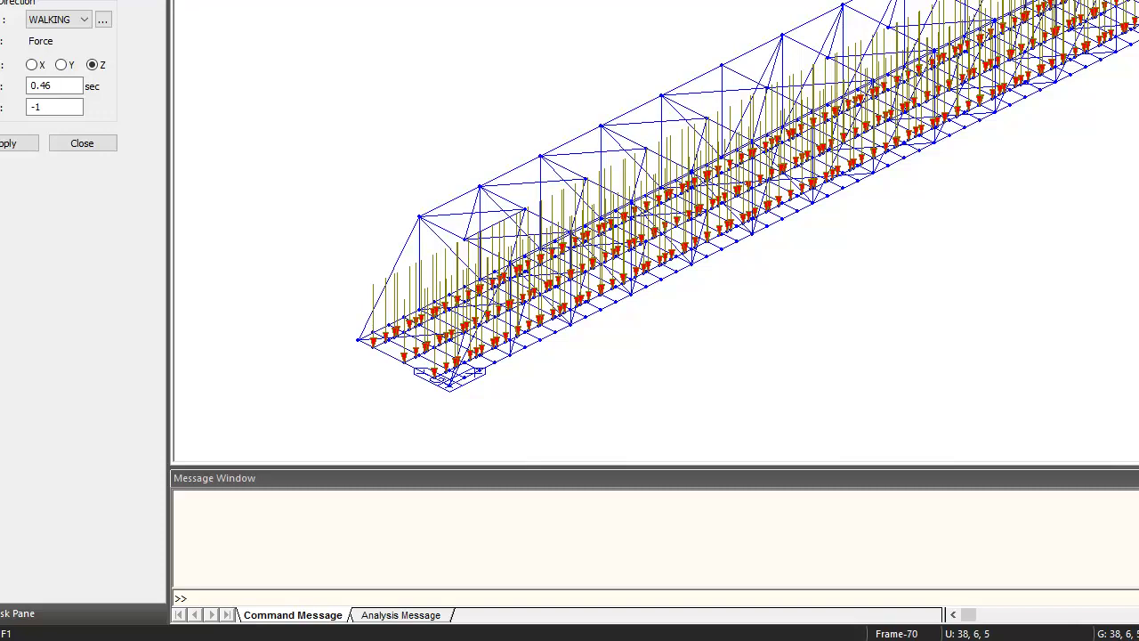
click(56, 19)
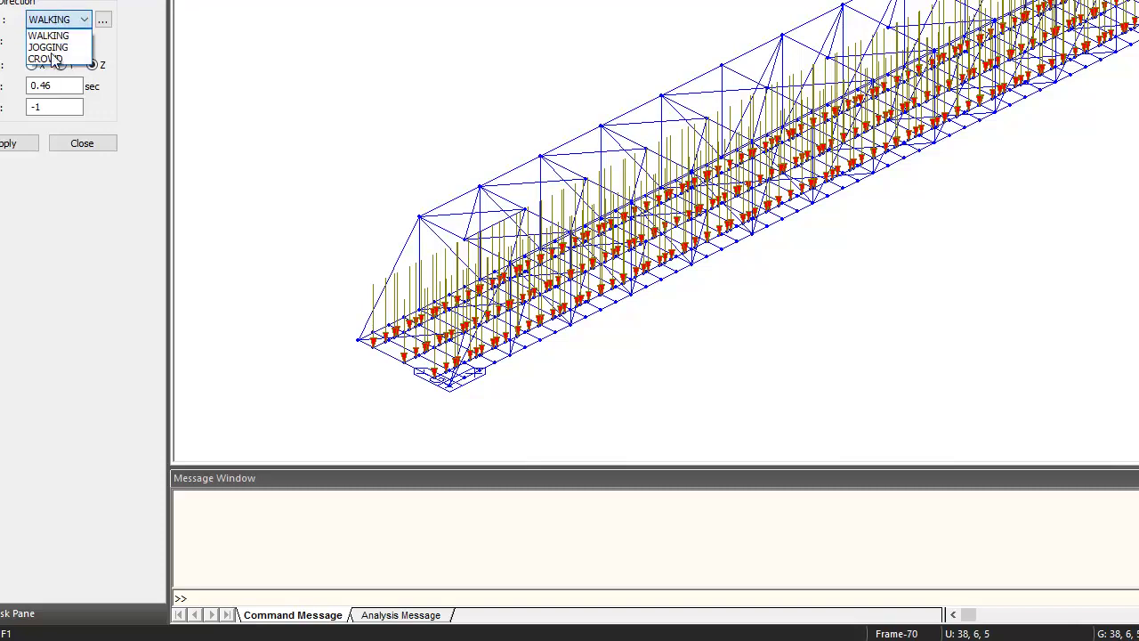
click(47, 58)
click(59, 87)
double_click(58, 87)
text(0)
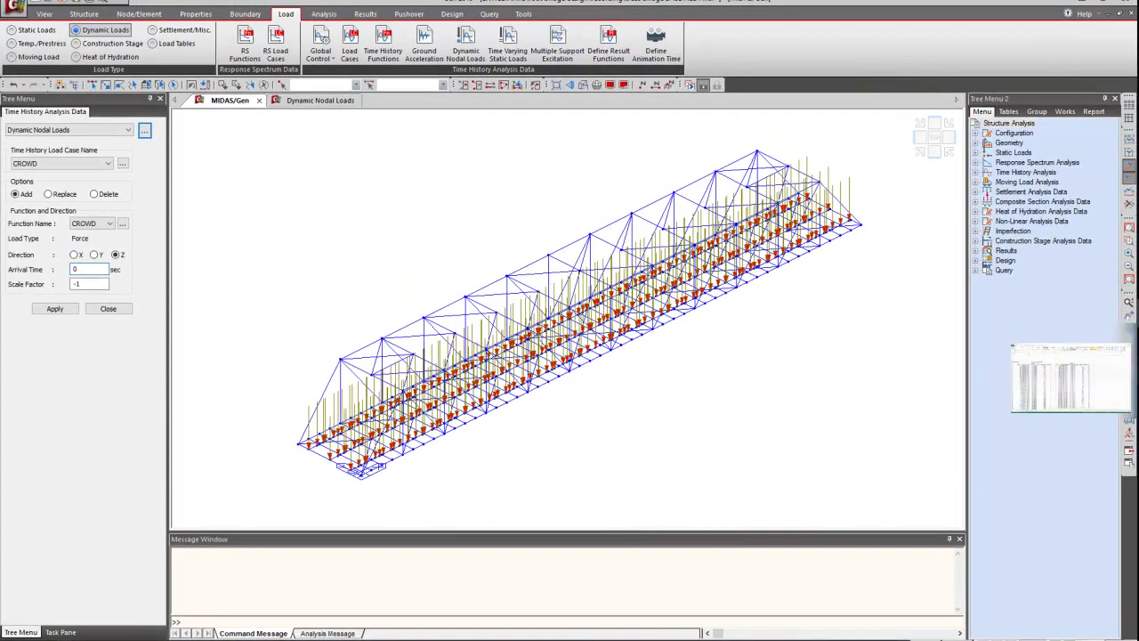
Step: Switch to Excel and review the walking node numbers of Stringers 1, 2 and 3
click(1133, 381)
click(895, 309)
scroll(120, 228, down, 1)
scroll(120, 228, down, 12)
scroll(122, 247, up, 15)
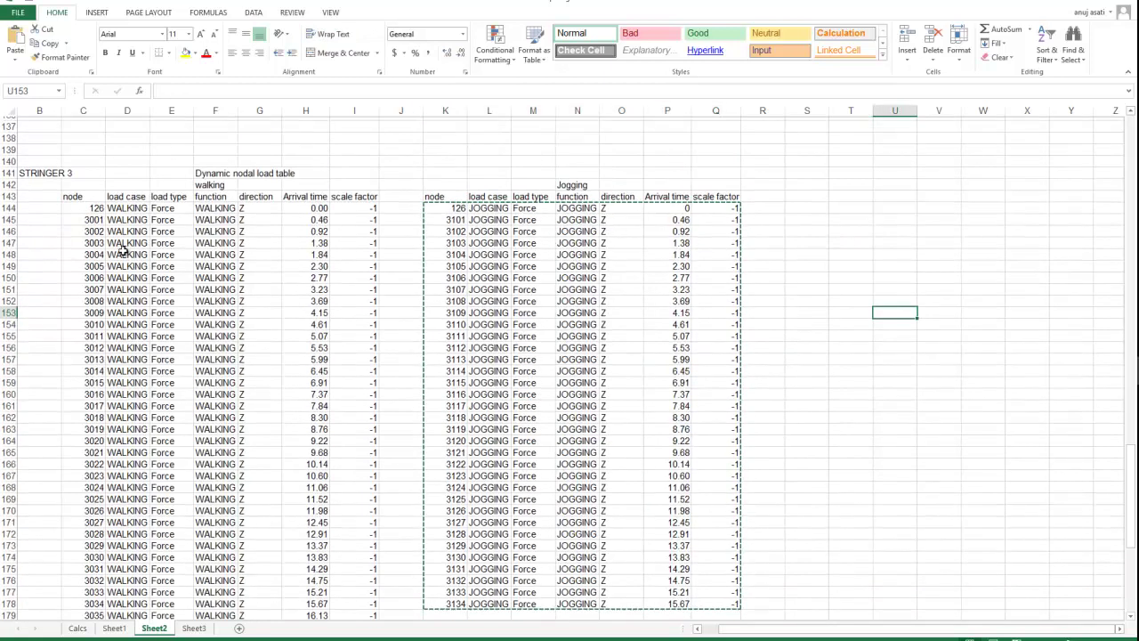
scroll(123, 250, up, 20)
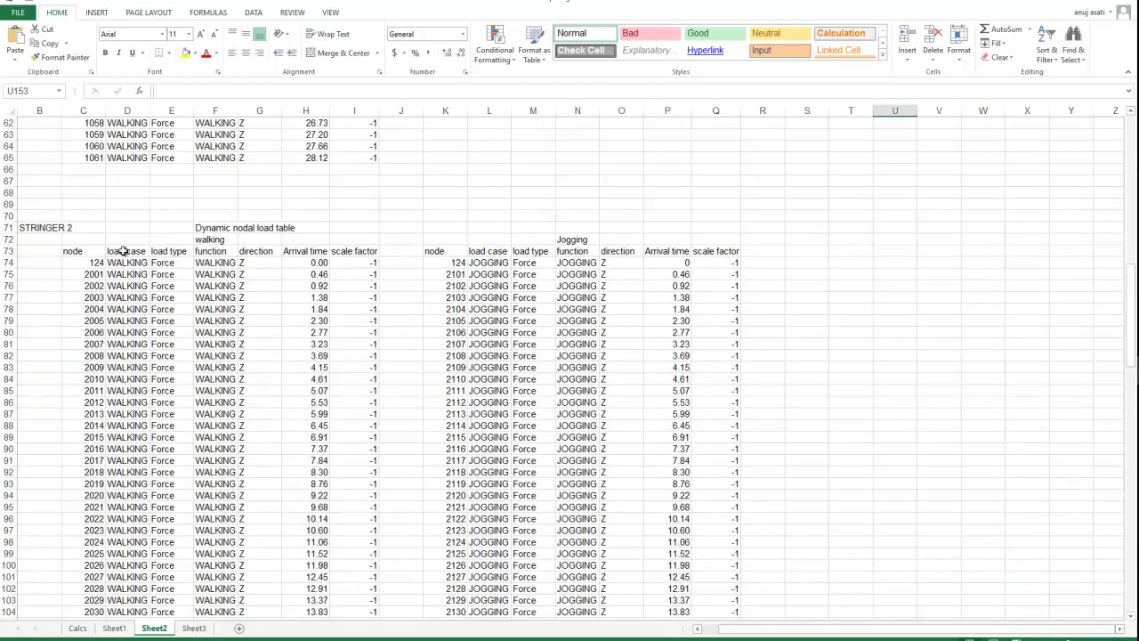
scroll(123, 250, up, 18)
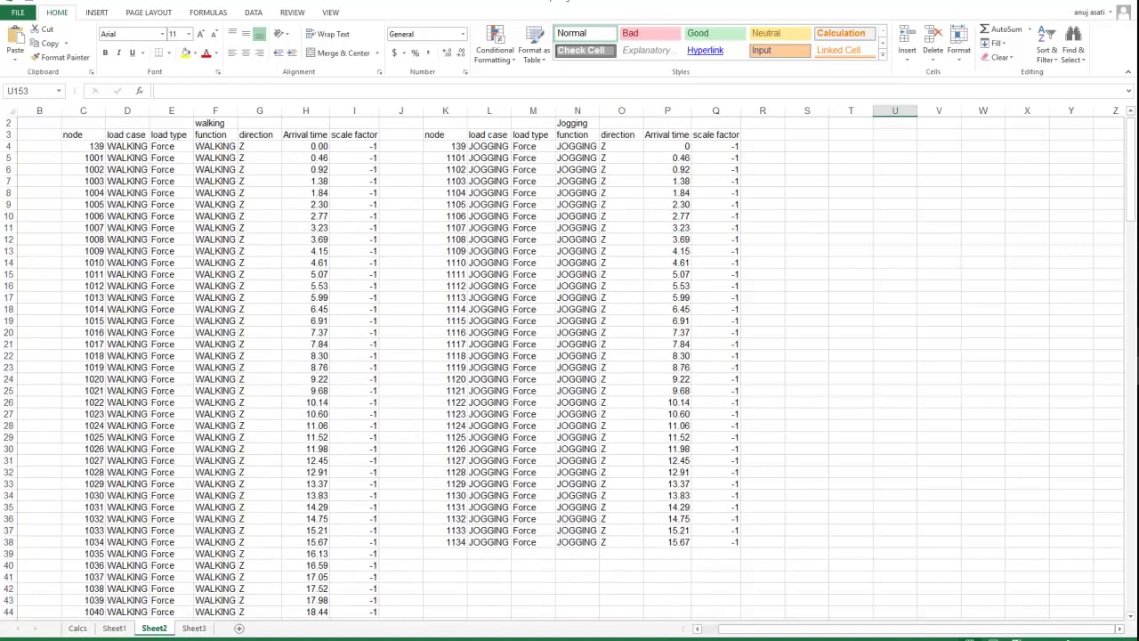
scroll(360, 290, down, 12)
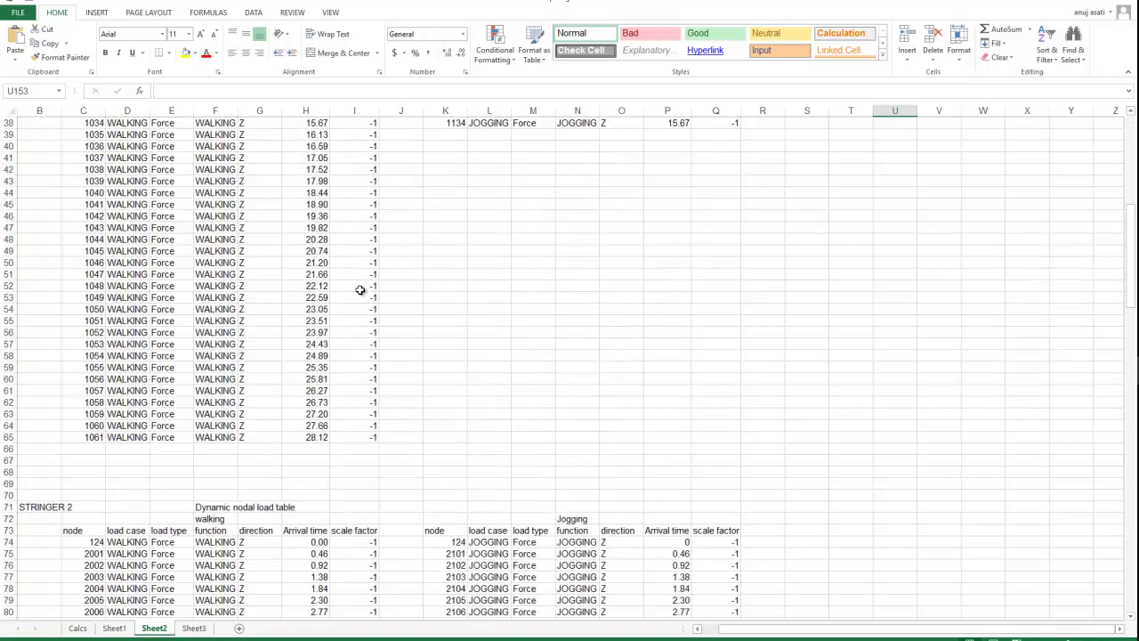
scroll(360, 289, down, 20)
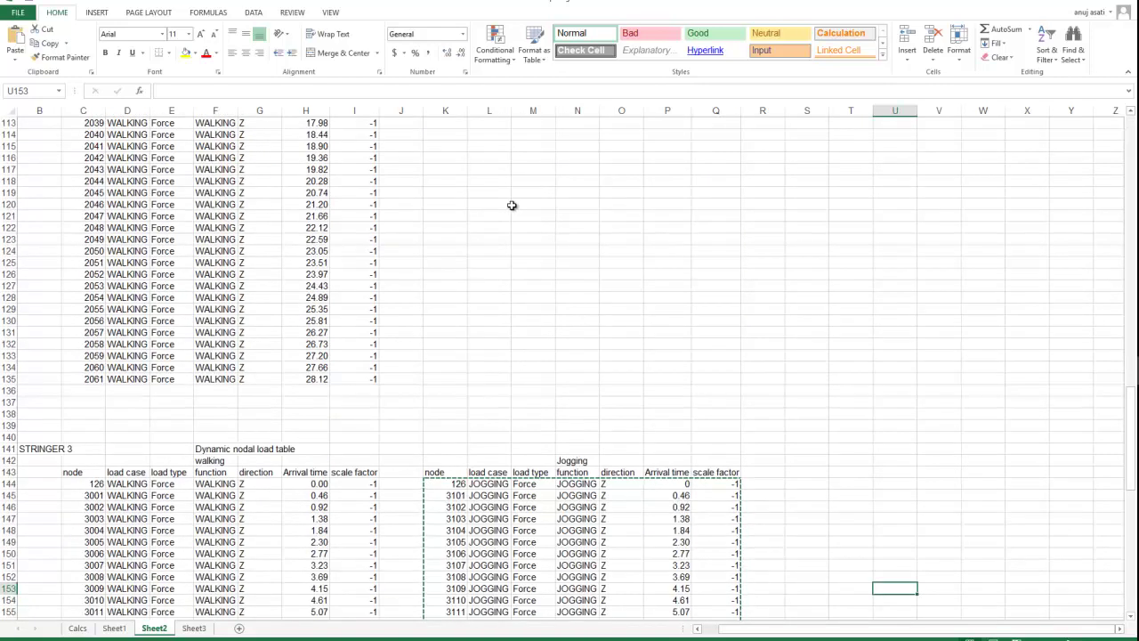
scroll(498, 200, up, 13)
scroll(480, 194, up, 20)
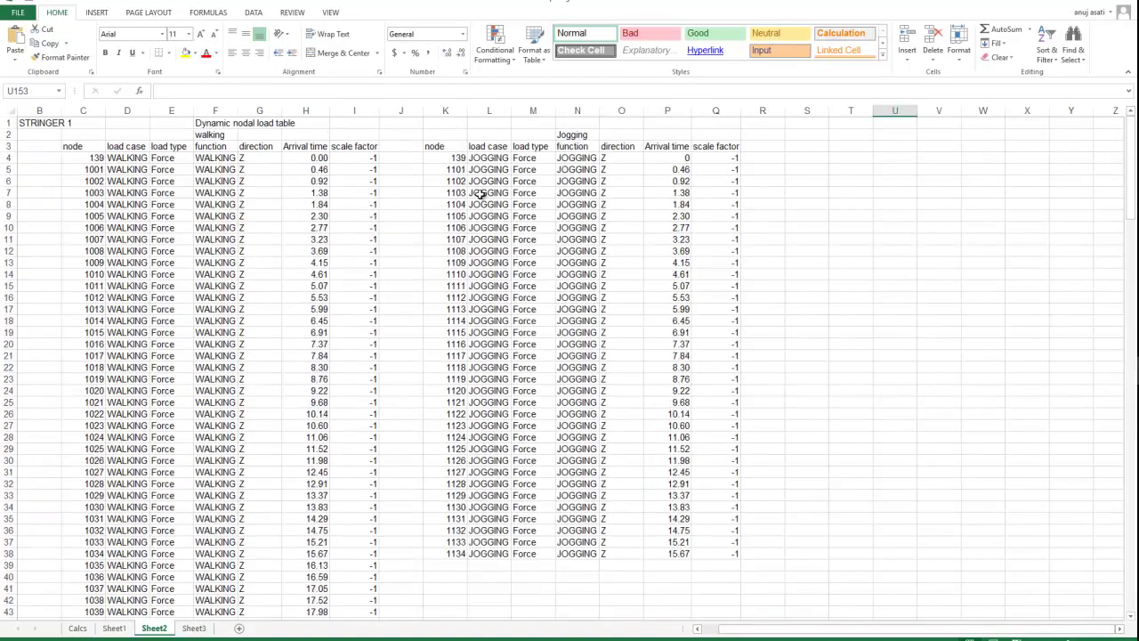
scroll(481, 194, down, 20)
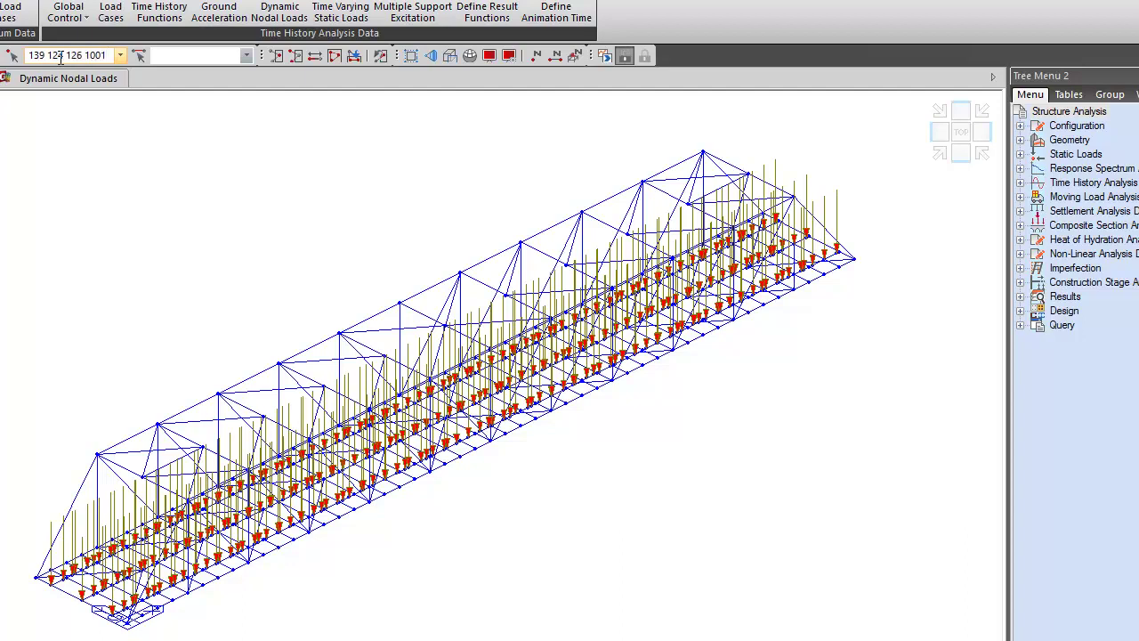
Step: In midas Gen, select nodes 124, 126, 139, 1001 to 1061, 2001 to 2061 and 3001 to 3061 and apply the crowd load to them
text(to)
text(1)
text(061)
text( 2001)
text(TO)
text(20)
text(61)
text( 3001)
text(TO)
text(3061)
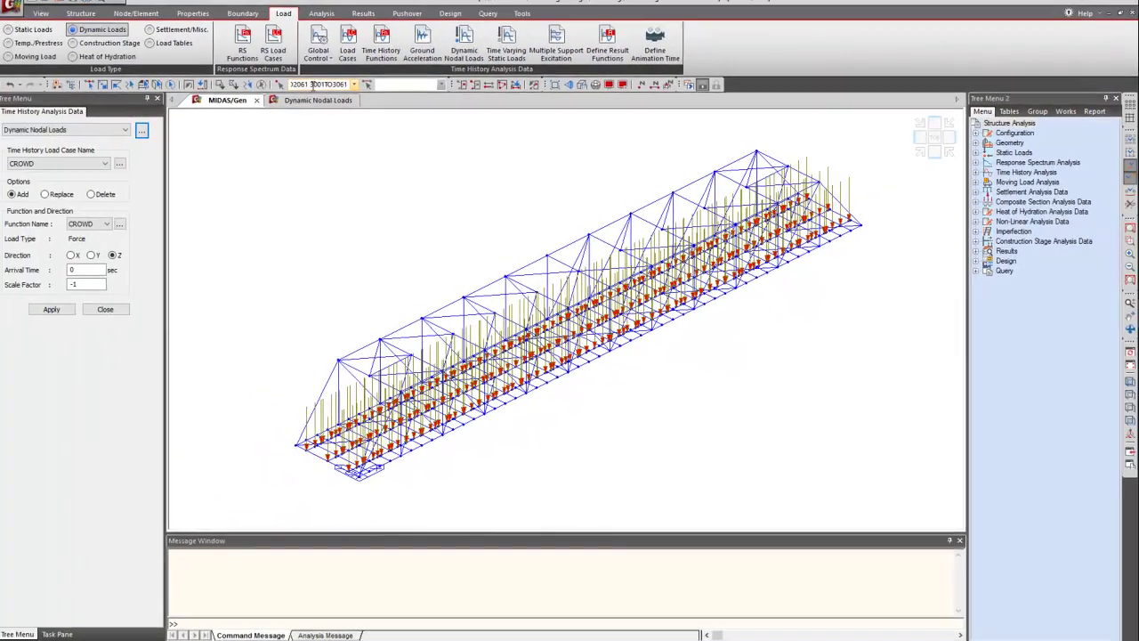
key(Return)
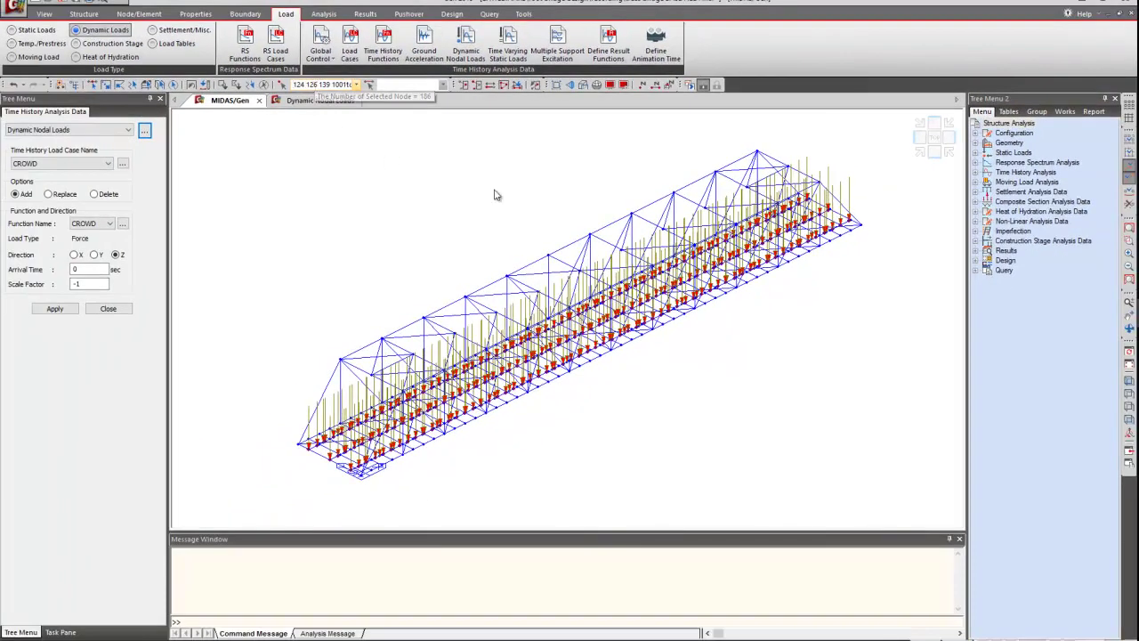
scroll(735, 260, up, 4)
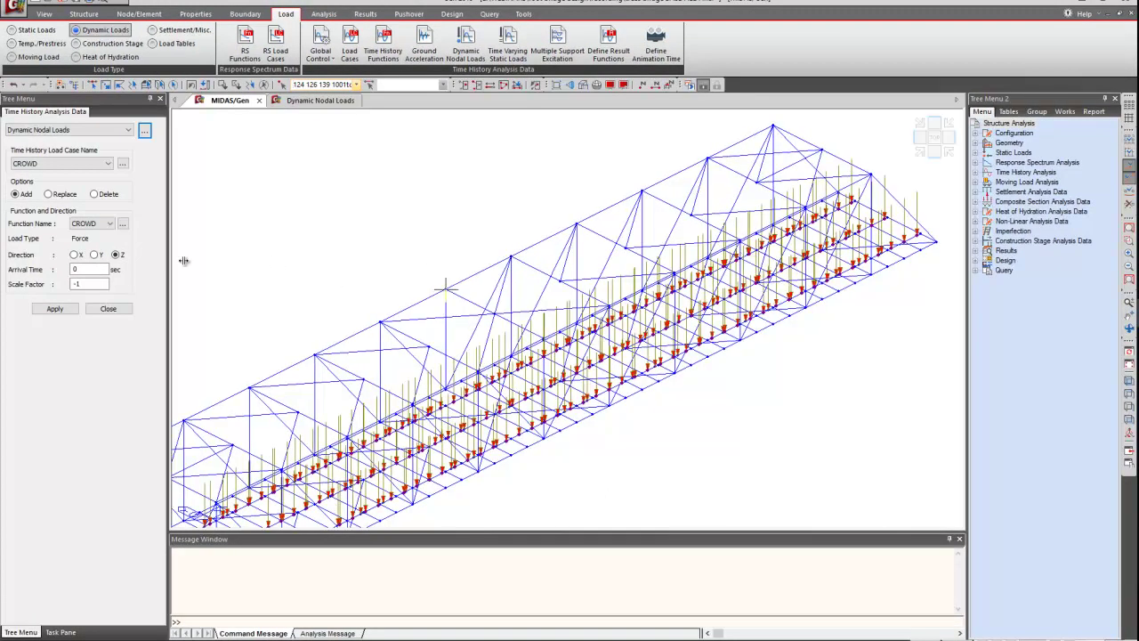
click(71, 310)
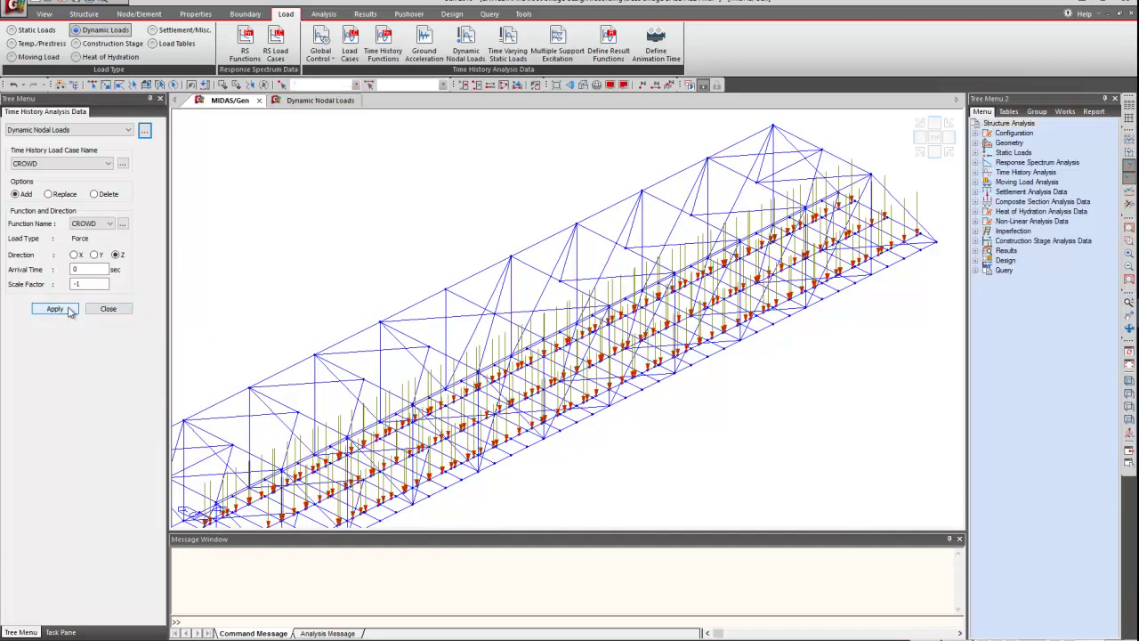
scroll(446, 318, down, 4)
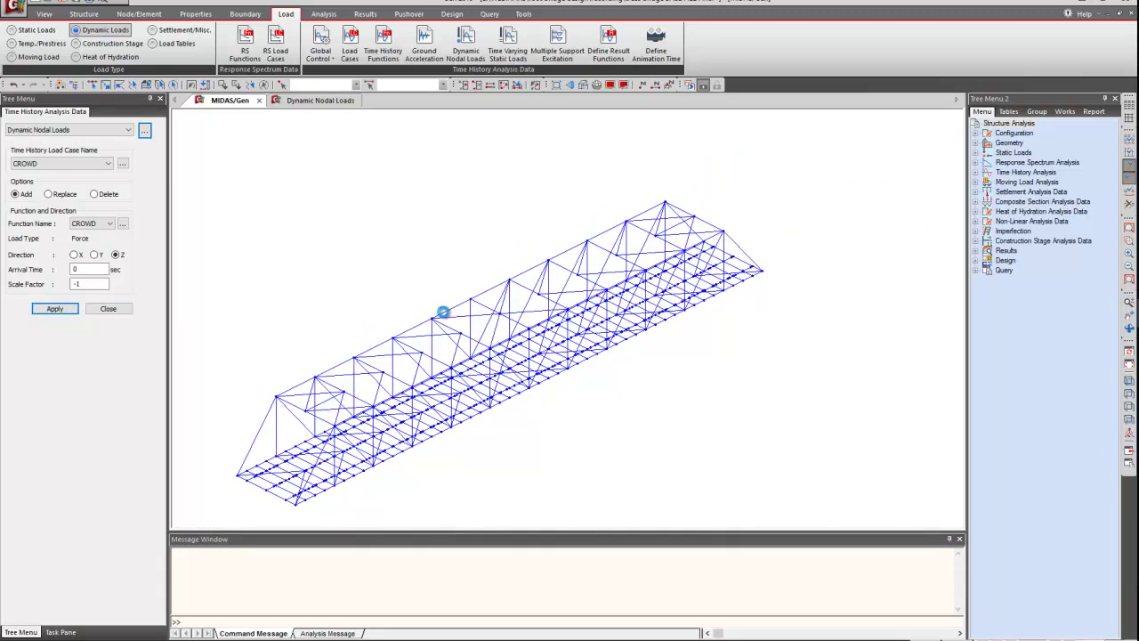
click(125, 309)
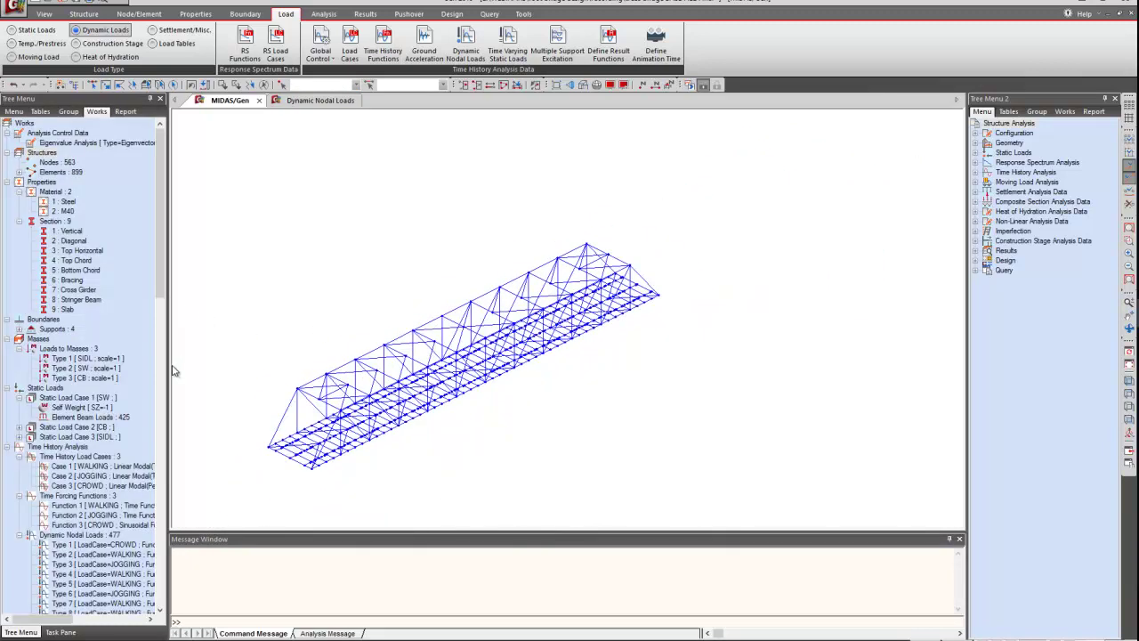
Step: Review the time history load cases, forcing functions and dynamic nodal loads in the model's Works tree, collapsing the nodal loads list
drag(163, 283, 98, 267)
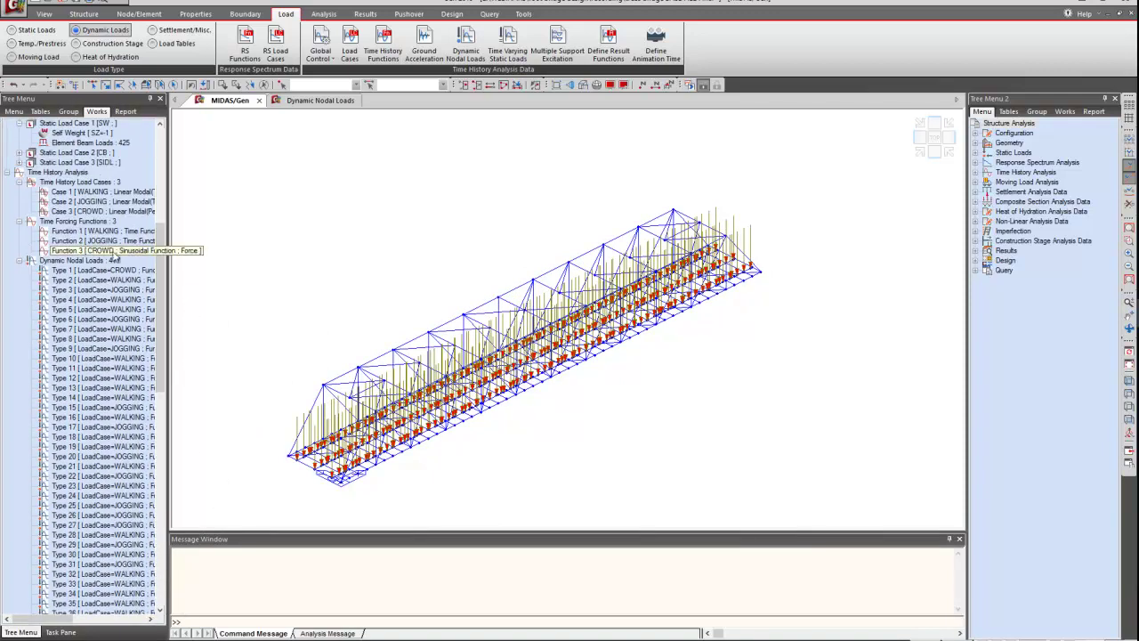
click(20, 260)
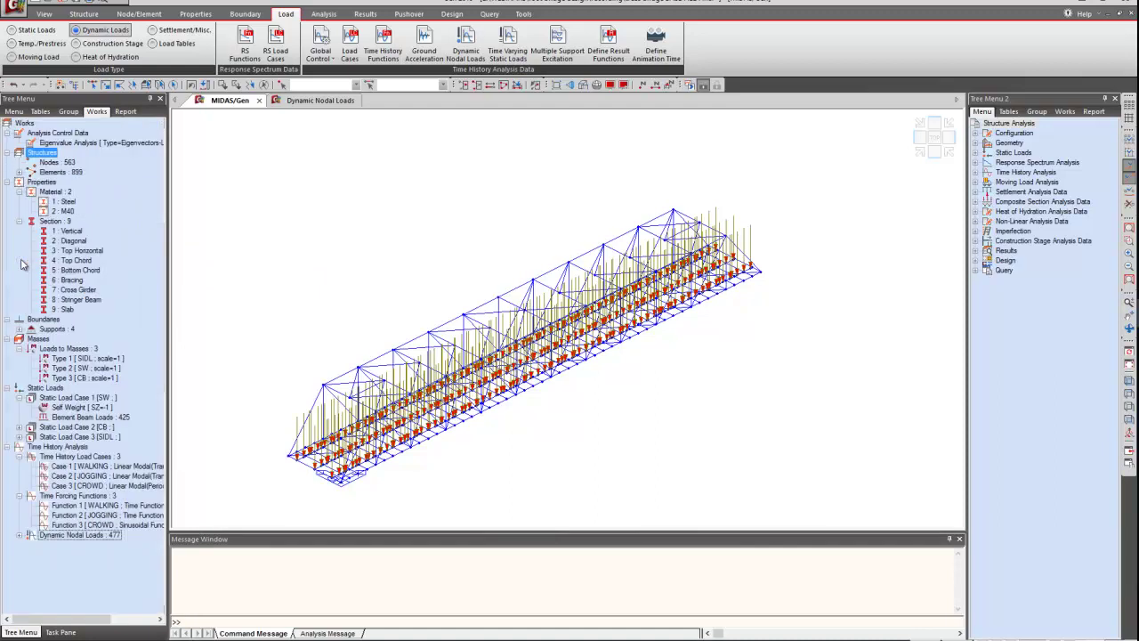
scroll(114, 418, right, 3)
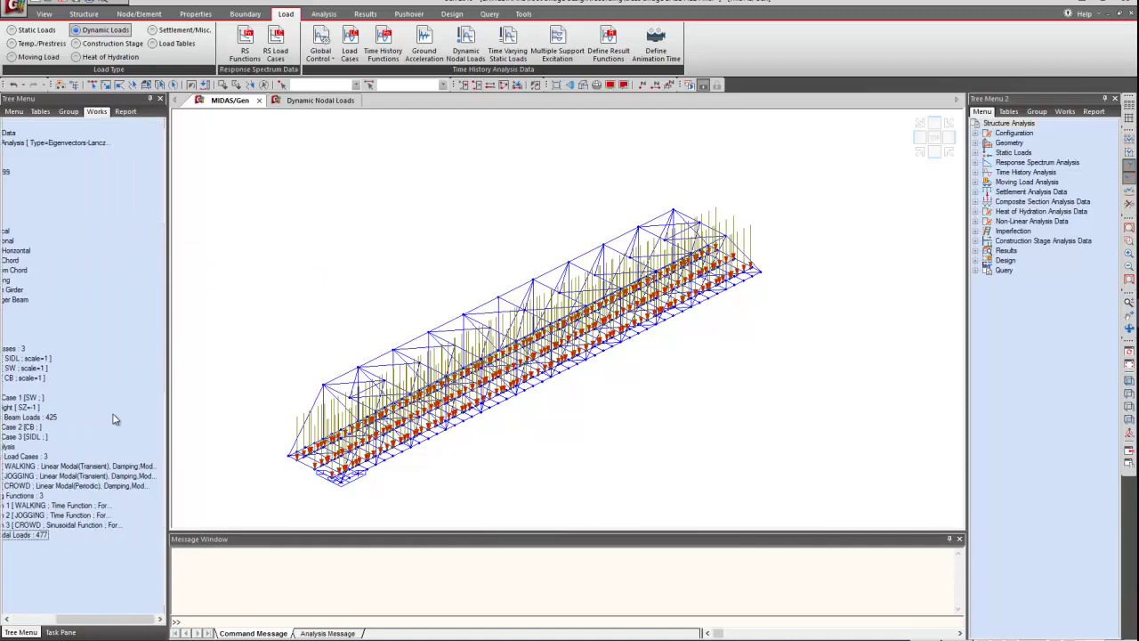
scroll(114, 418, left, 3)
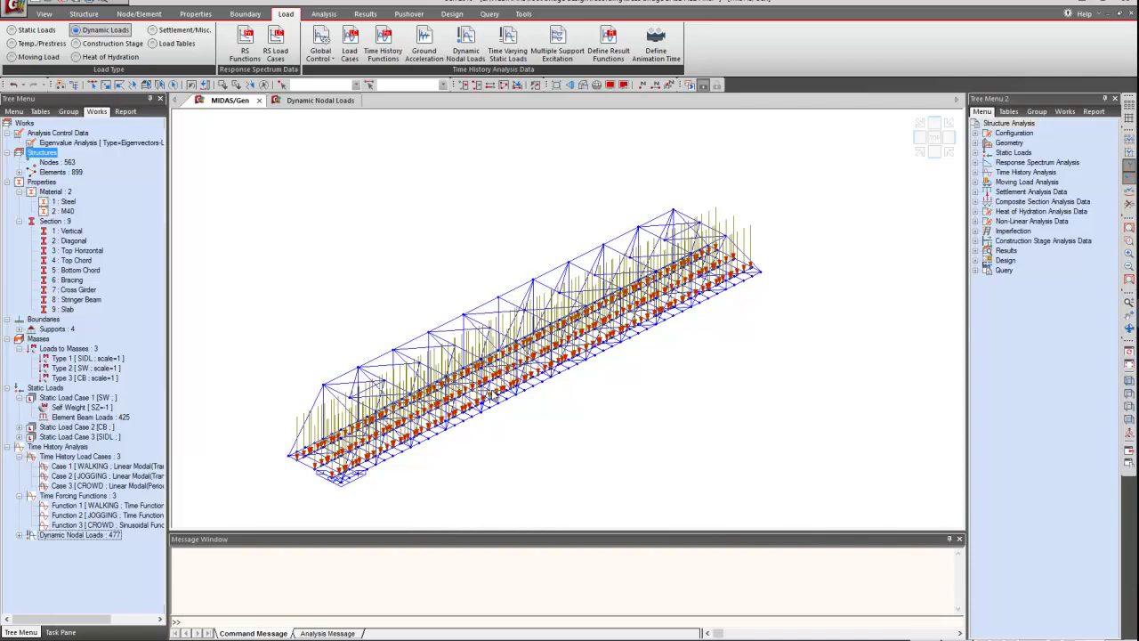
Step: Run the analysis and open the time history displacement, velocity and acceleration results
click(690, 86)
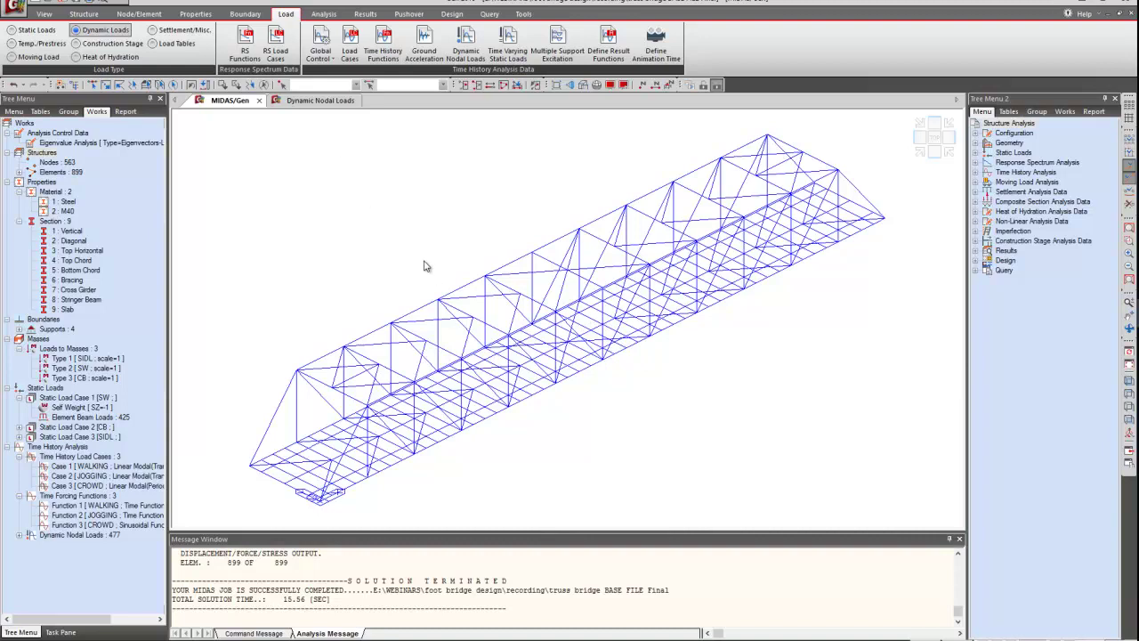
click(361, 15)
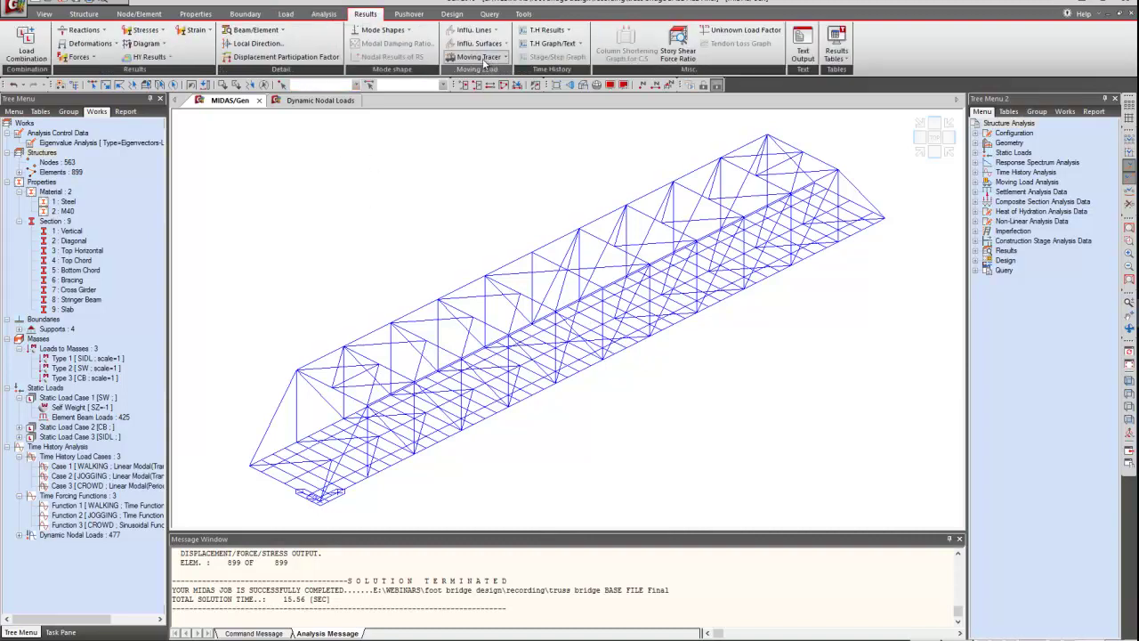
click(568, 30)
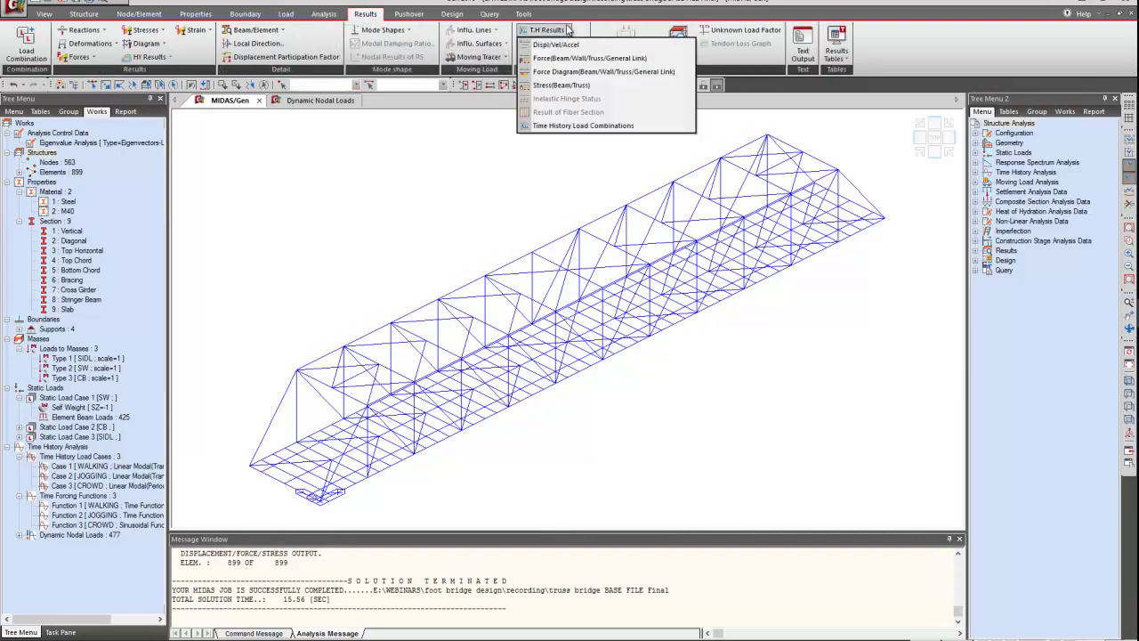
click(564, 50)
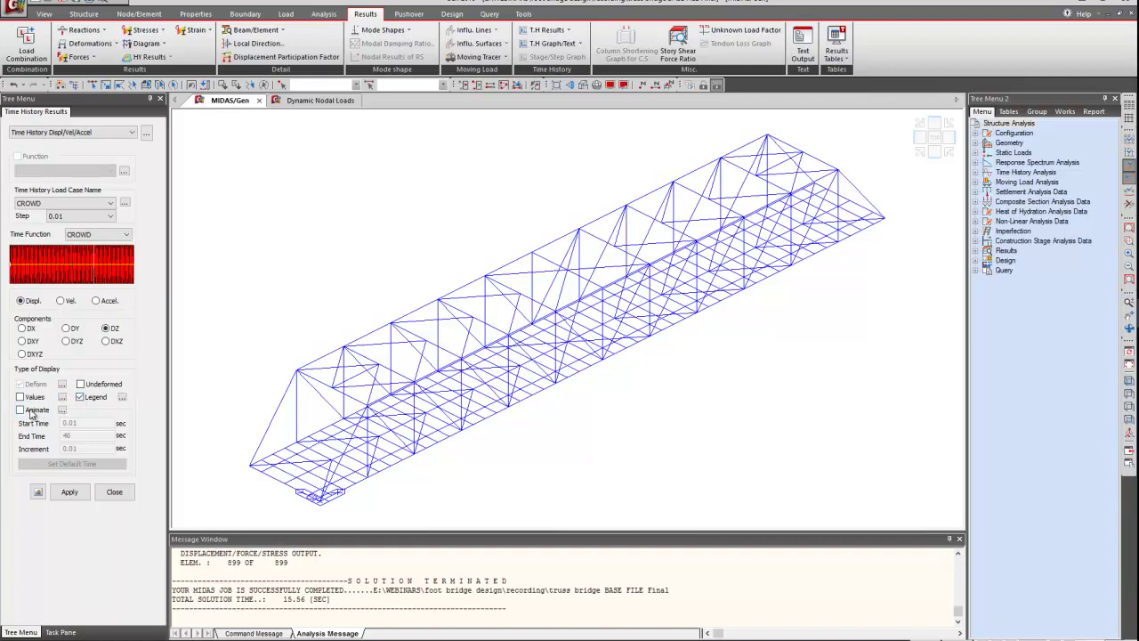
Step: Animate the CROWD load case's DZ displacement from 0.01 to 40 sec at a 0.5 sec increment and record the animation
click(33, 412)
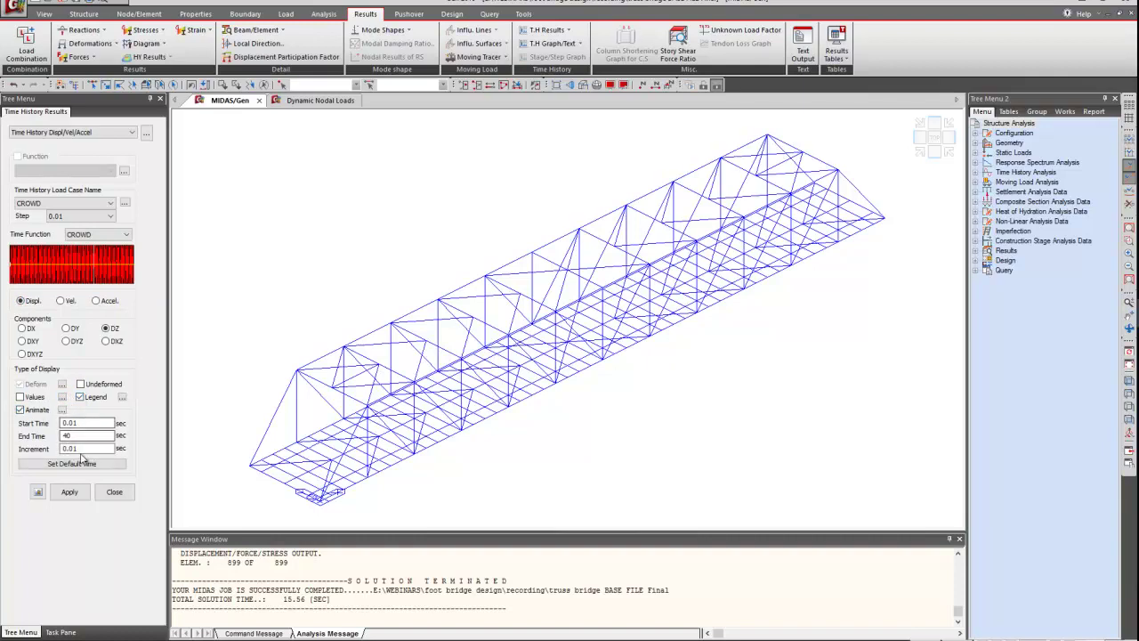
click(82, 449)
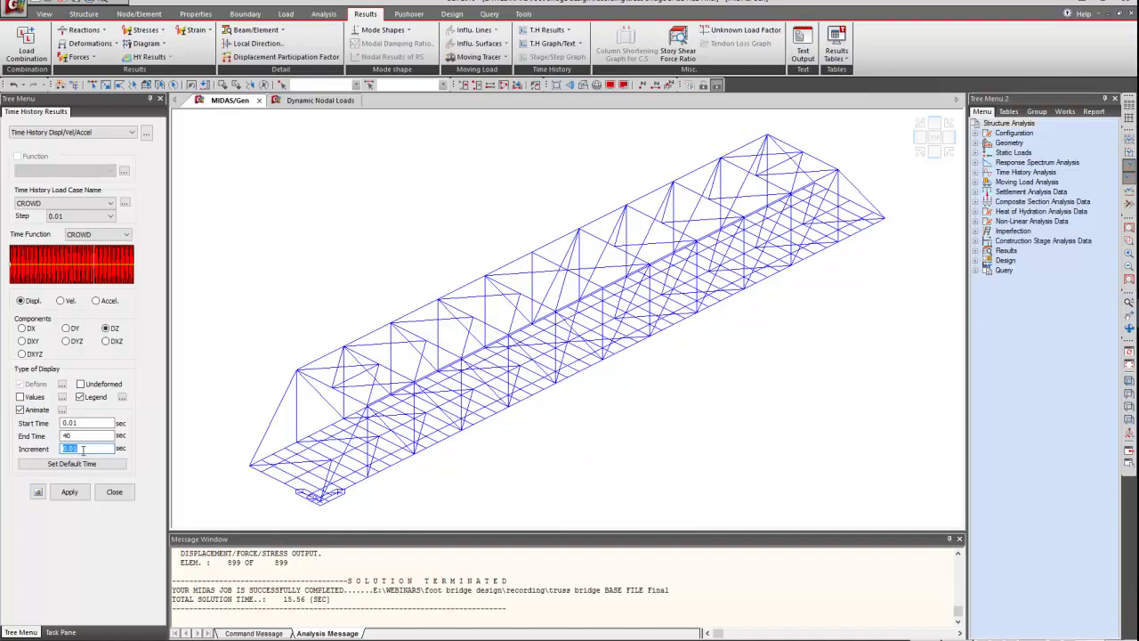
text(5)
click(73, 495)
click(72, 493)
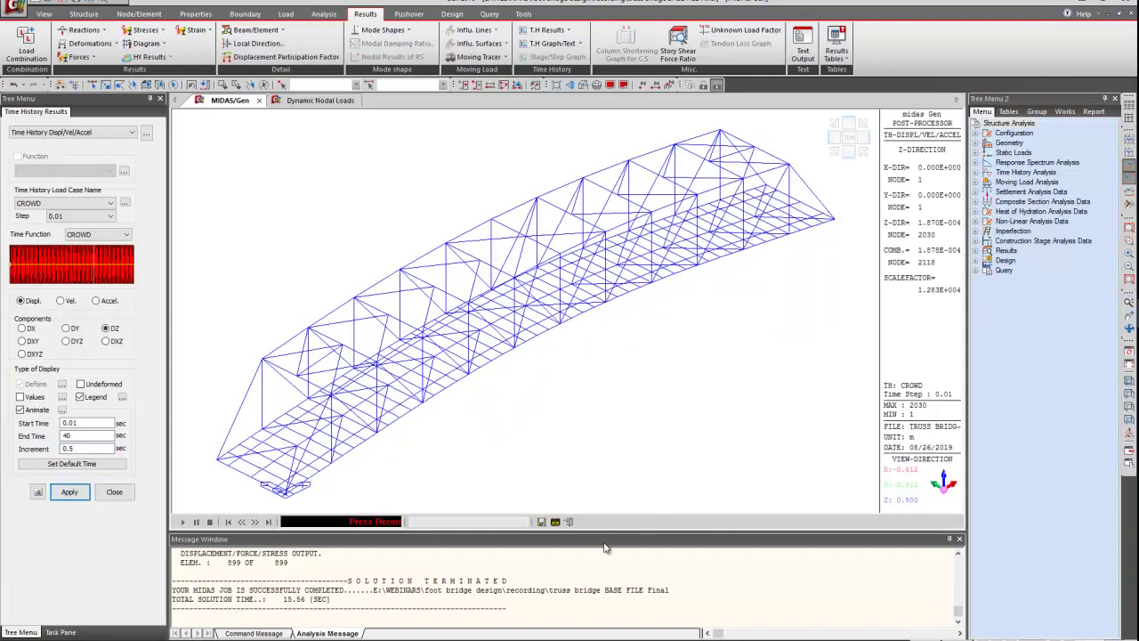
click(555, 523)
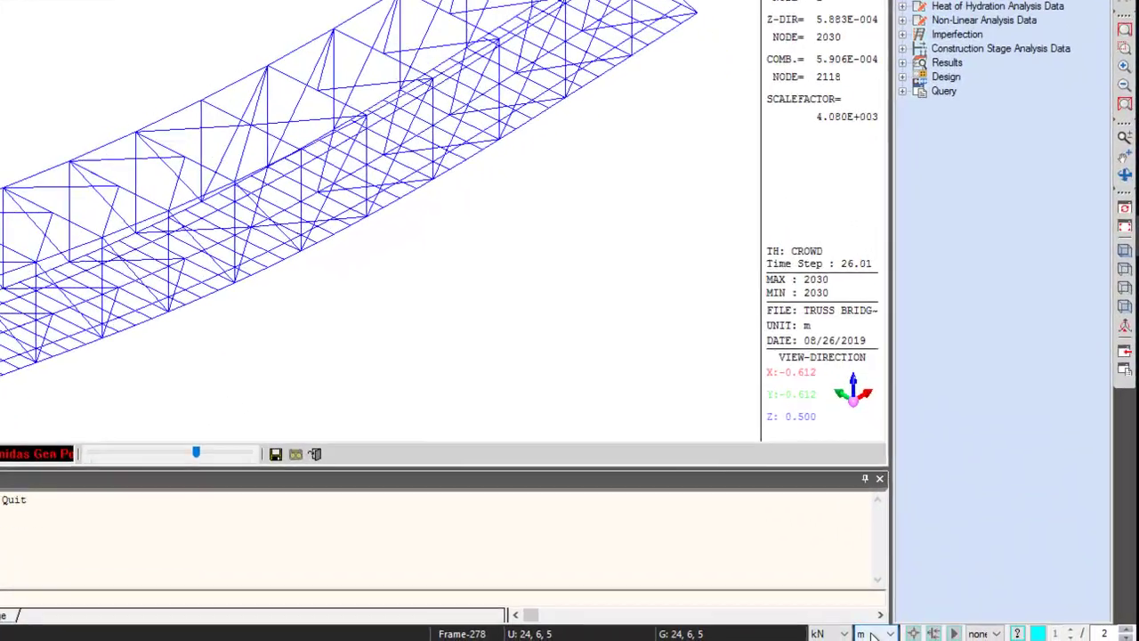
Step: Change the length unit to mm and record the crowd displacement animation again
click(956, 640)
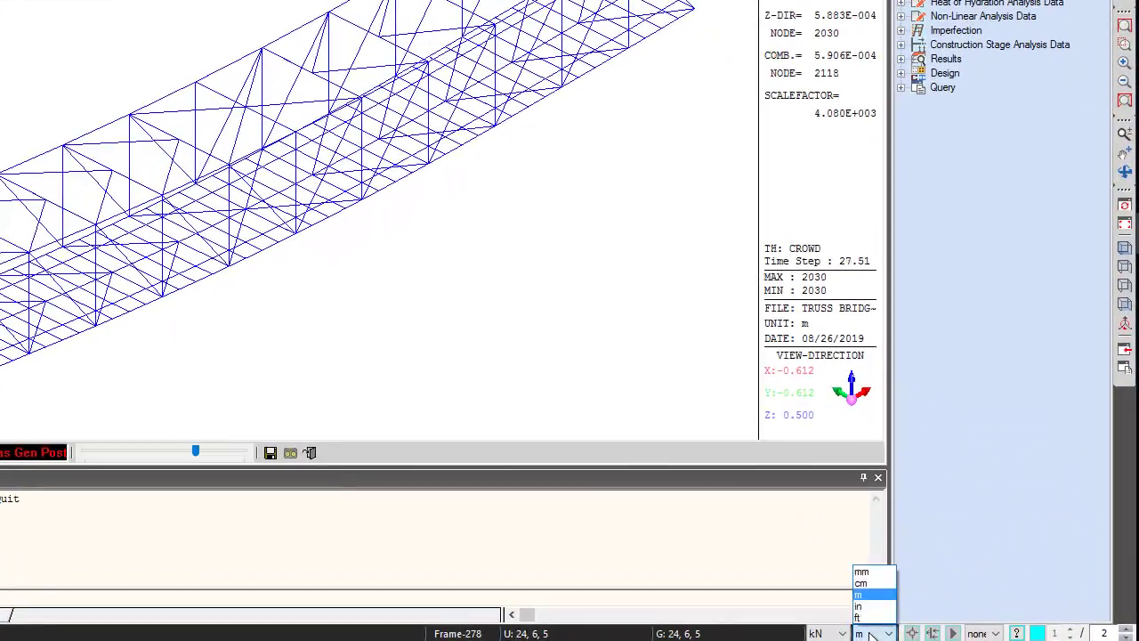
click(874, 573)
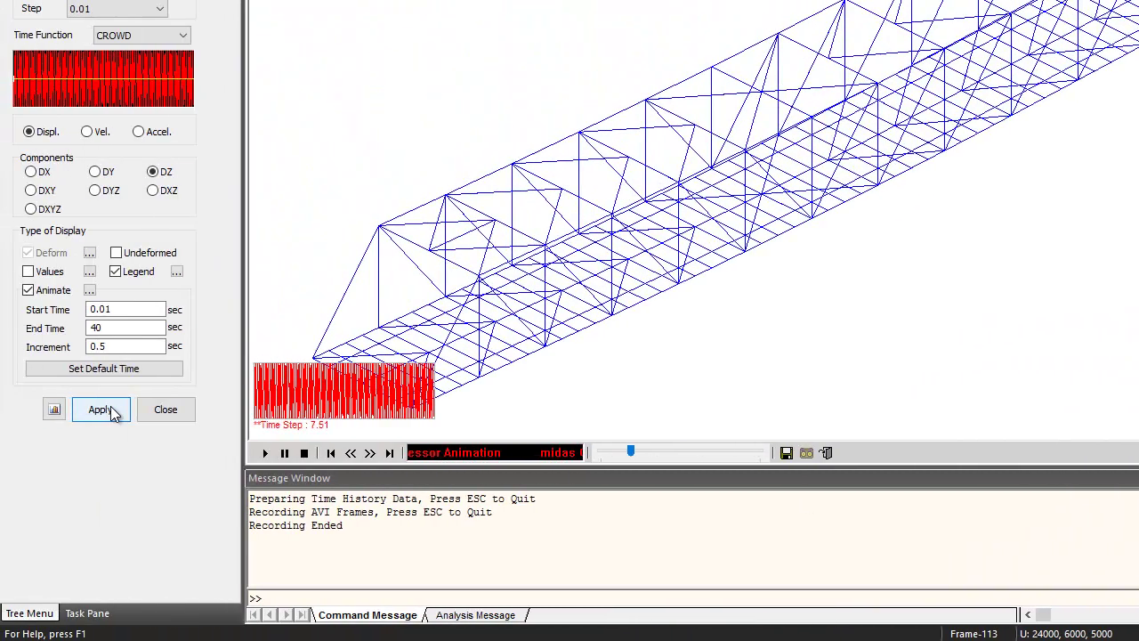
click(808, 452)
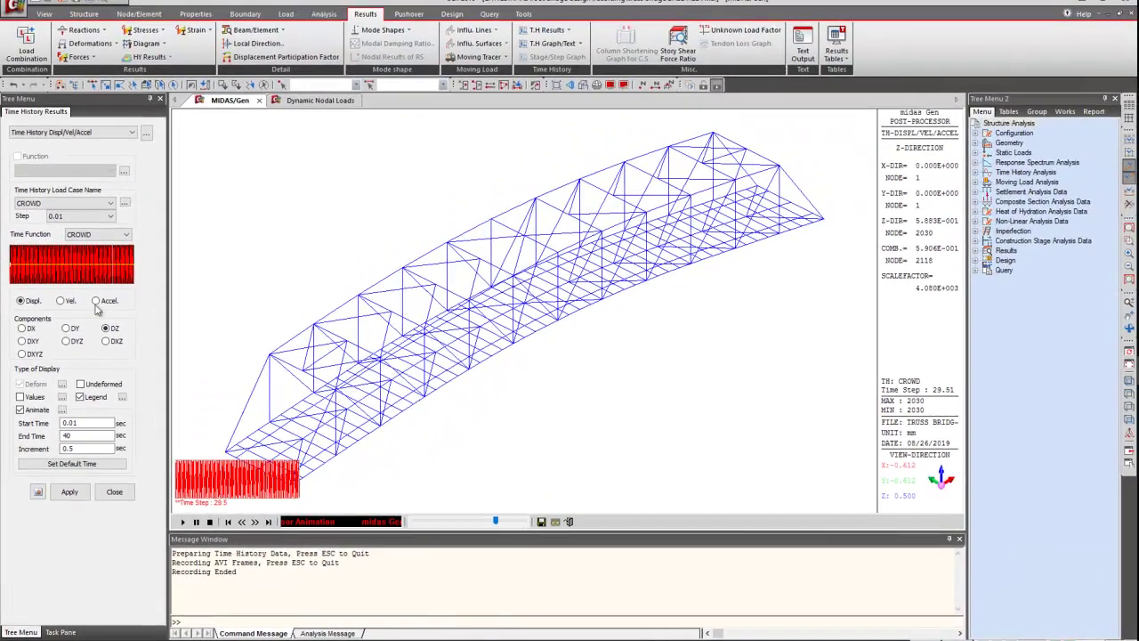
Step: Switch the time history result to acceleration and record the DZ animation for the CROWD load case
click(95, 300)
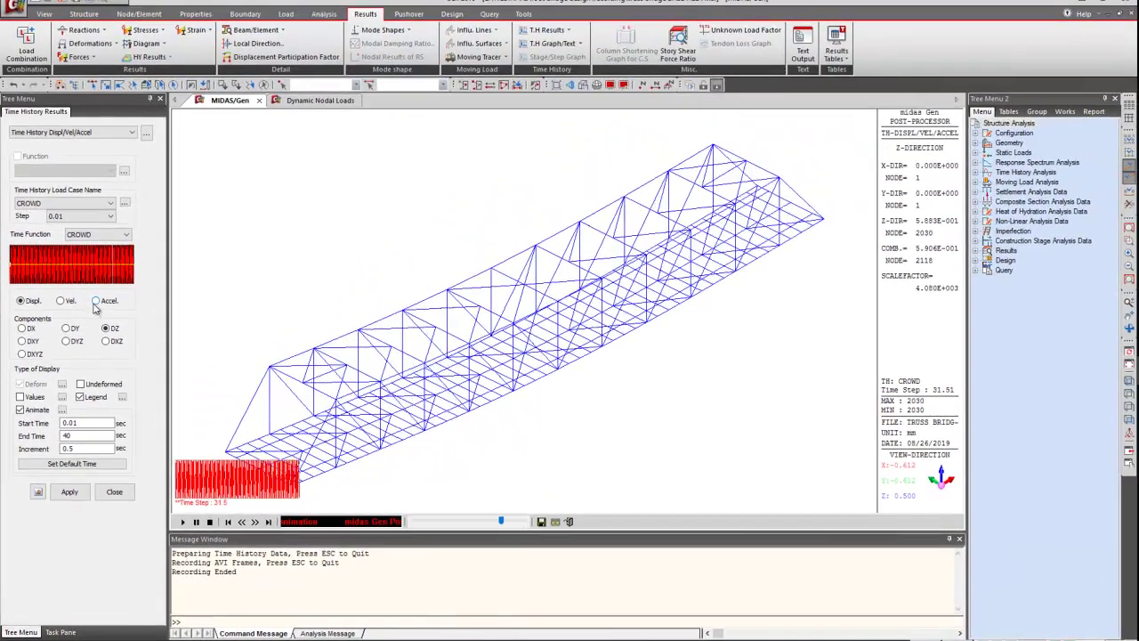
click(77, 500)
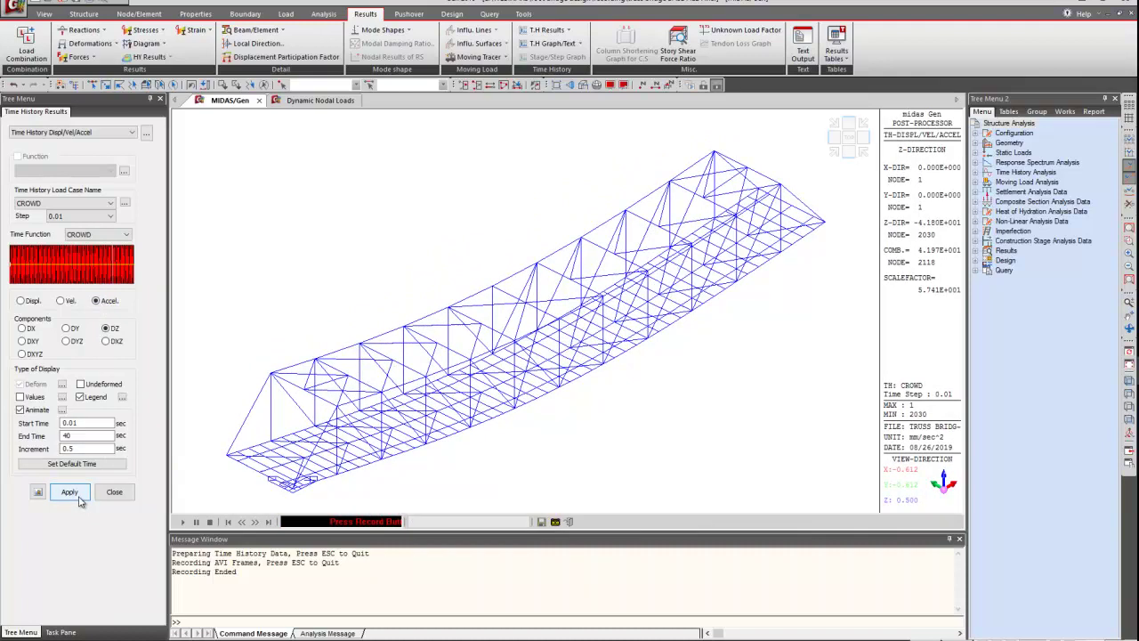
click(556, 521)
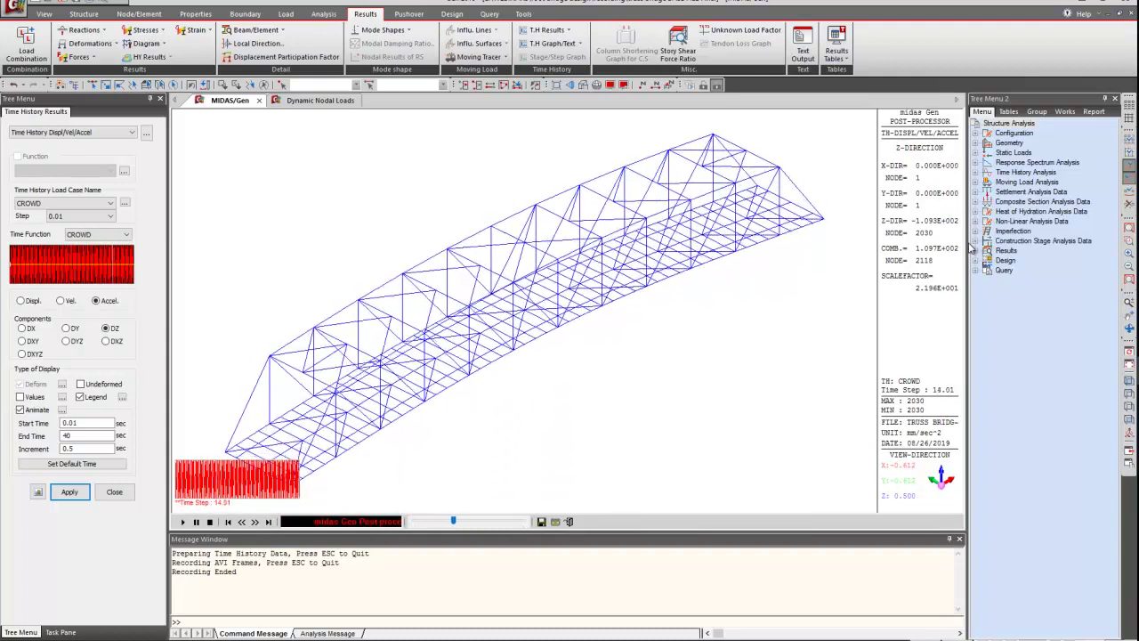
click(95, 44)
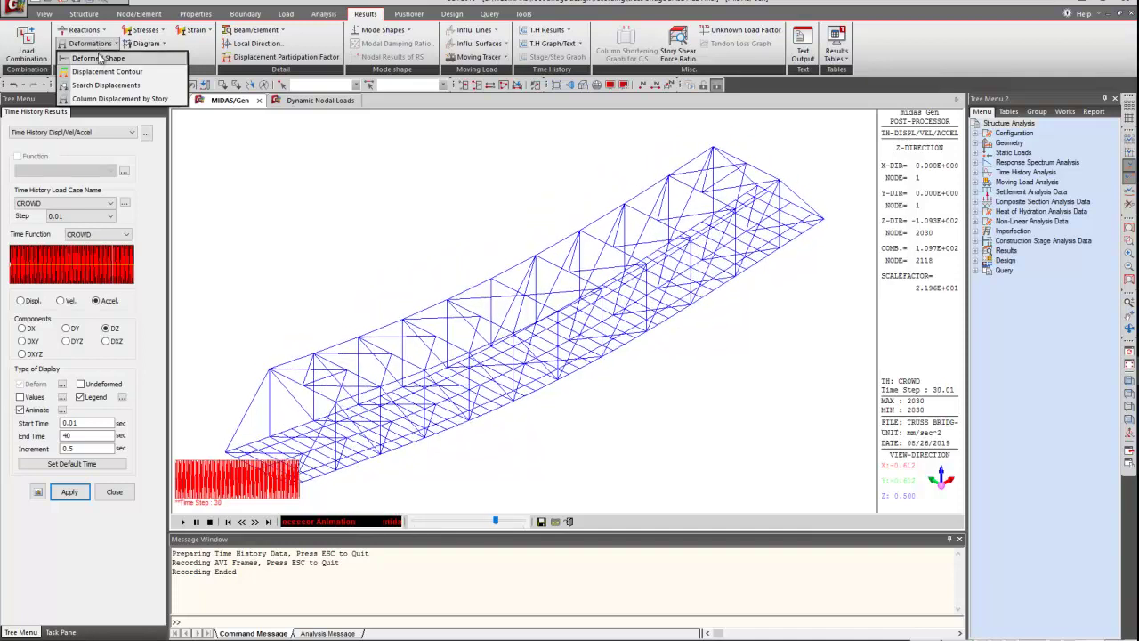
click(91, 204)
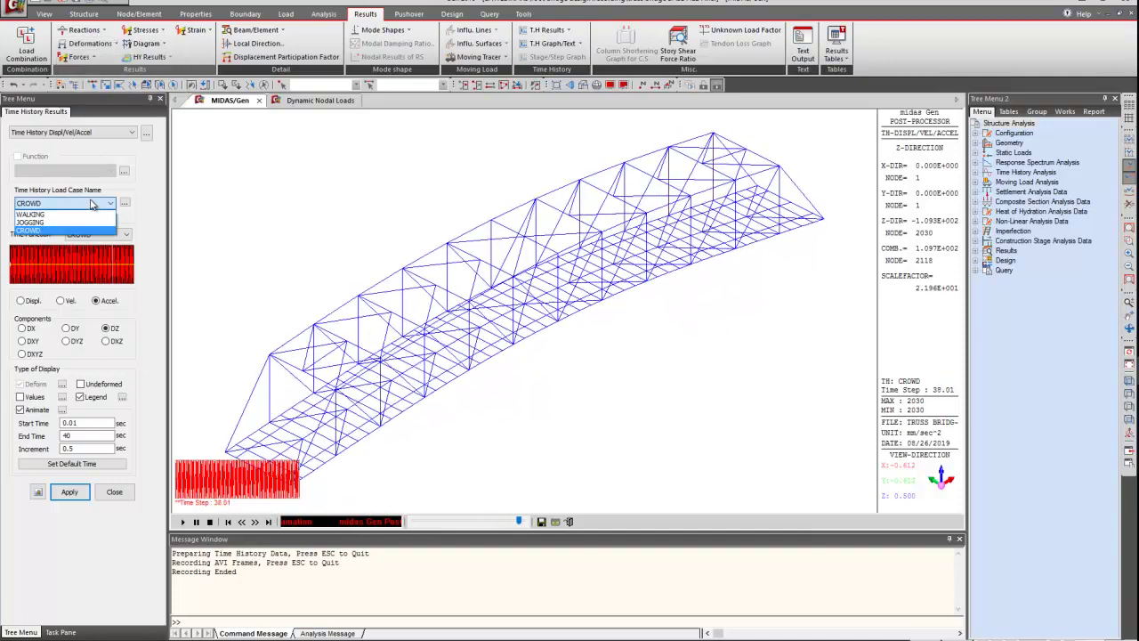
click(90, 208)
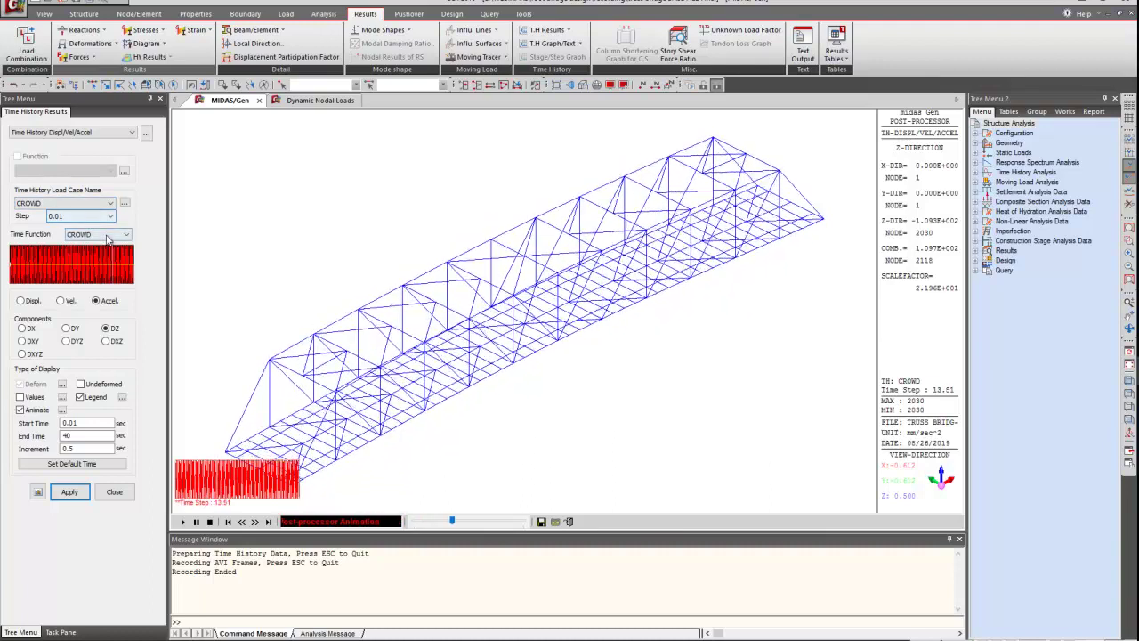
click(86, 219)
click(85, 216)
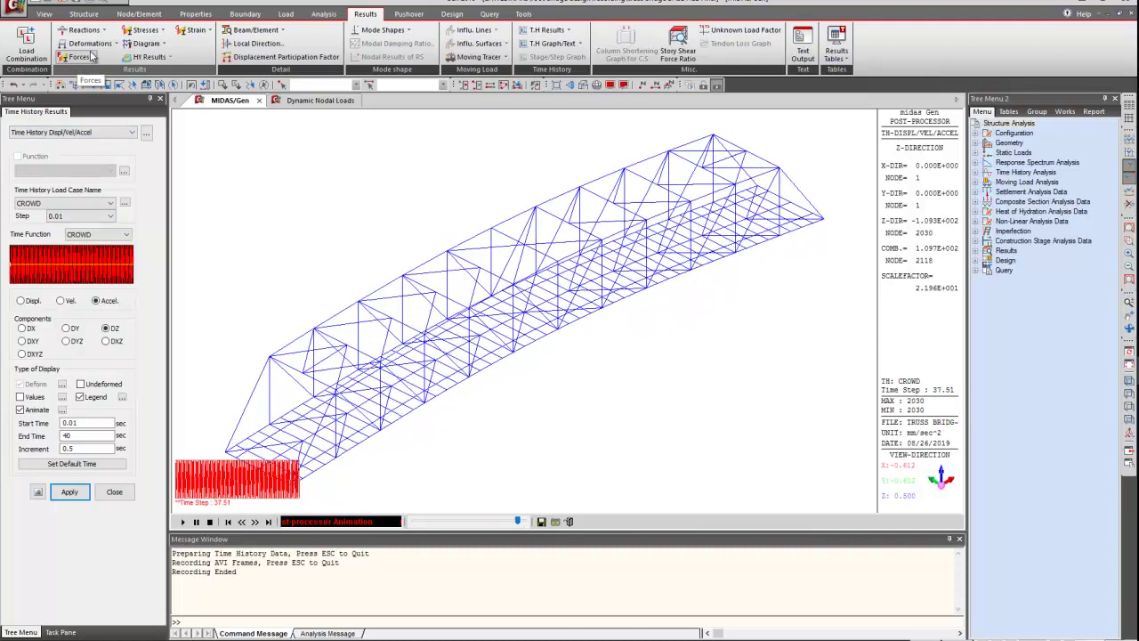
Step: Display the THmax: CROWD acceleration contour in DZ with deformed shape and legend, and set the length unit to m
click(89, 43)
click(111, 72)
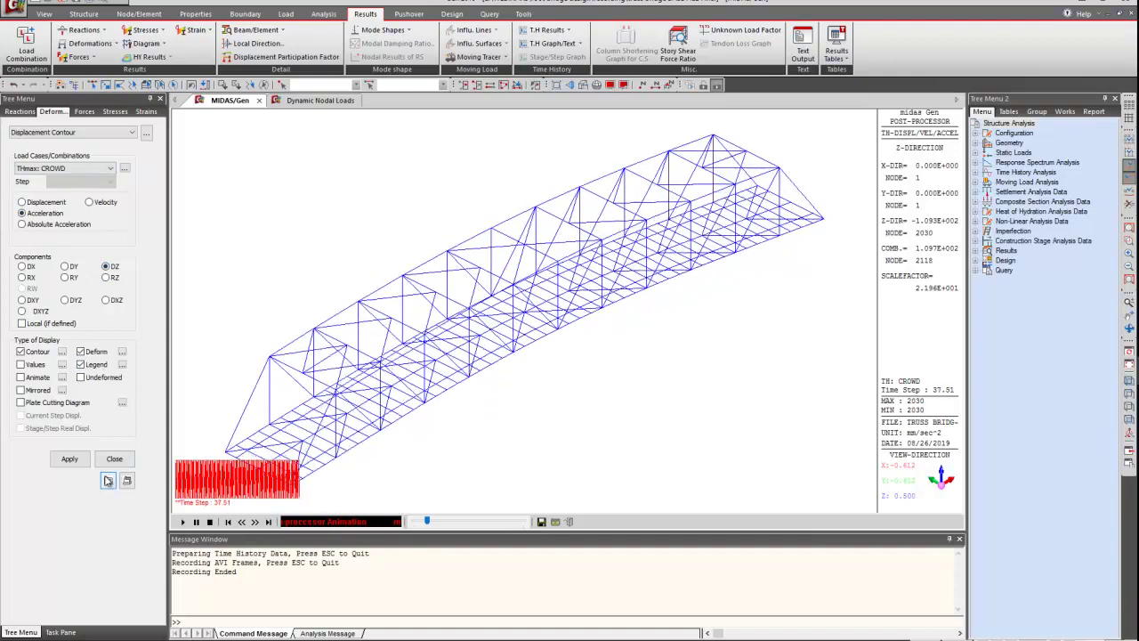
click(78, 463)
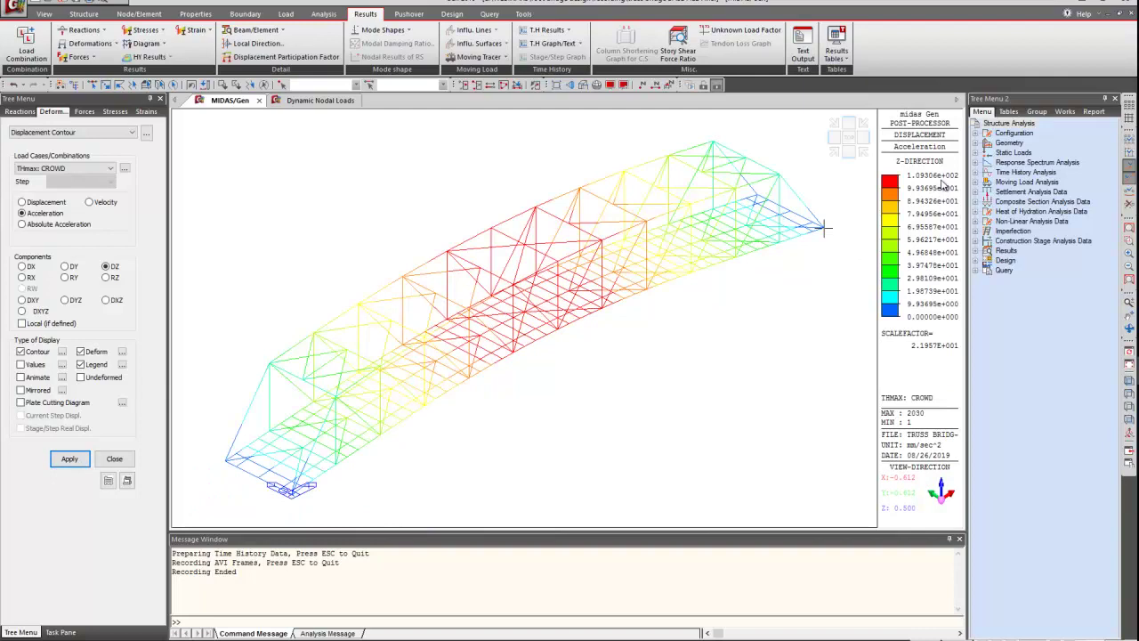
click(958, 637)
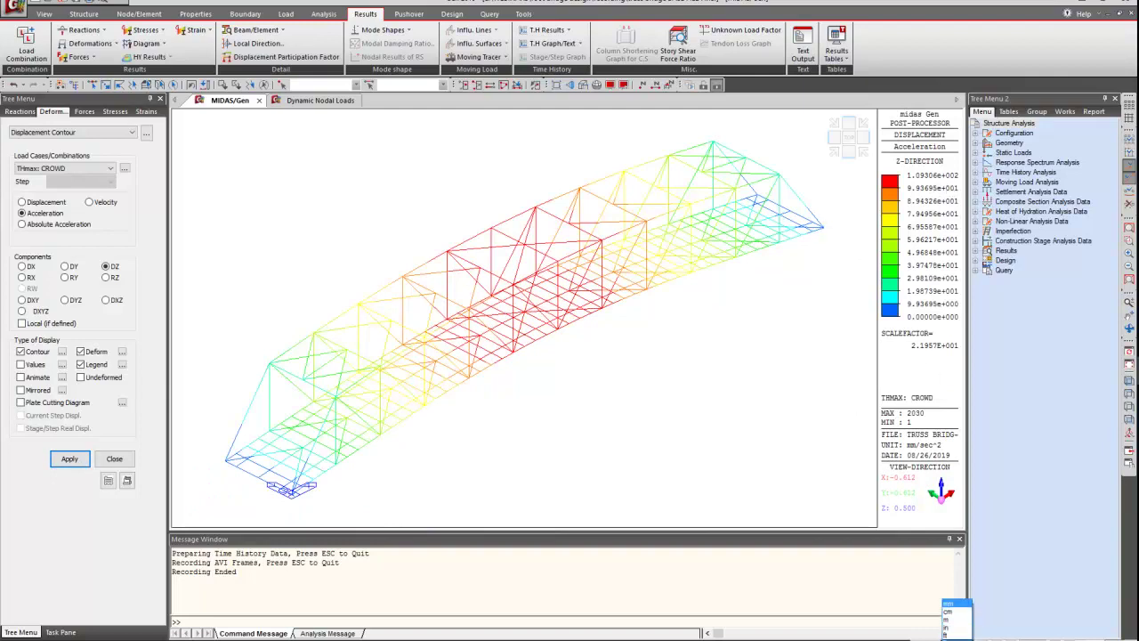
click(951, 618)
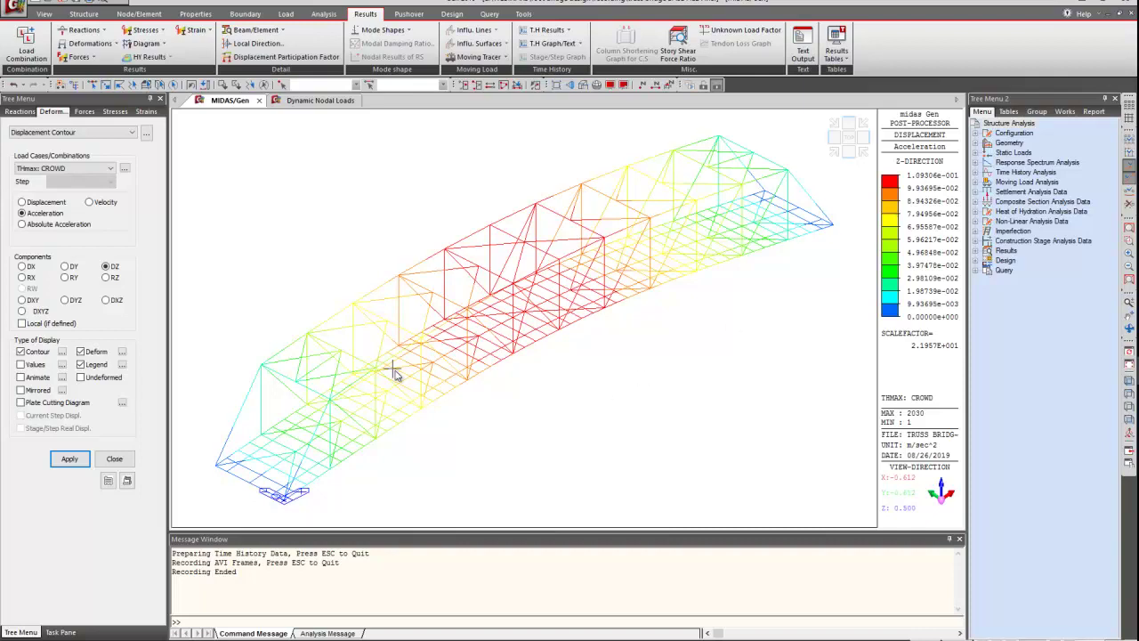
mouse_move(422, 378)
click(567, 43)
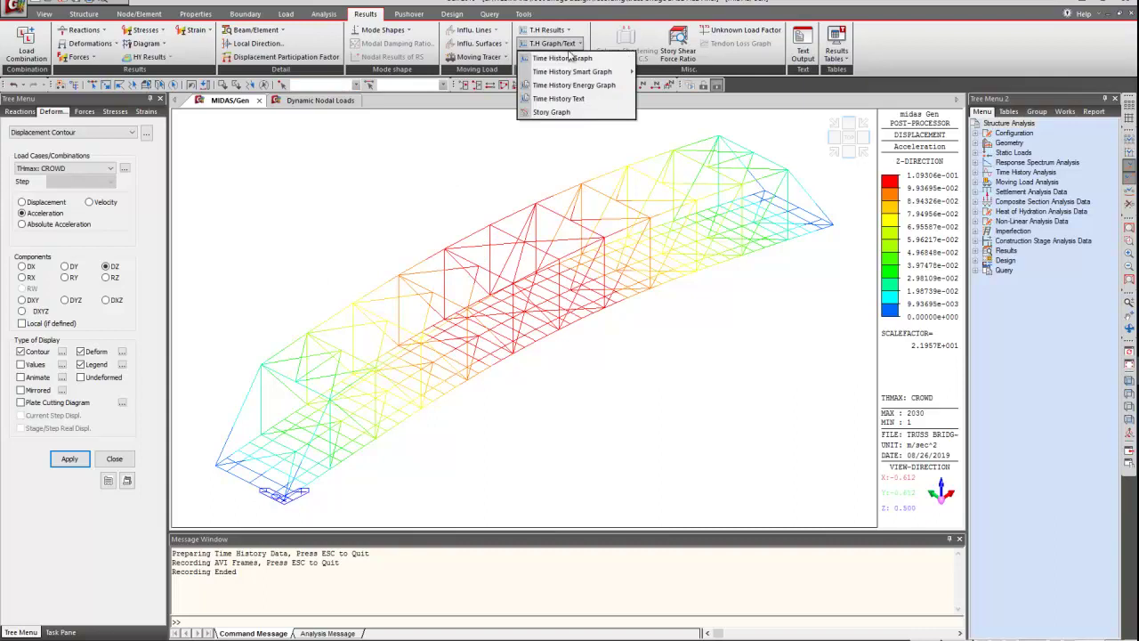
click(574, 60)
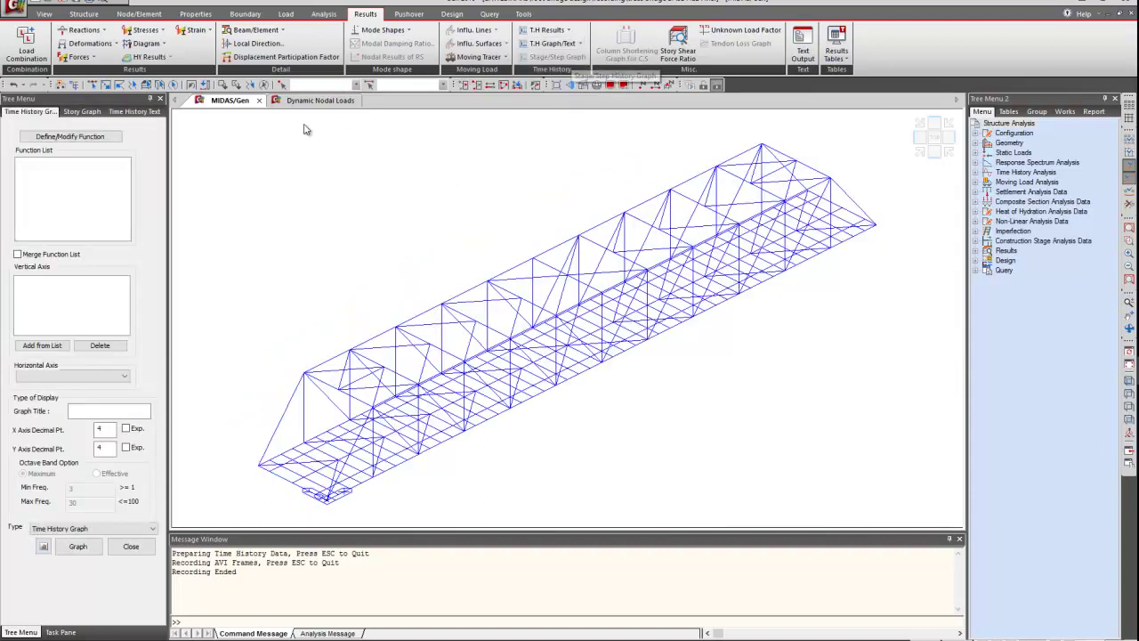
click(78, 138)
click(47, 191)
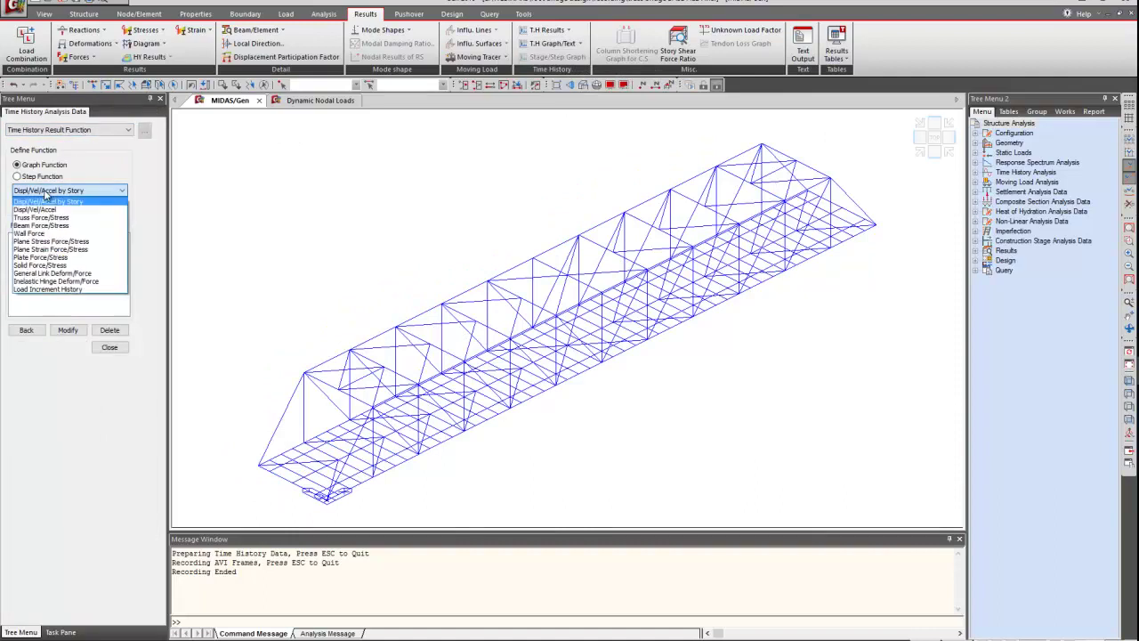
click(46, 210)
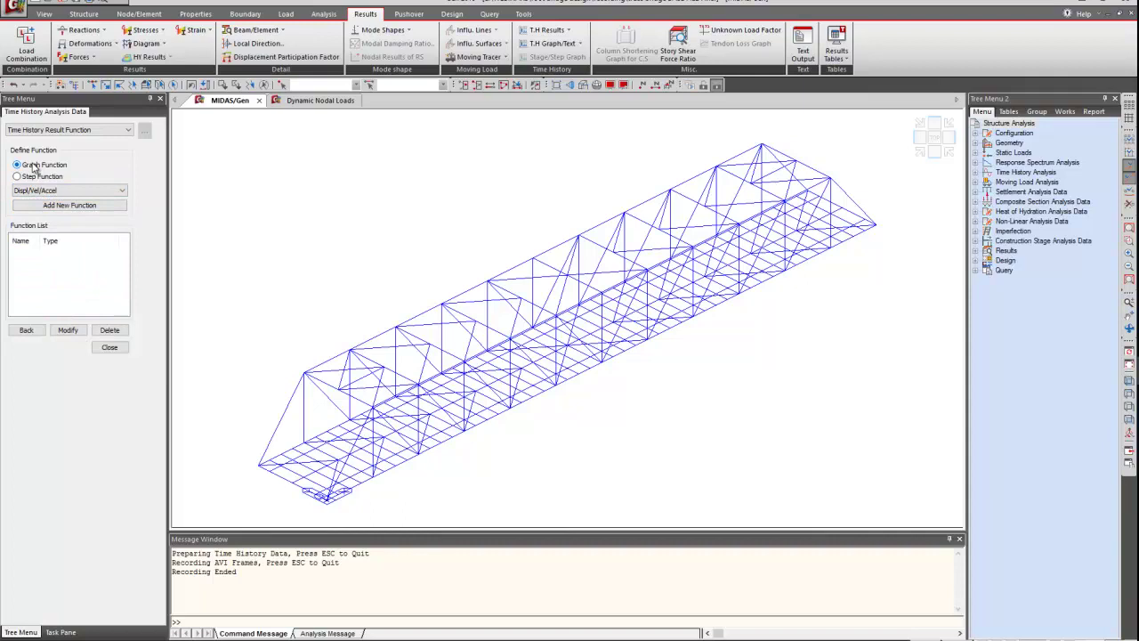
click(58, 206)
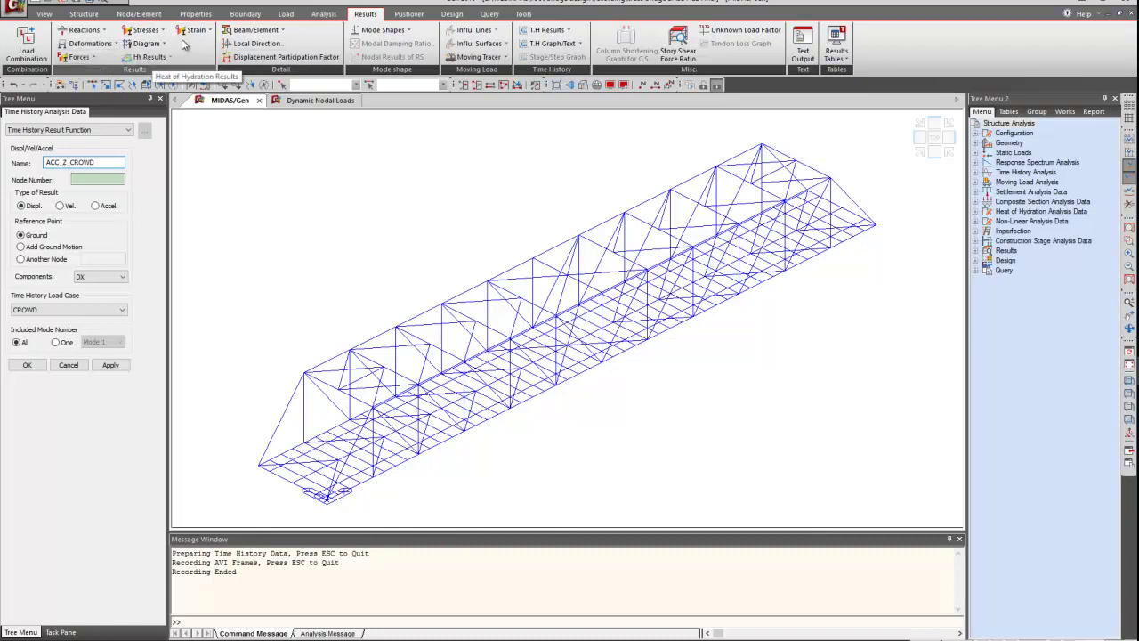
Step: Redisplay the displacement contour for THmax: CROWD as DZ acceleration, with deformation and legend, to identify the node of maximum acceleration
click(115, 42)
click(114, 73)
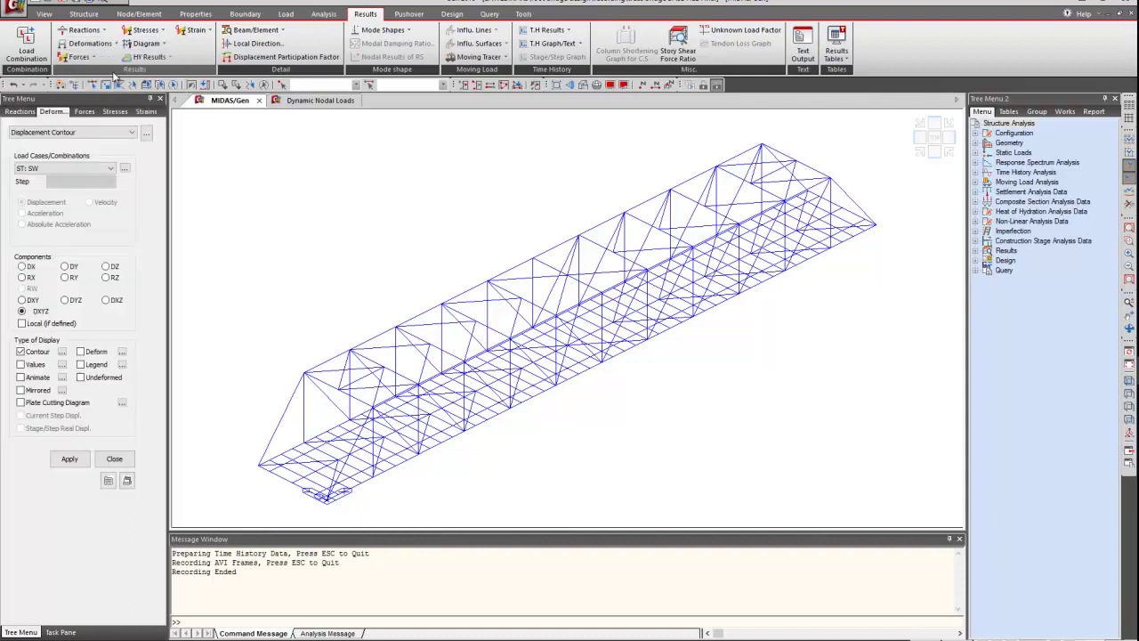
click(64, 168)
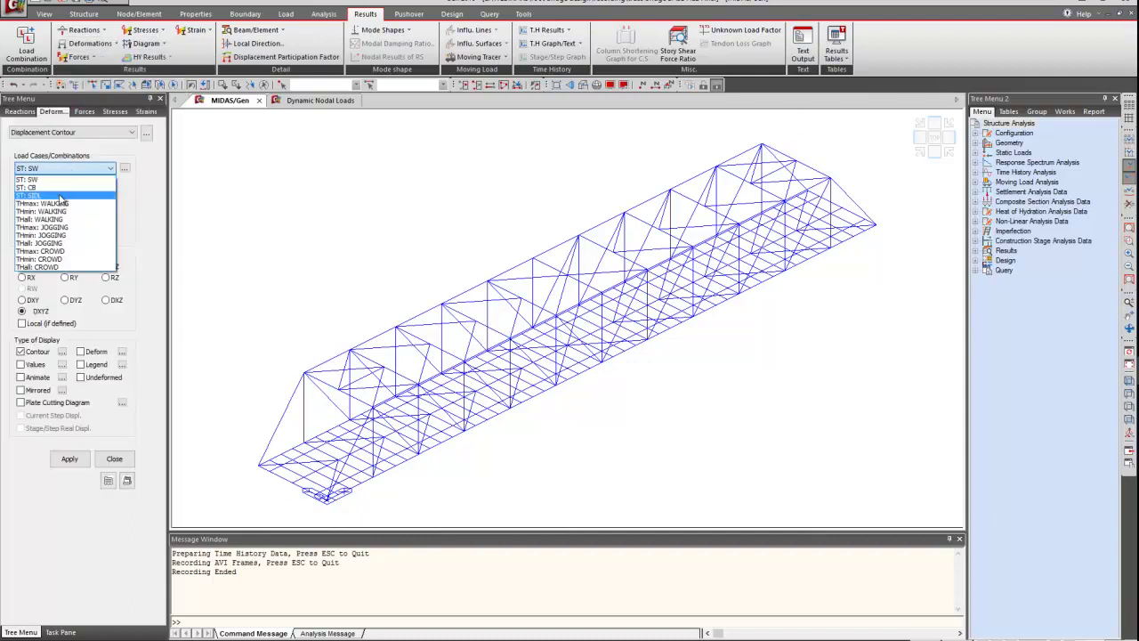
click(57, 253)
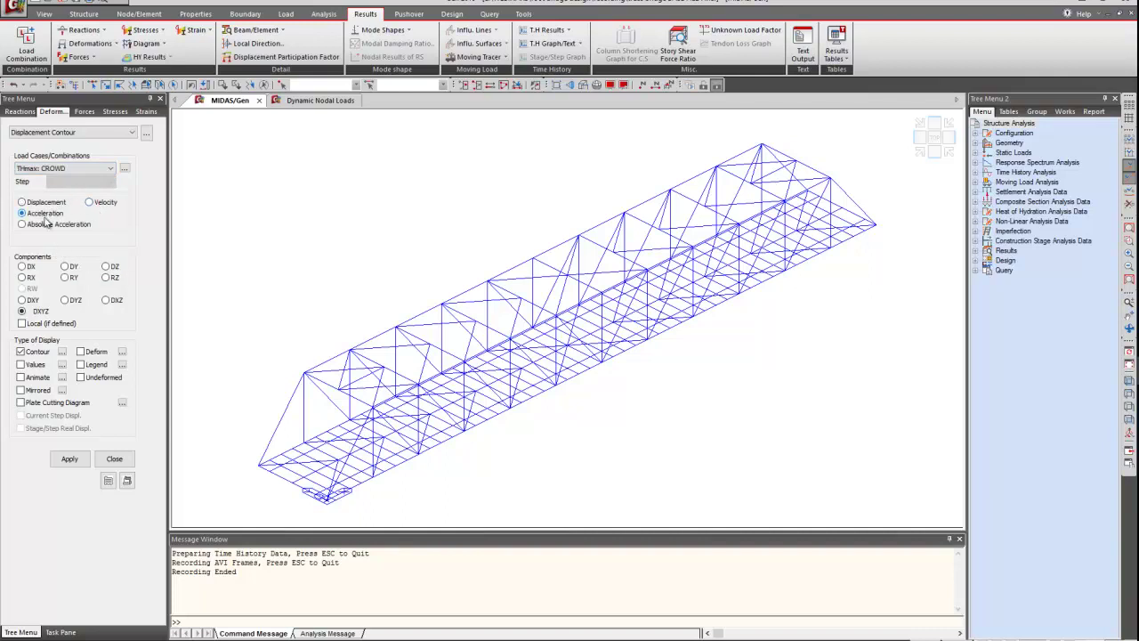
click(106, 266)
click(84, 363)
click(81, 352)
click(70, 459)
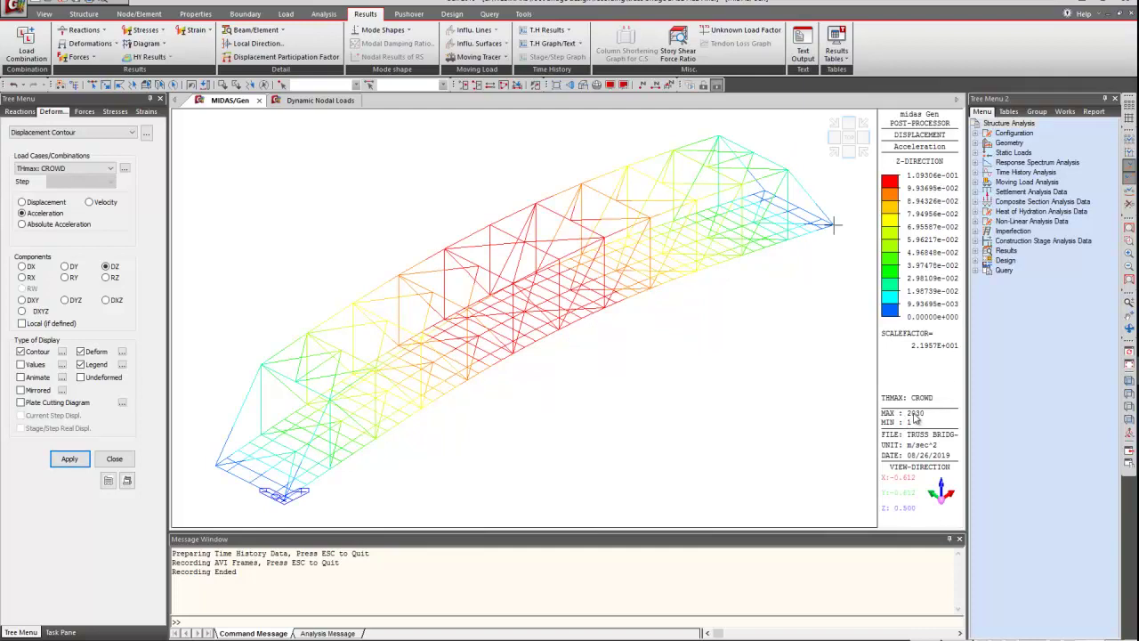
click(541, 44)
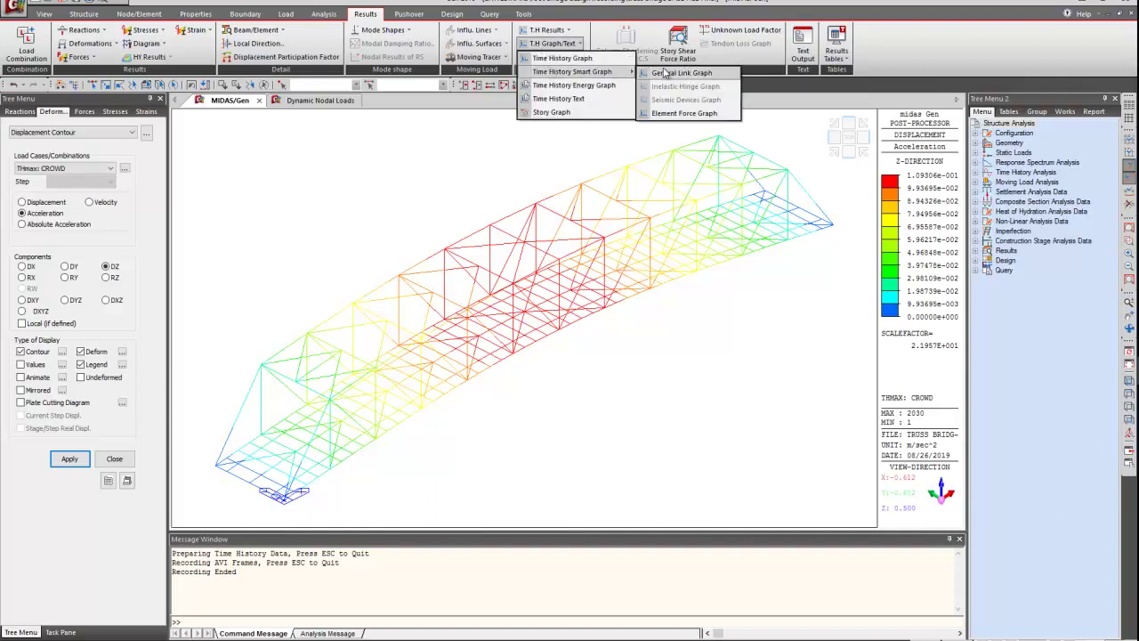
click(693, 72)
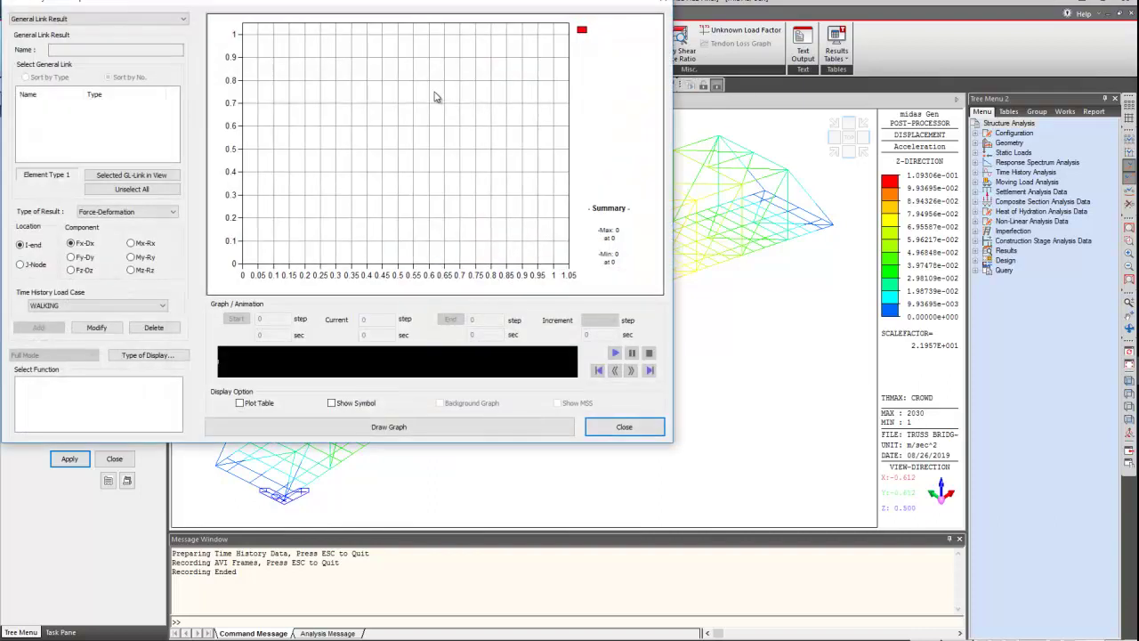
click(670, 5)
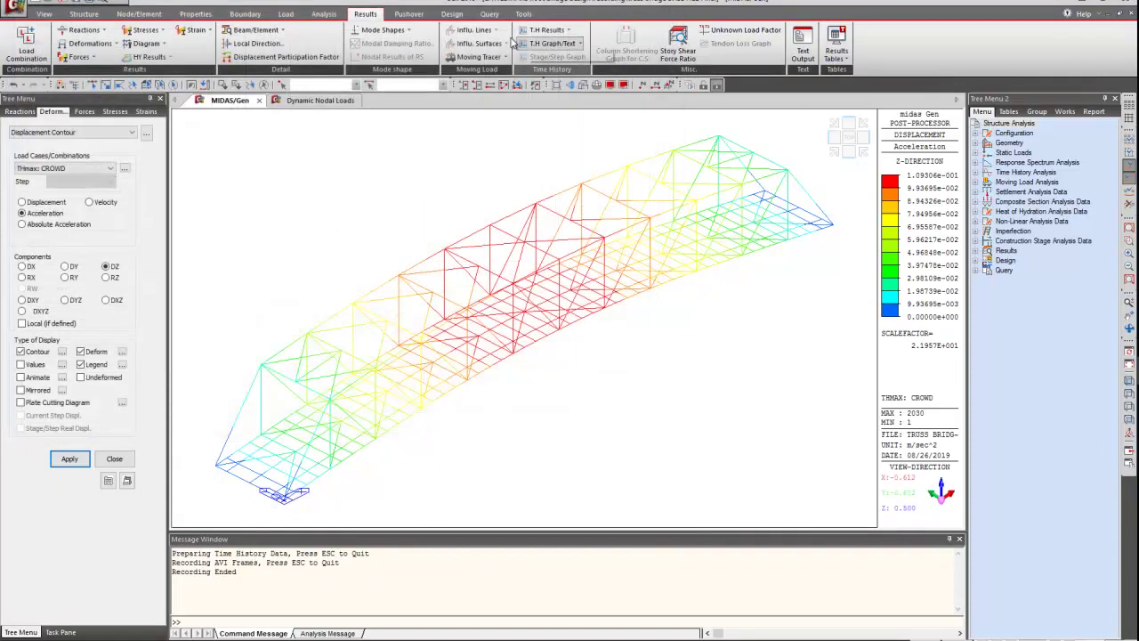
Step: Define a Displ/Vel/Accel time history graph function ACC_Z_CROWD for node 2030 with result type Accel., component DZ and load case CROWD
click(552, 44)
click(564, 59)
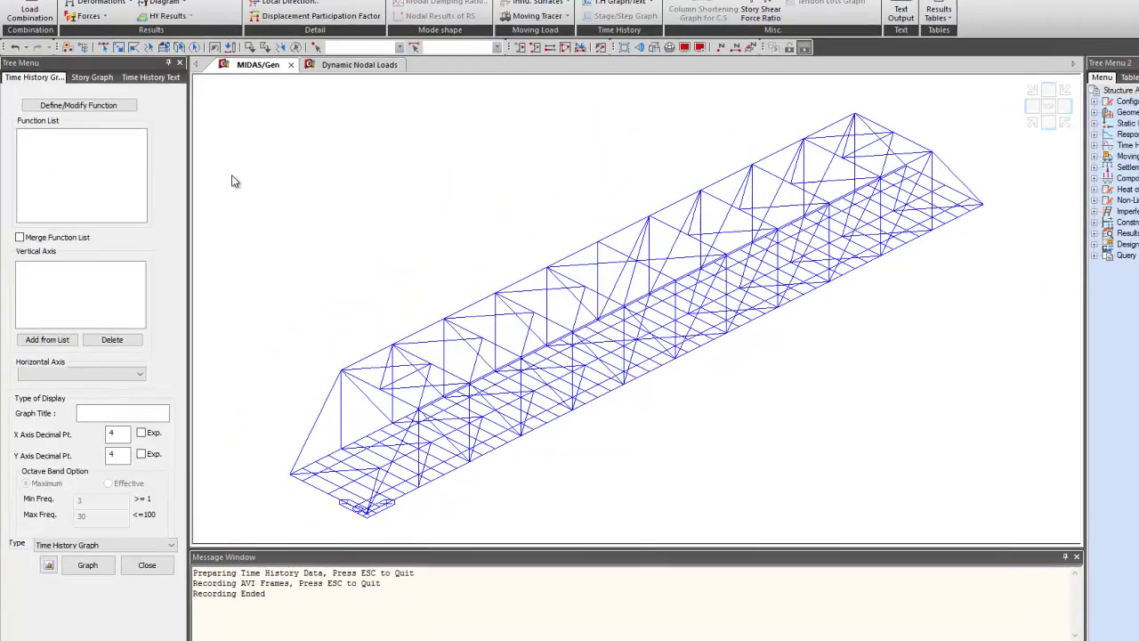
click(95, 116)
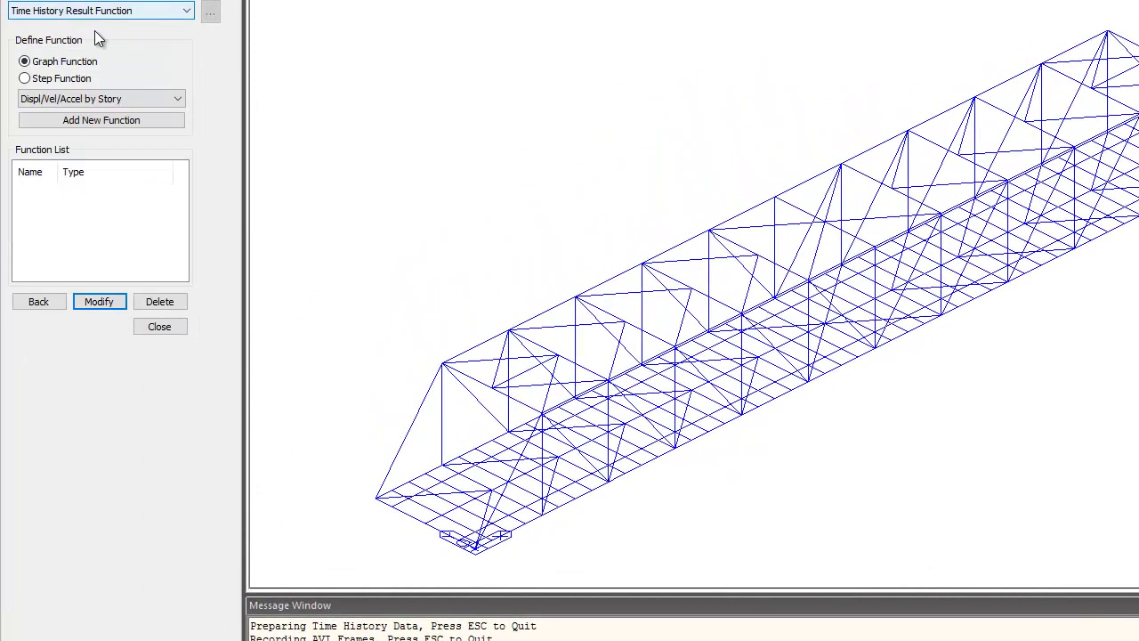
click(96, 98)
click(76, 124)
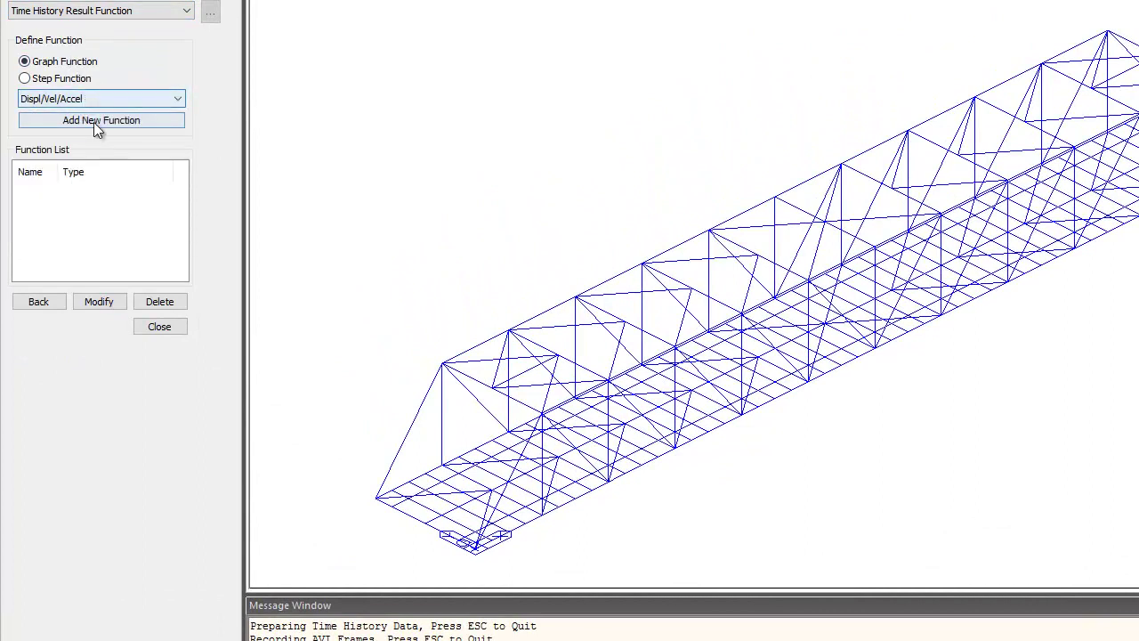
click(94, 121)
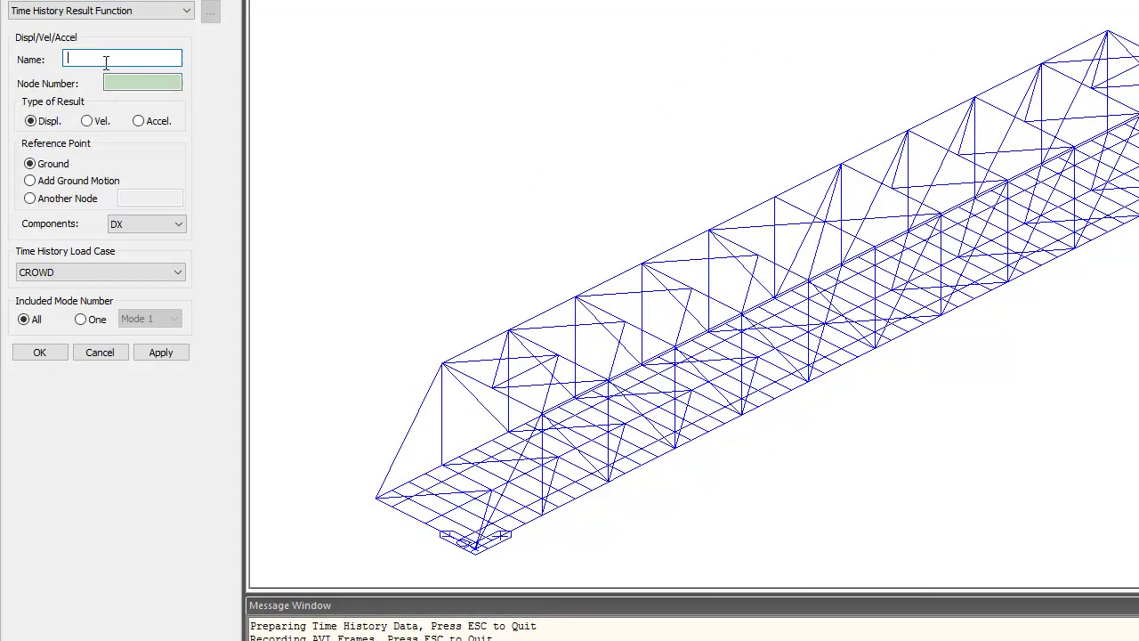
text(2030)
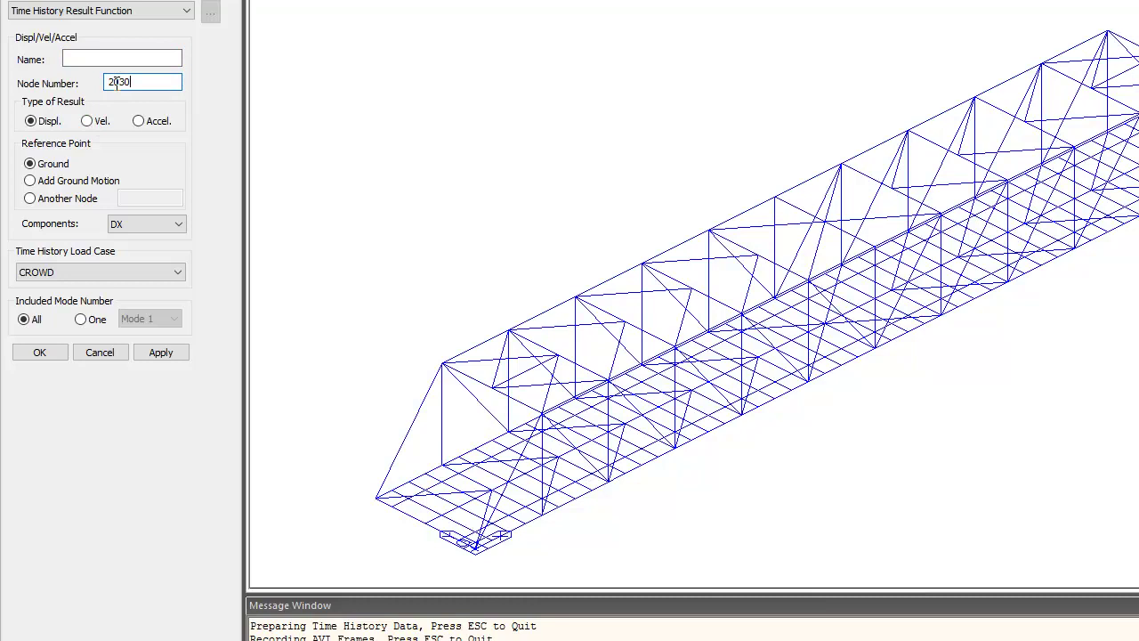
click(91, 59)
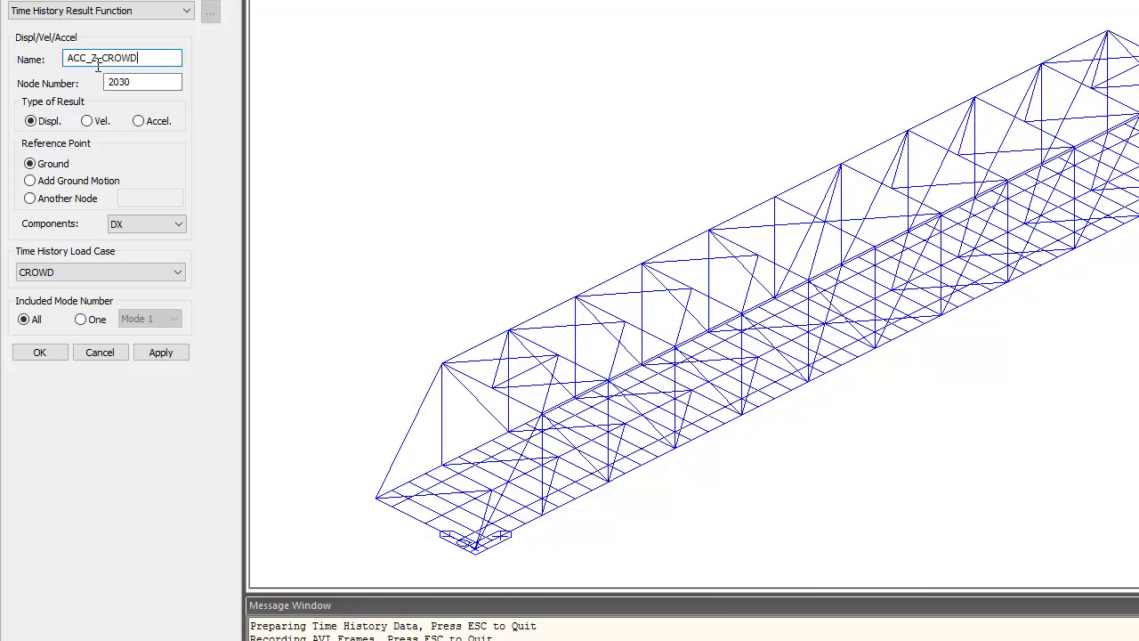
click(139, 125)
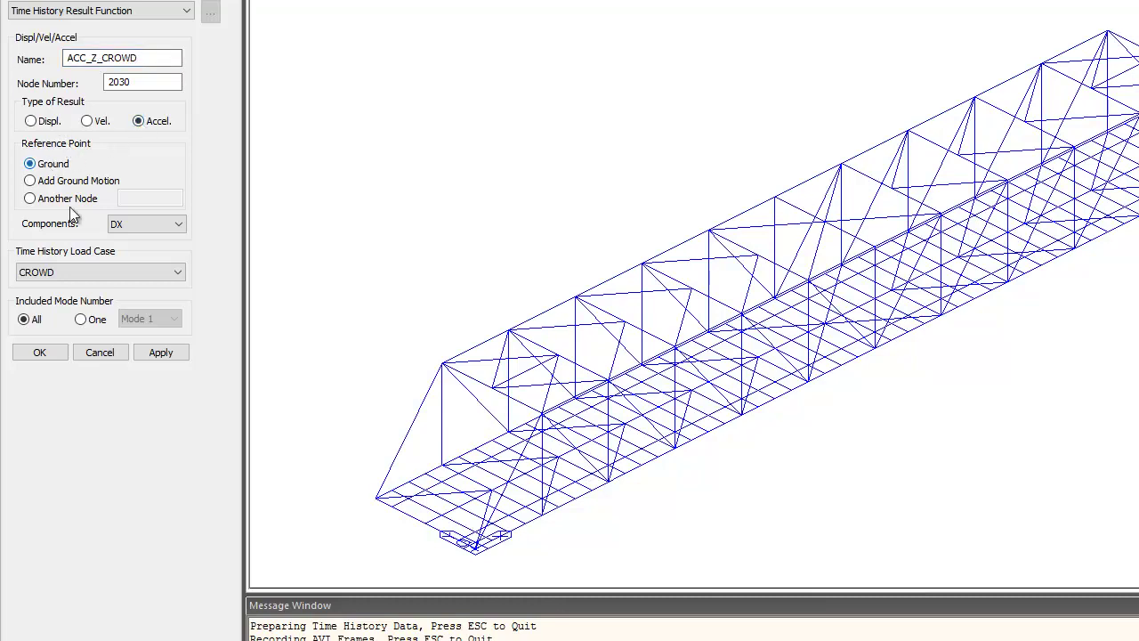
click(125, 228)
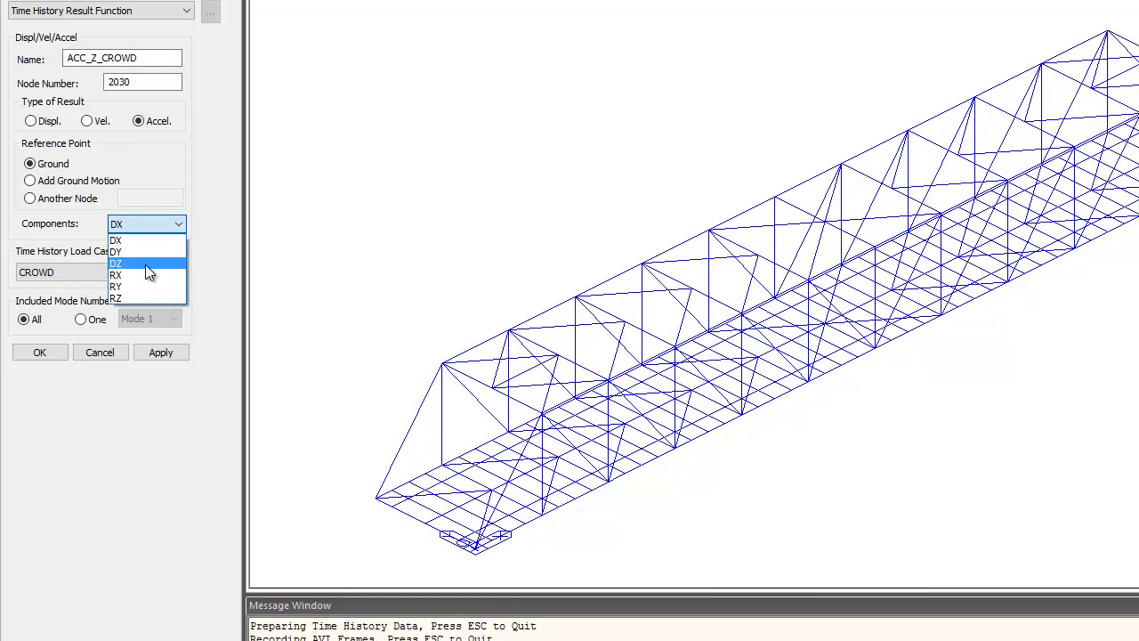
click(147, 266)
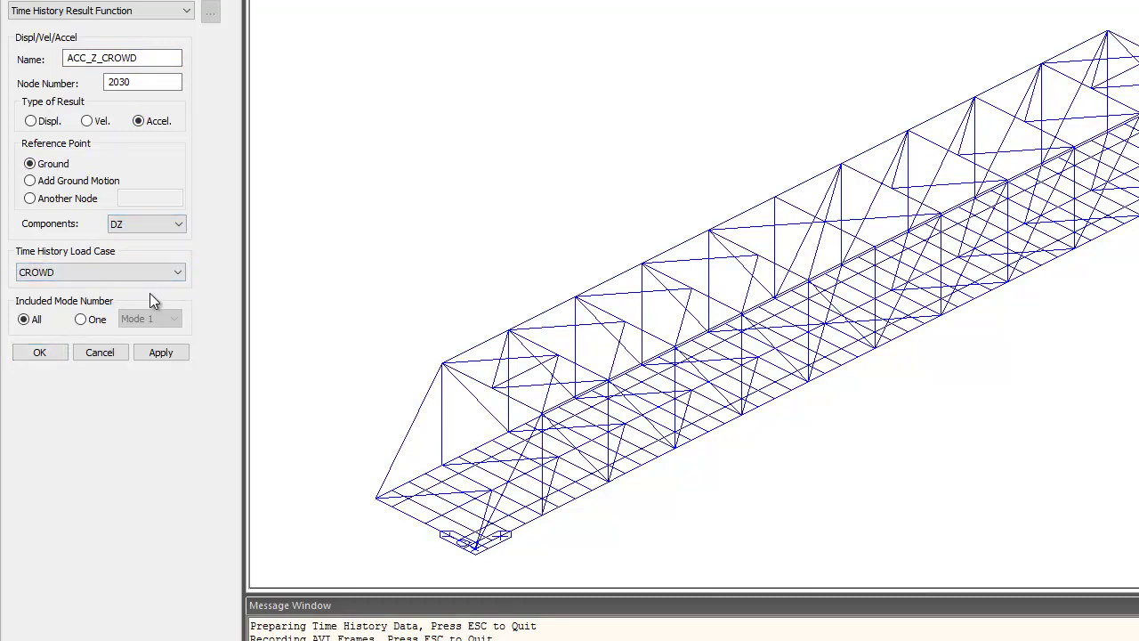
click(42, 350)
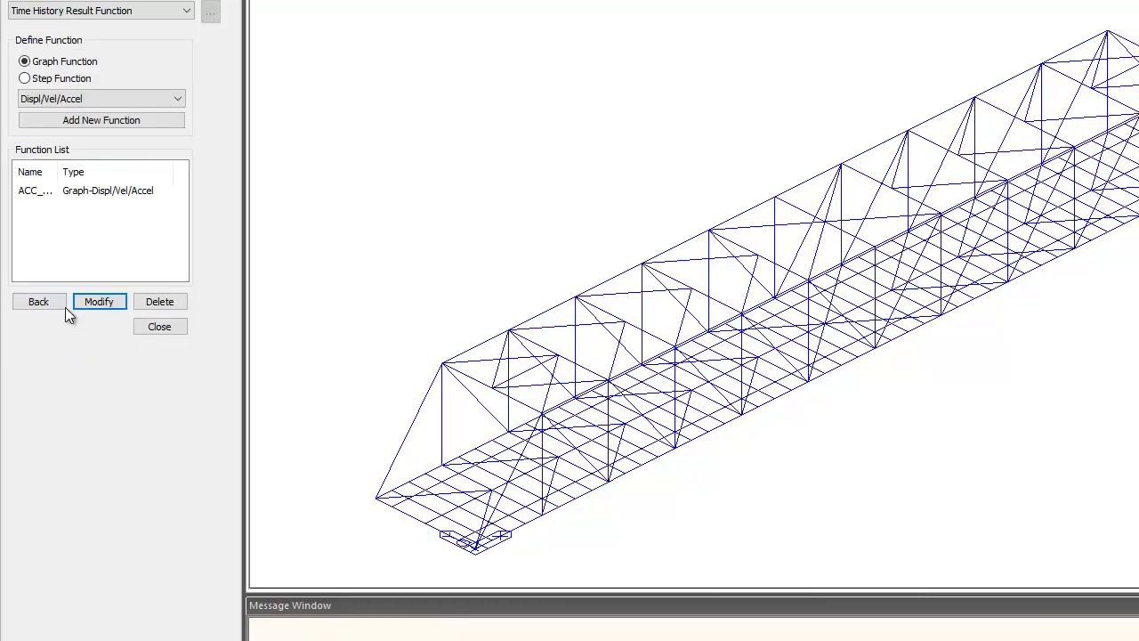
Step: Plot ACC_Z_CROWD on the vertical axis against time in a time history graph titled ACC_Z
click(43, 302)
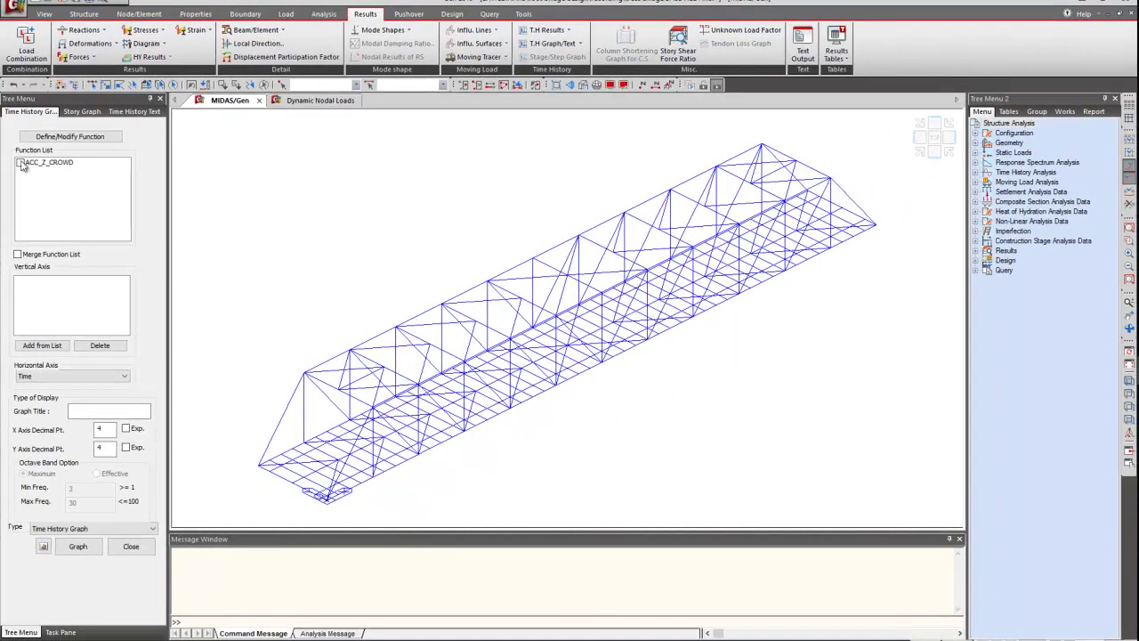
click(23, 164)
click(52, 345)
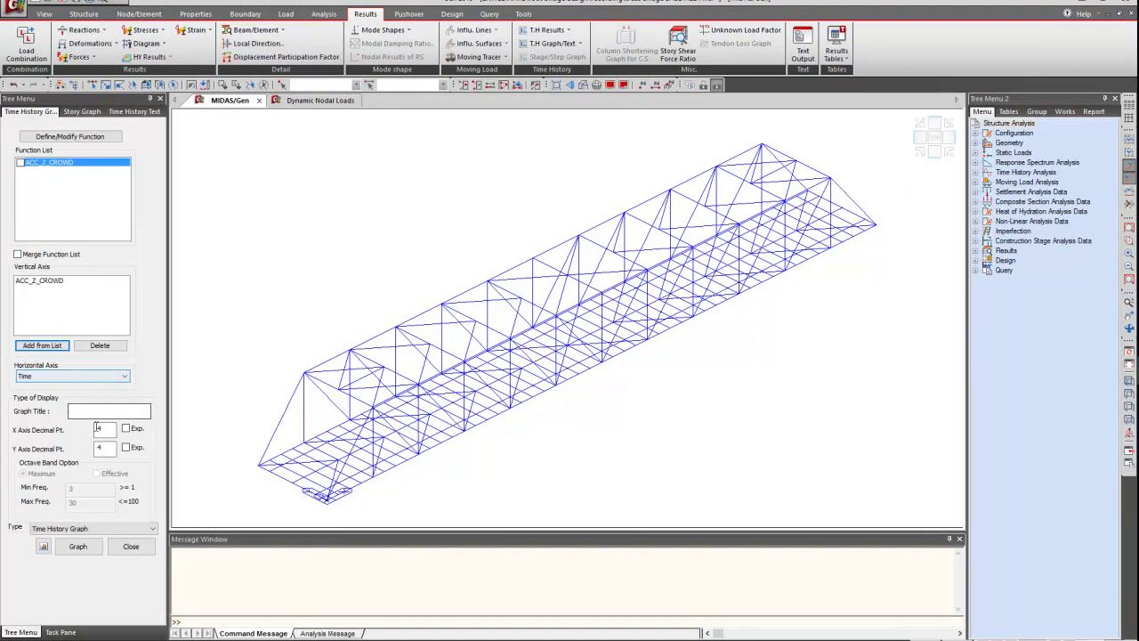
click(91, 410)
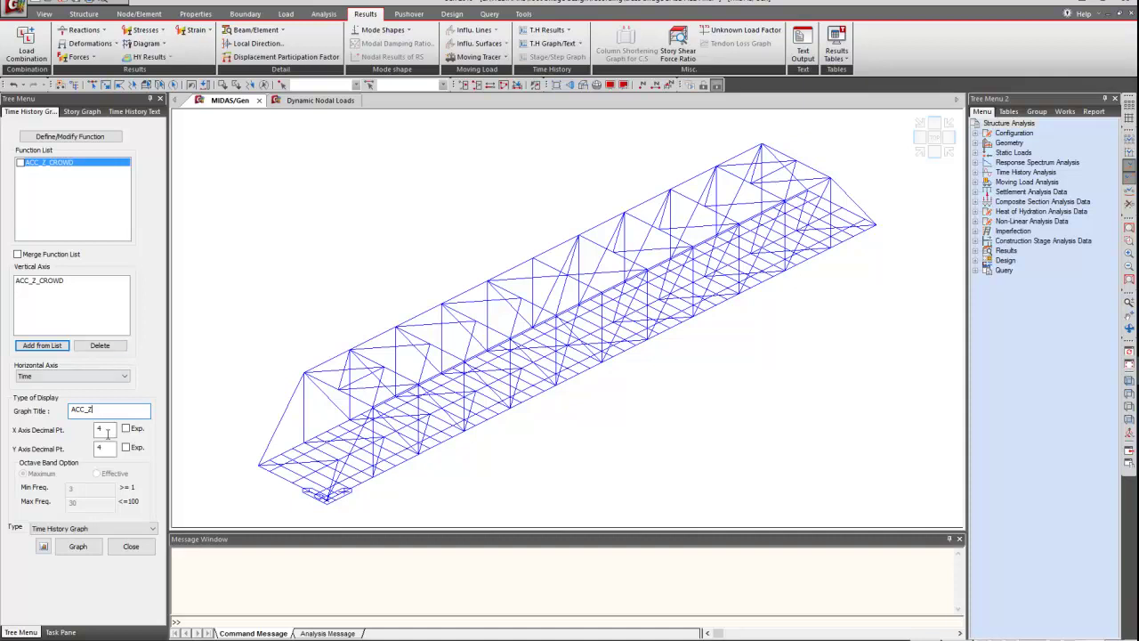
click(78, 546)
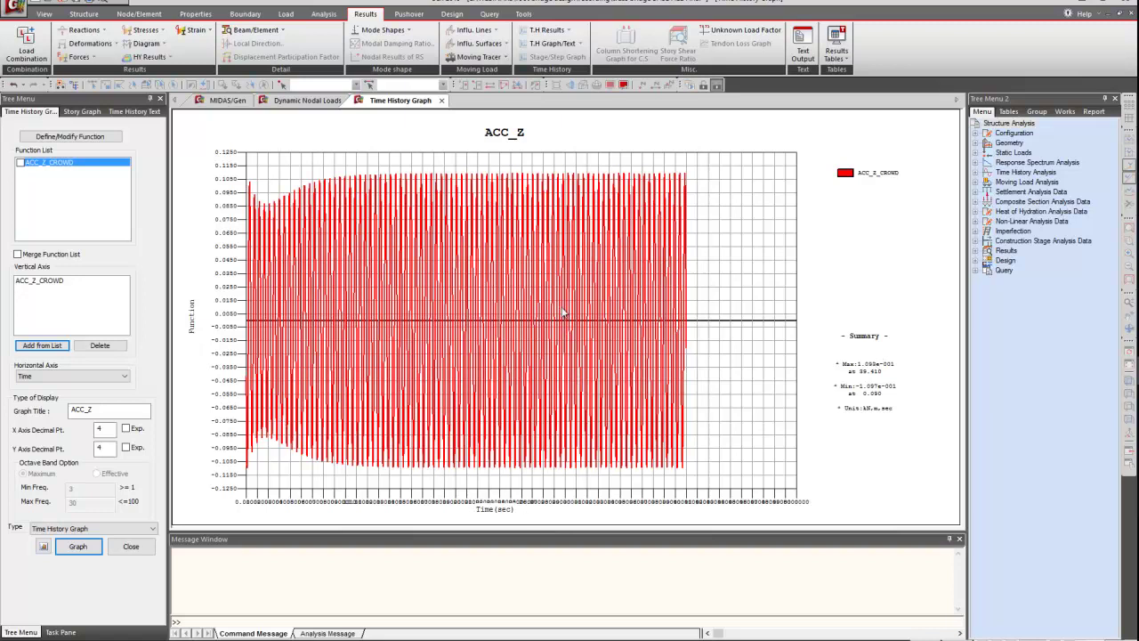
Step: Try to zoom in on the final seconds of the ACC_Z graph to examine the acceleration peaks
drag(588, 372, 664, 488)
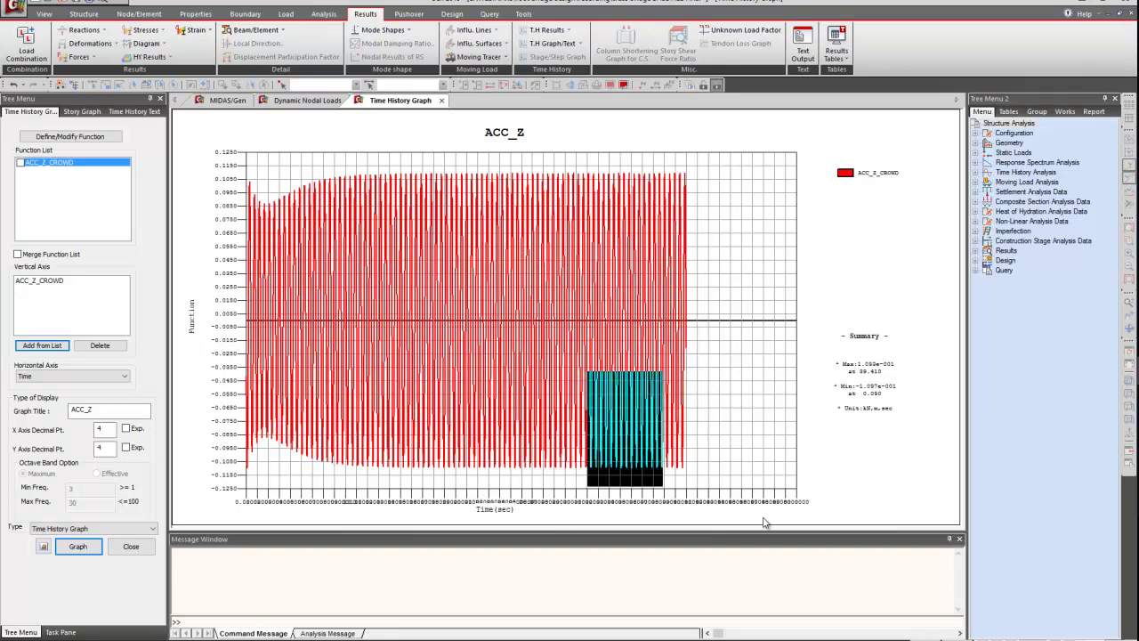
click(782, 513)
drag(591, 411, 671, 480)
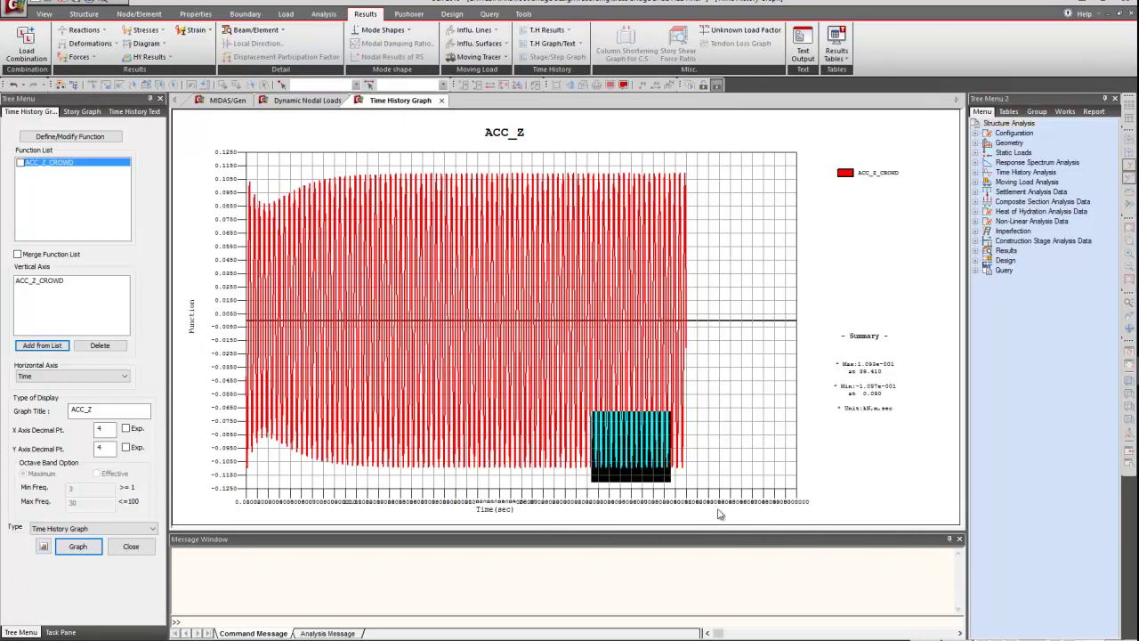
click(763, 516)
drag(729, 399, 666, 530)
click(643, 501)
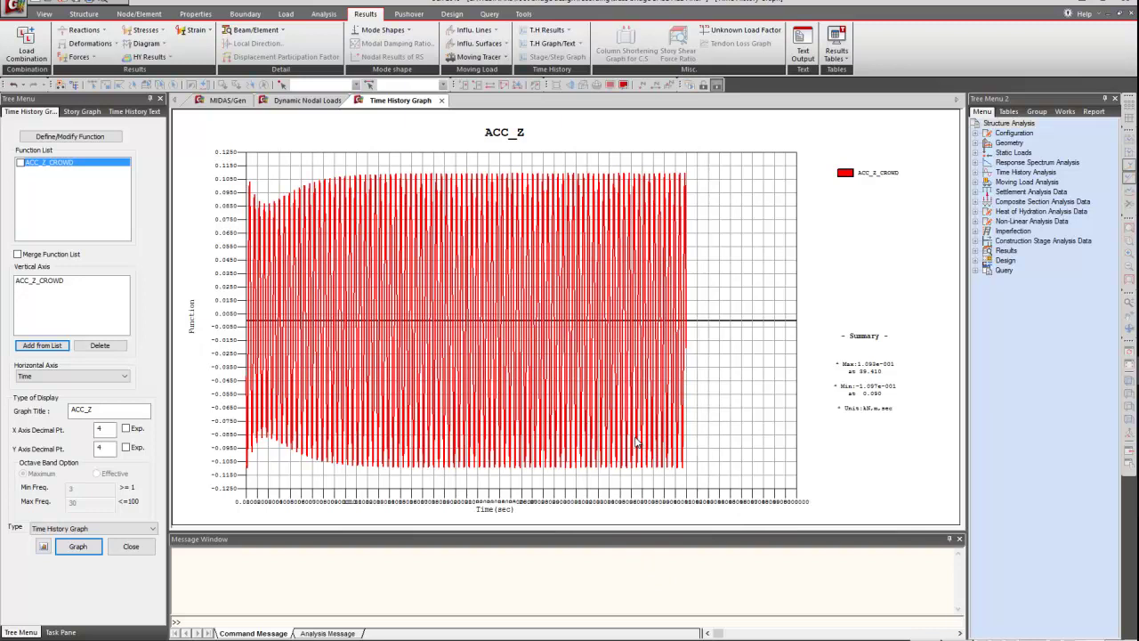
drag(634, 437, 696, 487)
click(764, 526)
click(436, 292)
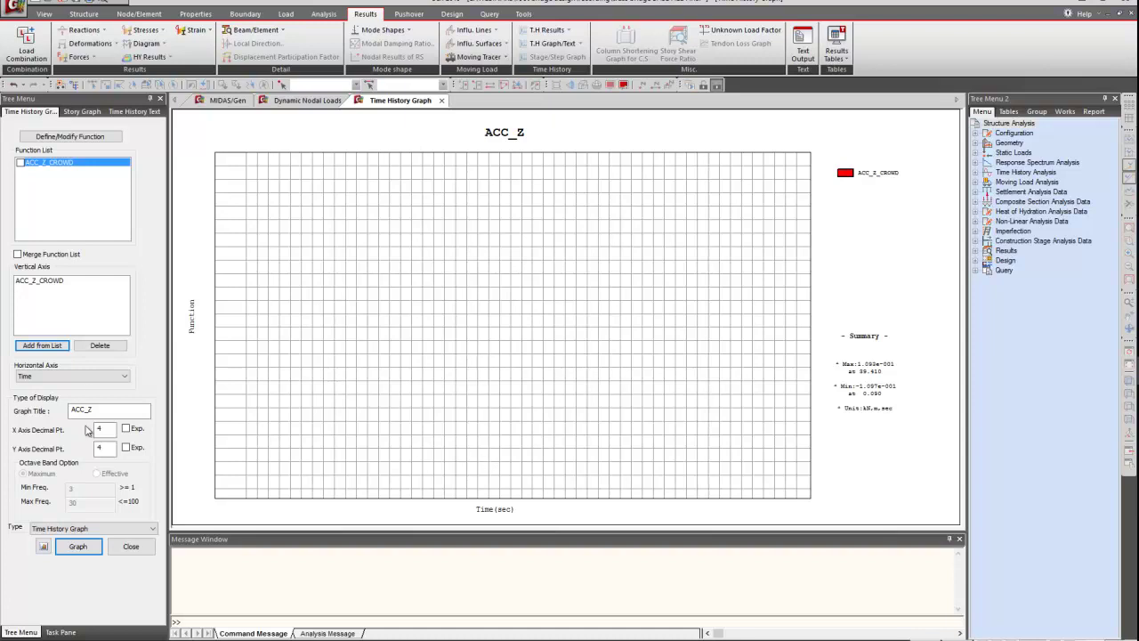
Step: Add a new Displ/Vel/Accel graph function named ACC_Z_JOGGING for node 2030
click(70, 136)
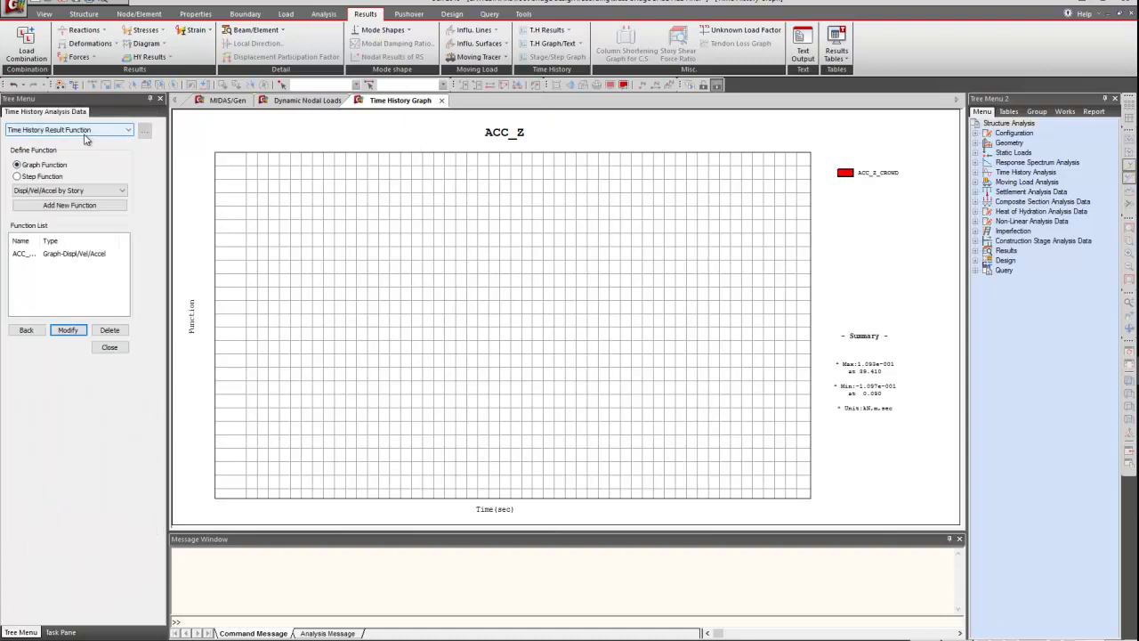
click(54, 191)
click(61, 210)
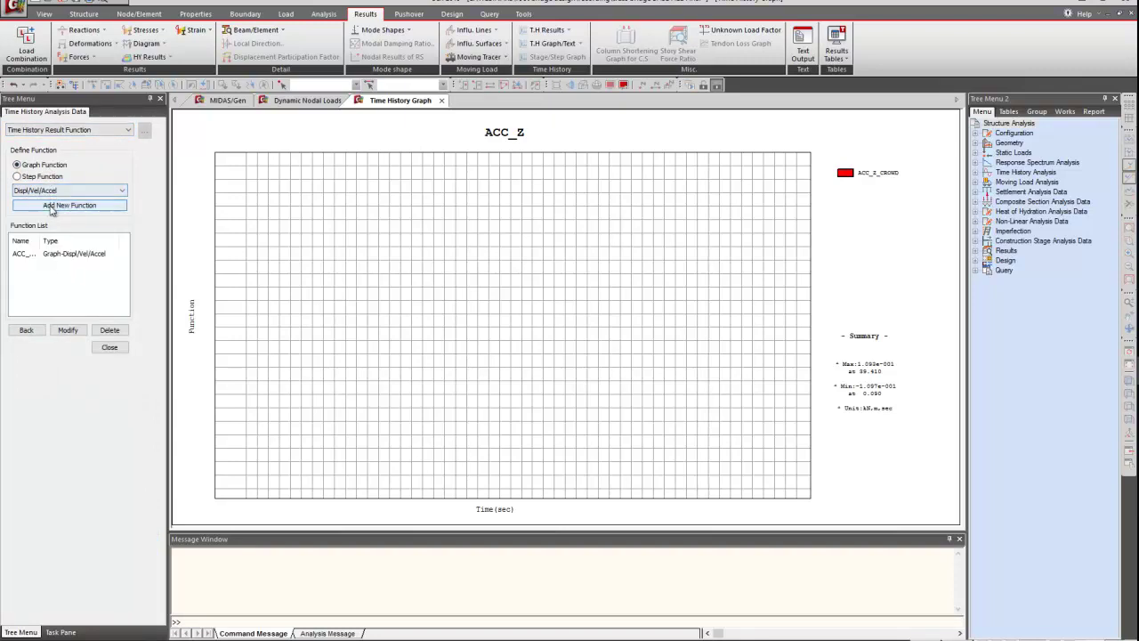
click(60, 205)
click(85, 177)
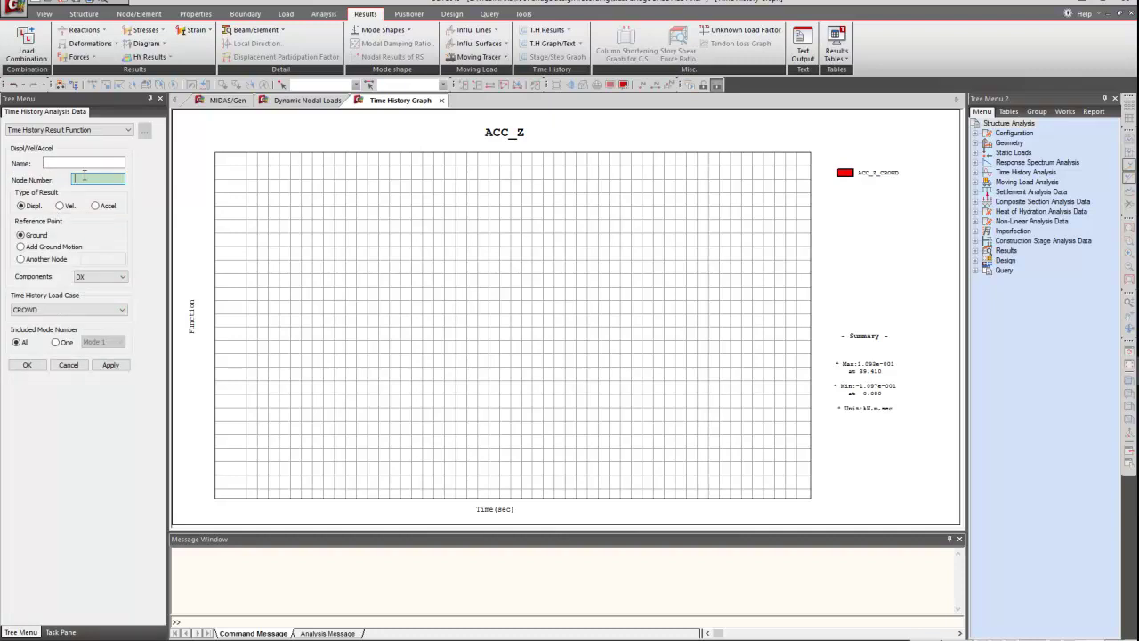
text(2030)
click(53, 162)
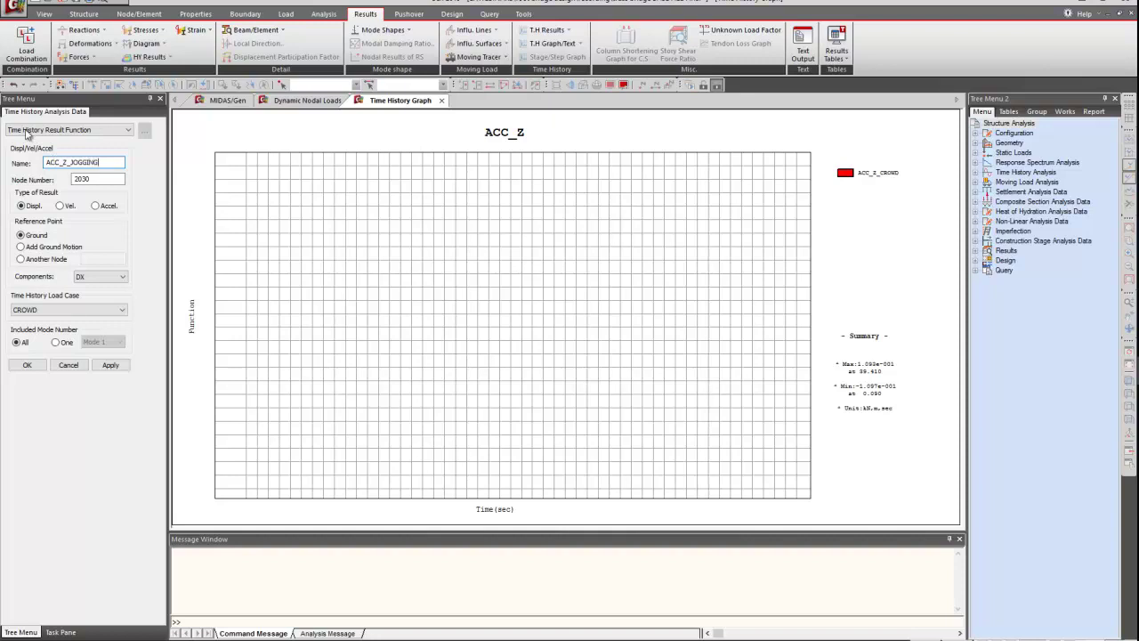
Step: Set ACC_Z_JOGGING to acceleration relative to ground, component DZ and load case JOGGING, save it and close the function definition
click(96, 207)
click(51, 248)
click(43, 237)
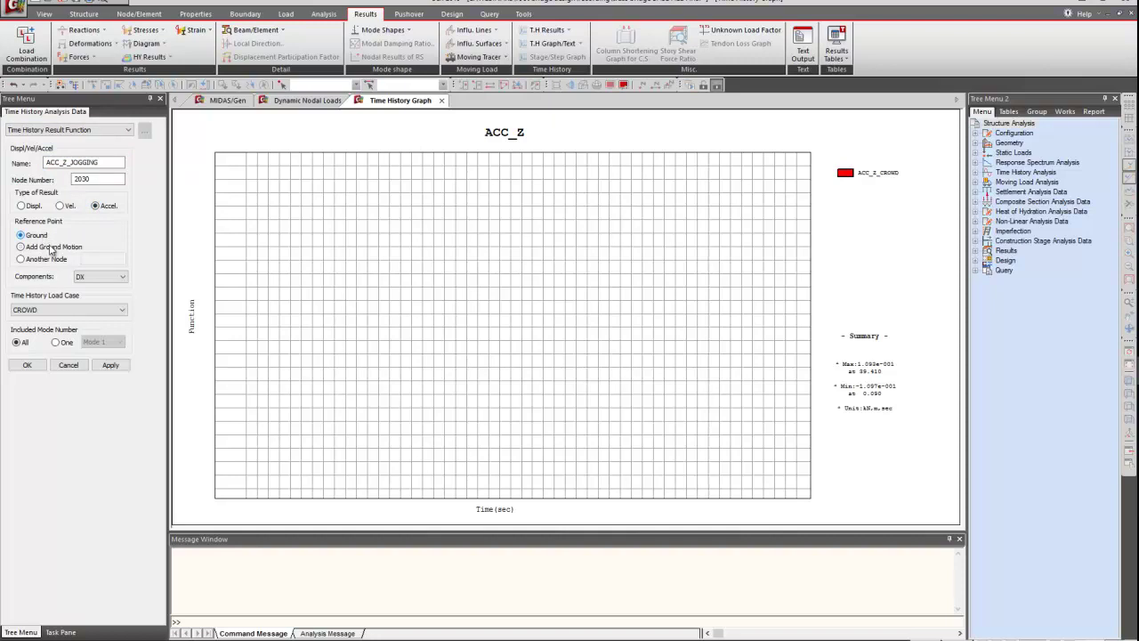
click(98, 277)
click(86, 304)
click(70, 310)
click(69, 330)
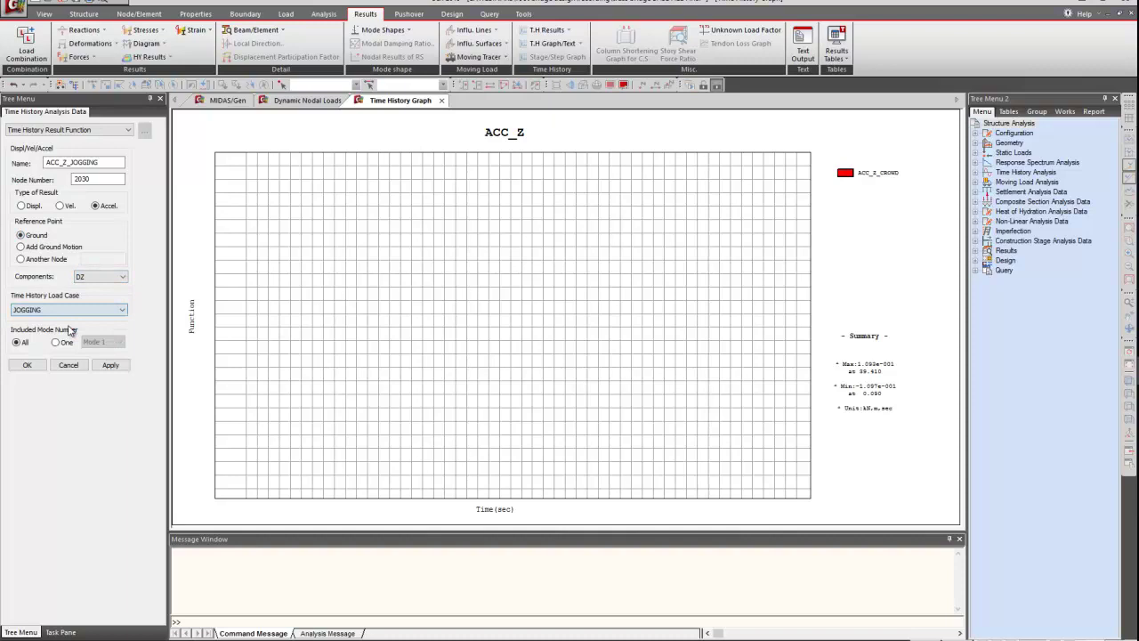
click(27, 365)
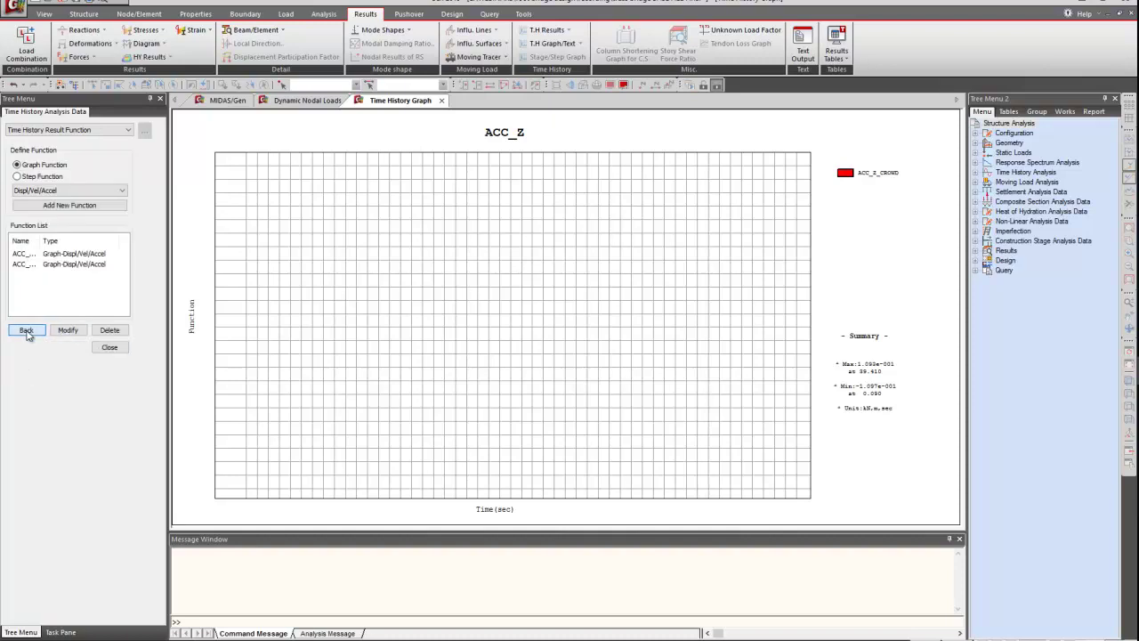
click(110, 347)
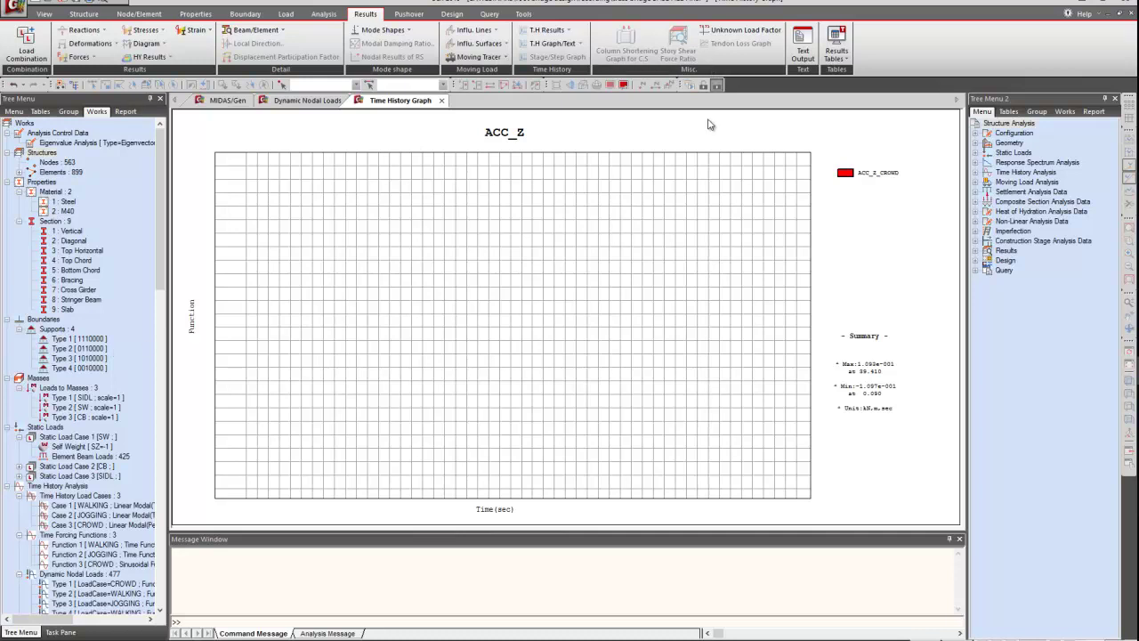
Step: Close the time history graph and the Dynamic Nodal Loads table, leaving only the model view open
click(441, 101)
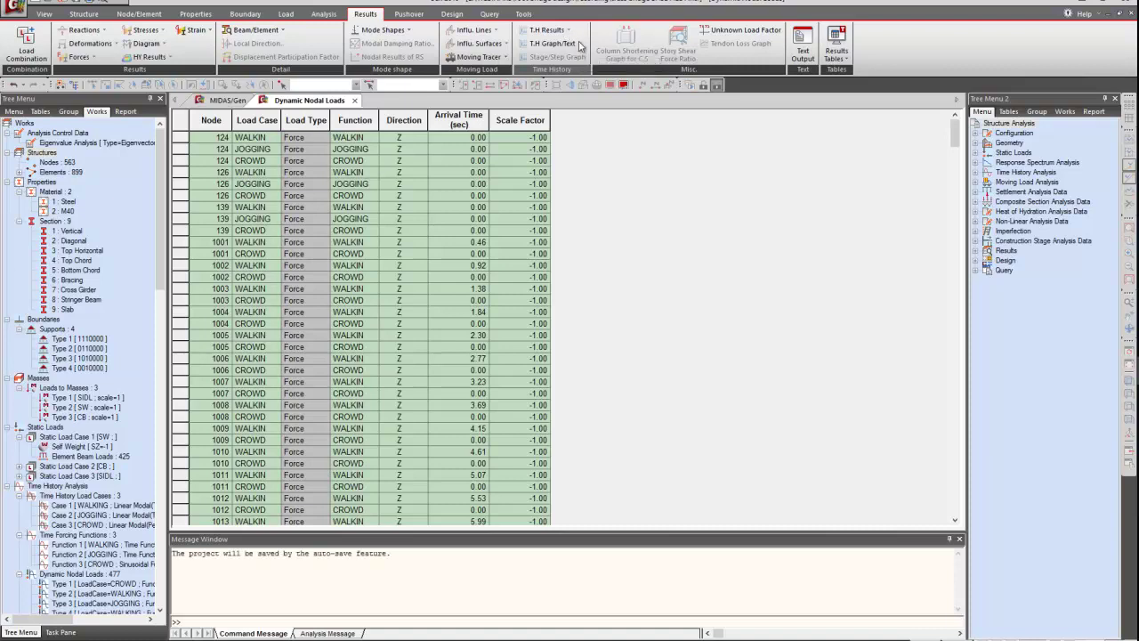
double_click(581, 5)
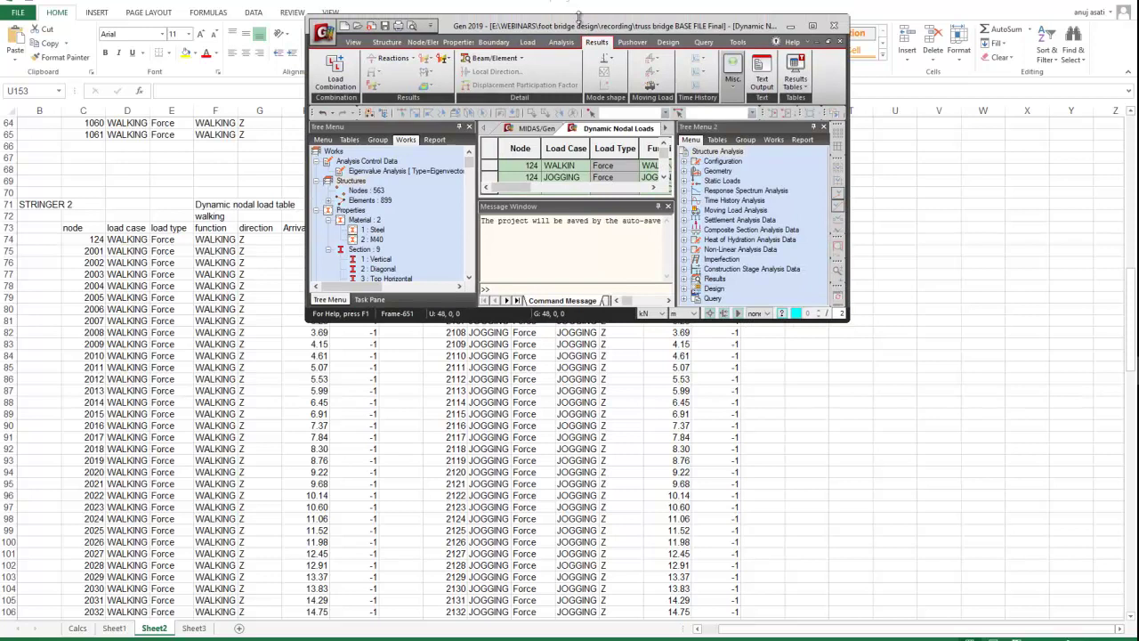
double_click(579, 16)
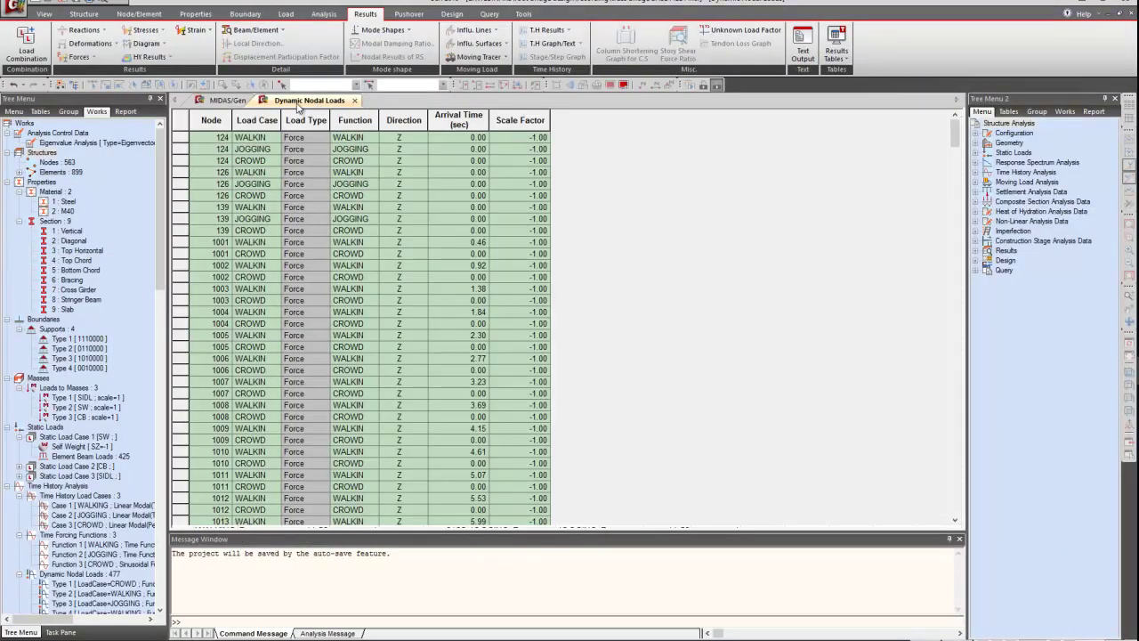
click(234, 100)
click(347, 100)
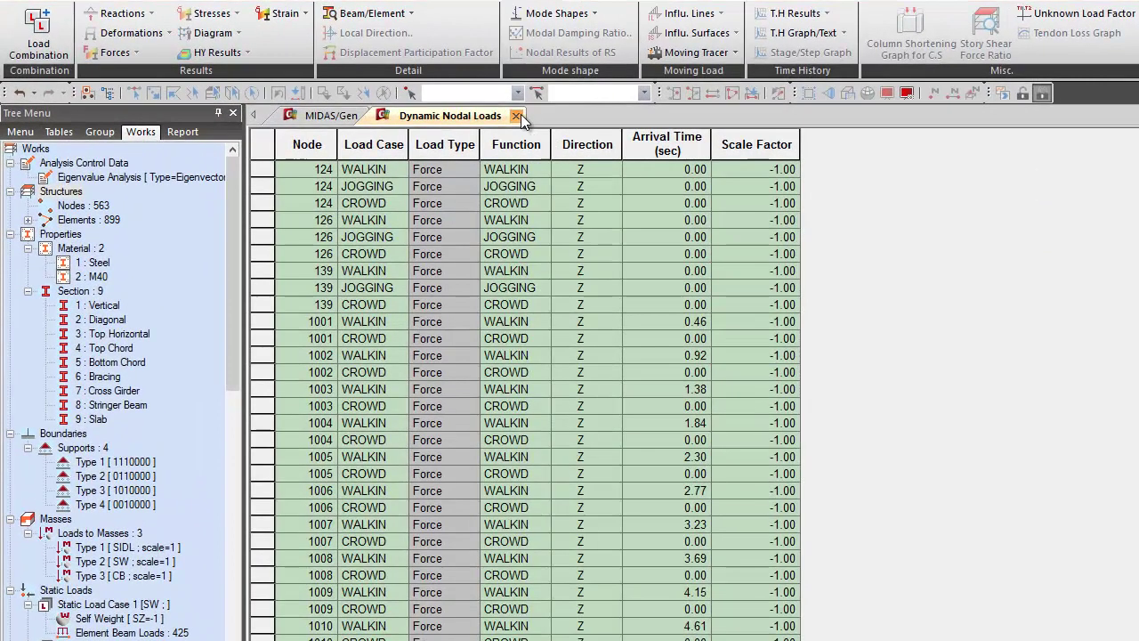
click(355, 100)
Step: Reopen the Time History Graph settings and replace ACC_Z_CROWD with ACC_Z_JOGGING as the vertical axis function
click(842, 33)
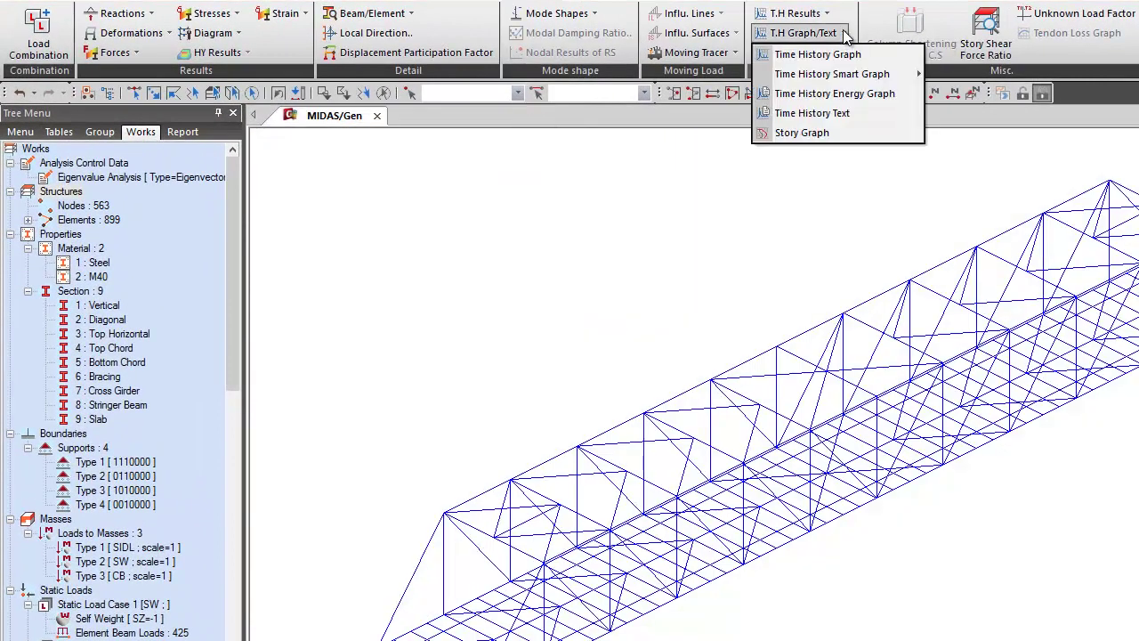
click(828, 57)
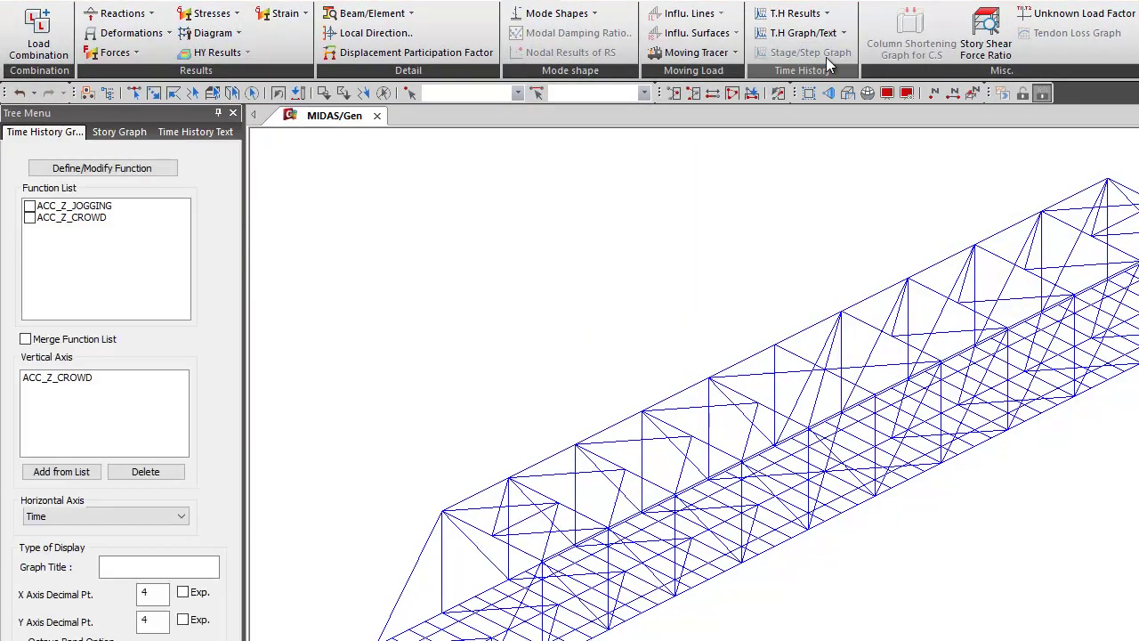
click(37, 209)
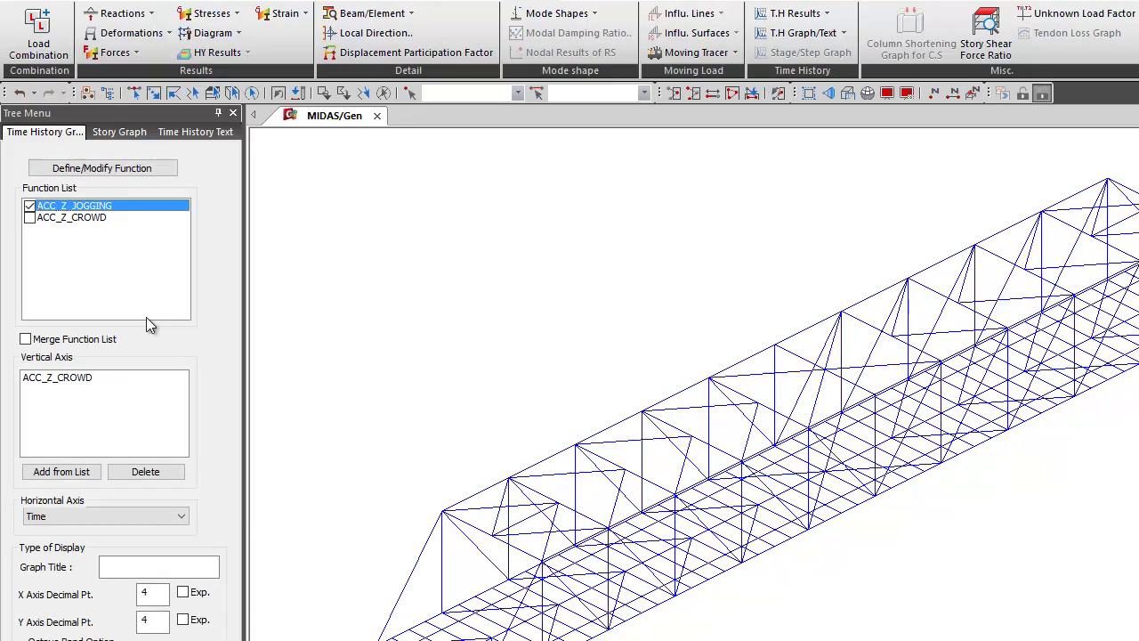
click(68, 379)
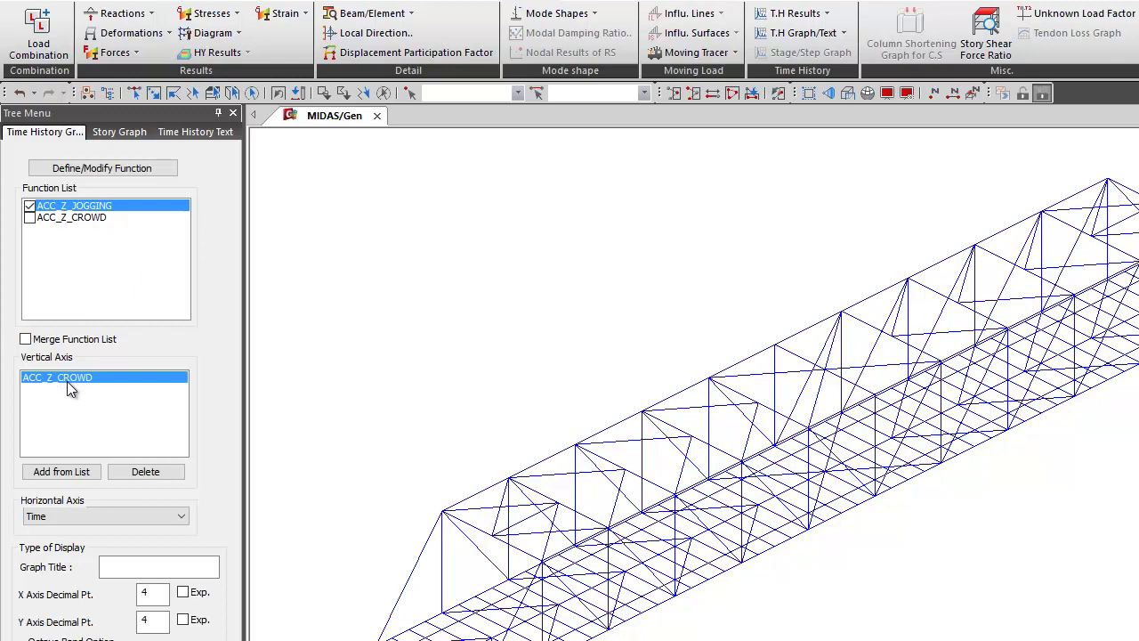
click(145, 471)
click(57, 472)
Step: Title the graph ACC_Z and plot the ACC_Z_JOGGING time history against time
click(142, 568)
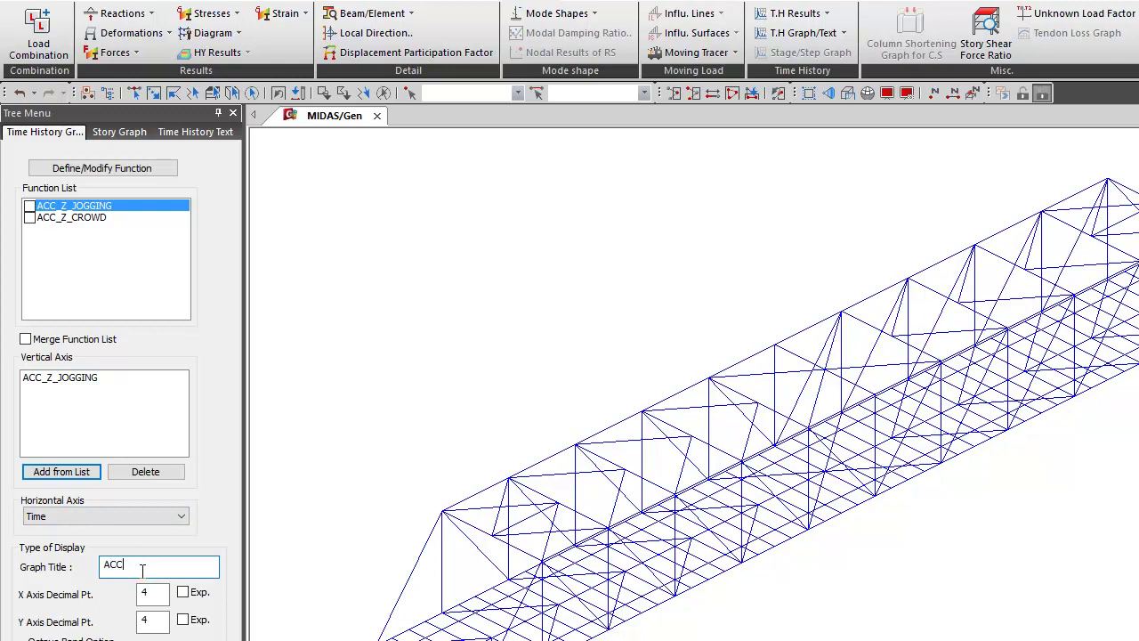
text(ACC_Z)
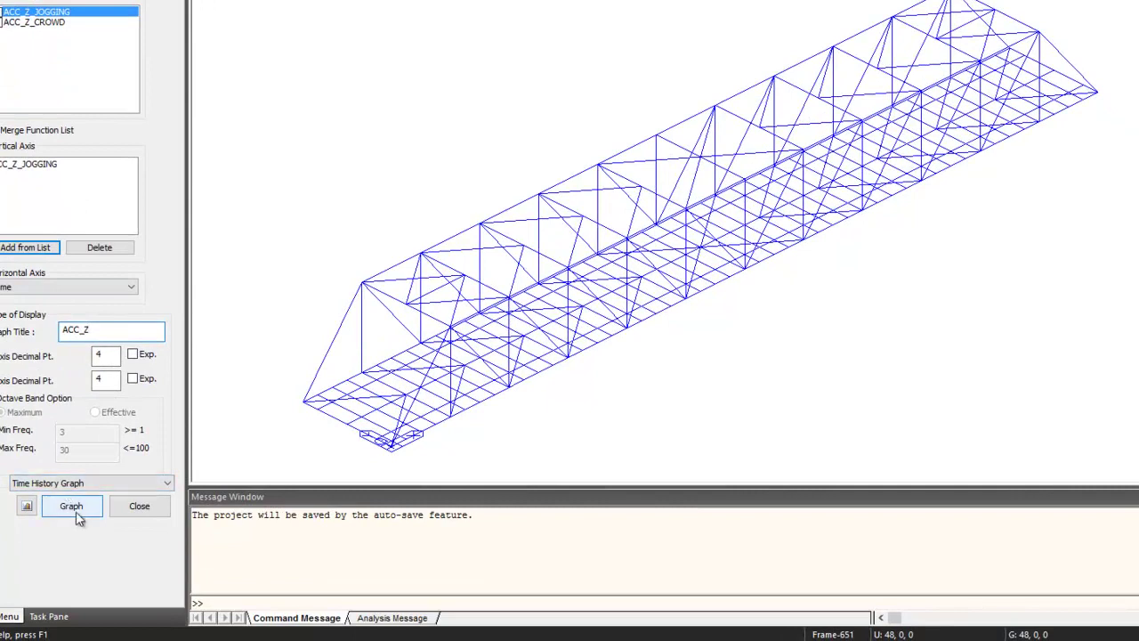
click(77, 510)
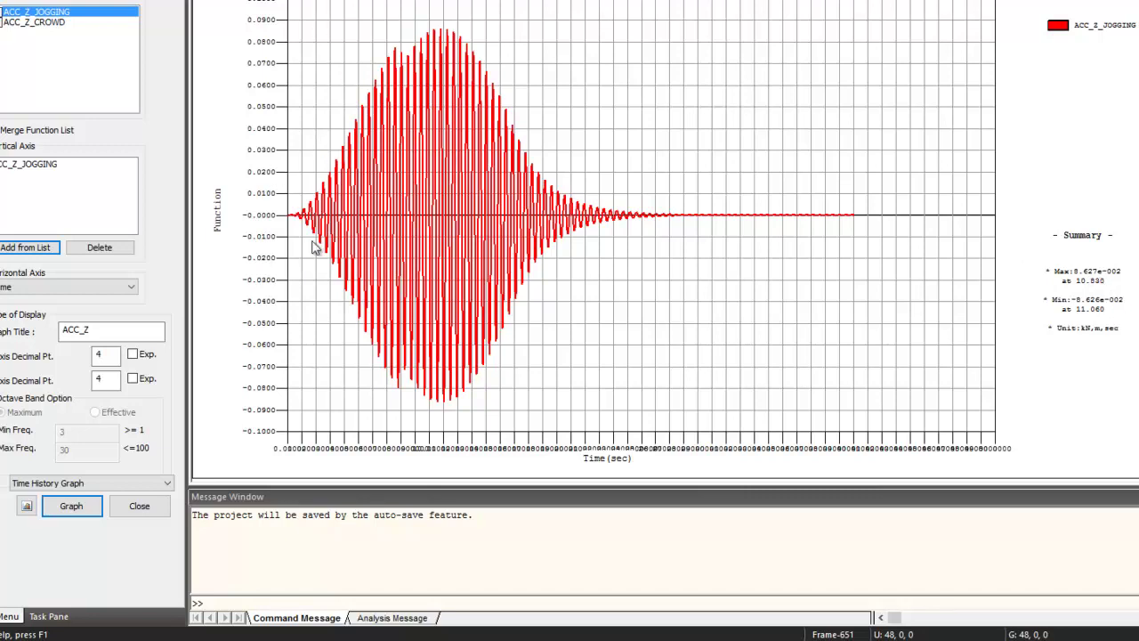
drag(353, 307, 567, 459)
Step: Add ACC_Z_CROWD to the vertical axis functions and plot it together with ACC_Z_JOGGING to compare their peaks
click(2, 22)
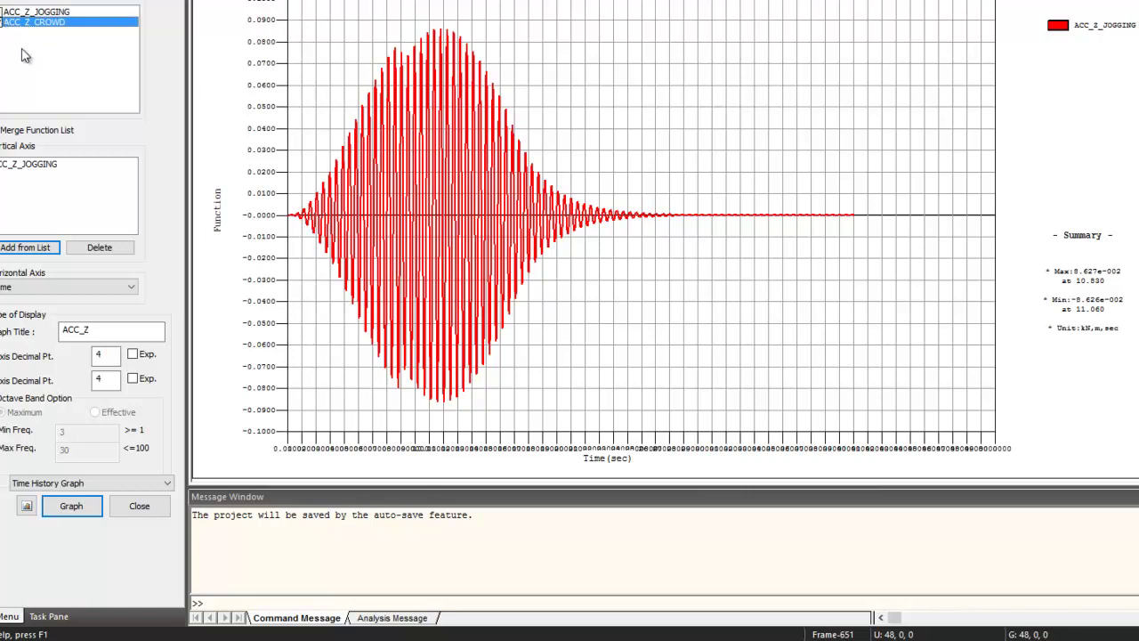
click(27, 248)
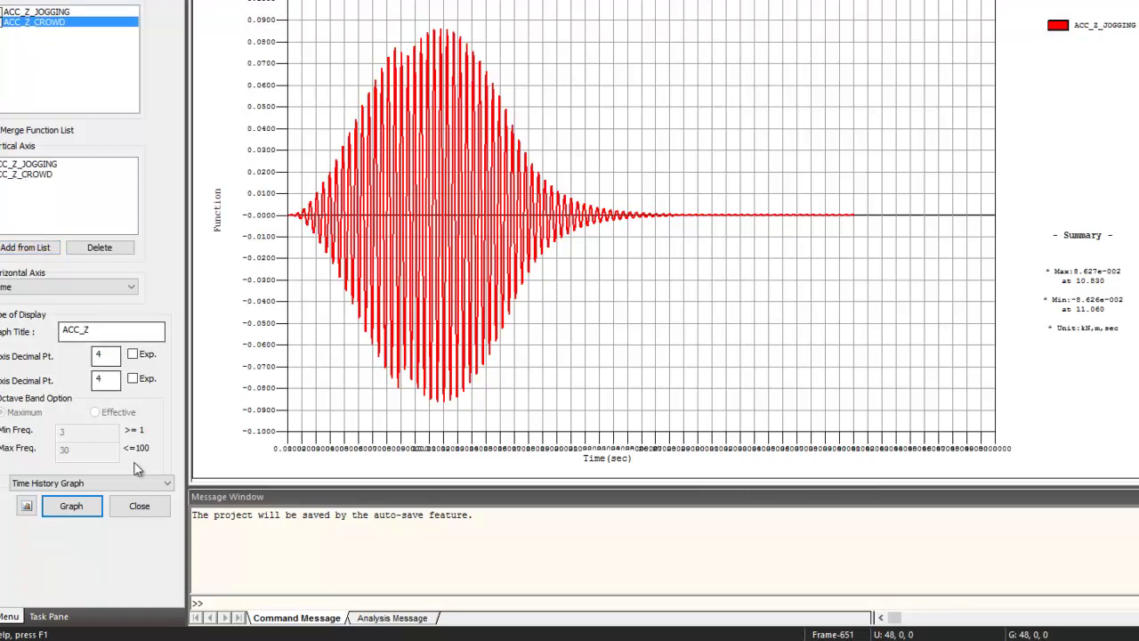
click(78, 508)
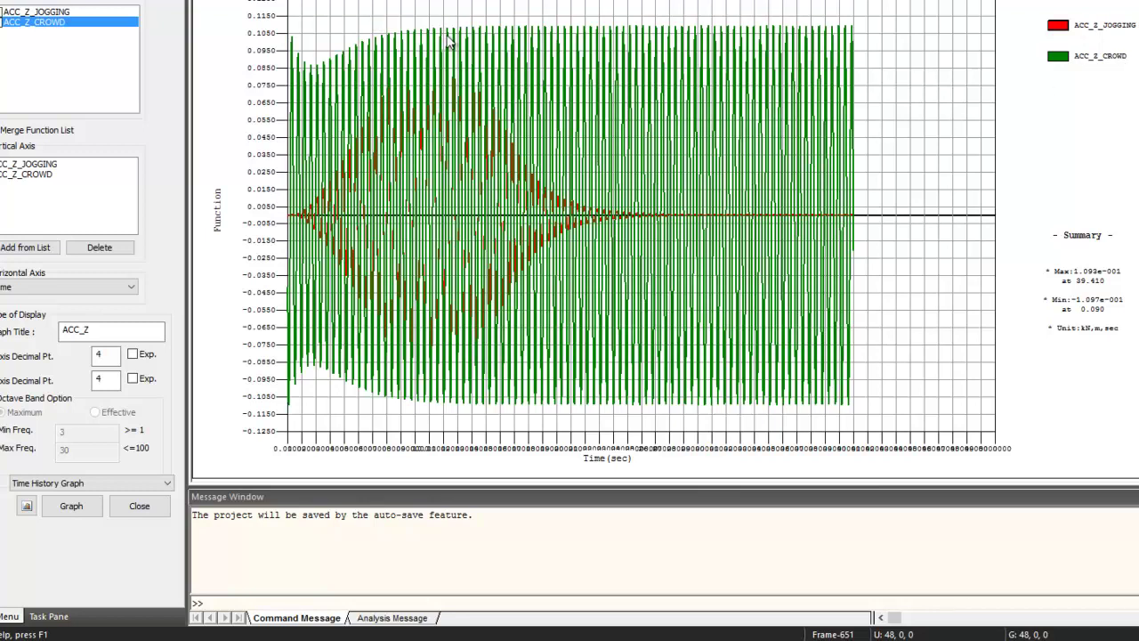
mouse_move(445, 38)
mouse_move(799, 89)
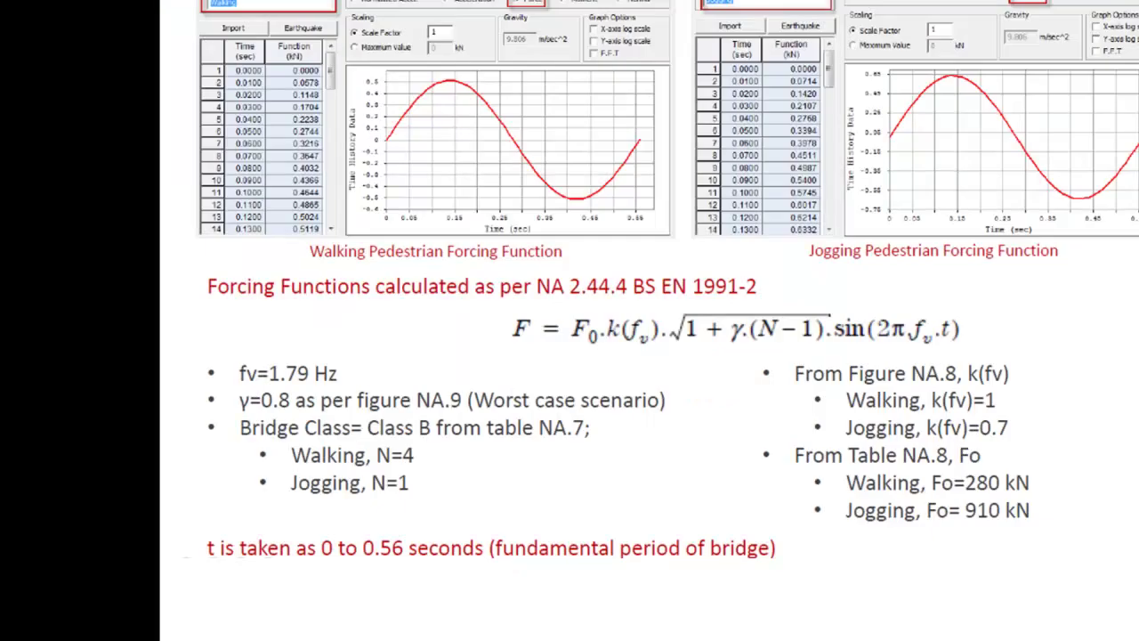
click(521, 228)
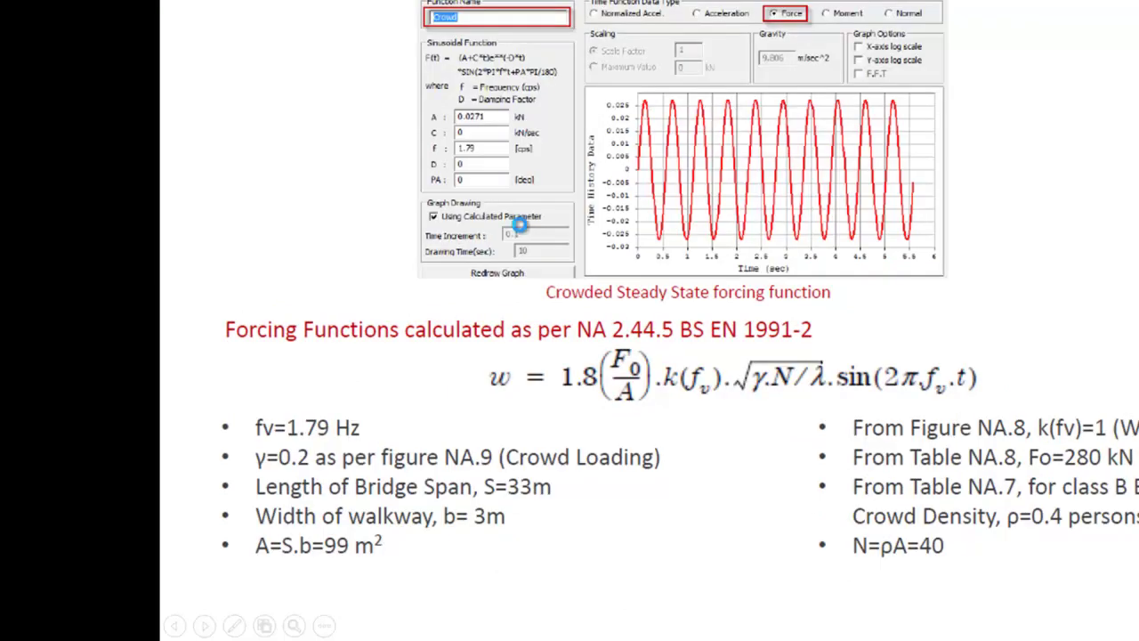
click(522, 229)
click(524, 233)
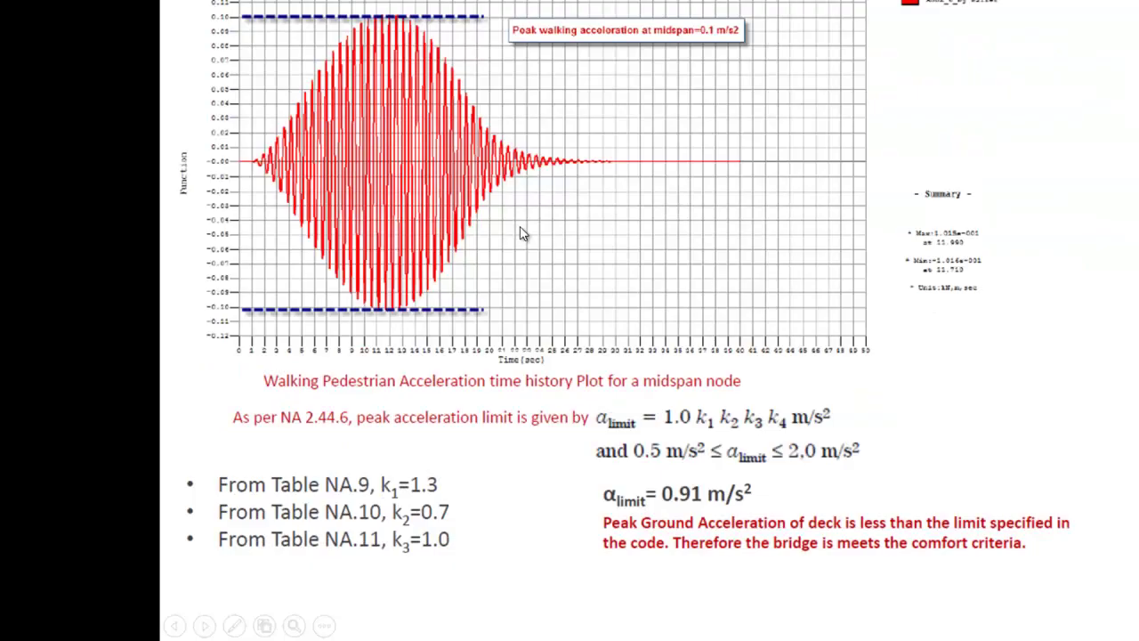